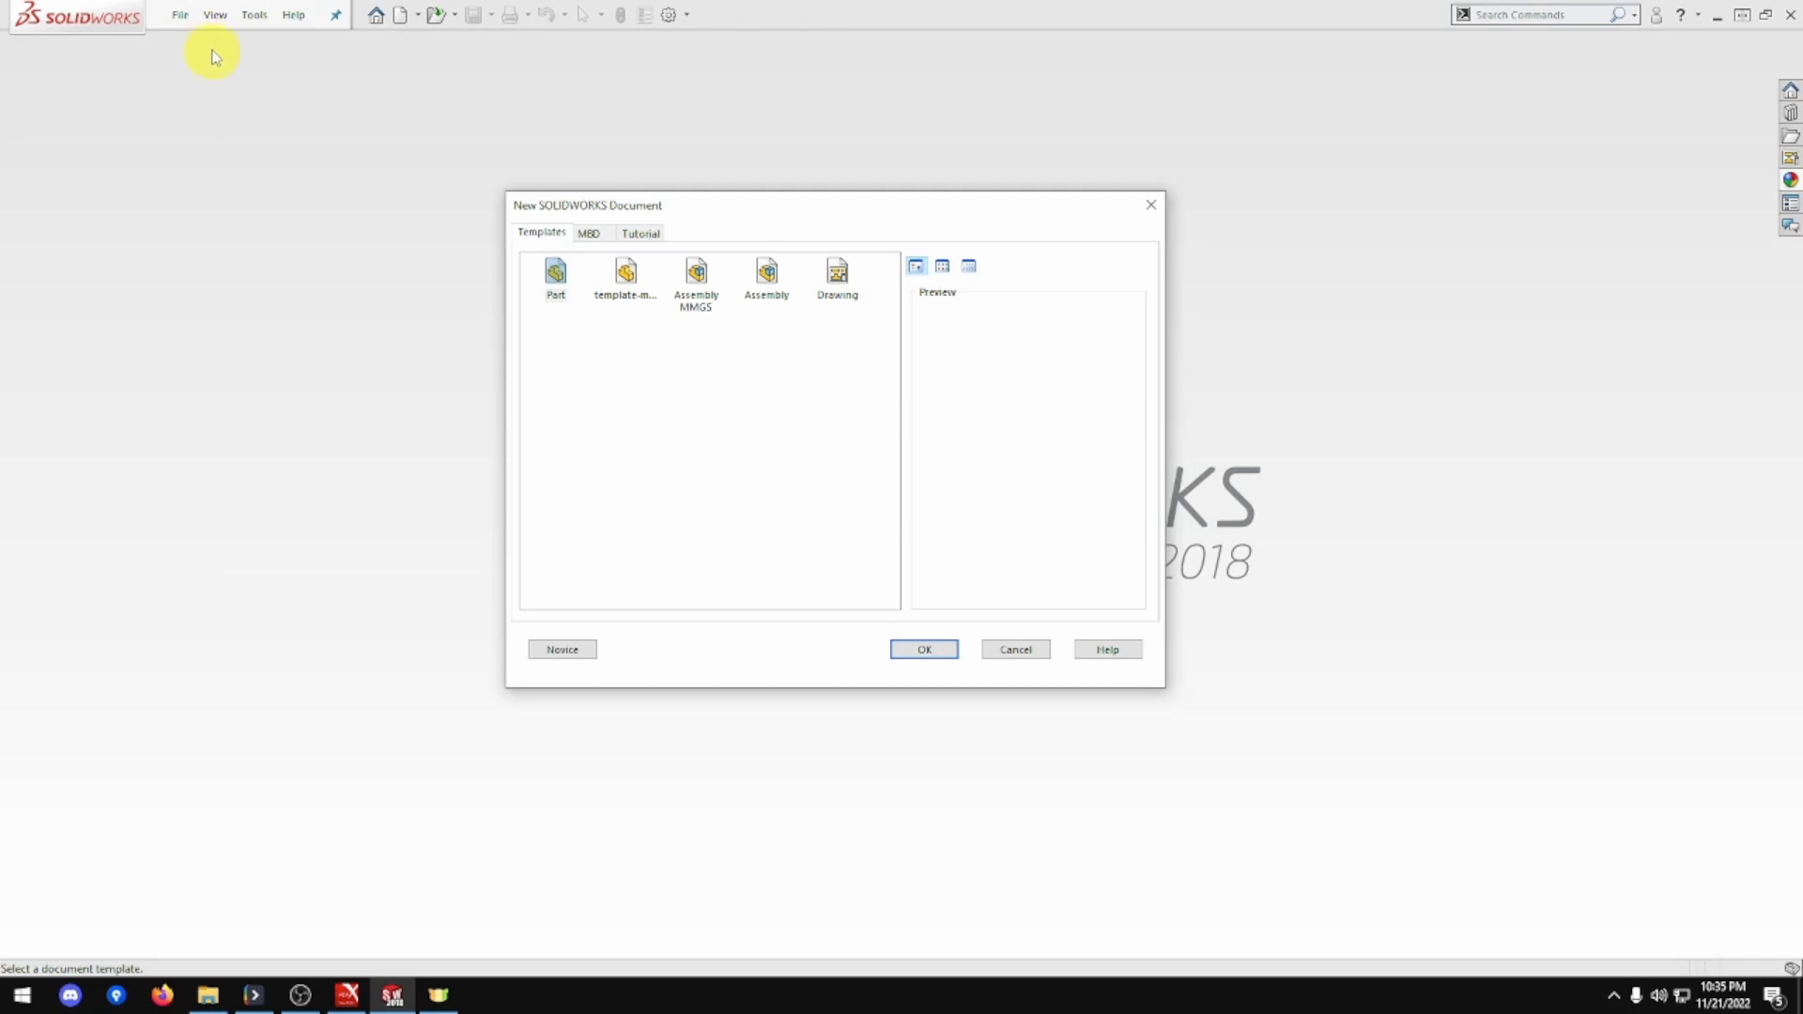
Create a part from the template whose name begins with "template-m" and open a sketch on the Top Plane.
{"action": "double_click", "coordinate": [625, 277]}
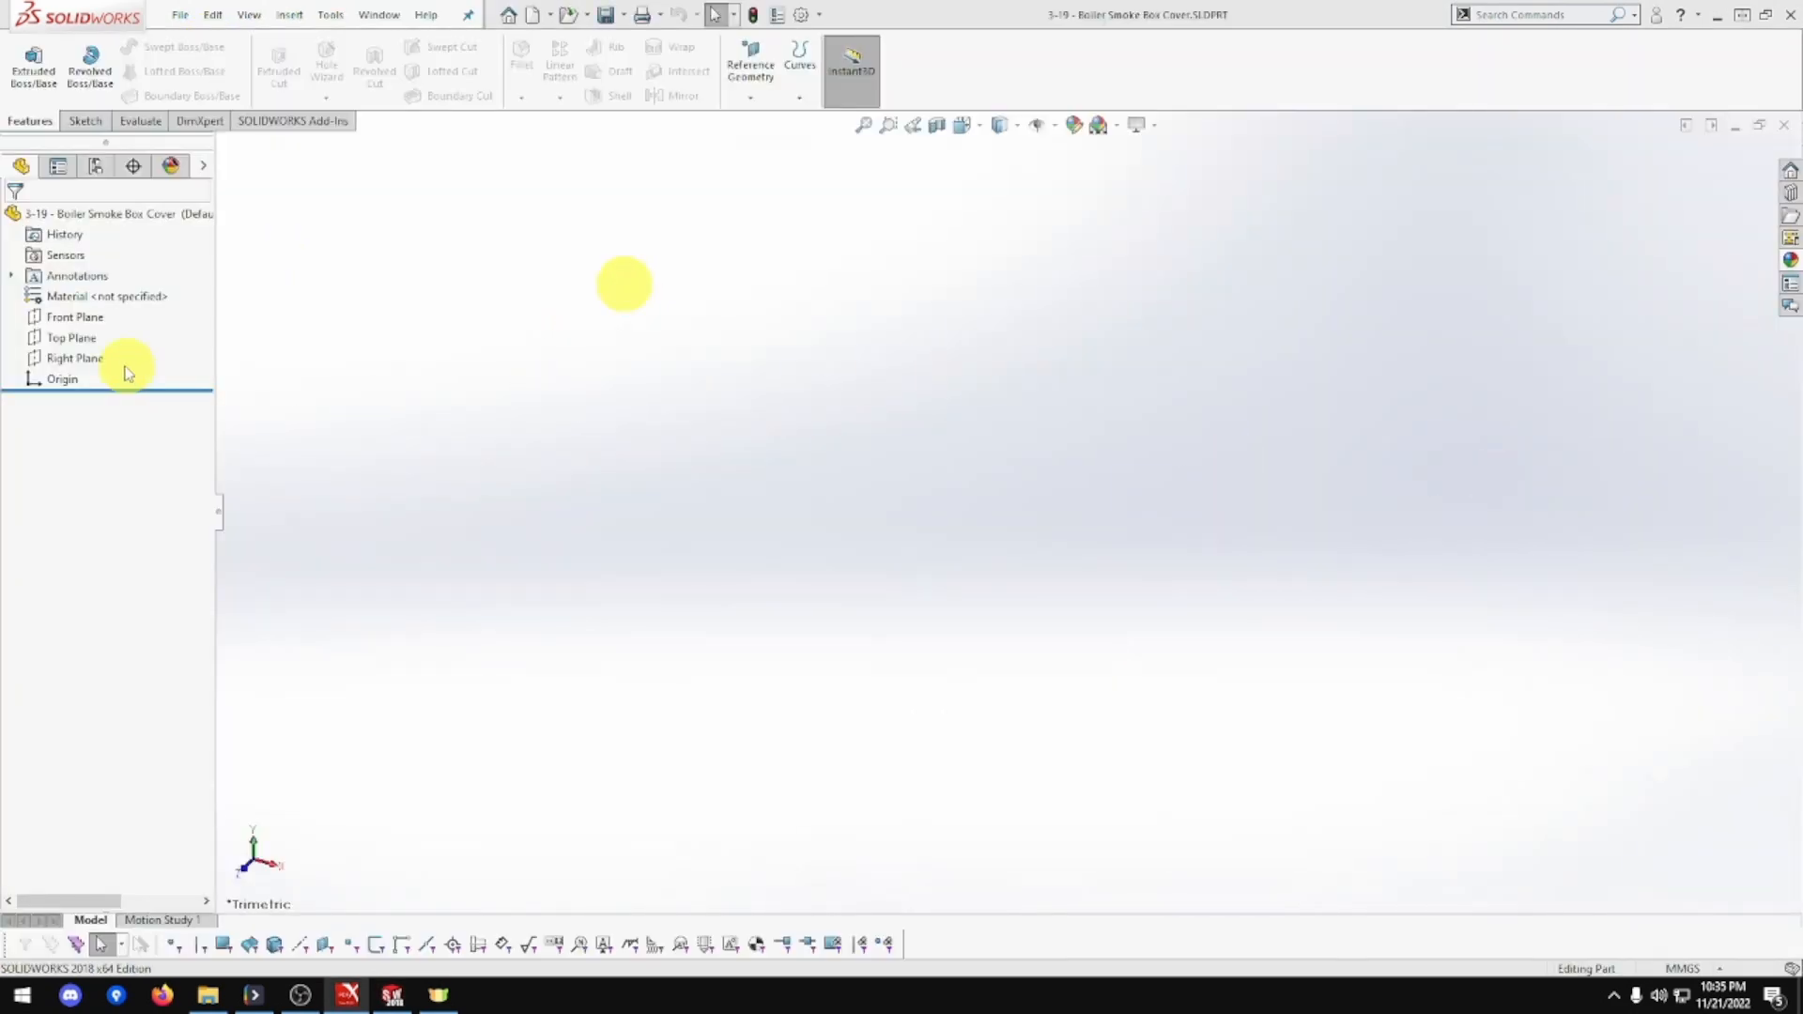
{"action": "right_click", "coordinate": [68, 337]}
{"action": "left_click", "coordinate": [71, 299]}
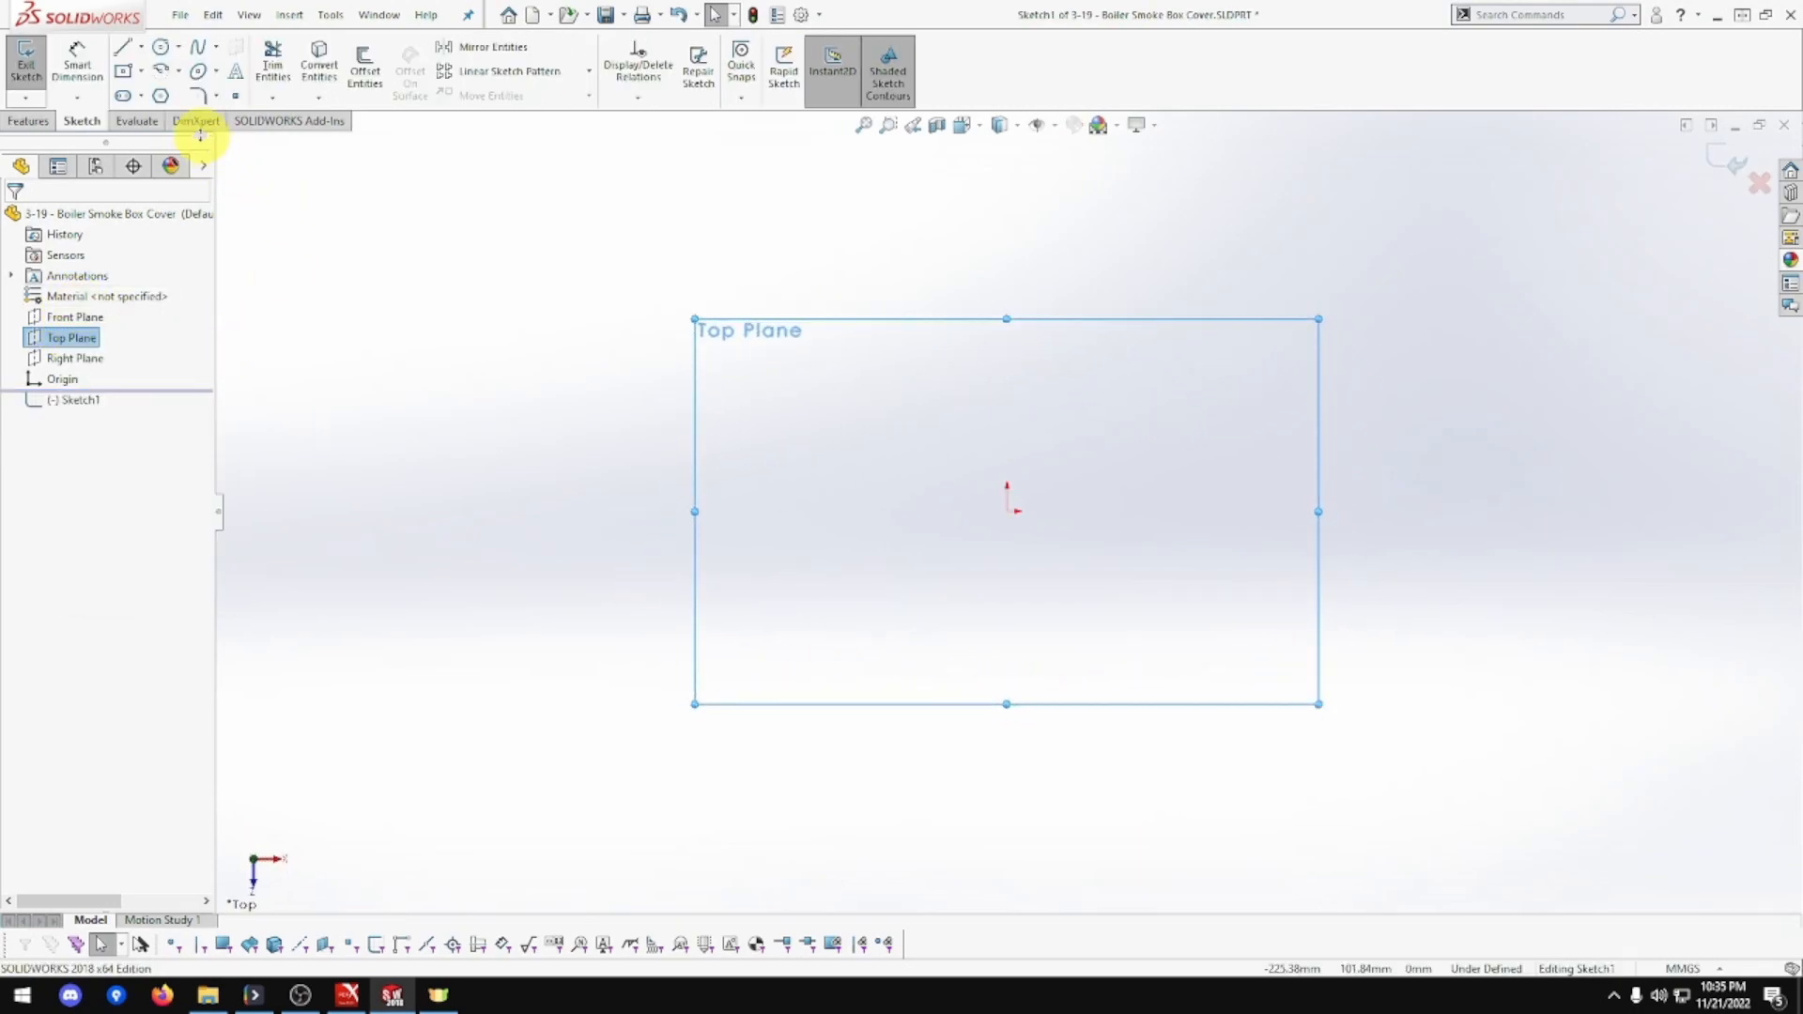
Sketch two concentric circles centred on the origin, about 209 mm and 17 mm in diameter.
{"action": "left_click", "coordinate": [163, 55]}
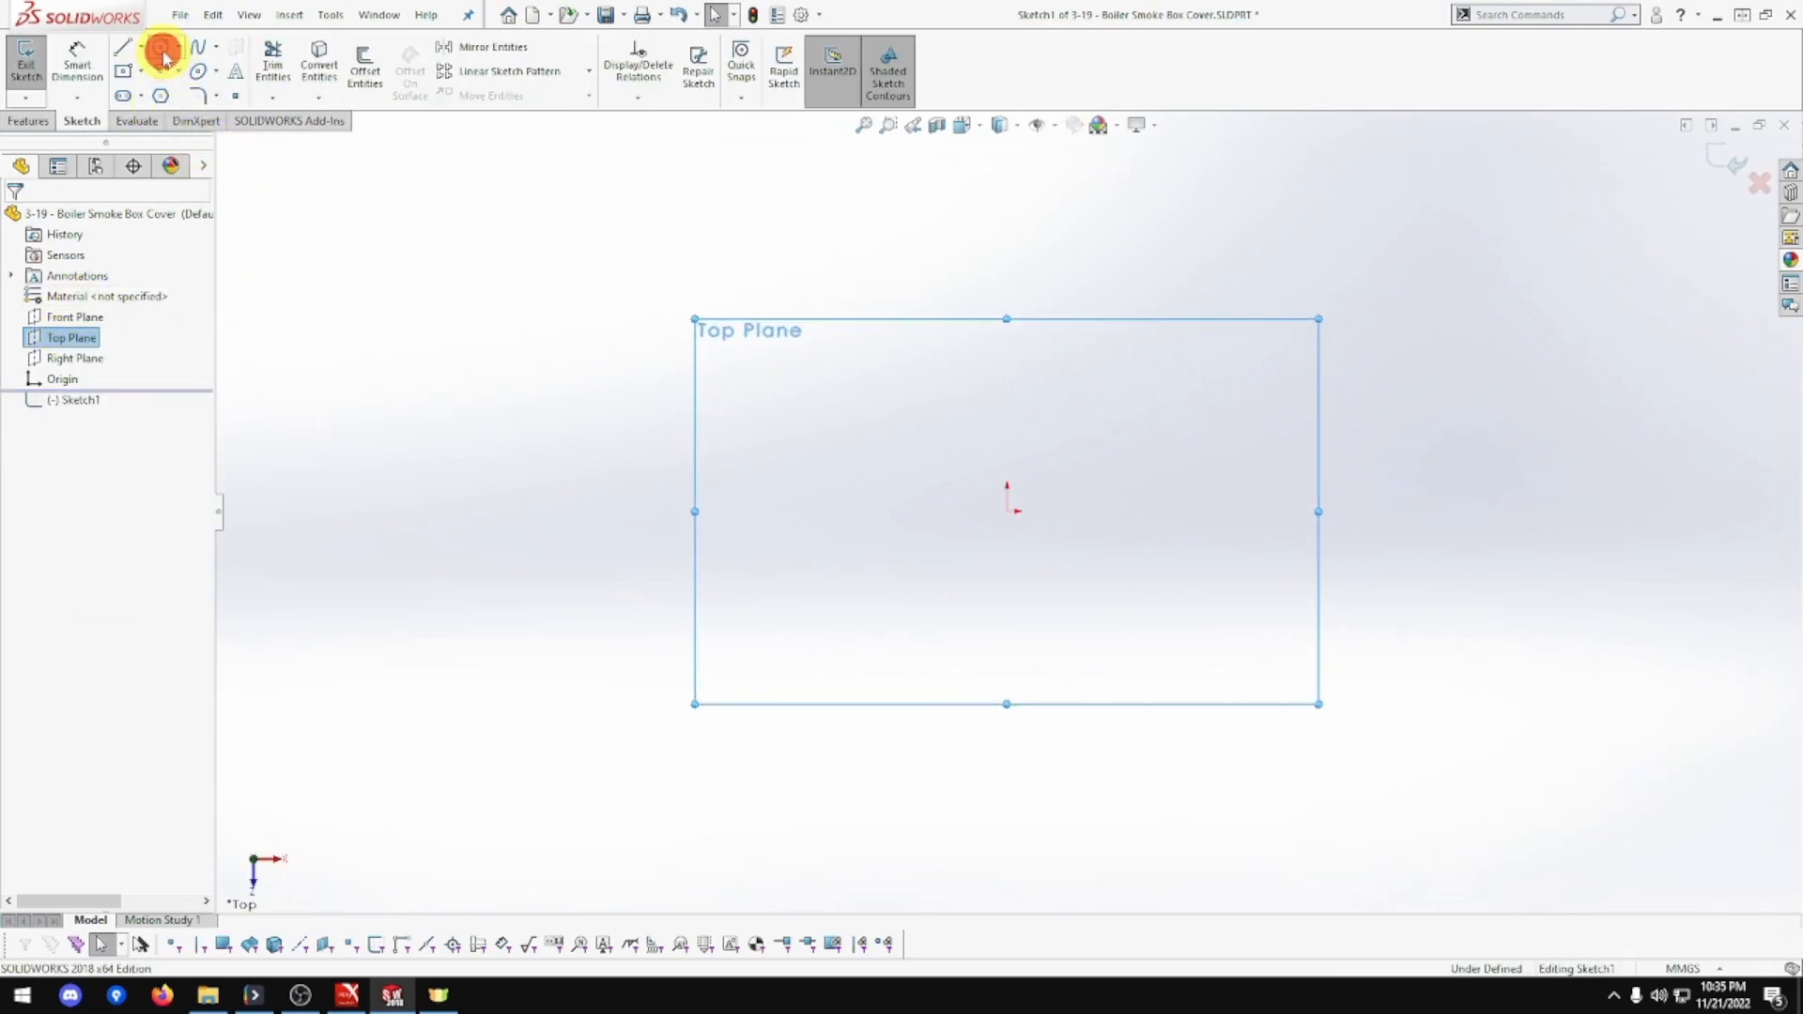
{"action": "left_click", "coordinate": [1006, 512]}
{"action": "left_click", "coordinate": [1323, 704]}
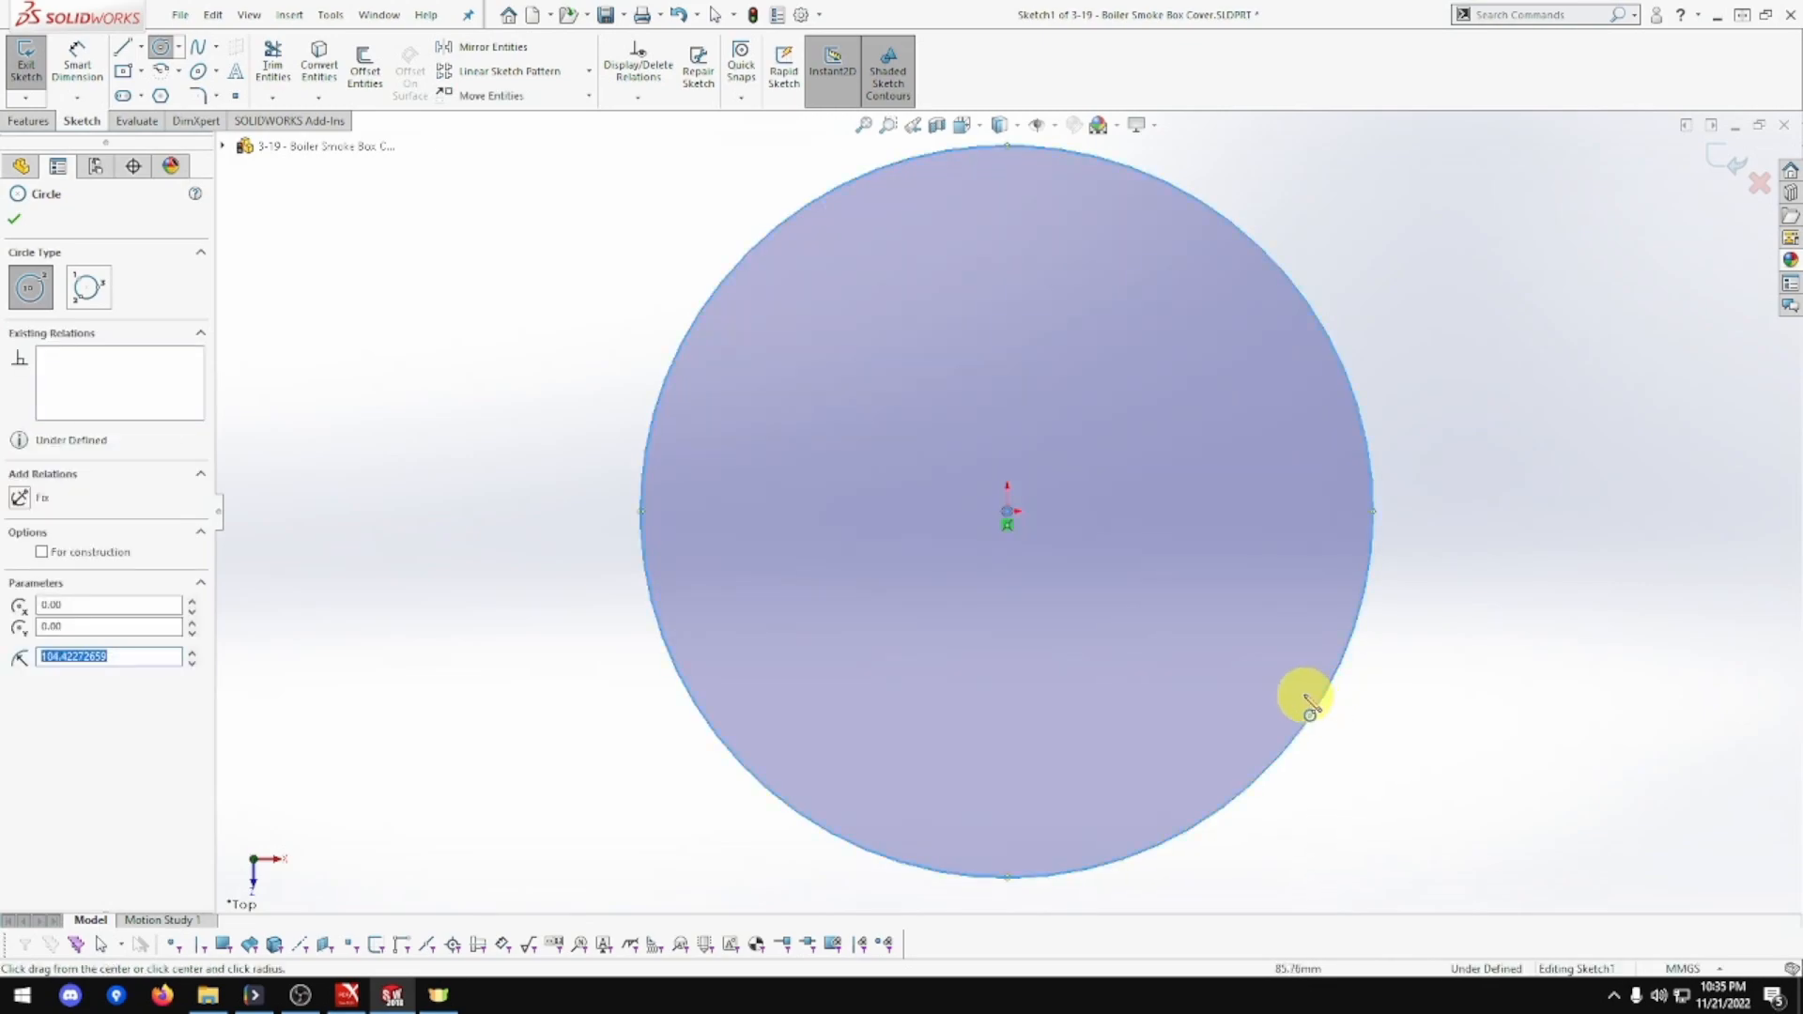
{"action": "left_click_drag", "start_coordinate": [1008, 514], "coordinate": [1028, 525]}
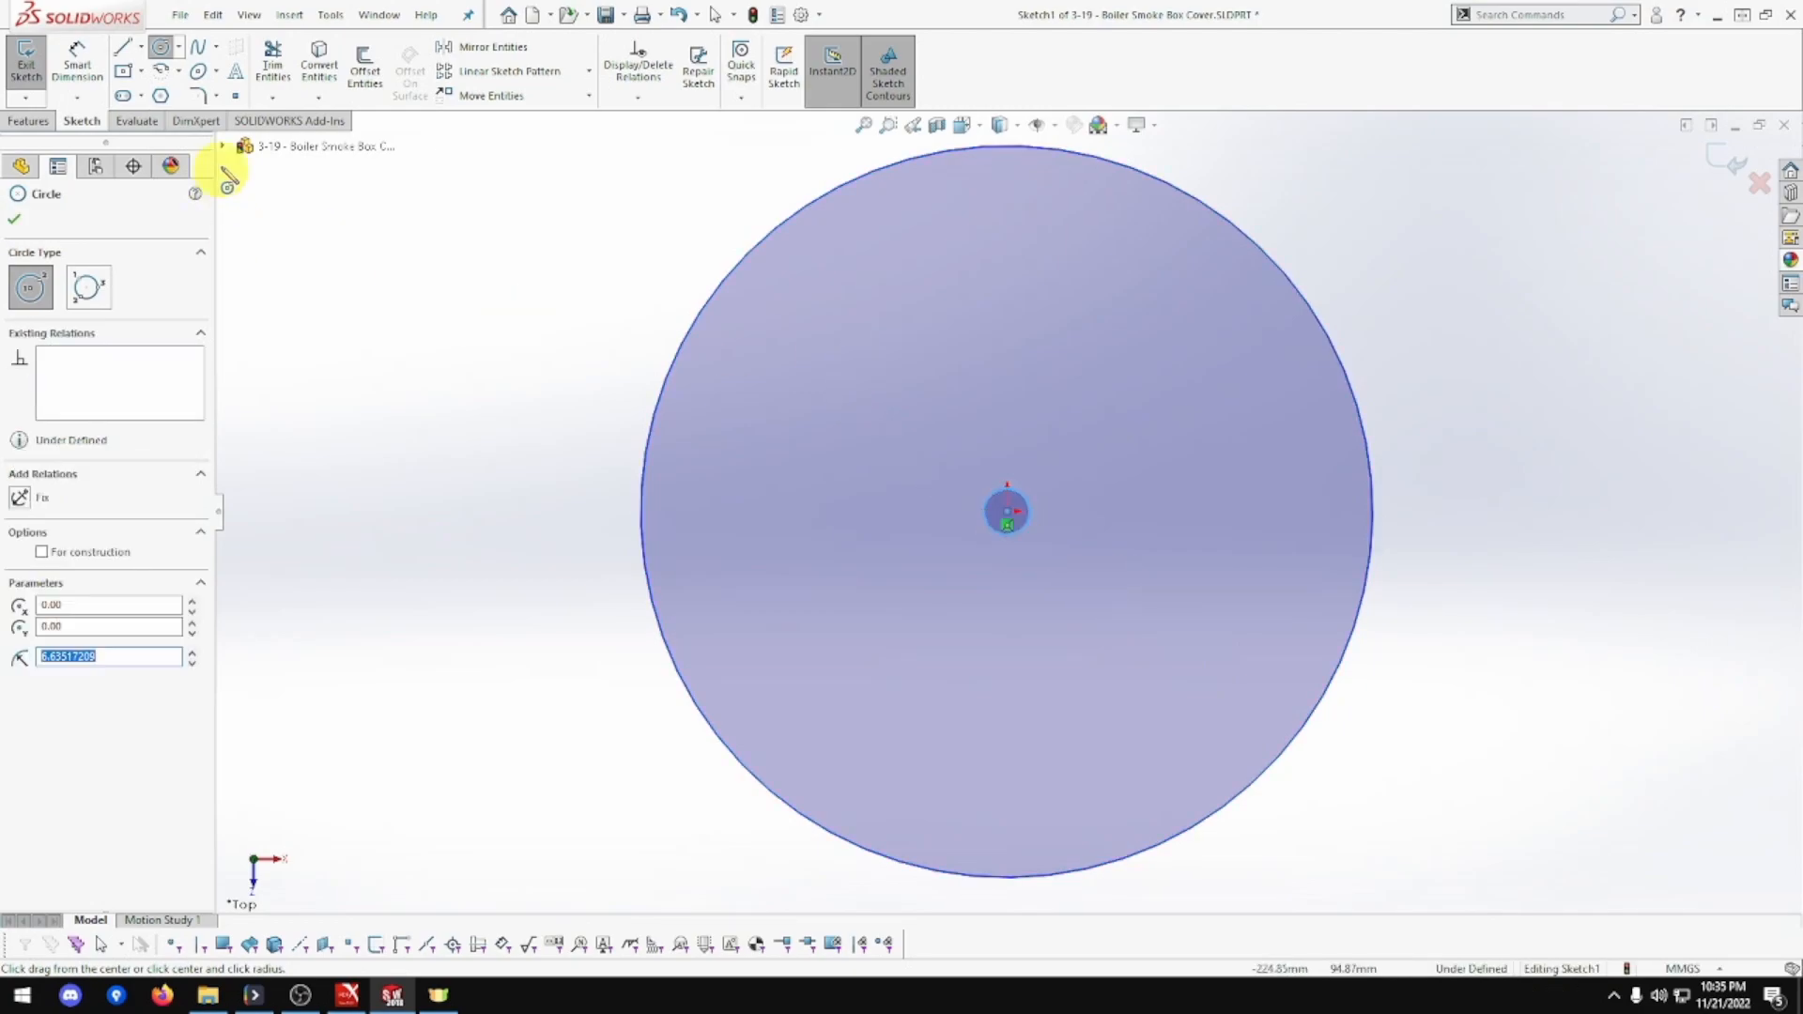
Dimension the outer circle's diameter to 260 mm and the inner circle's diameter to 70 mm.
{"action": "left_click", "coordinate": [75, 54]}
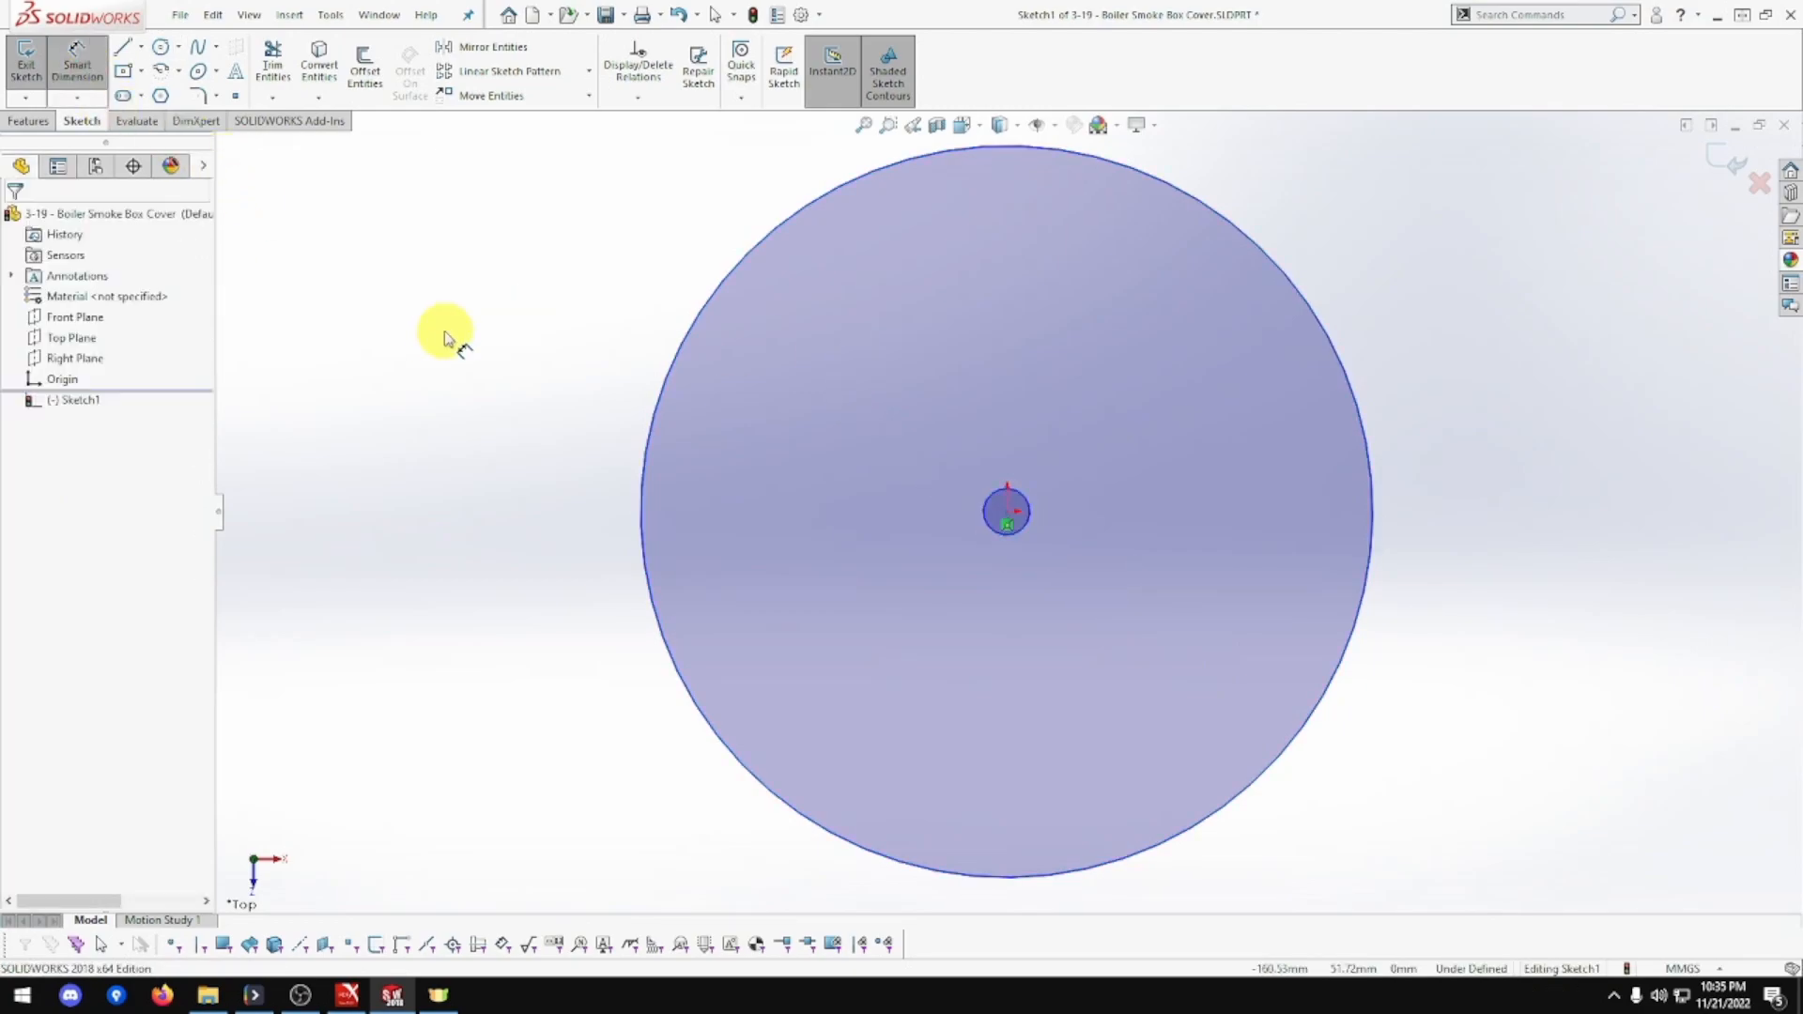
{"action": "left_click", "coordinate": [645, 442]}
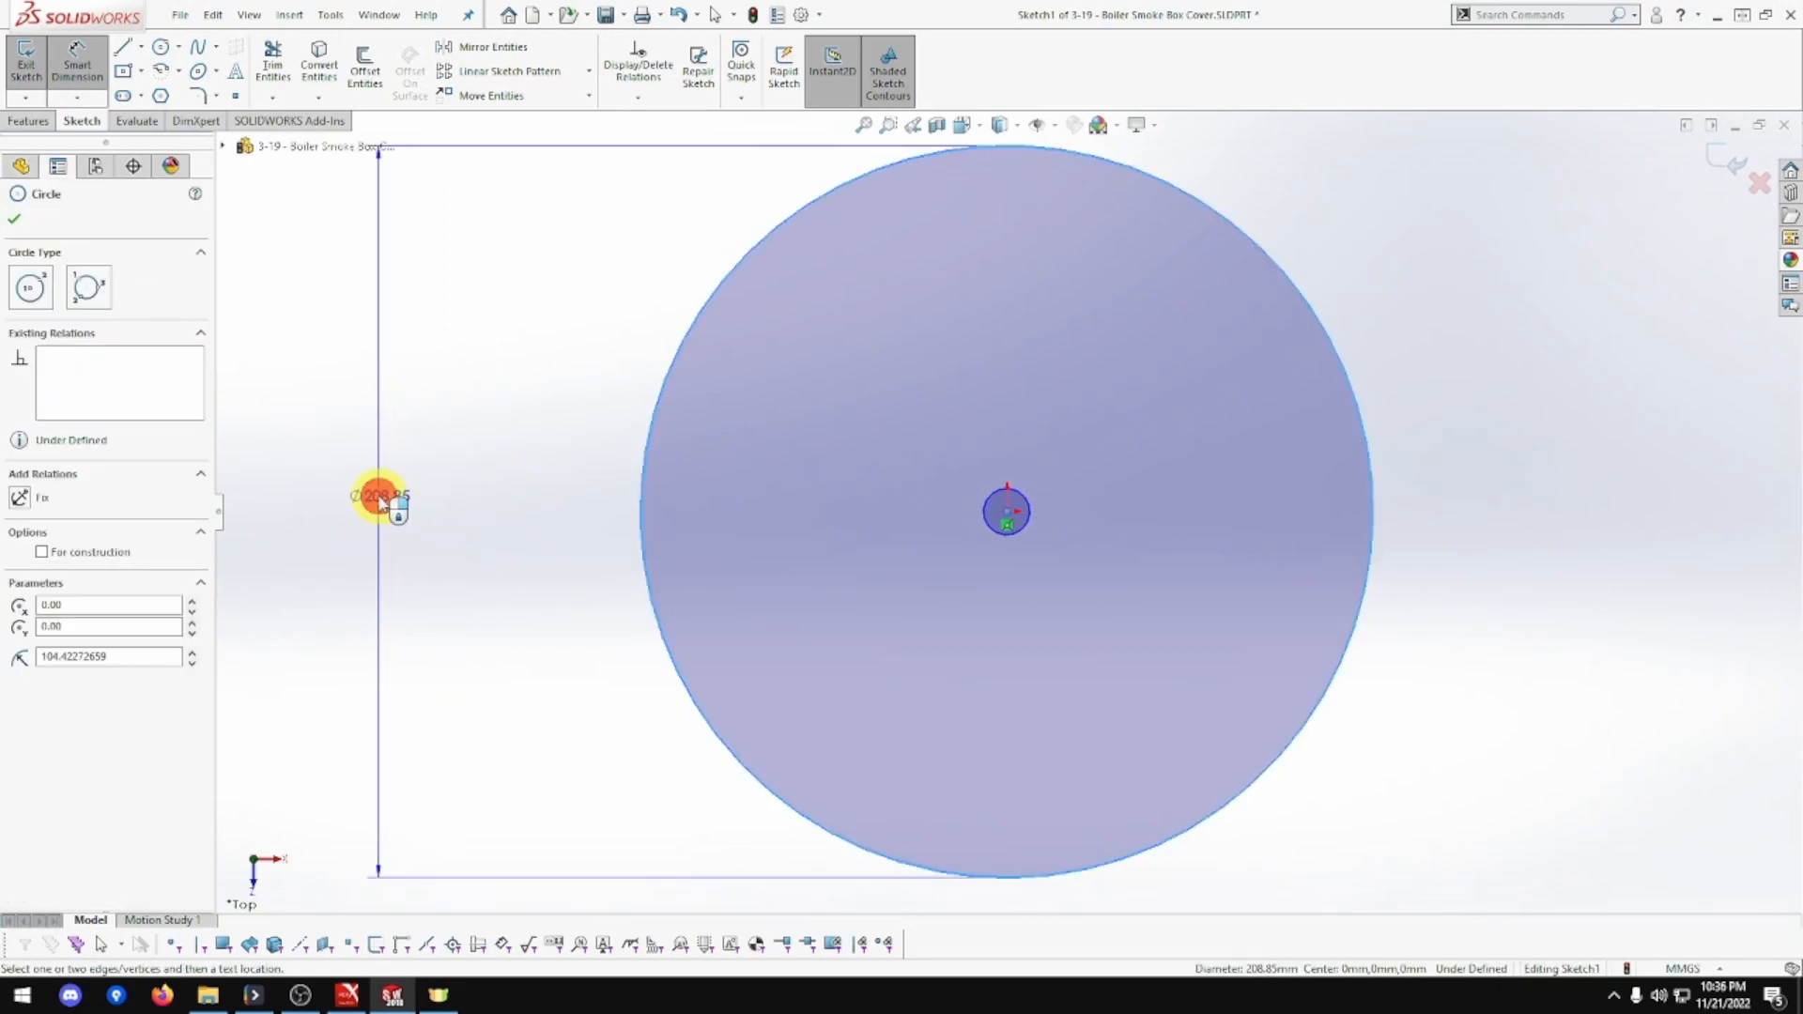
{"action": "left_click", "coordinate": [382, 501]}
{"action": "type", "text": "220"}
{"action": "key", "text": "Return"}
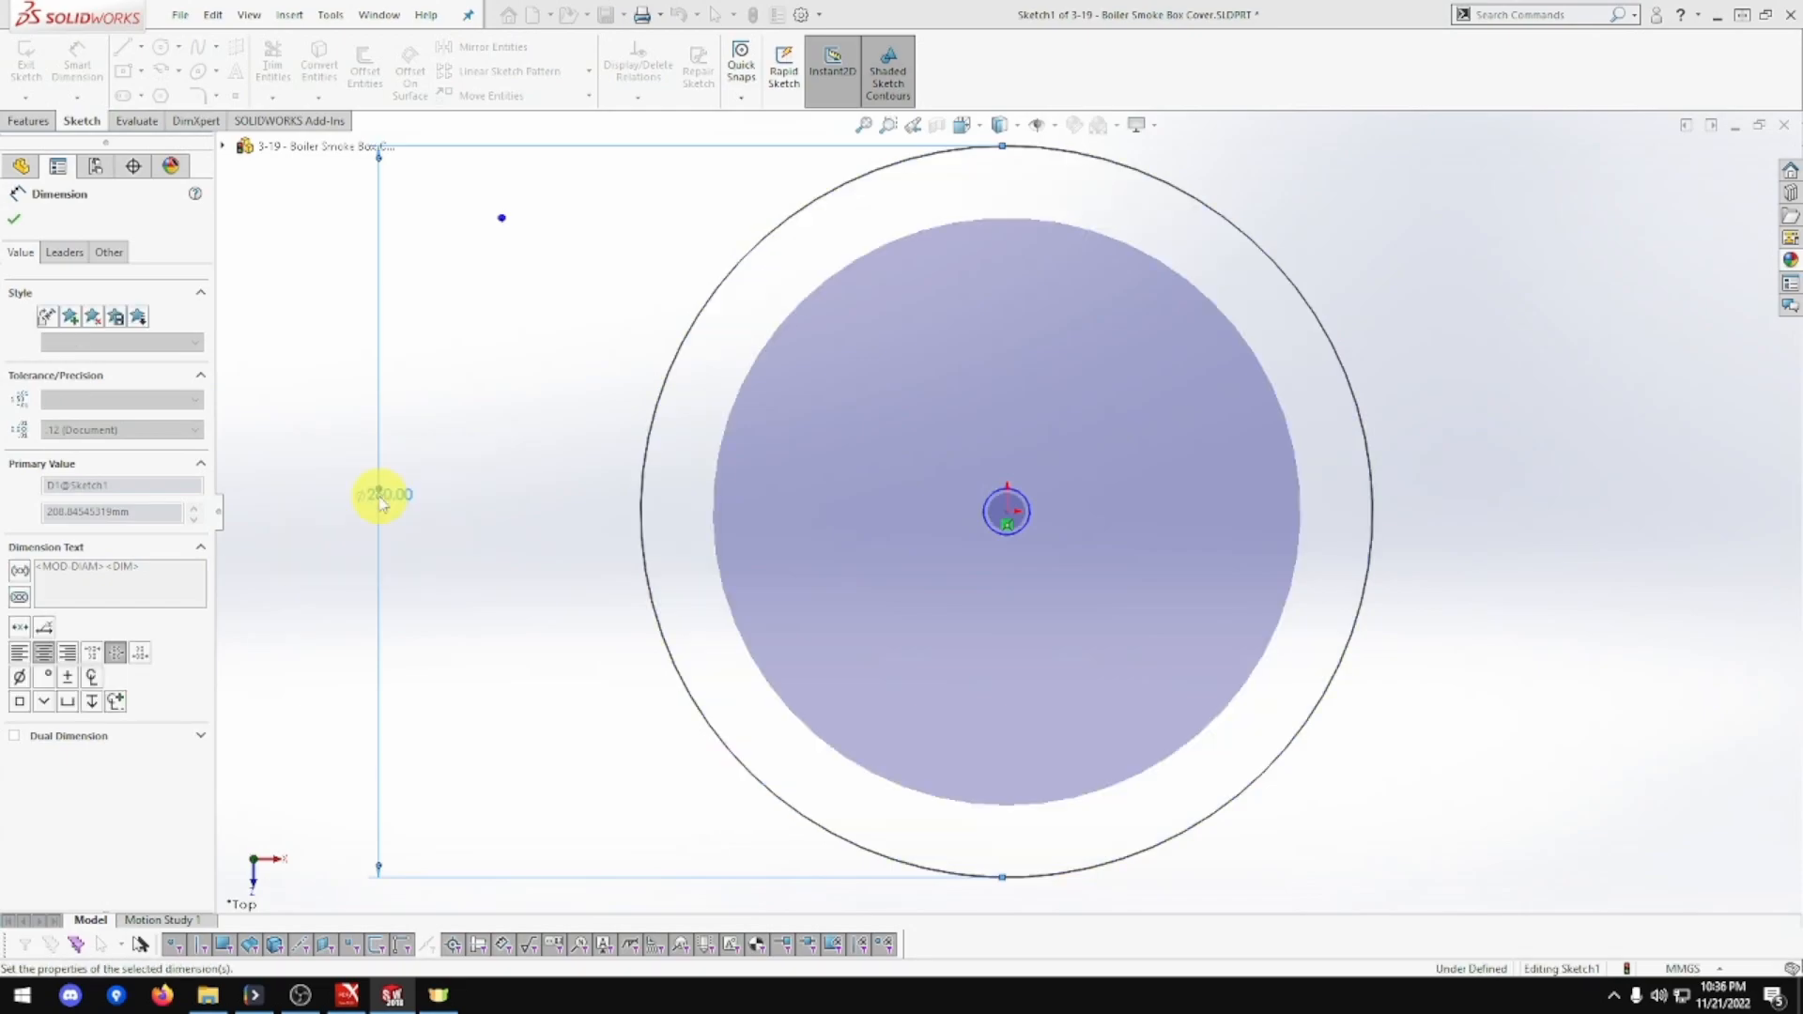
{"action": "left_click", "coordinate": [988, 522]}
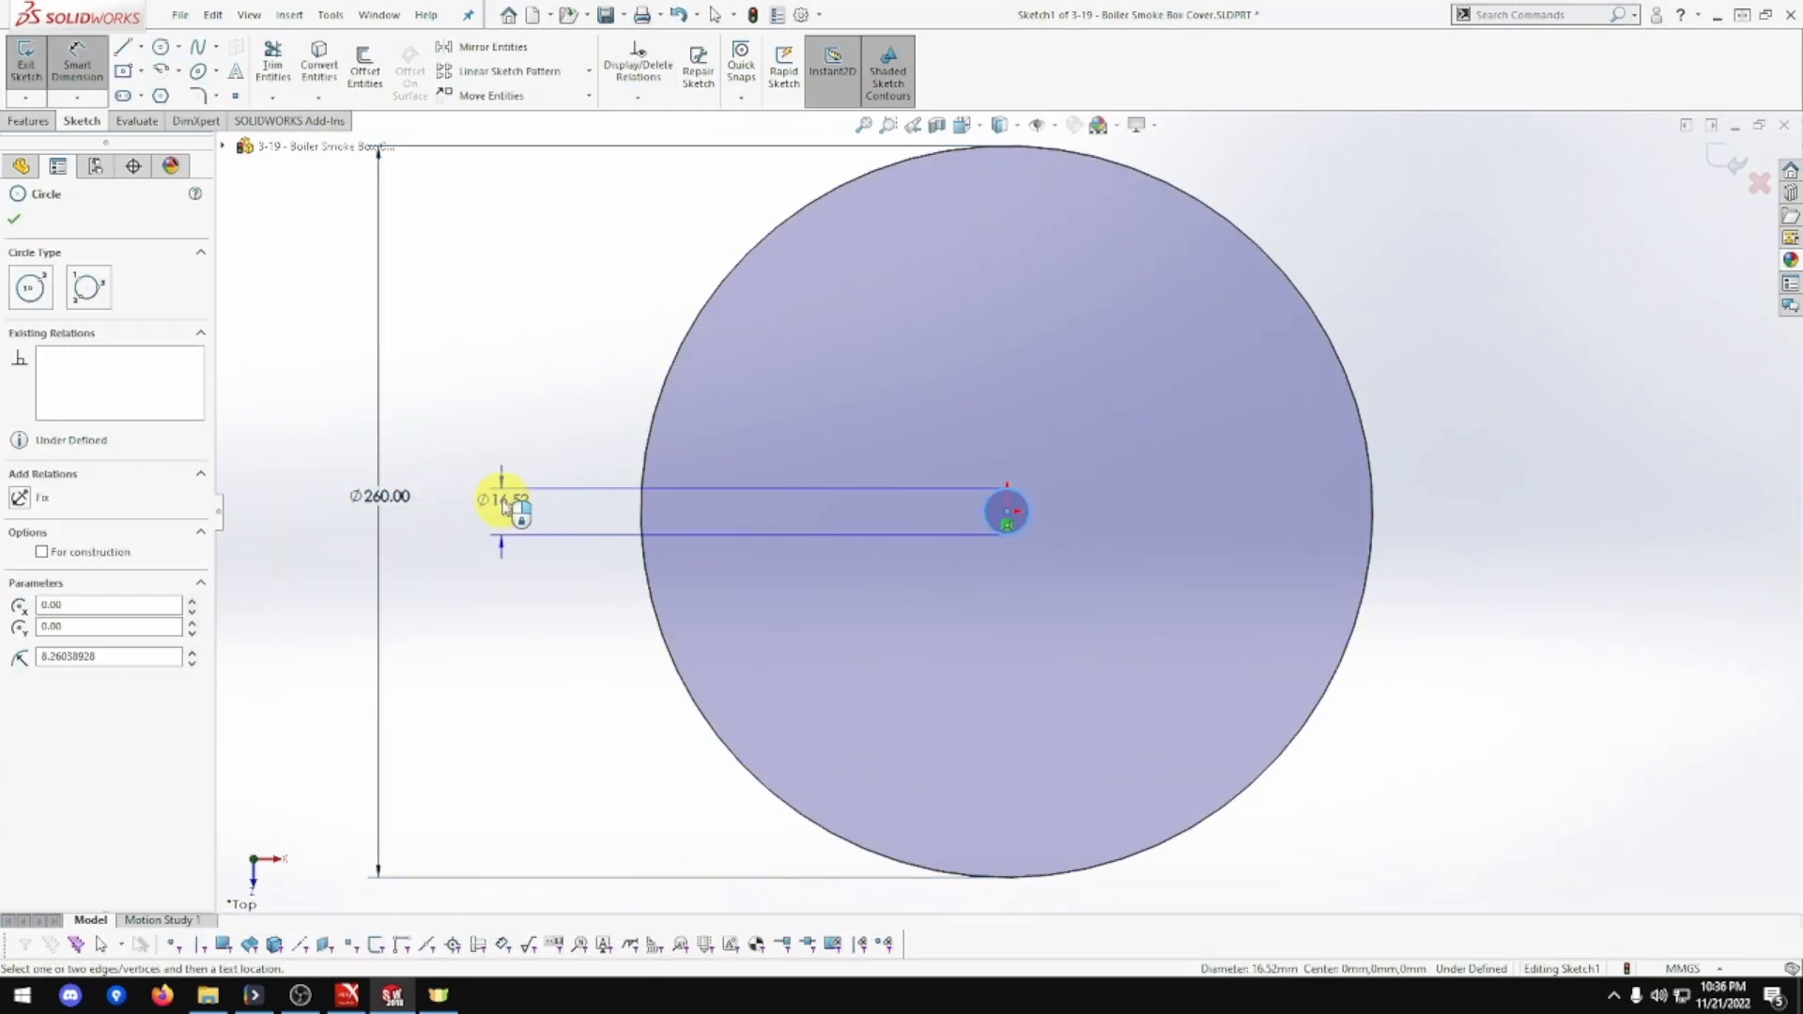
{"action": "left_click", "coordinate": [503, 505]}
{"action": "type", "text": "70"}
{"action": "key", "text": "Return"}
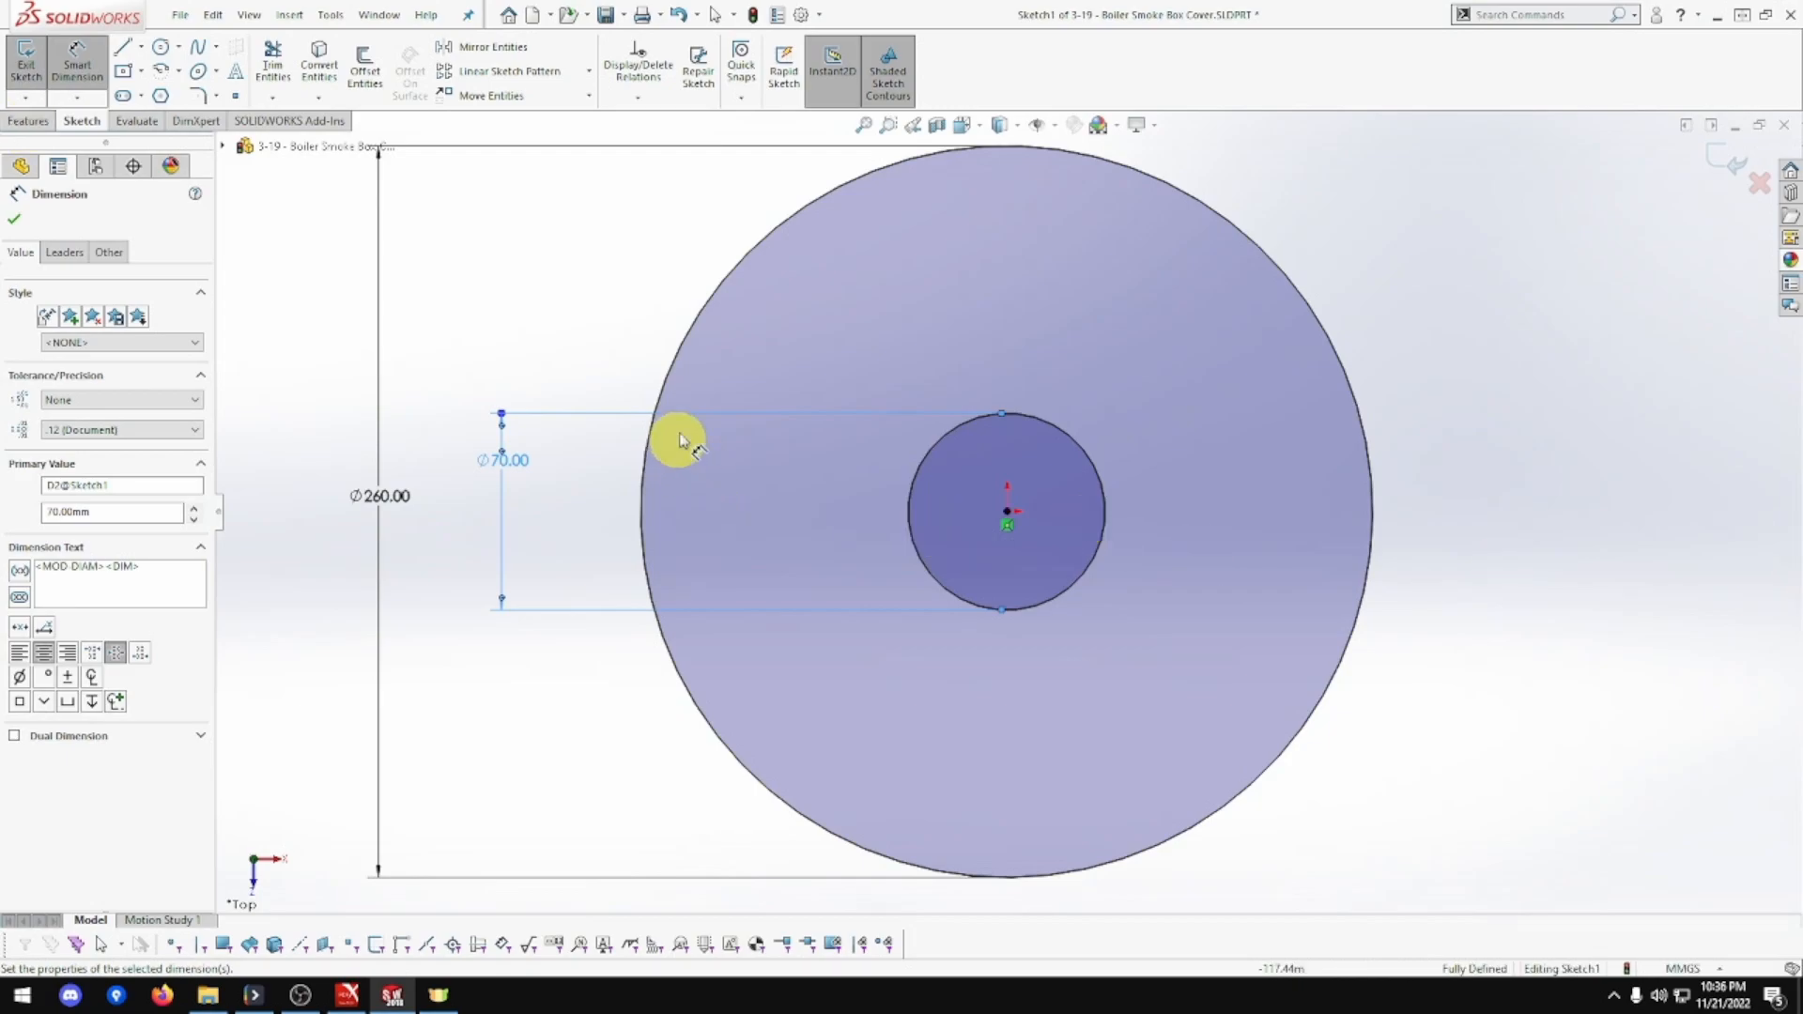
Extrude the ring profile 6 mm with the Mid Plane end condition.
{"action": "left_click", "coordinate": [28, 120]}
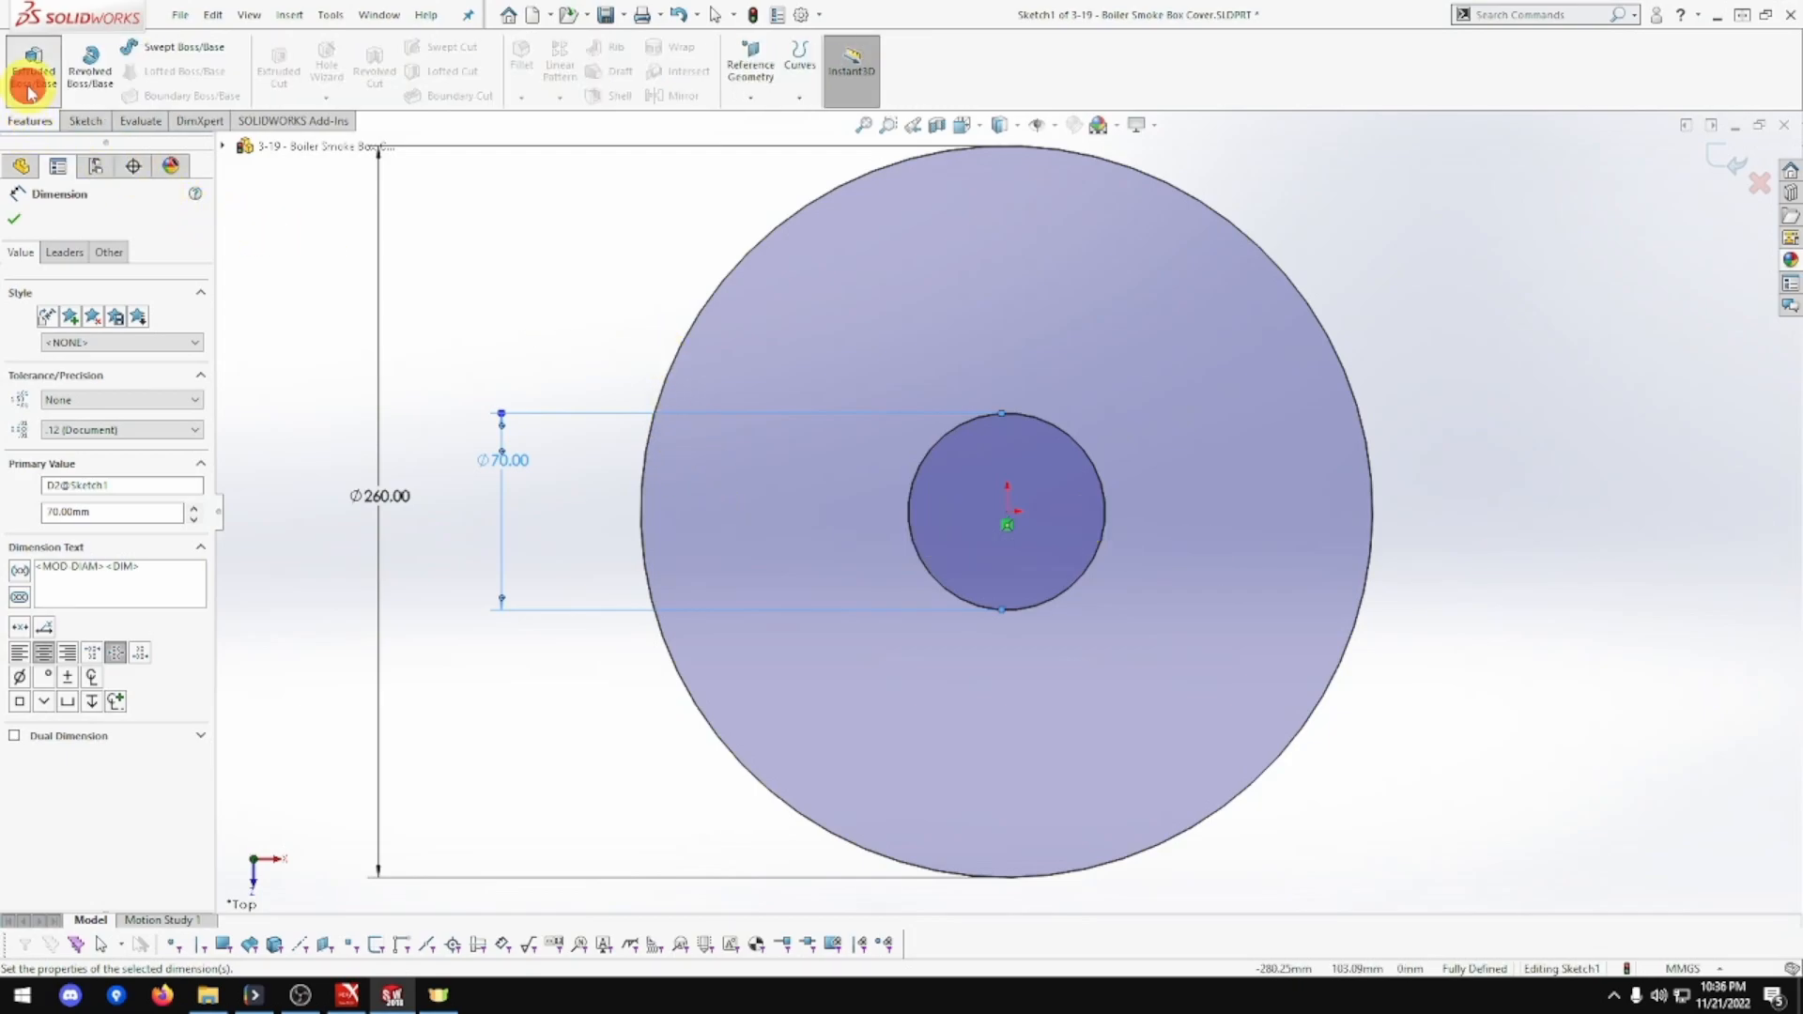
{"action": "left_click", "coordinate": [33, 80]}
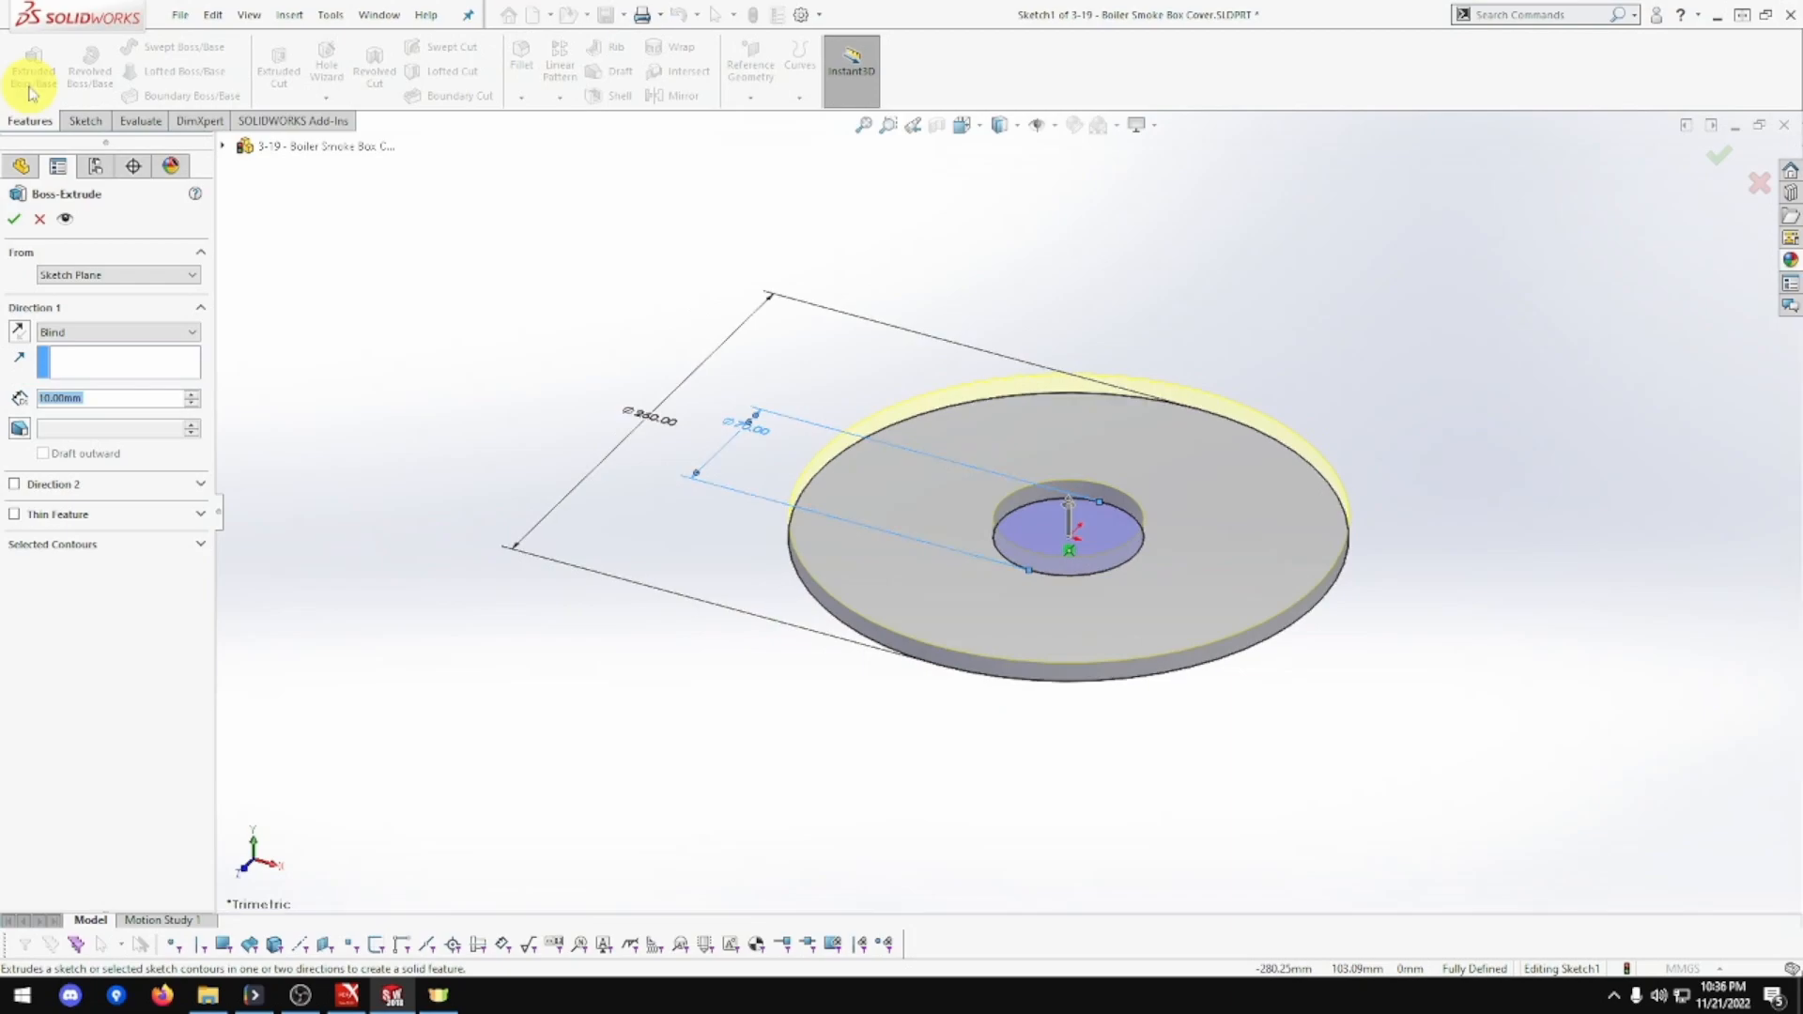
{"action": "type", "text": "6"}
{"action": "left_click", "coordinate": [153, 333]}
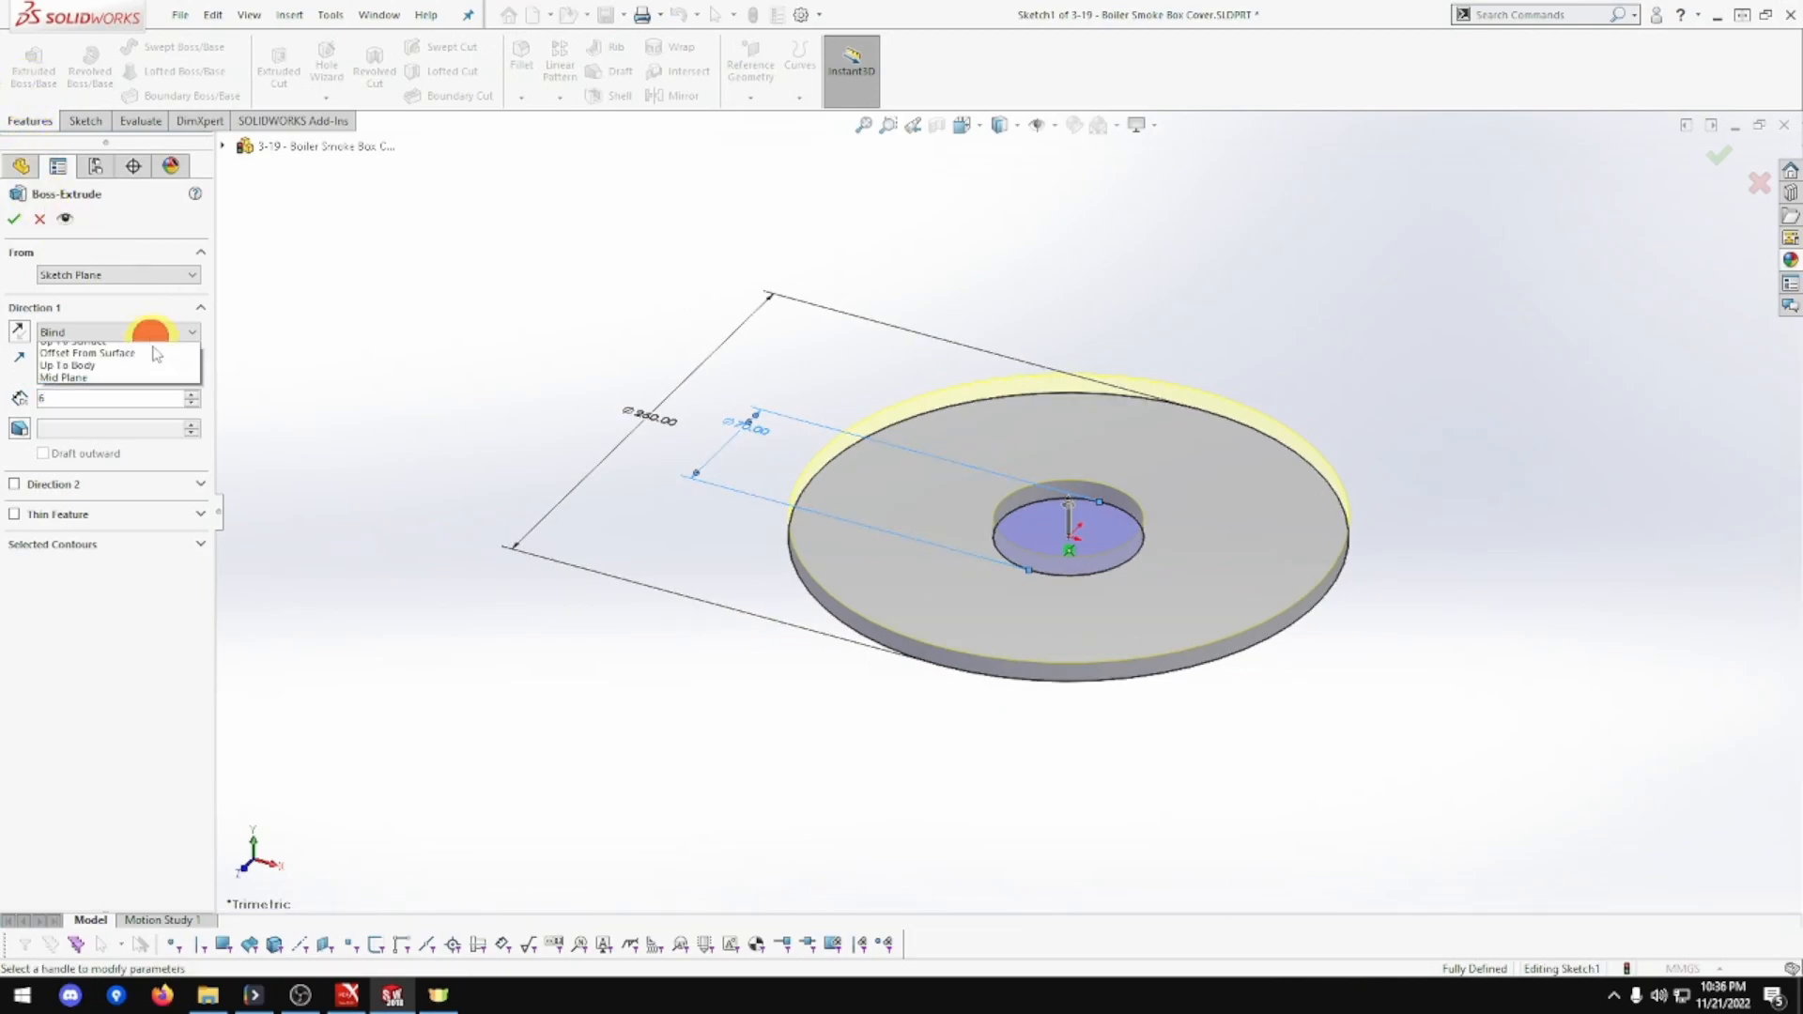
{"action": "left_click", "coordinate": [141, 403]}
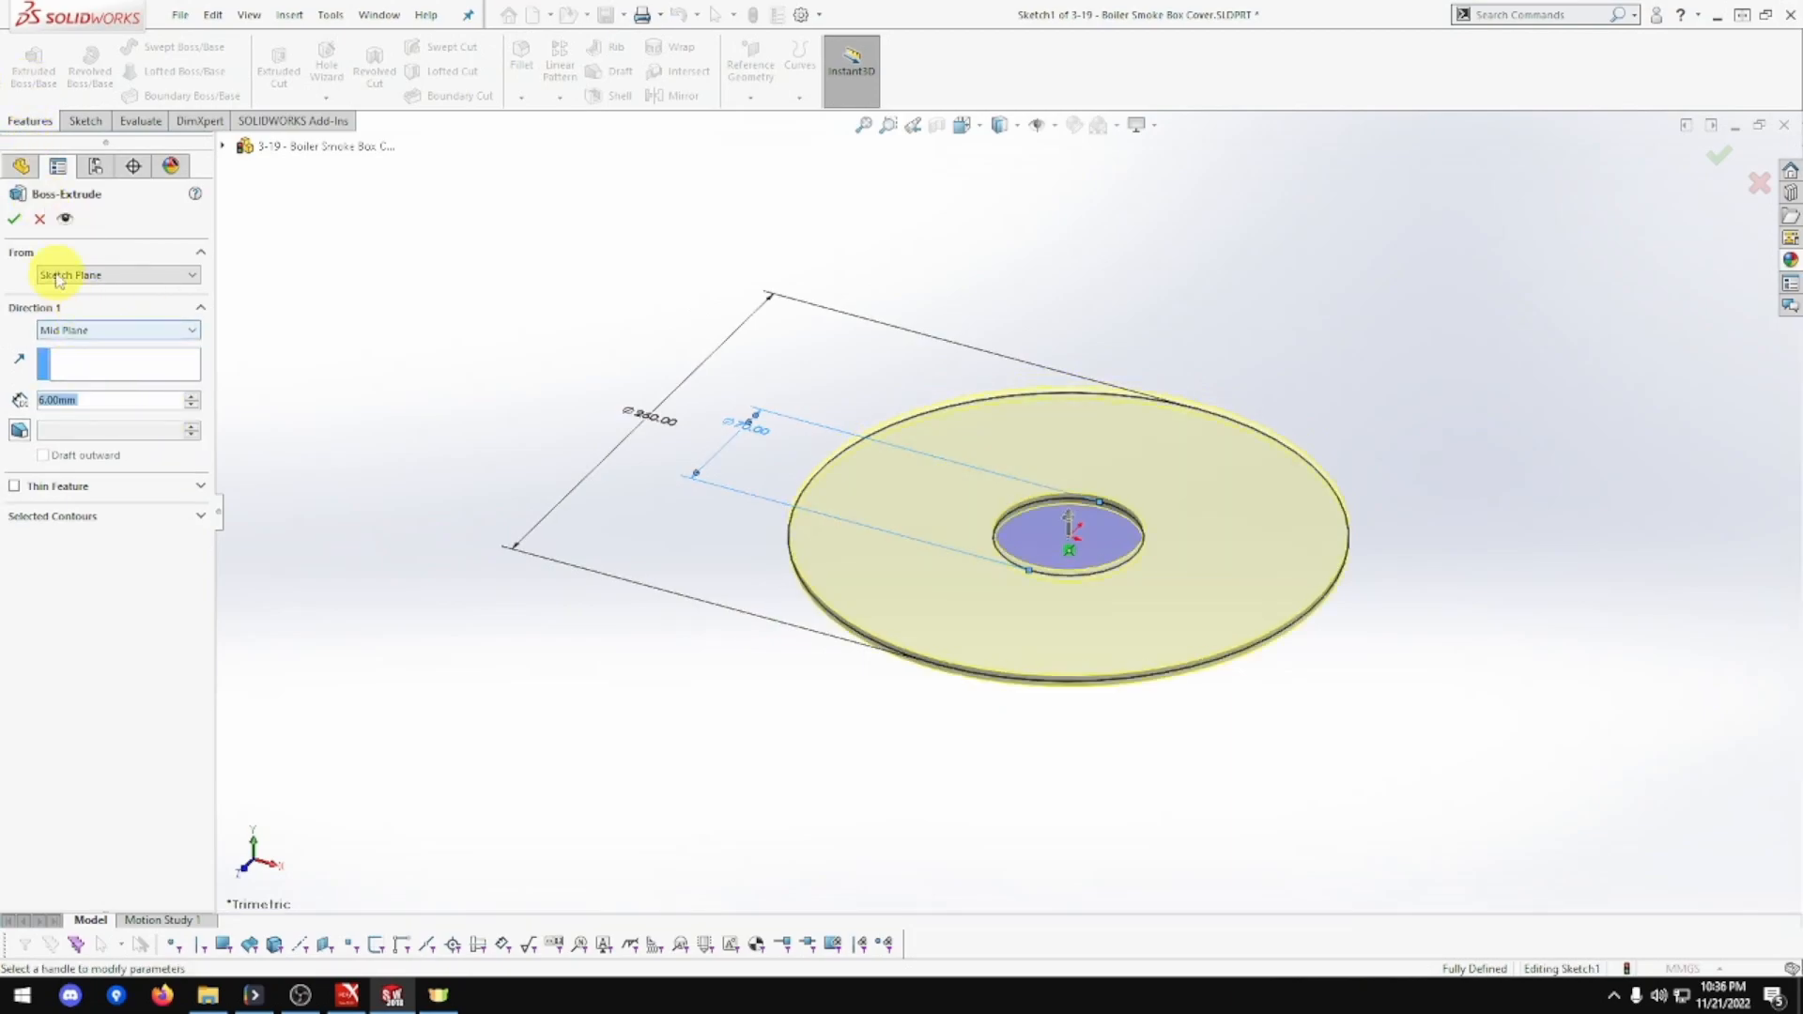
{"action": "left_click", "coordinate": [15, 221]}
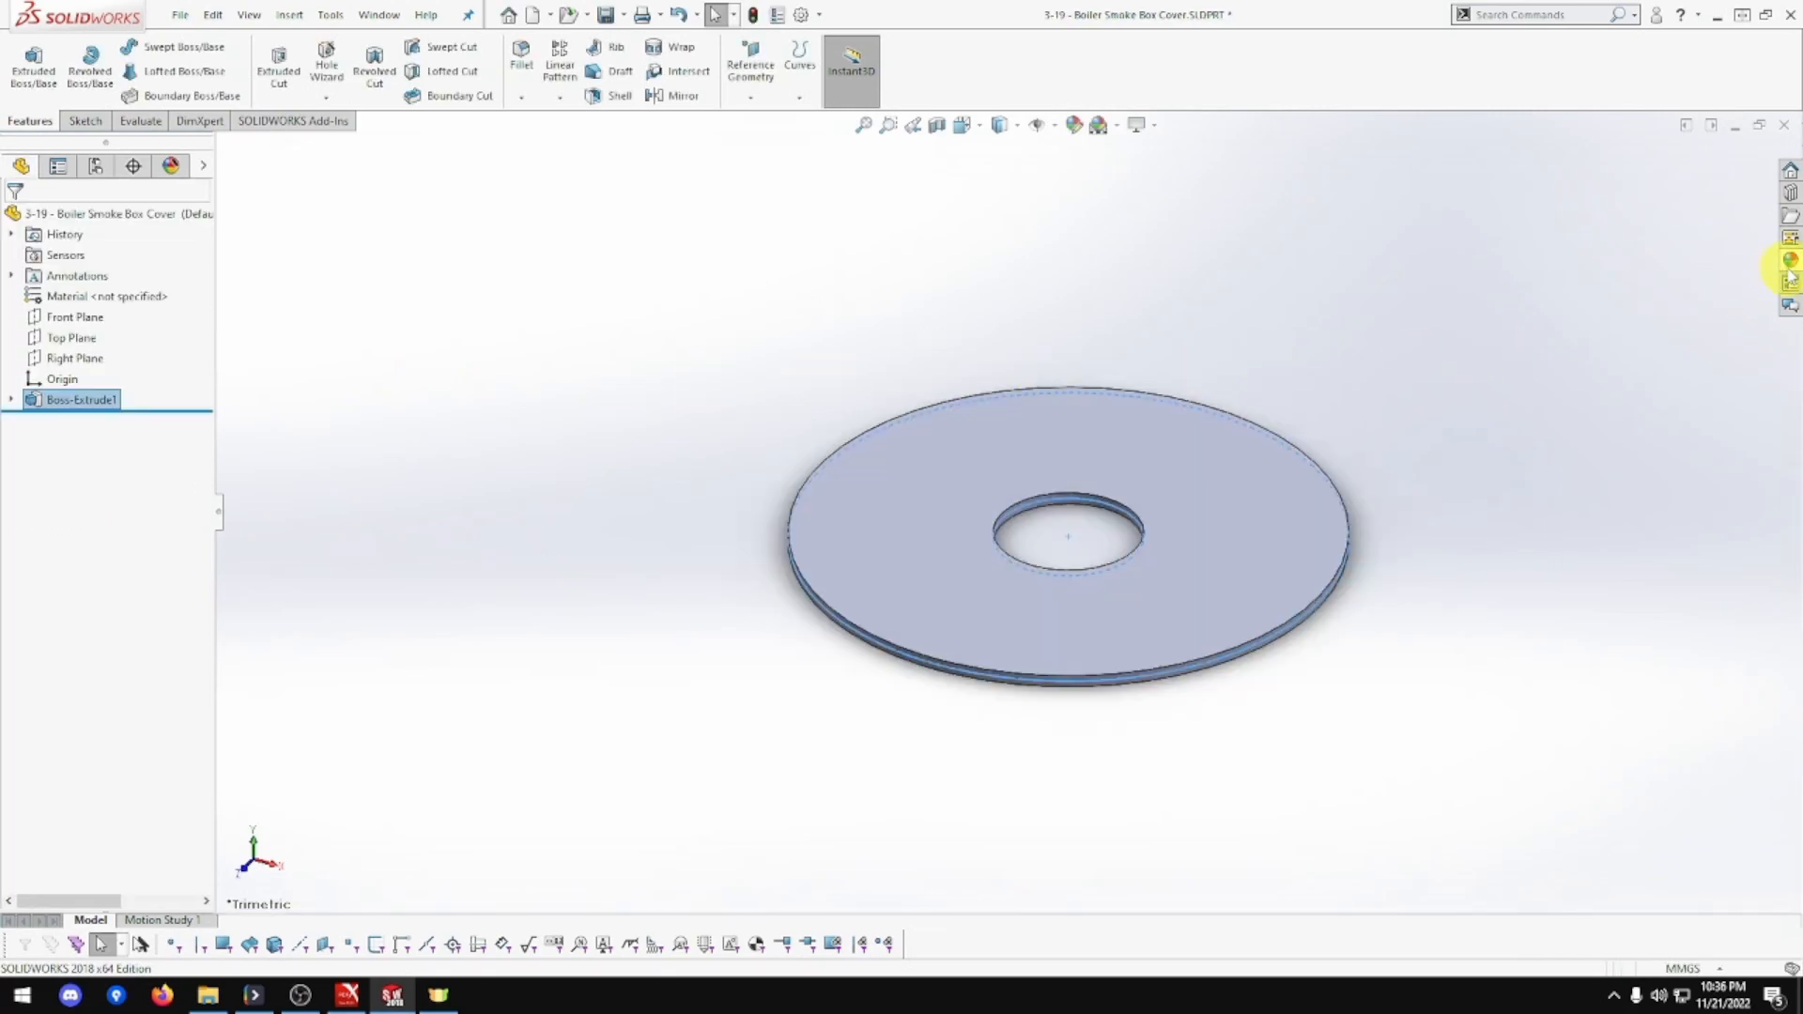
Apply a copper-coloured metal appearance to the whole disc.
{"action": "left_click", "coordinate": [1789, 262]}
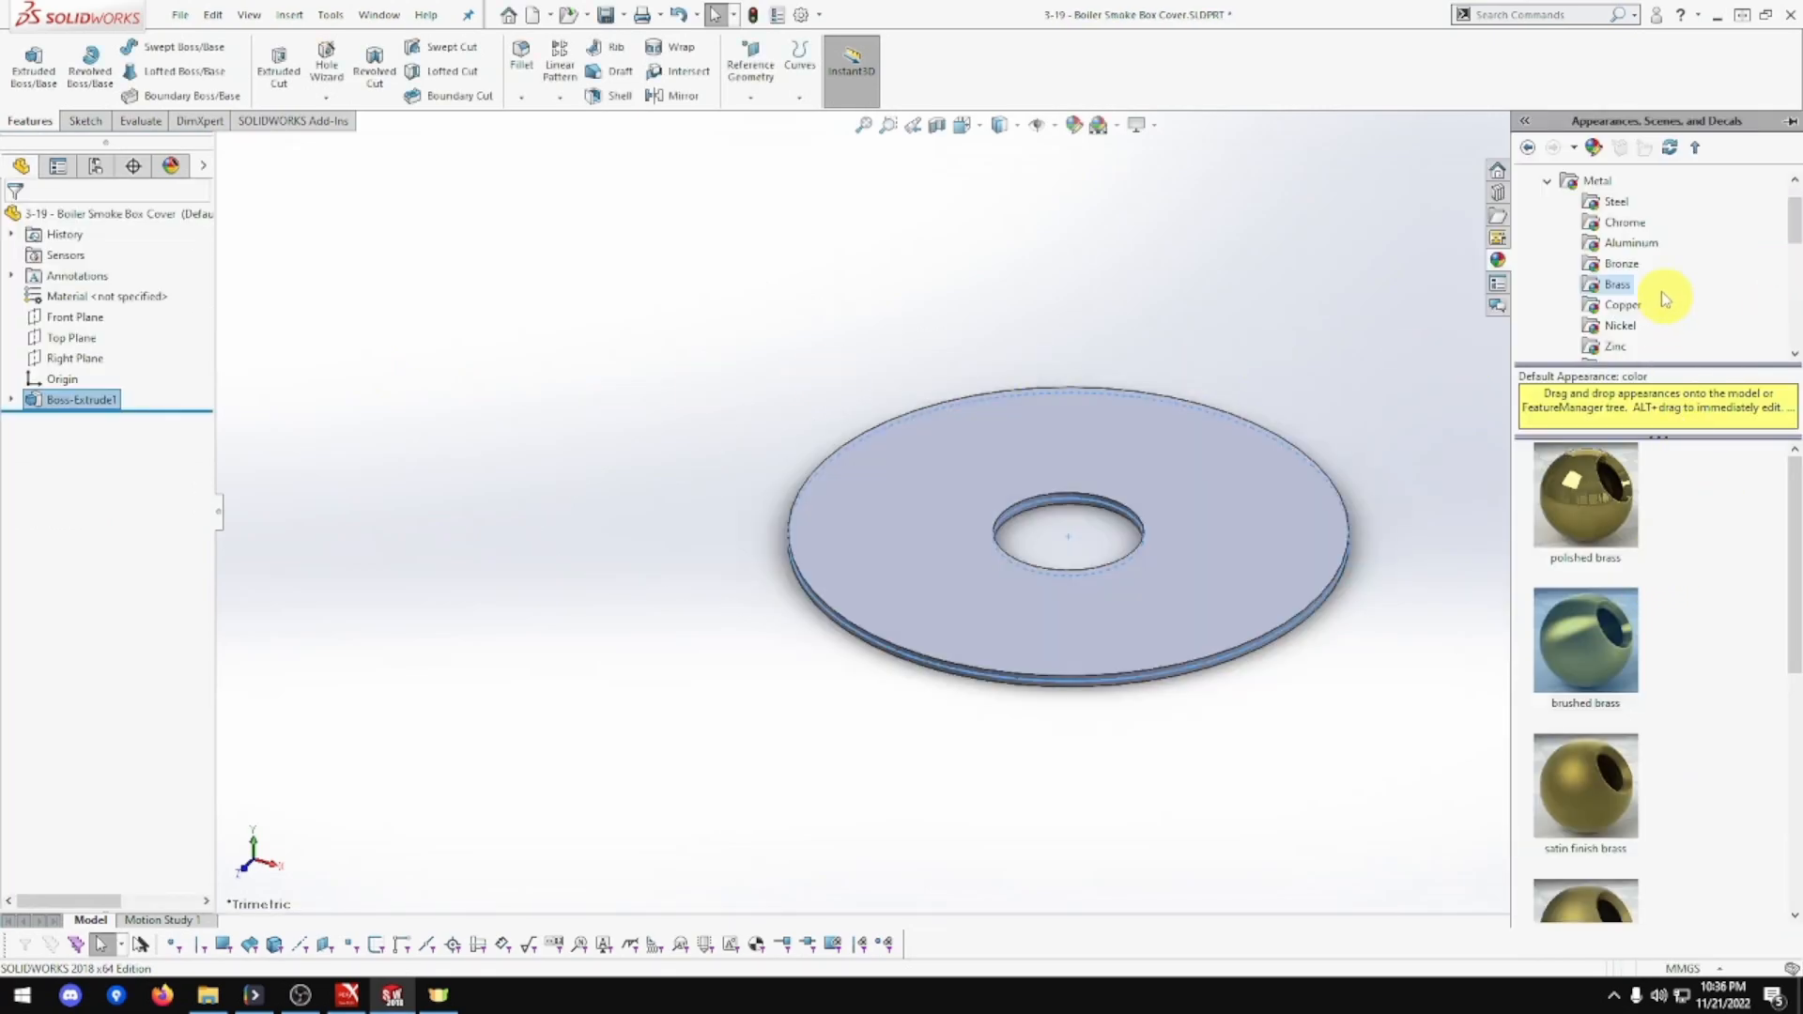
{"action": "left_click", "coordinate": [1629, 265]}
{"action": "left_click_drag", "start_coordinate": [1604, 638], "coordinate": [1263, 597]}
{"action": "left_click", "coordinate": [1274, 572]}
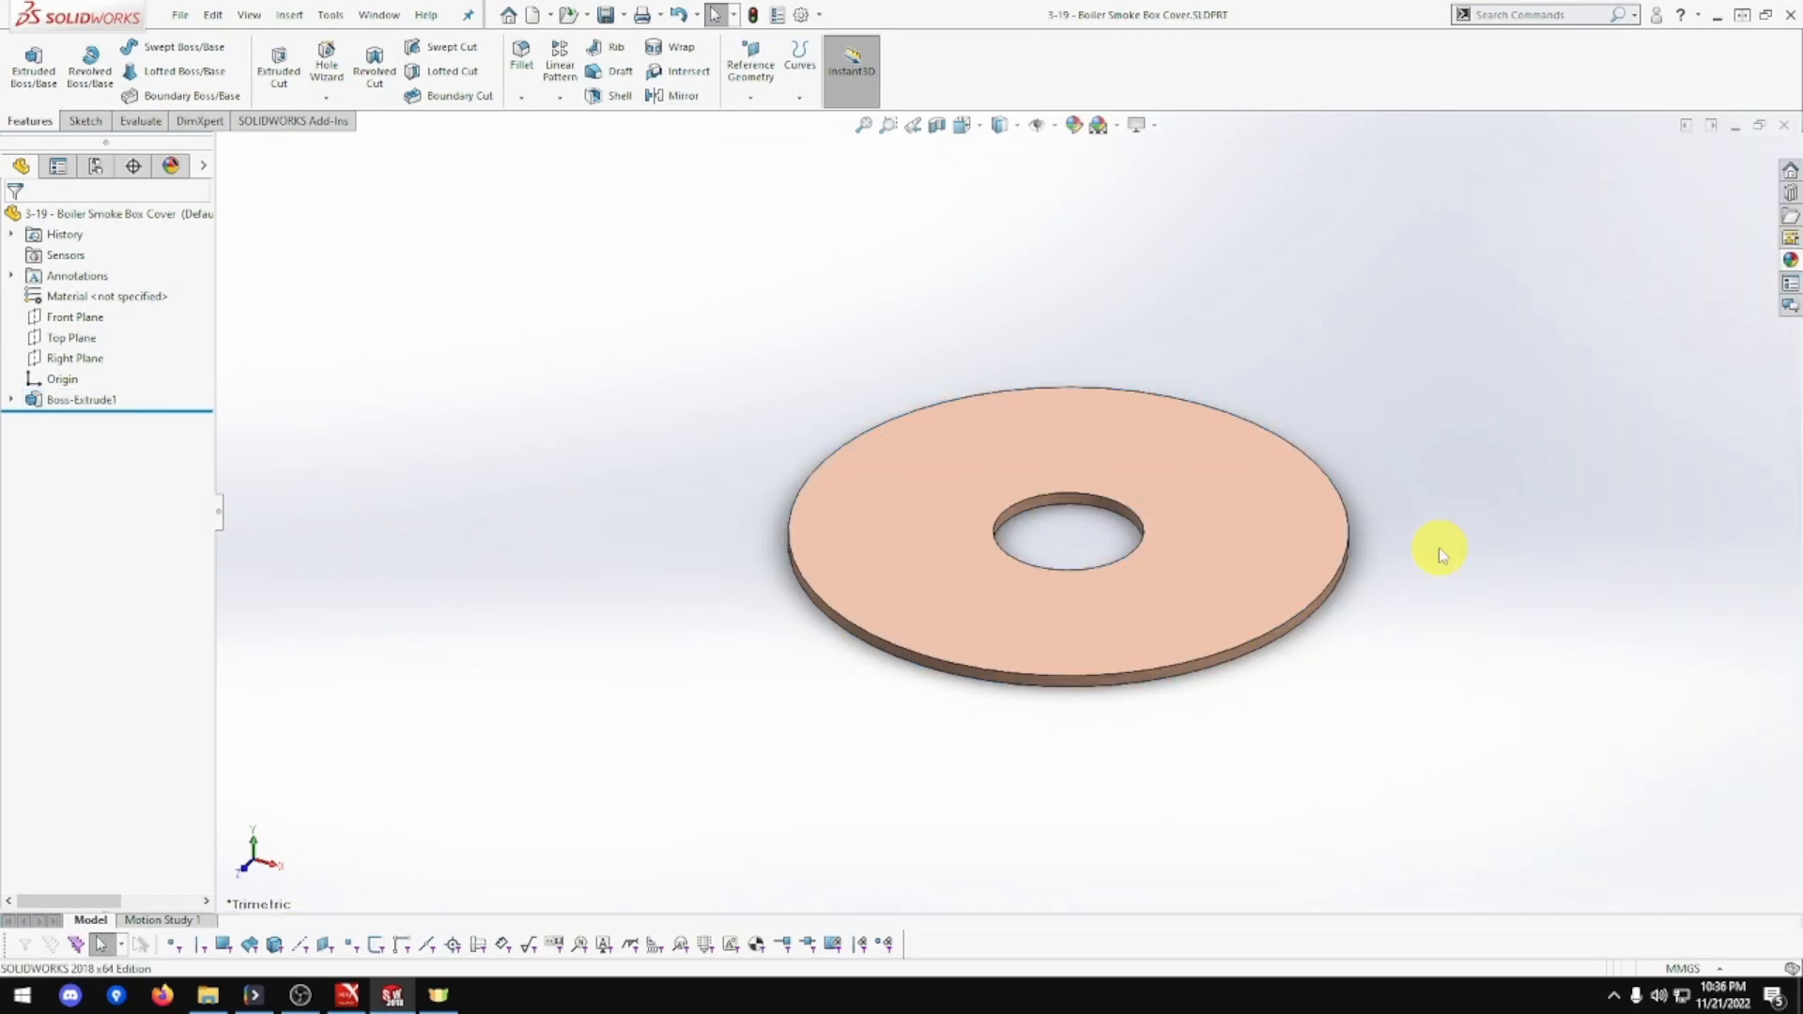
On the disc's upper face, sketch a circle about 56 mm in diameter, centred about 83 mm left of the origin.
{"action": "right_click", "coordinate": [1259, 575]}
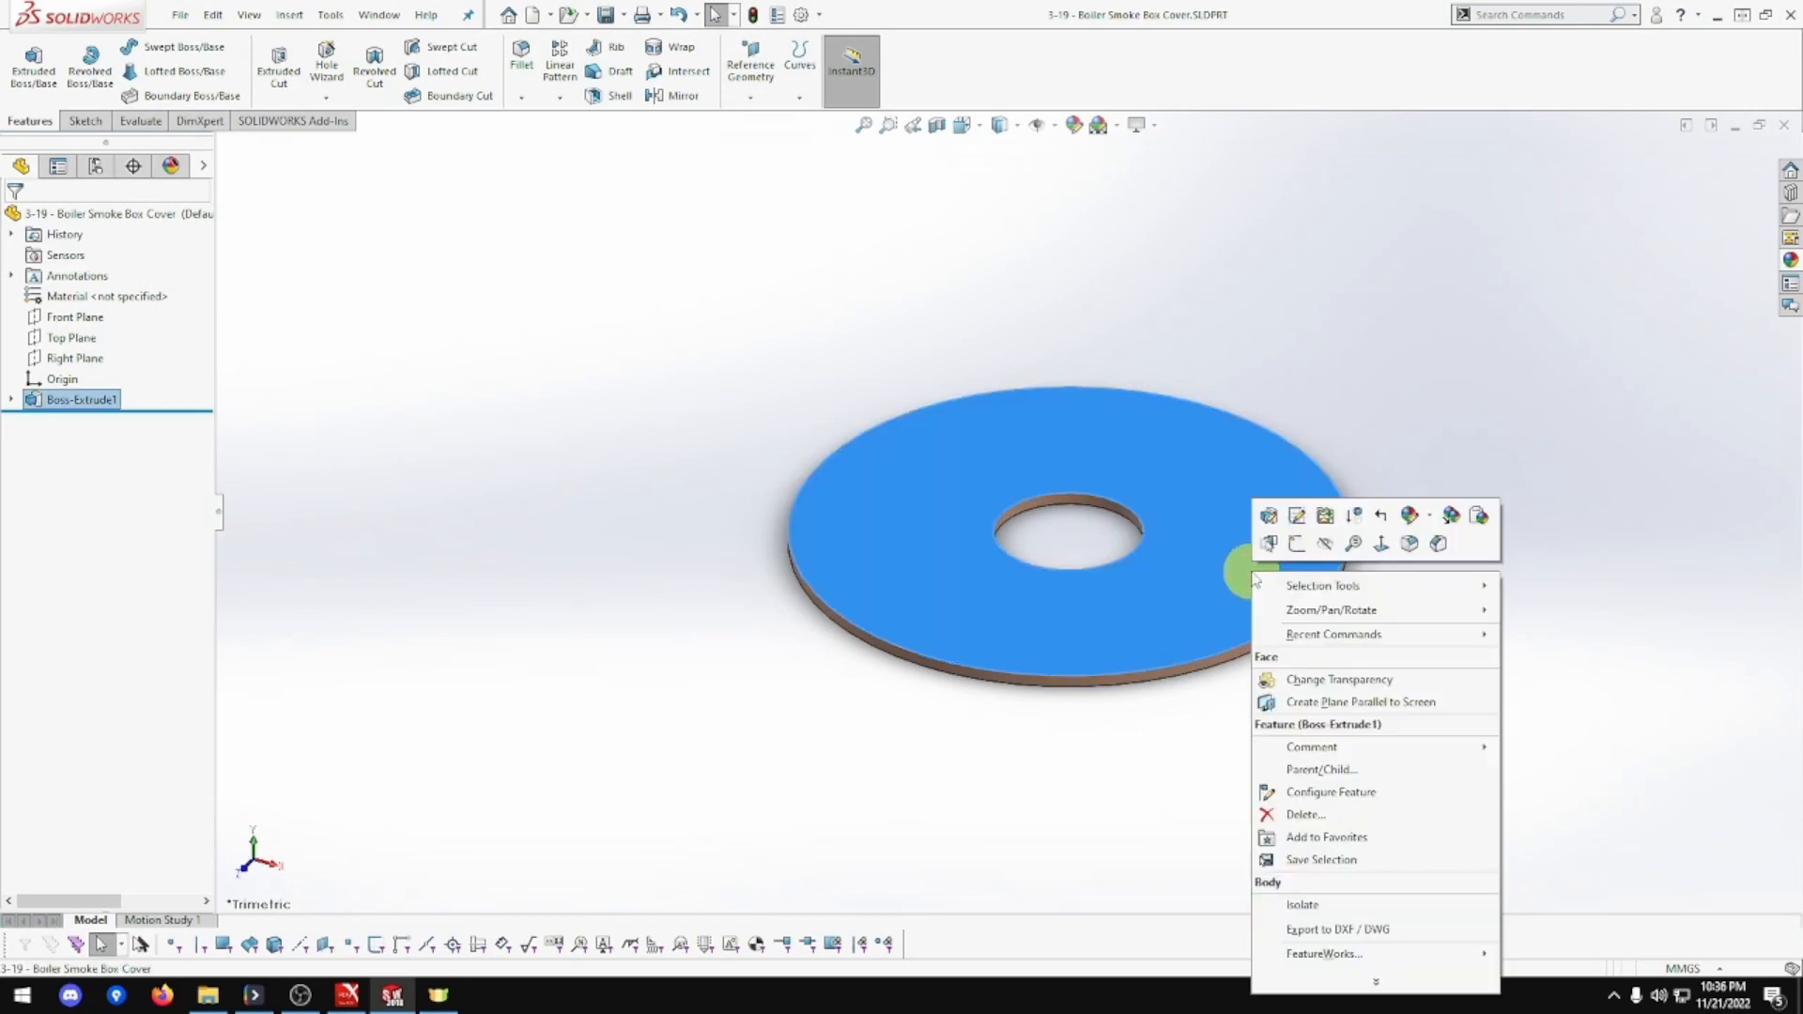
{"action": "left_click", "coordinate": [1382, 544]}
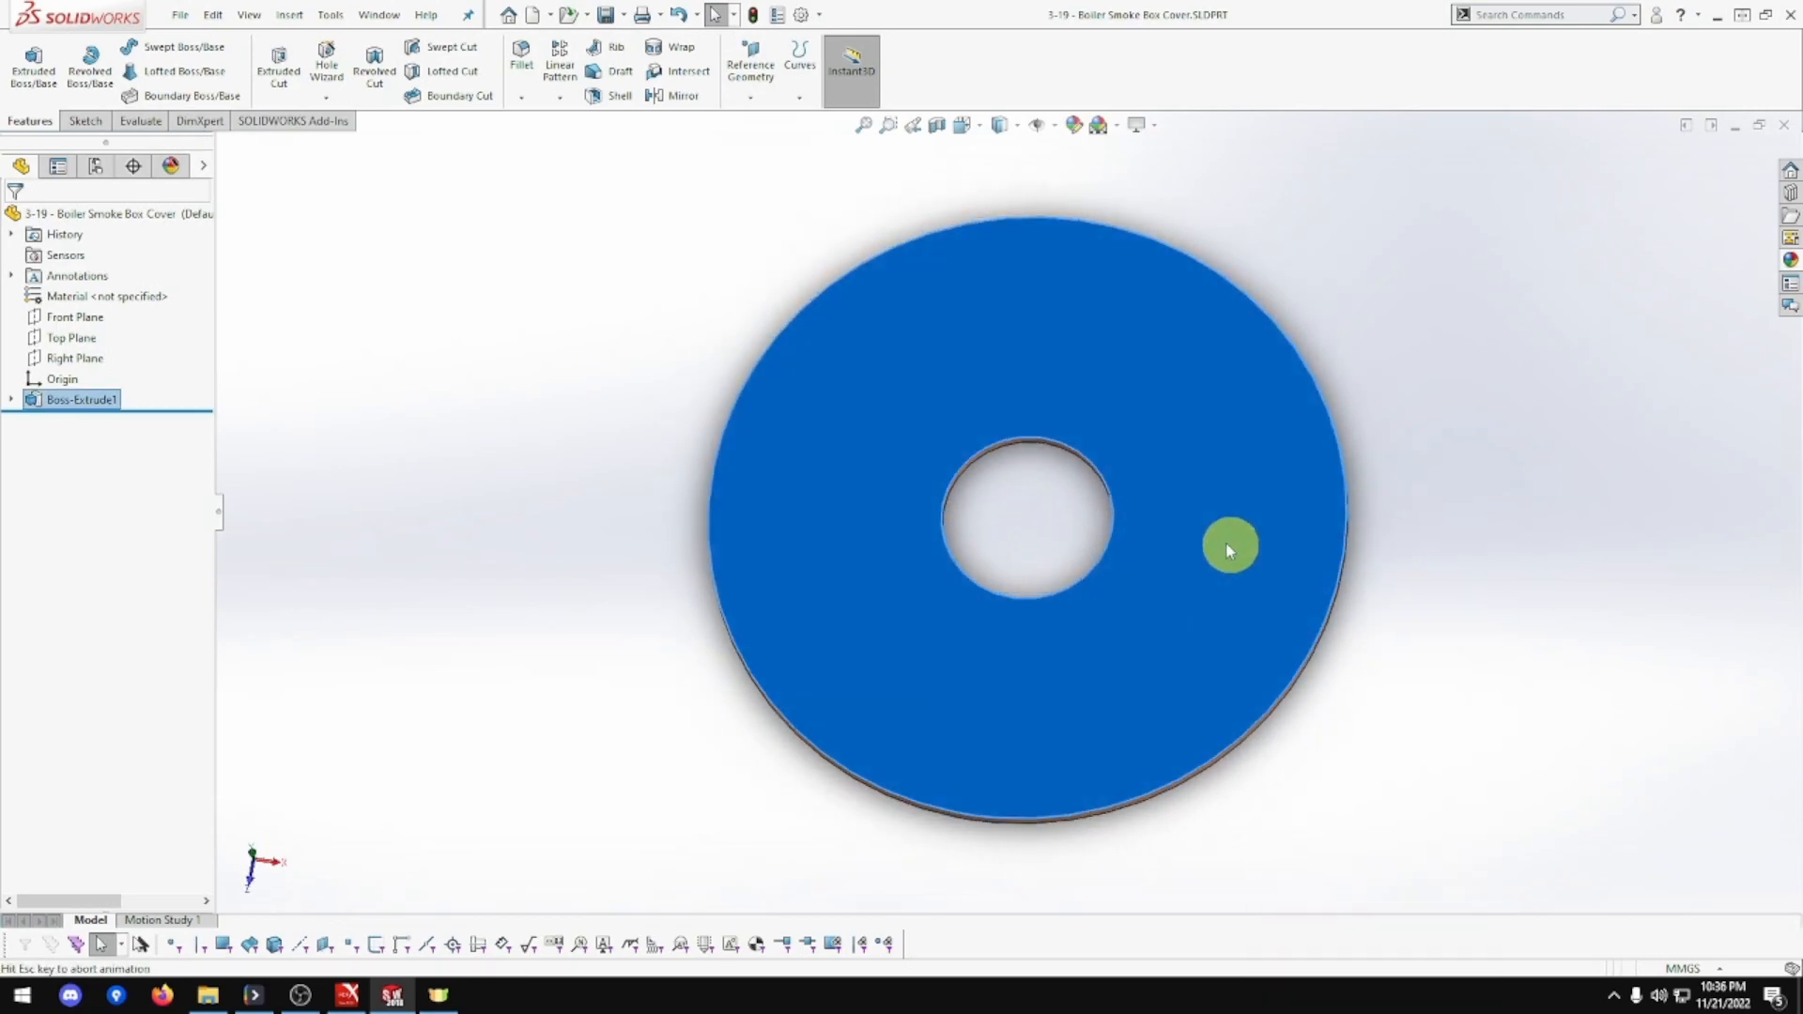
{"action": "right_click", "coordinate": [1191, 537]}
{"action": "left_click", "coordinate": [1227, 506]}
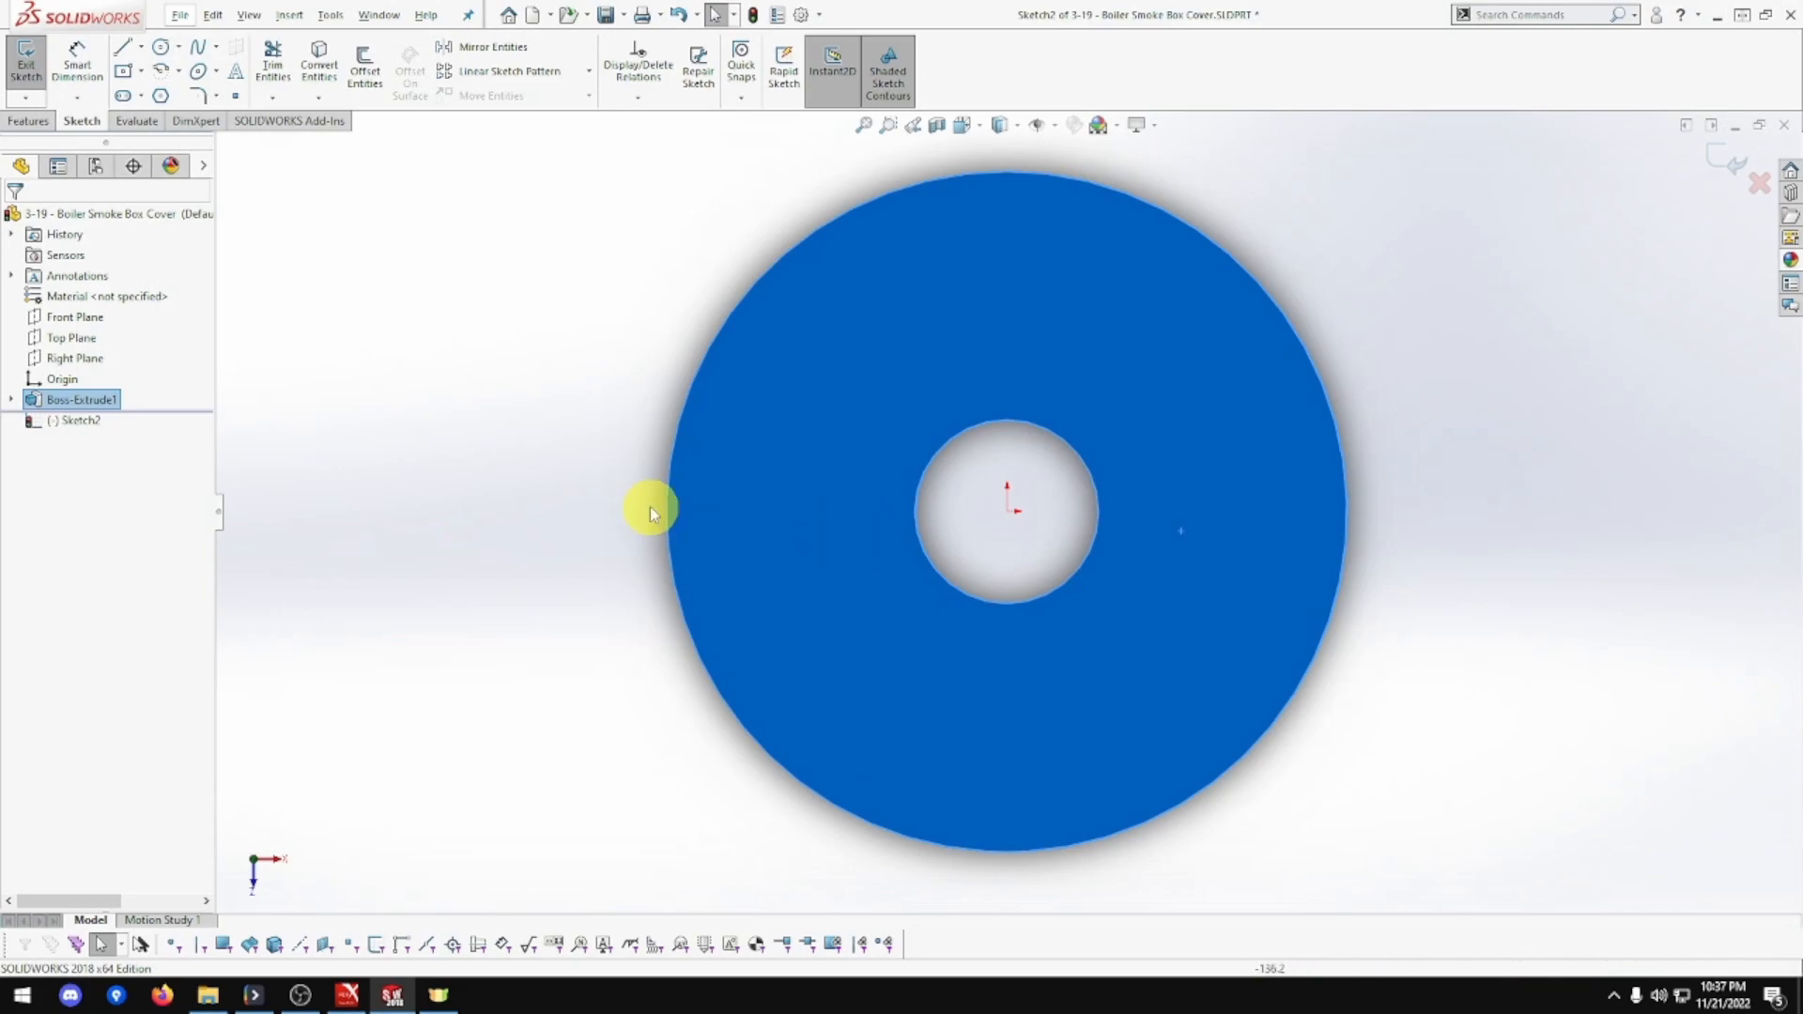
{"action": "left_click", "coordinate": [158, 55]}
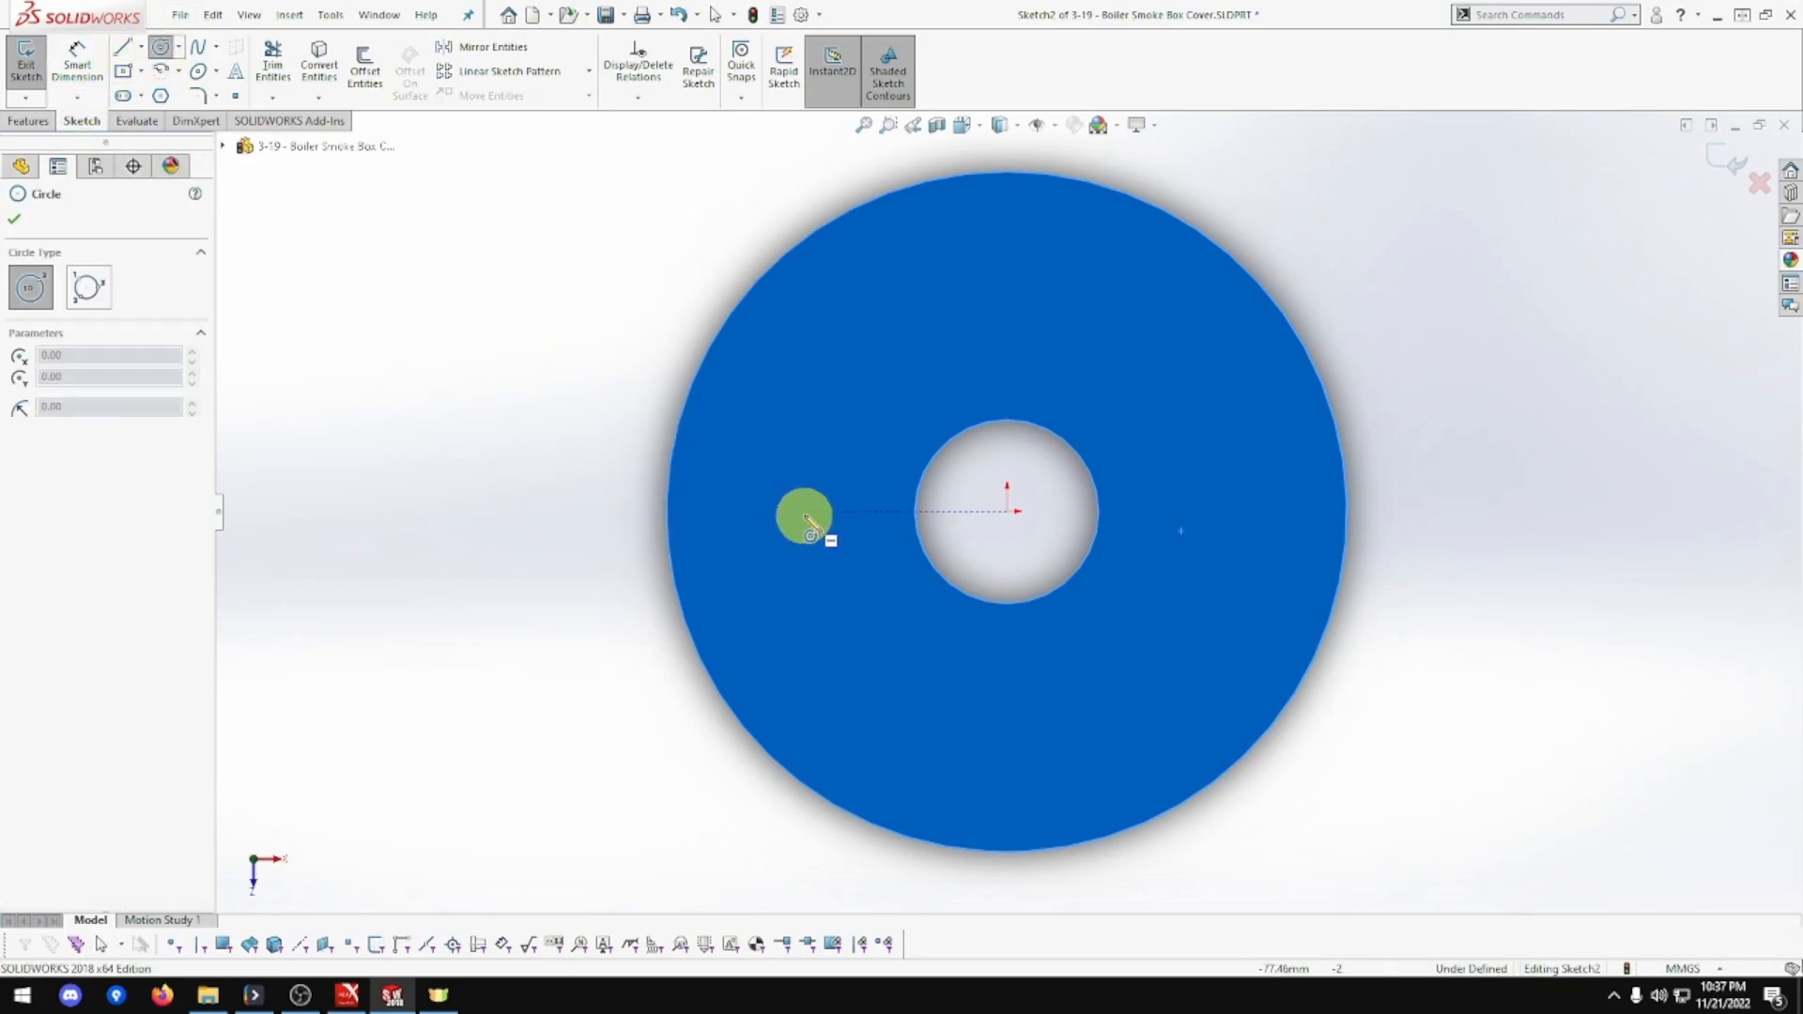
{"action": "left_click", "coordinate": [790, 511]}
{"action": "left_click", "coordinate": [845, 560]}
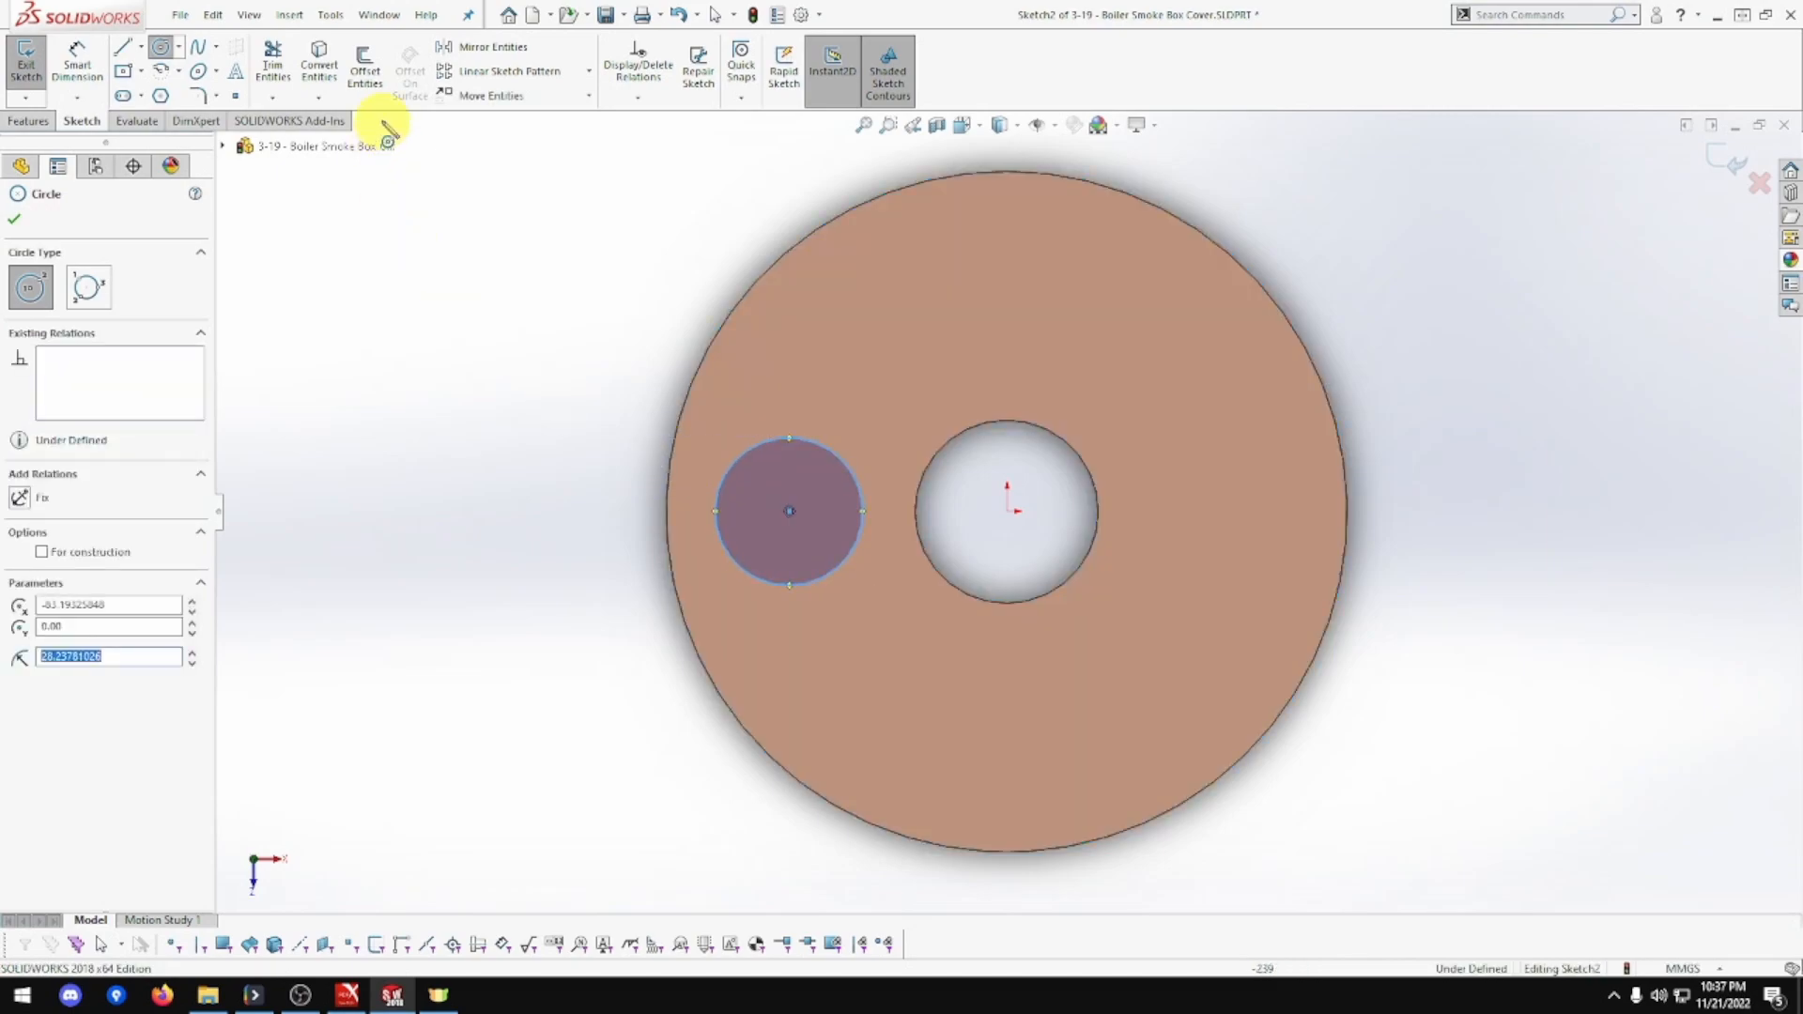
Dimension the horizontal distance from the origin to the new circle's centre as 76 mm, placing its text outside the extension lines.
{"action": "left_click", "coordinate": [79, 70]}
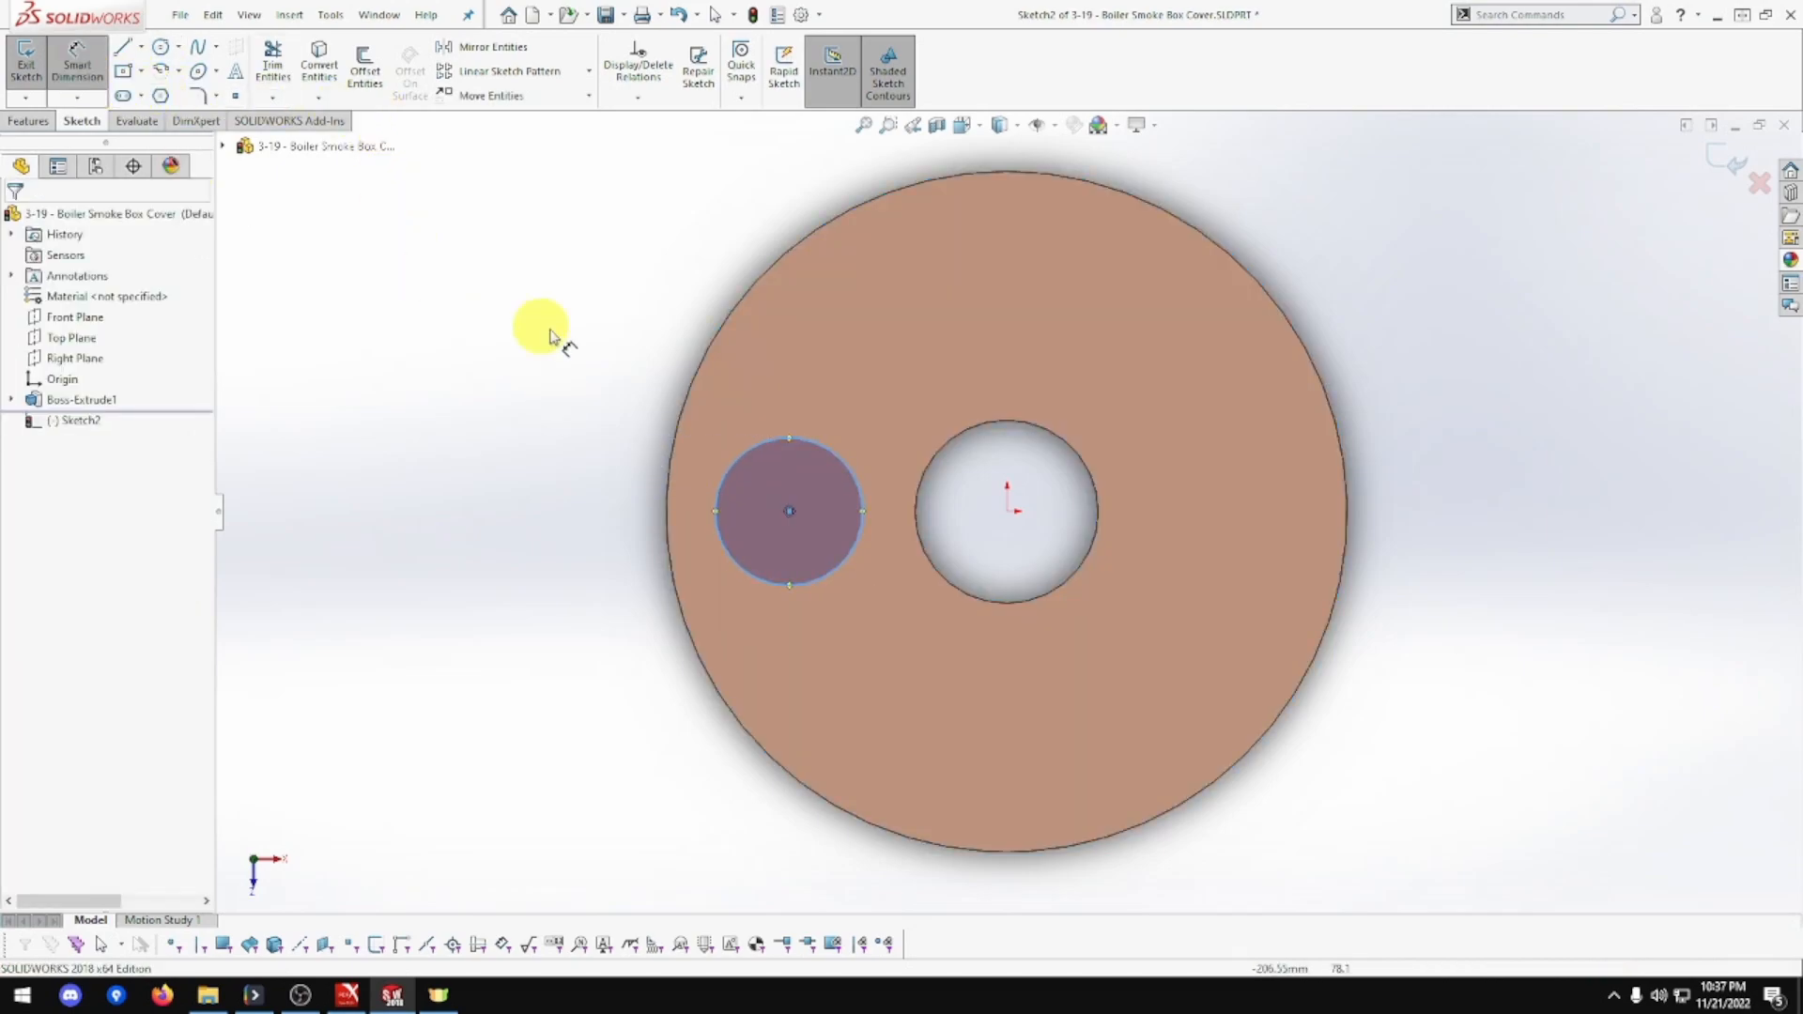
{"action": "left_click", "coordinate": [1007, 513]}
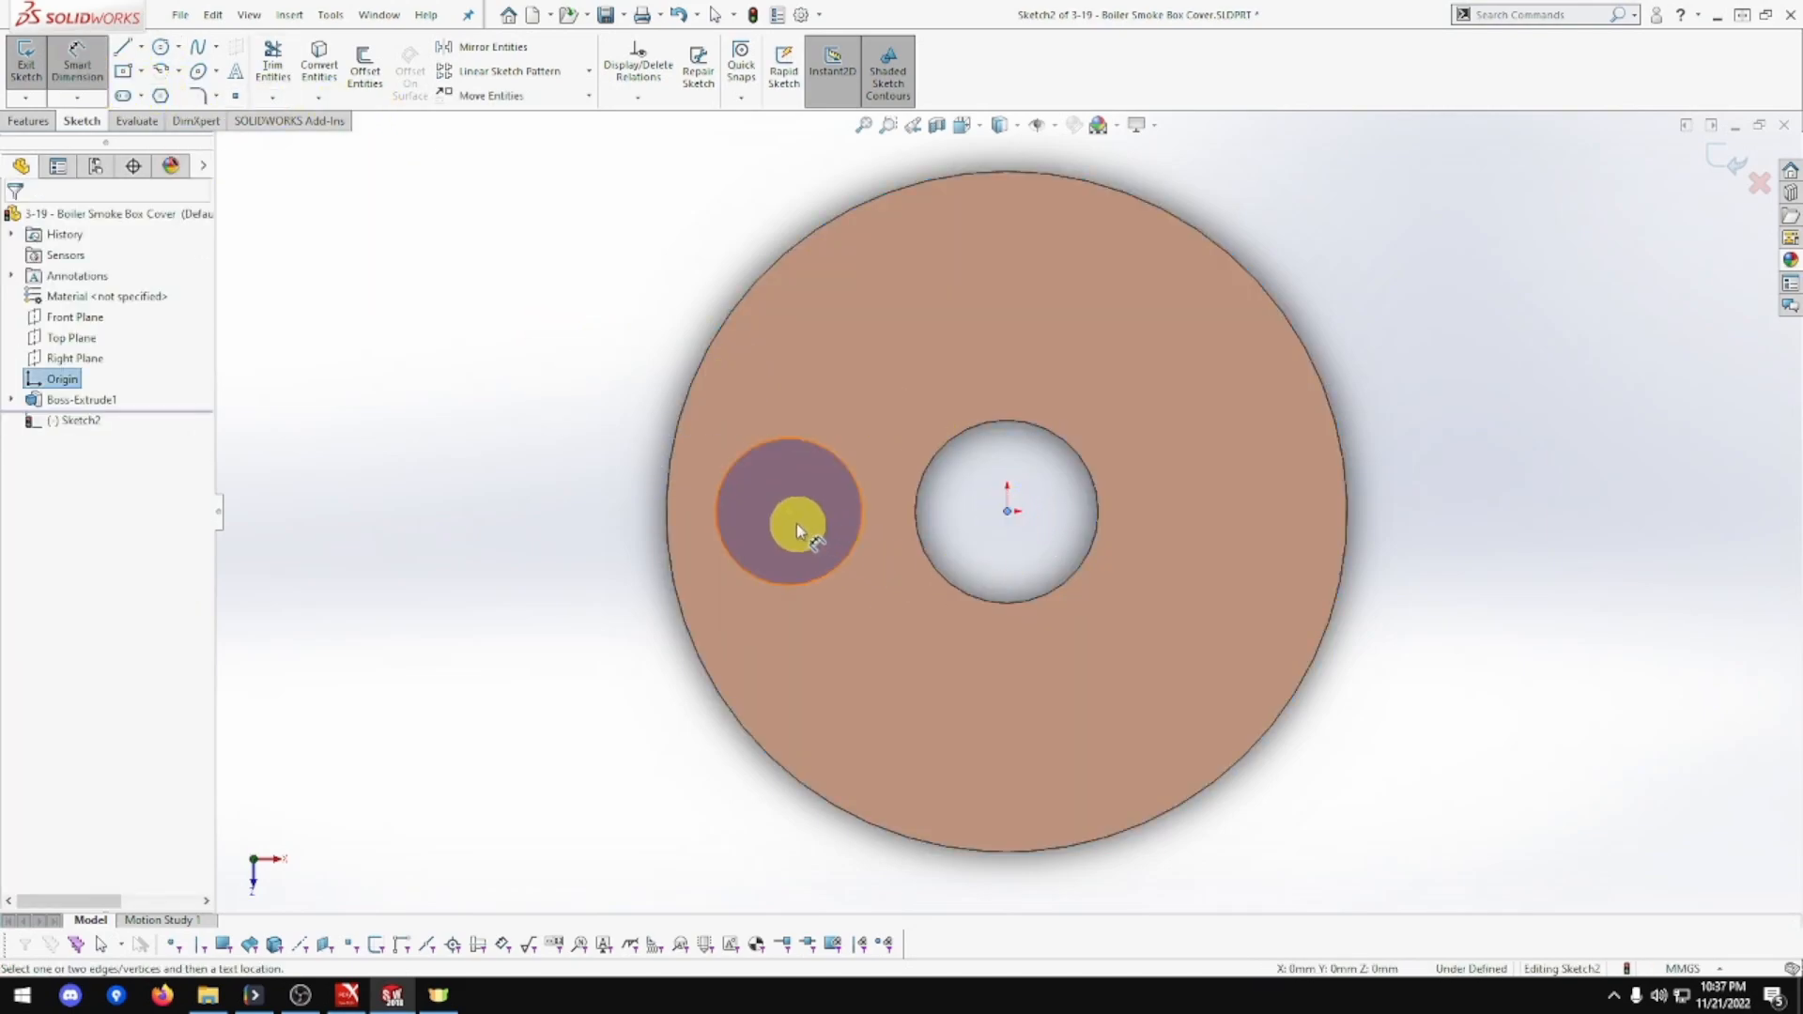
{"action": "left_click", "coordinate": [787, 520]}
{"action": "left_click", "coordinate": [846, 860]}
{"action": "type", "text": "76"}
{"action": "key", "text": "Return"}
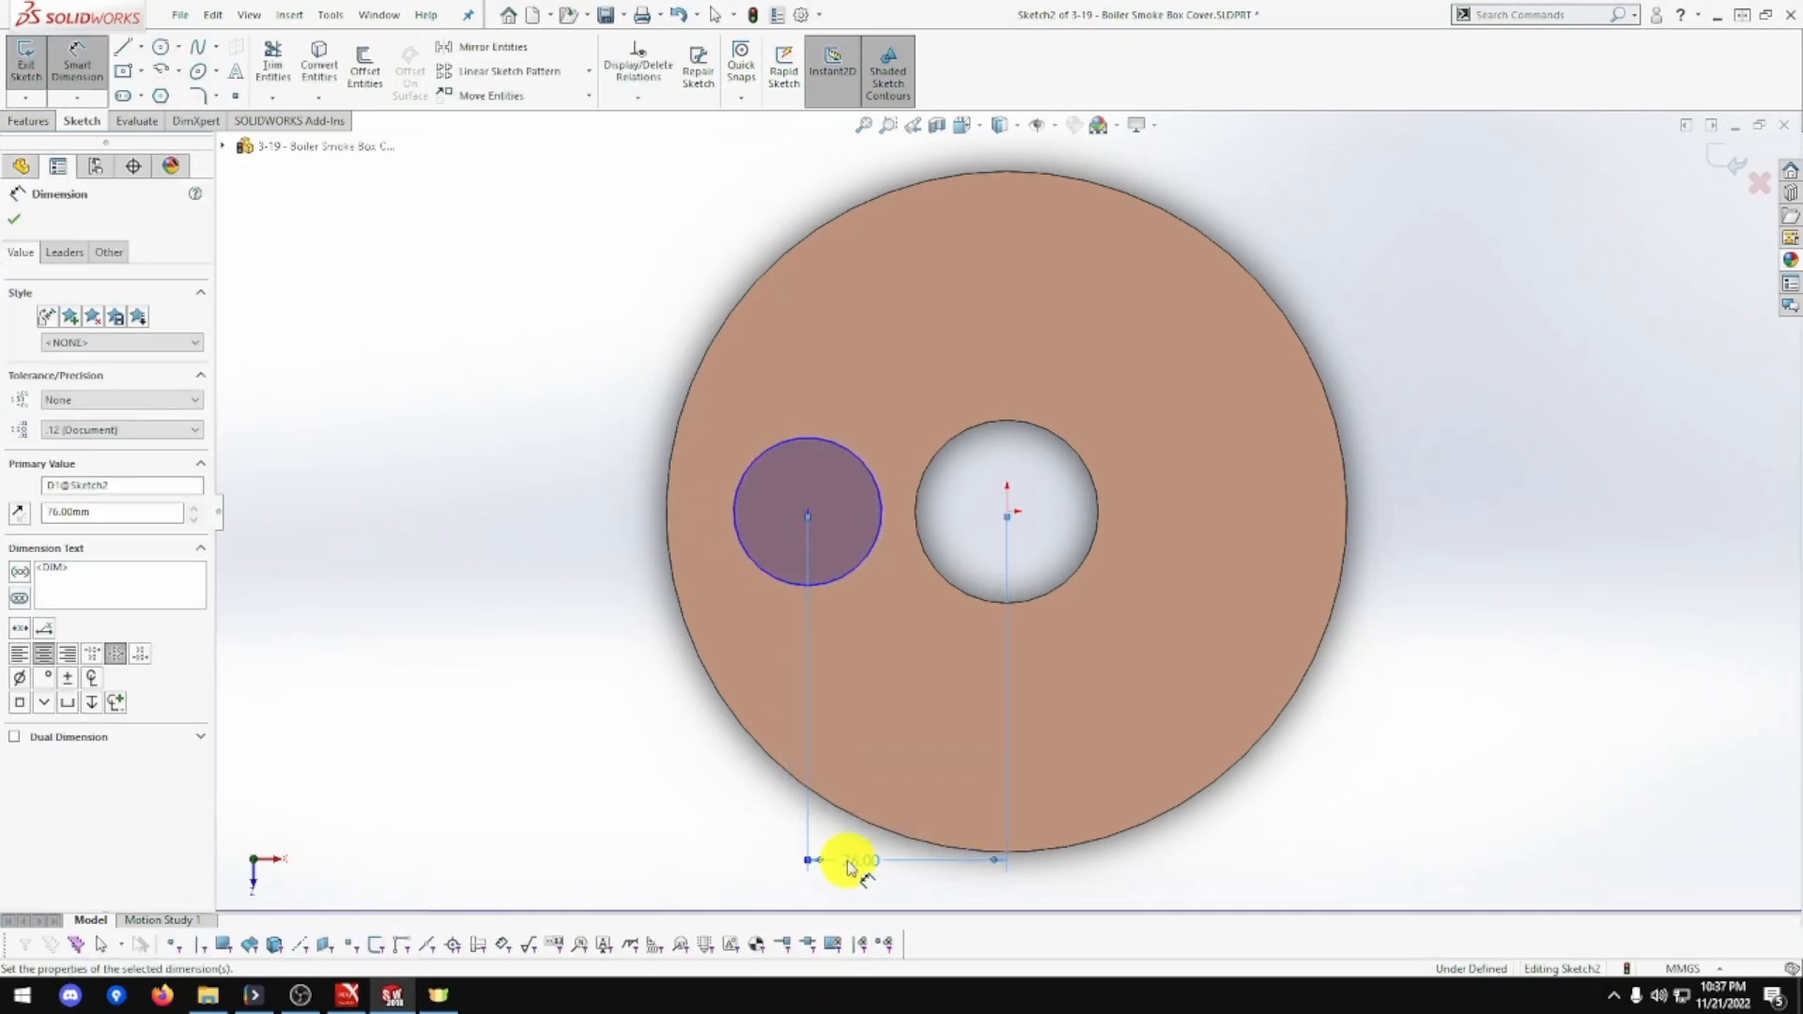
{"action": "left_click_drag", "start_coordinate": [850, 863], "coordinate": [685, 851]}
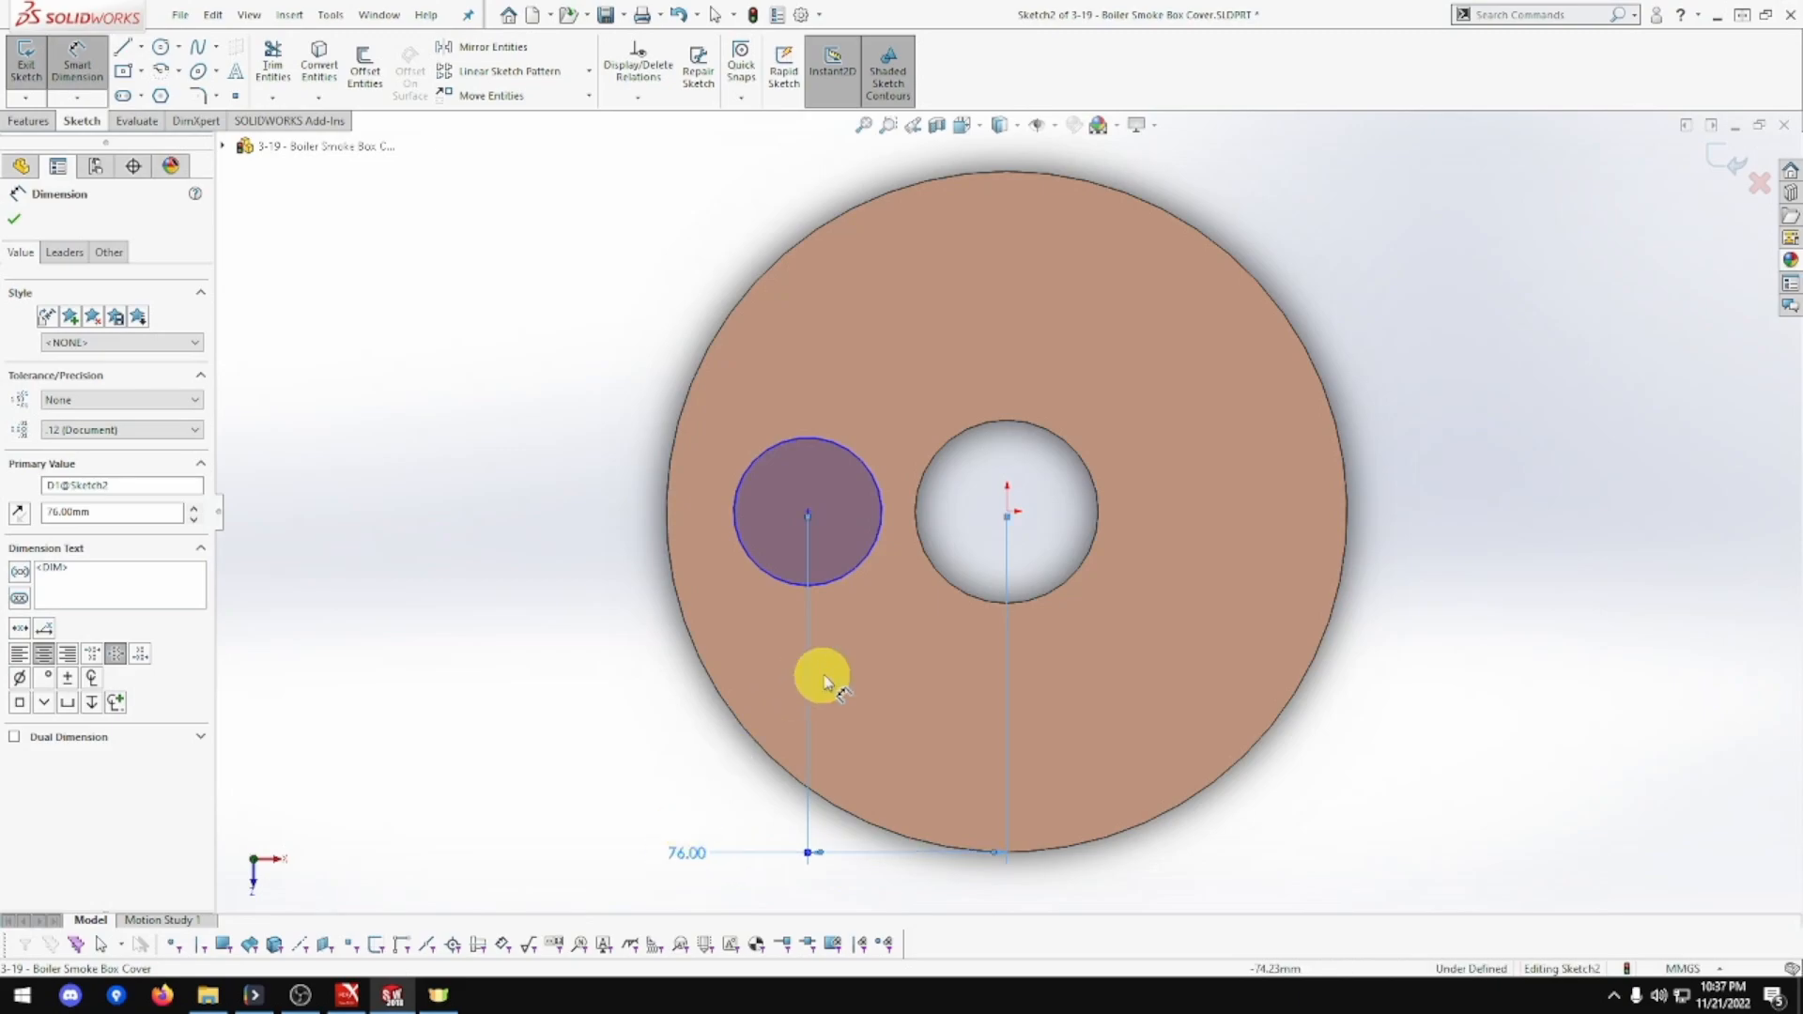
{"action": "key", "text": "Escape"}
Add a Horizontal relation between the small circle's centre and the origin.
{"action": "left_click", "coordinate": [808, 512]}
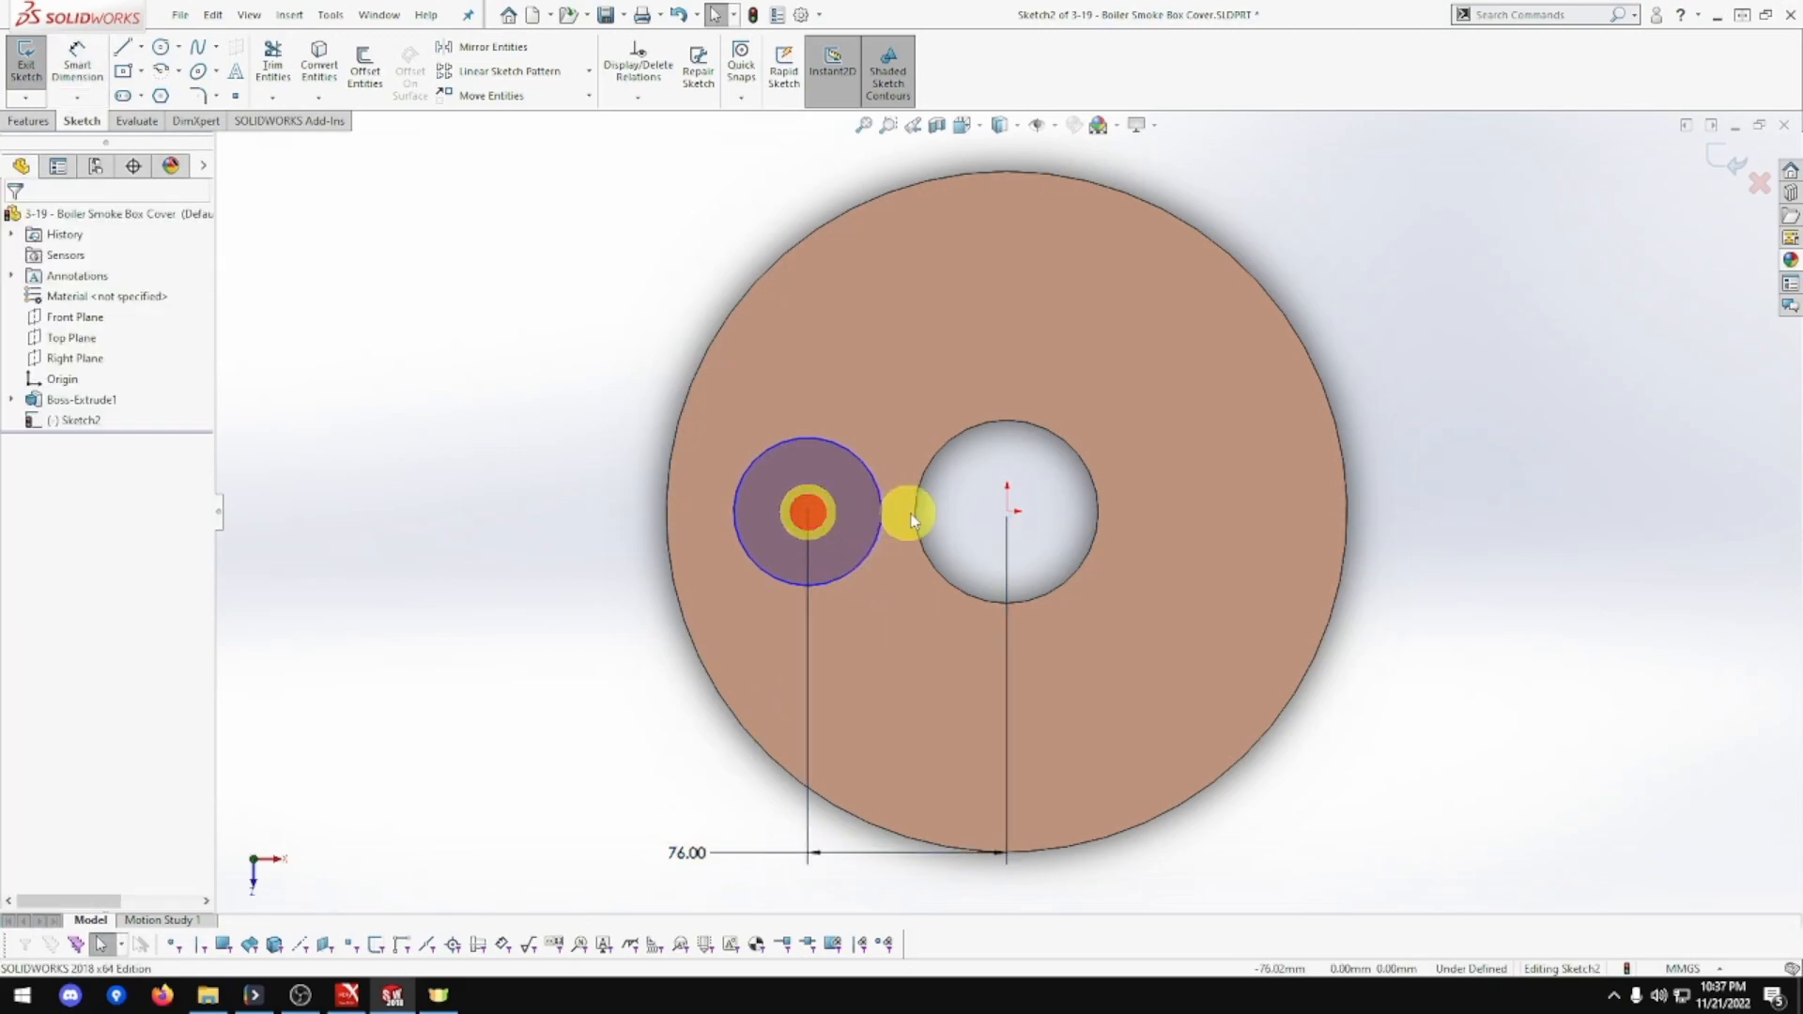
{"action": "left_click", "coordinate": [1012, 515], "text": "ctrl"}
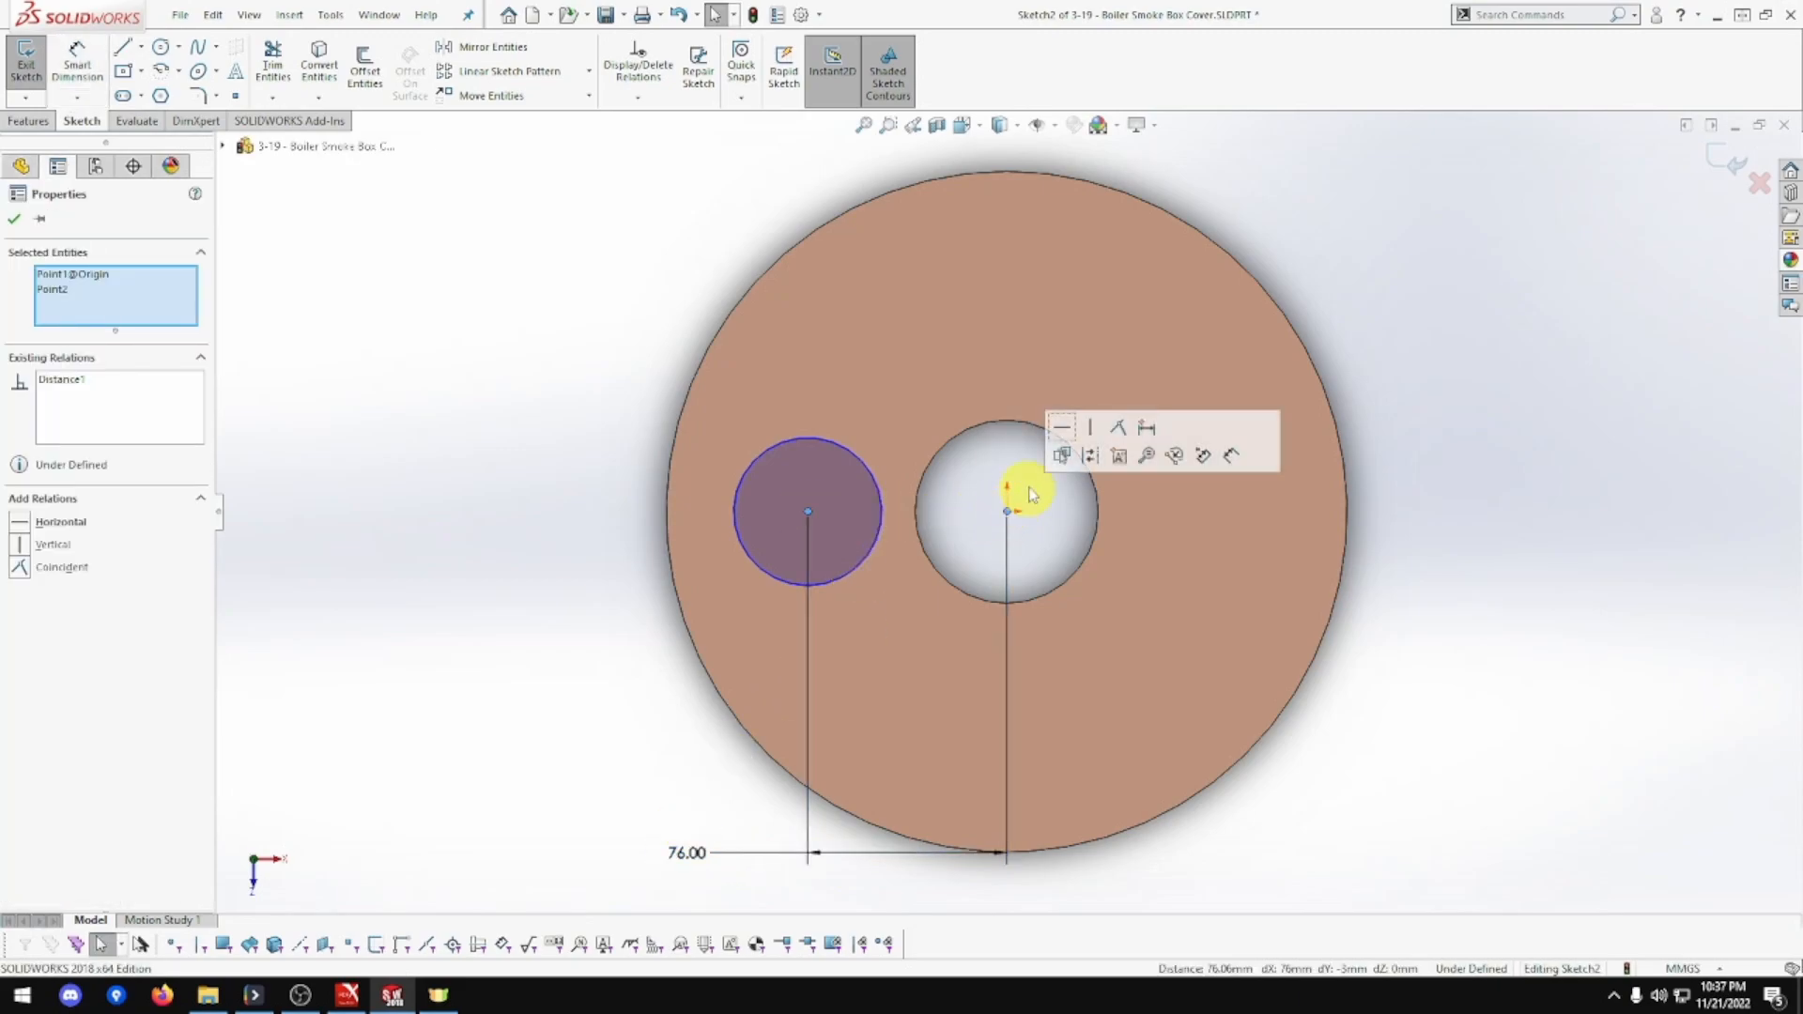
{"action": "left_click", "coordinate": [1063, 429]}
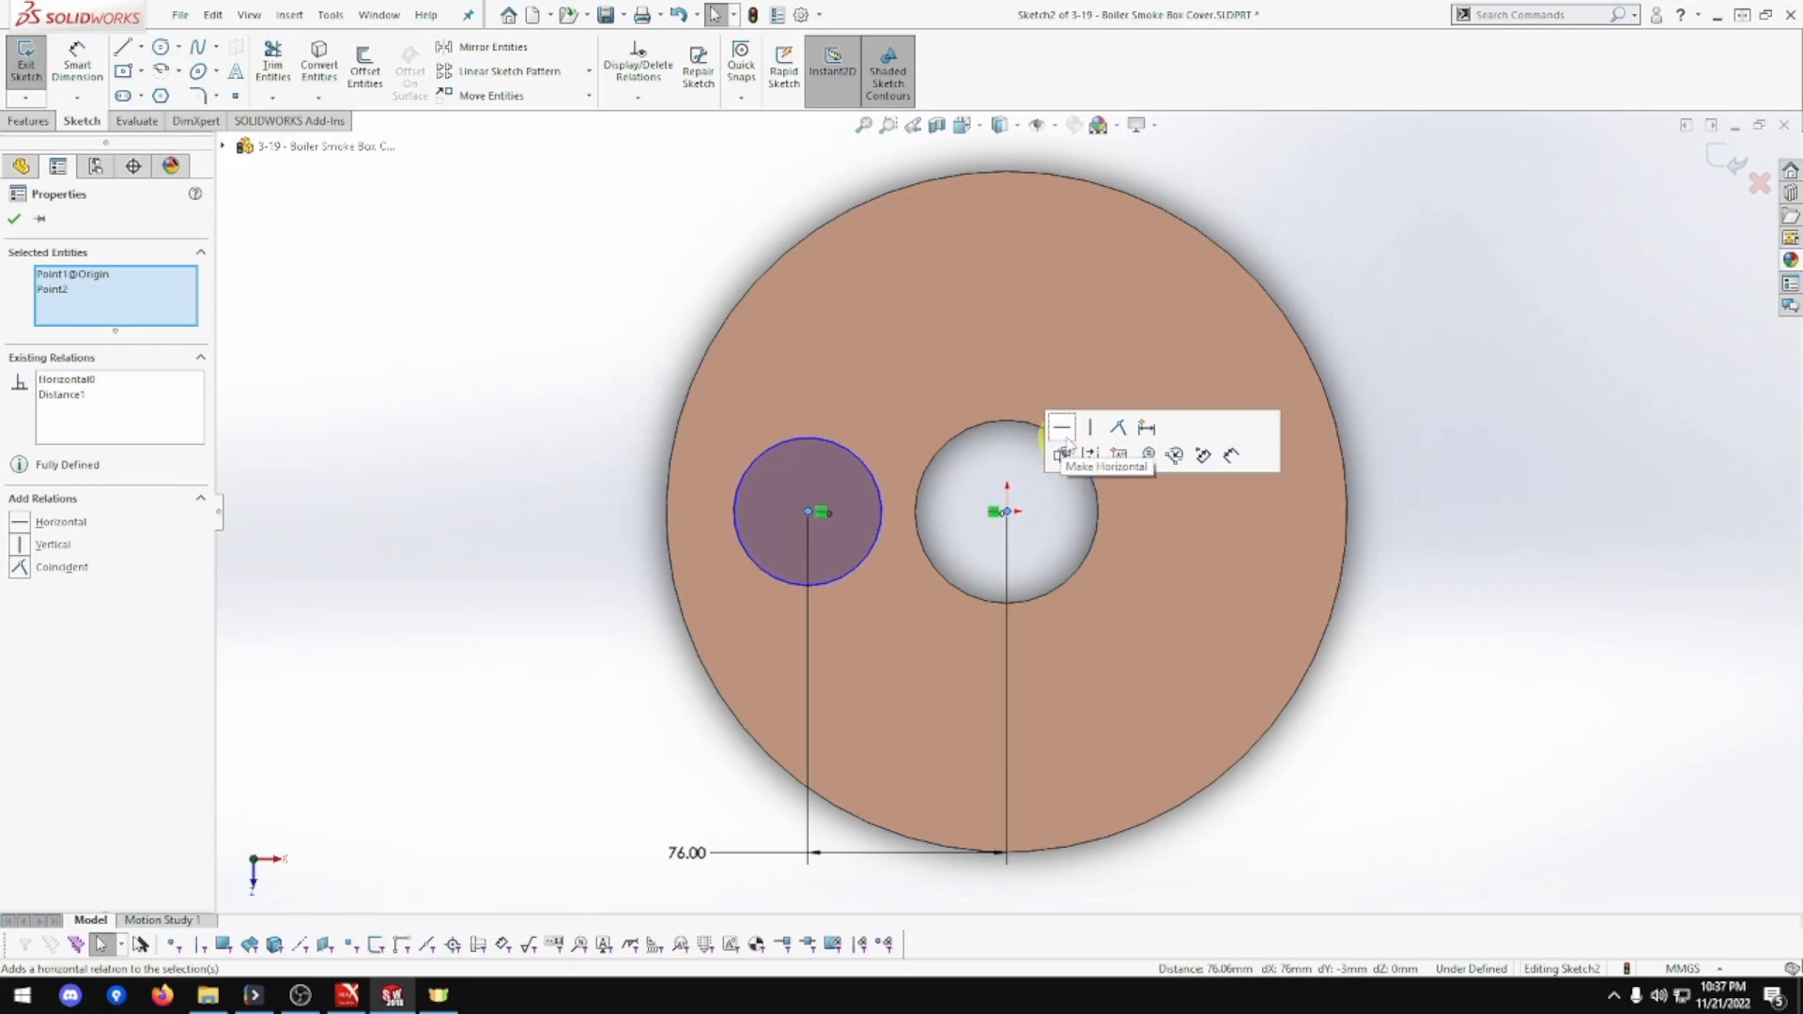
Dimension the diameter of the circle beside the central hole to 63 mm.
{"action": "left_click", "coordinate": [77, 63]}
{"action": "left_click", "coordinate": [746, 460]}
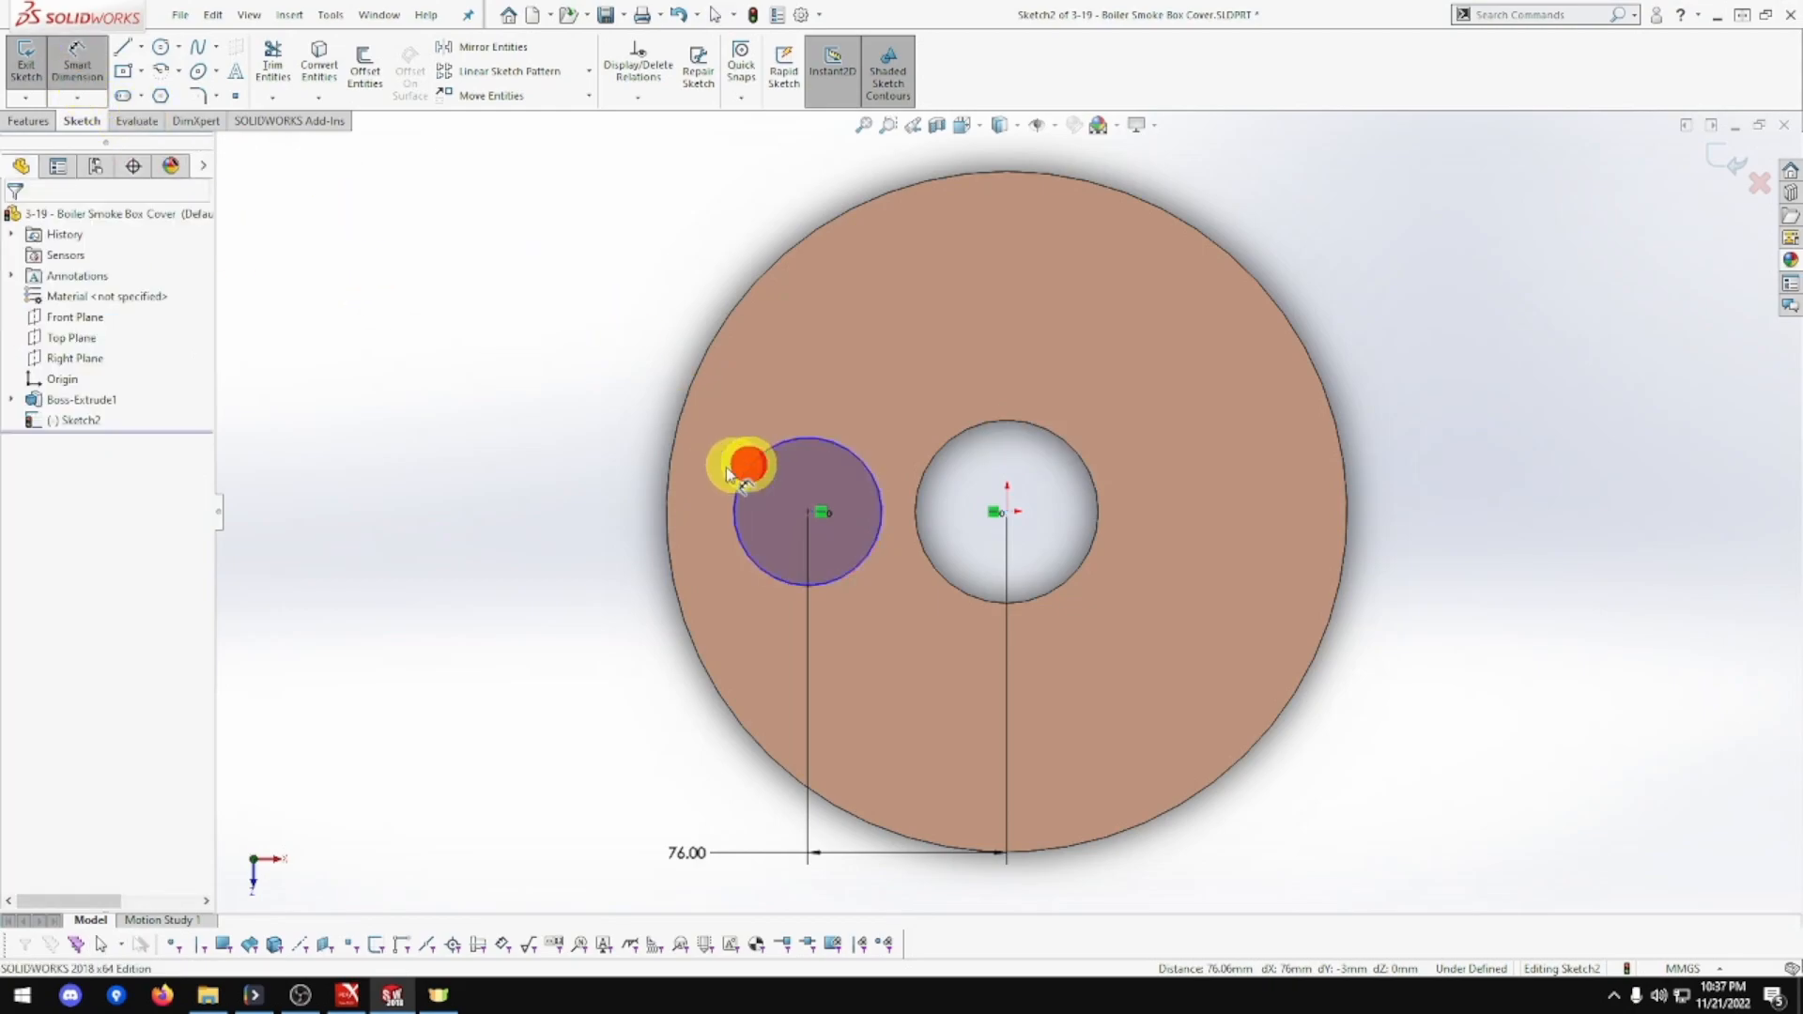
{"action": "left_click", "coordinate": [489, 541]}
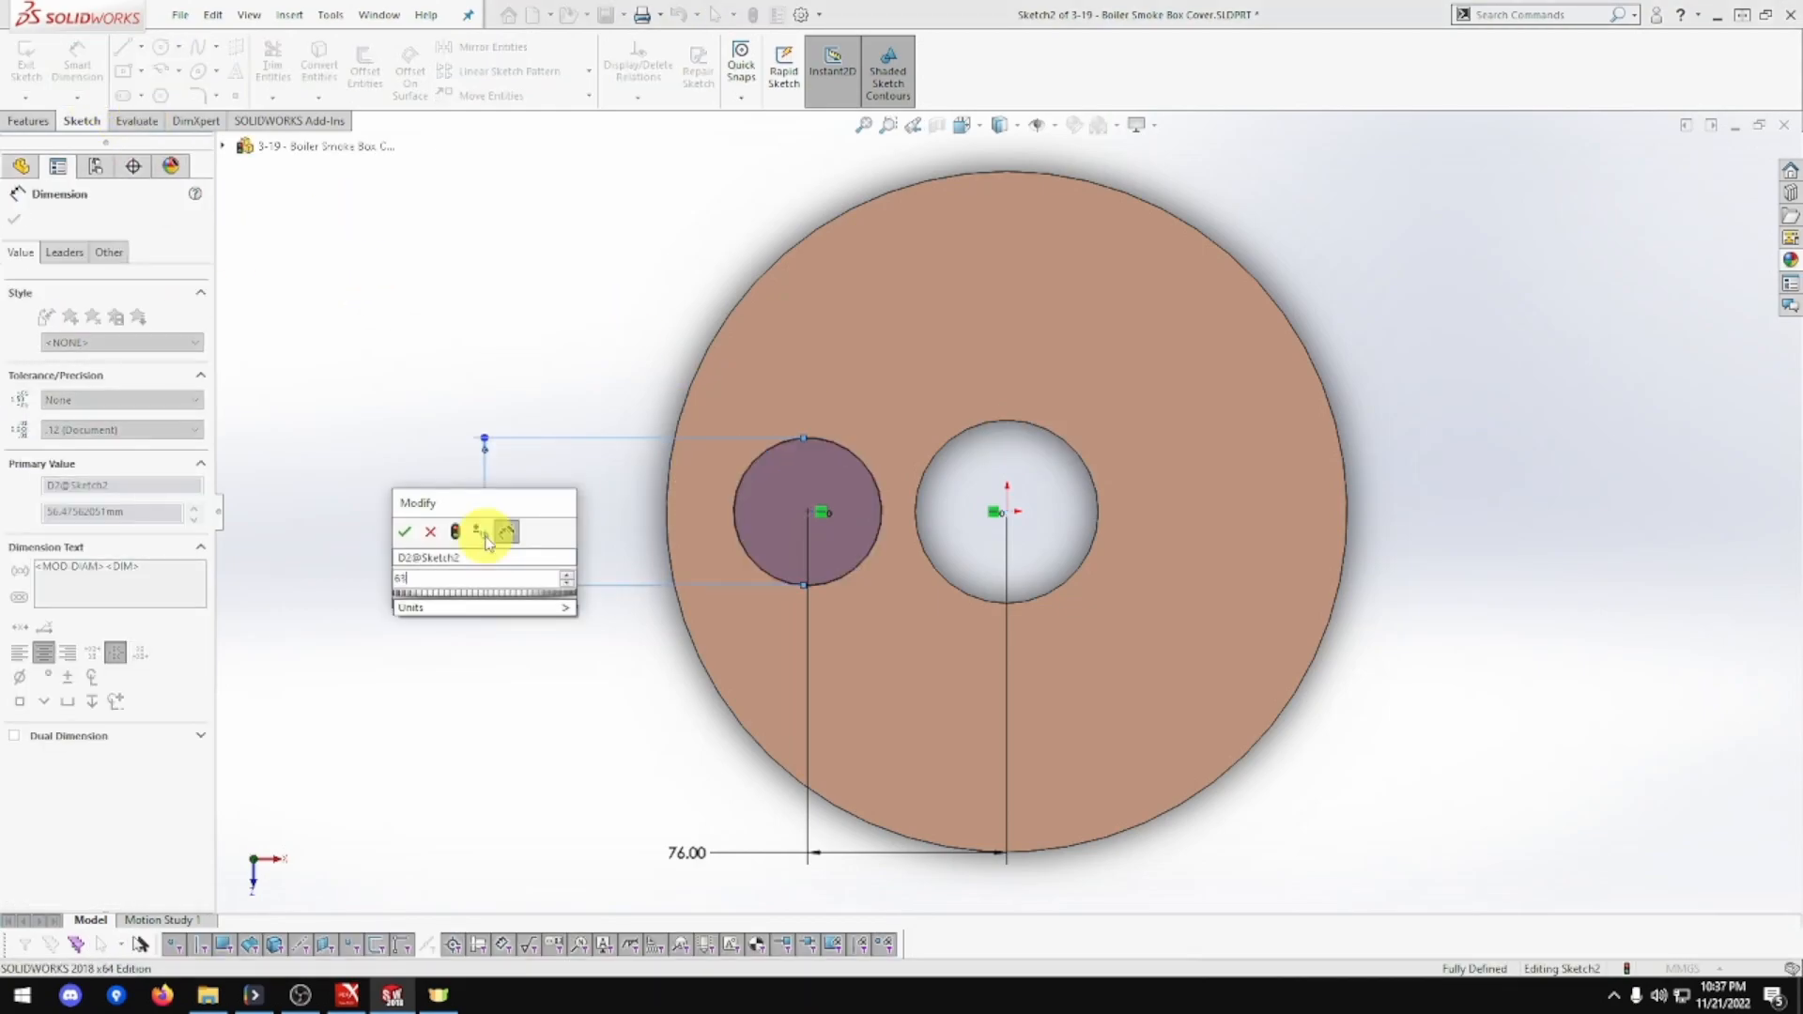
{"action": "type", "text": "63"}
{"action": "key", "text": "Return"}
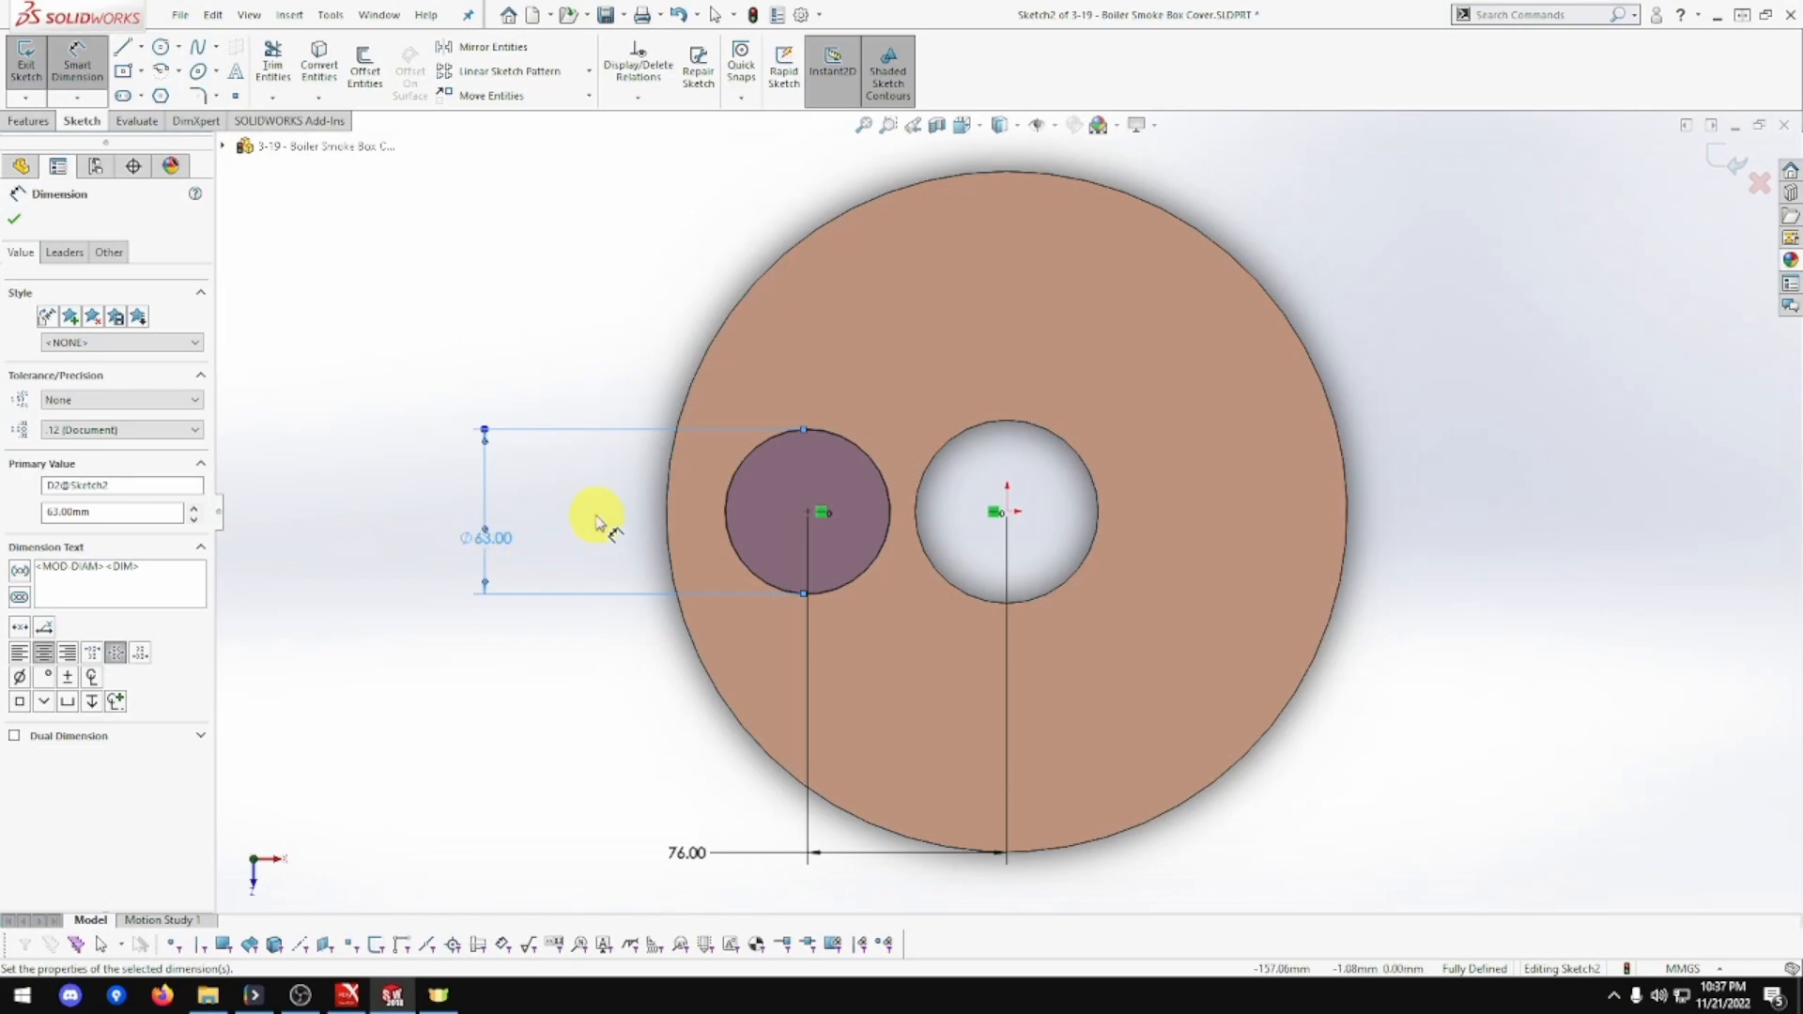
Sketch a construction circle about 80 mm in diameter, concentric with the 63 mm circle.
{"action": "left_click", "coordinate": [162, 49]}
{"action": "left_click", "coordinate": [808, 512]}
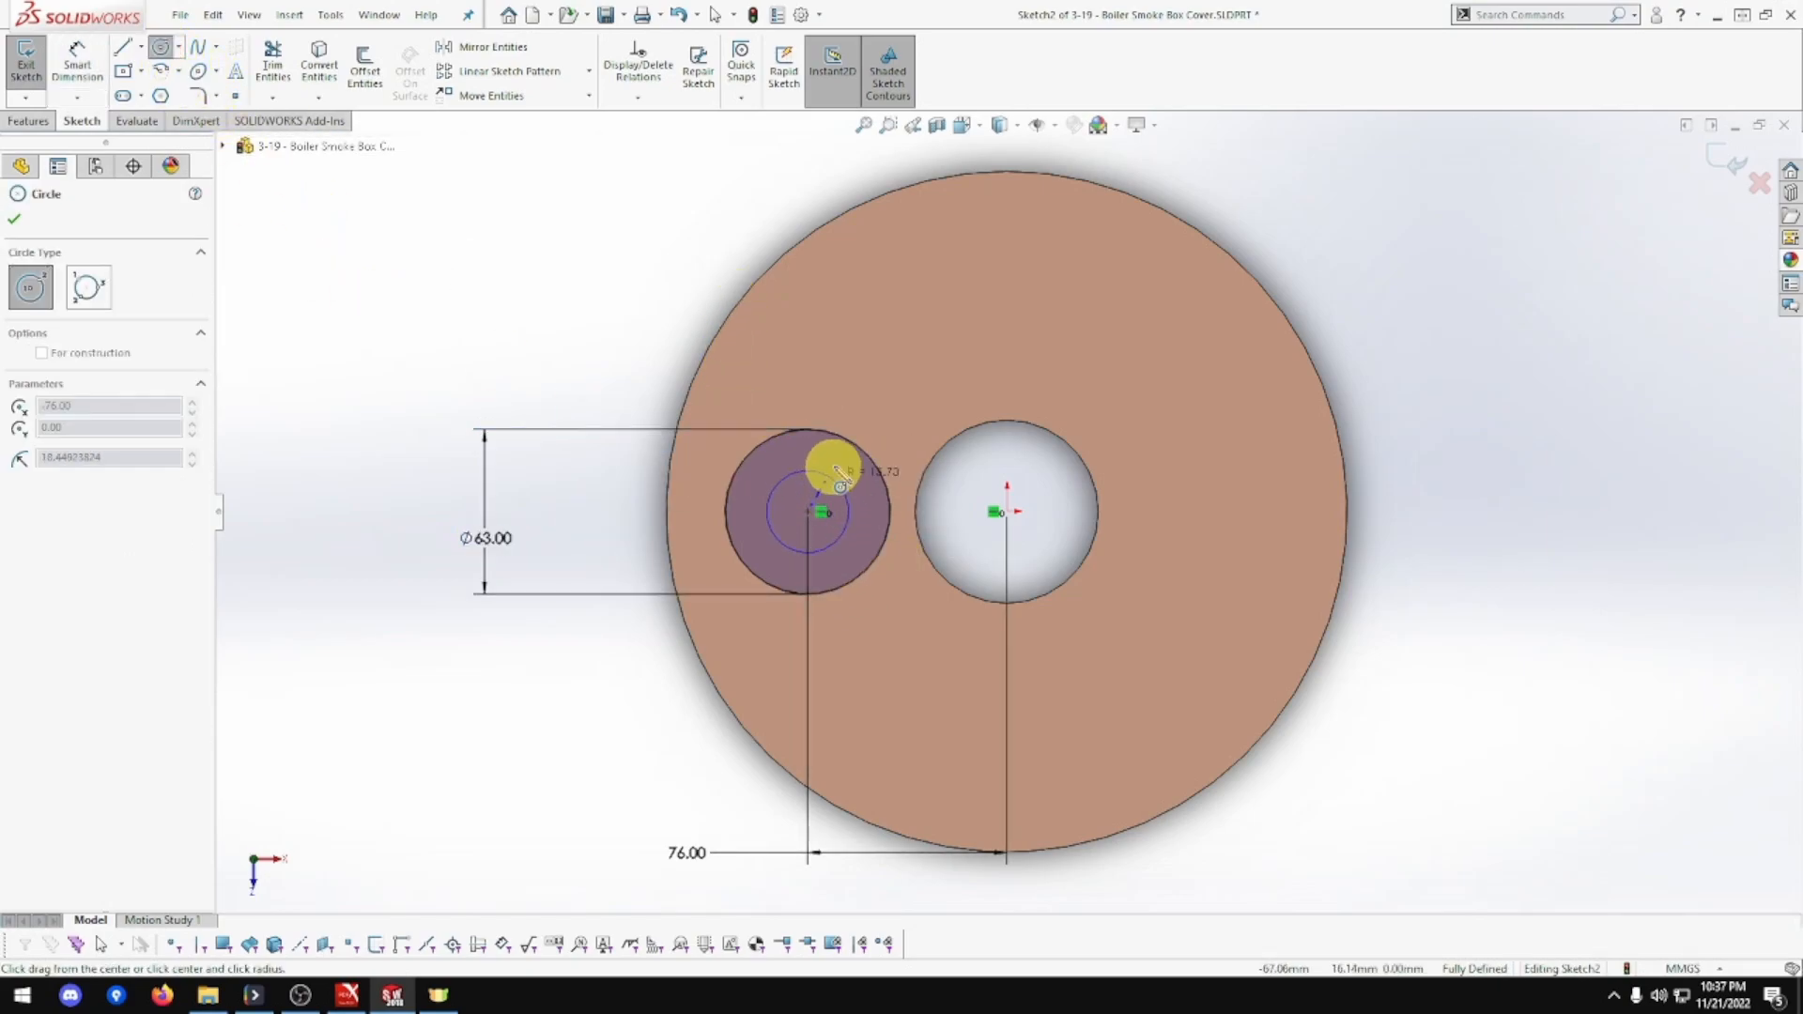
{"action": "left_click", "coordinate": [862, 420]}
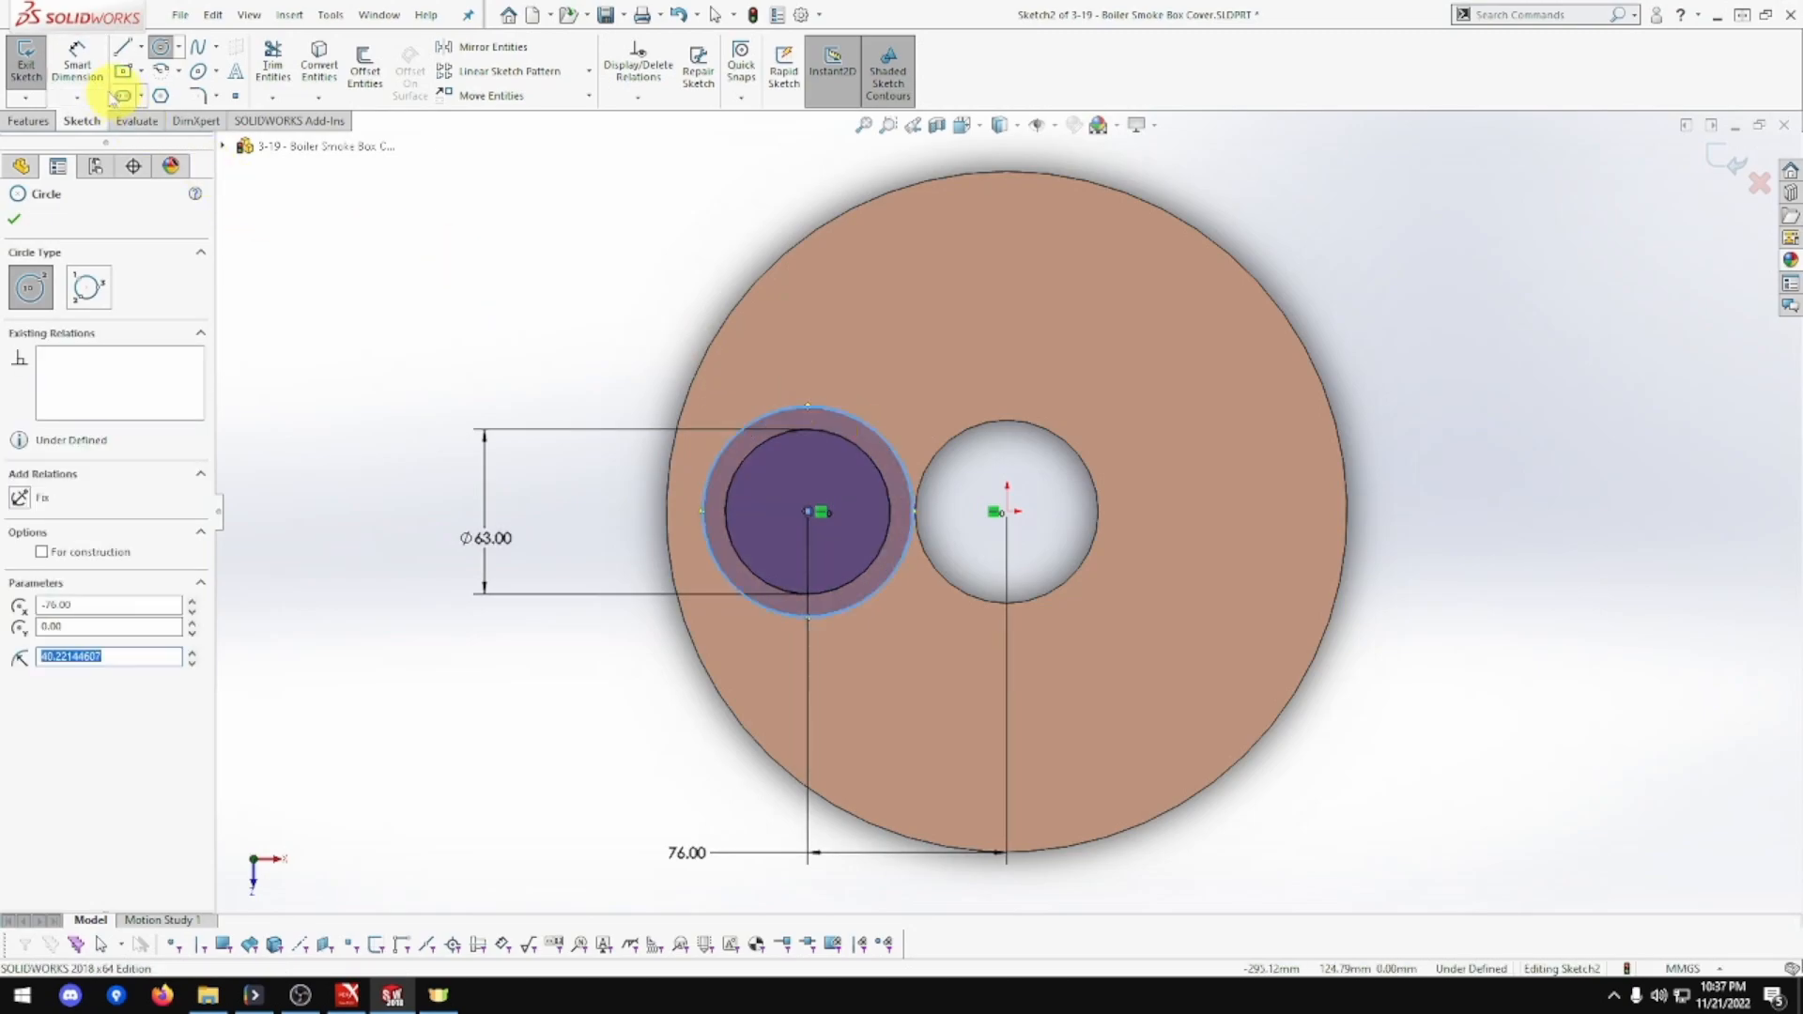
{"action": "left_click", "coordinate": [42, 552]}
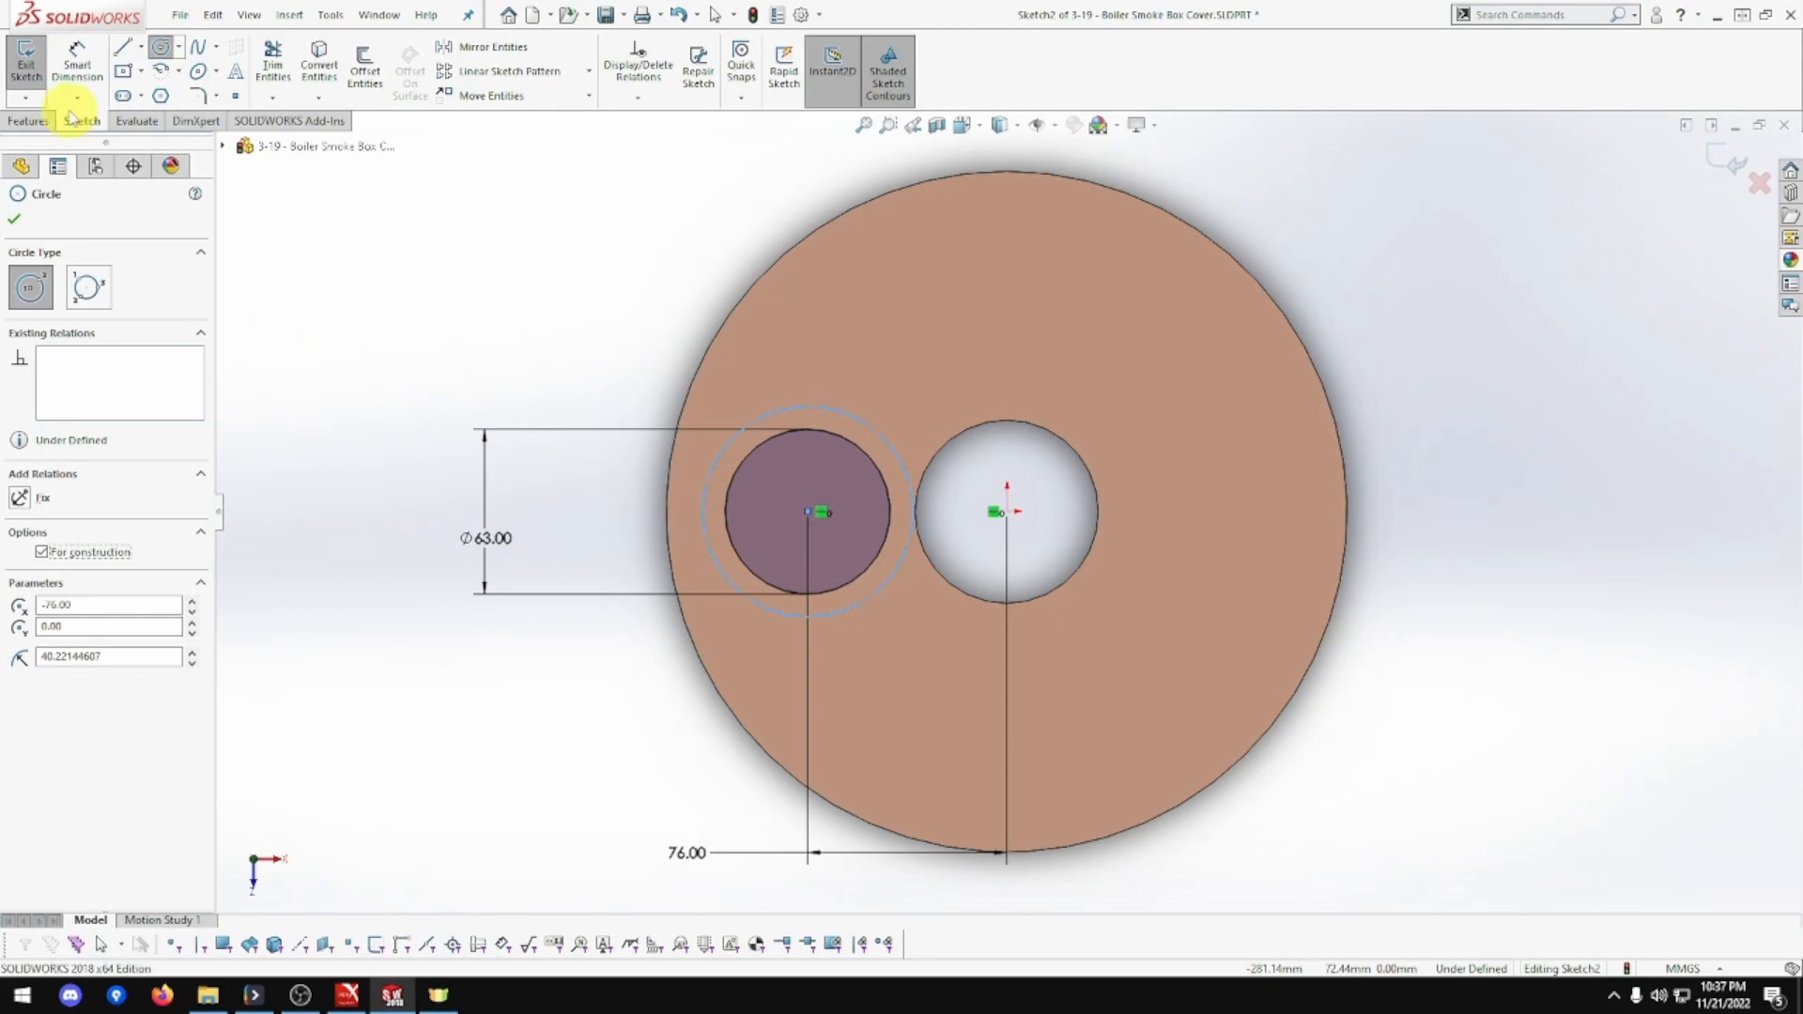
Dimension the diameter of the concentric construction circle around the 63 mm circle to 79 mm.
{"action": "left_click", "coordinate": [77, 59]}
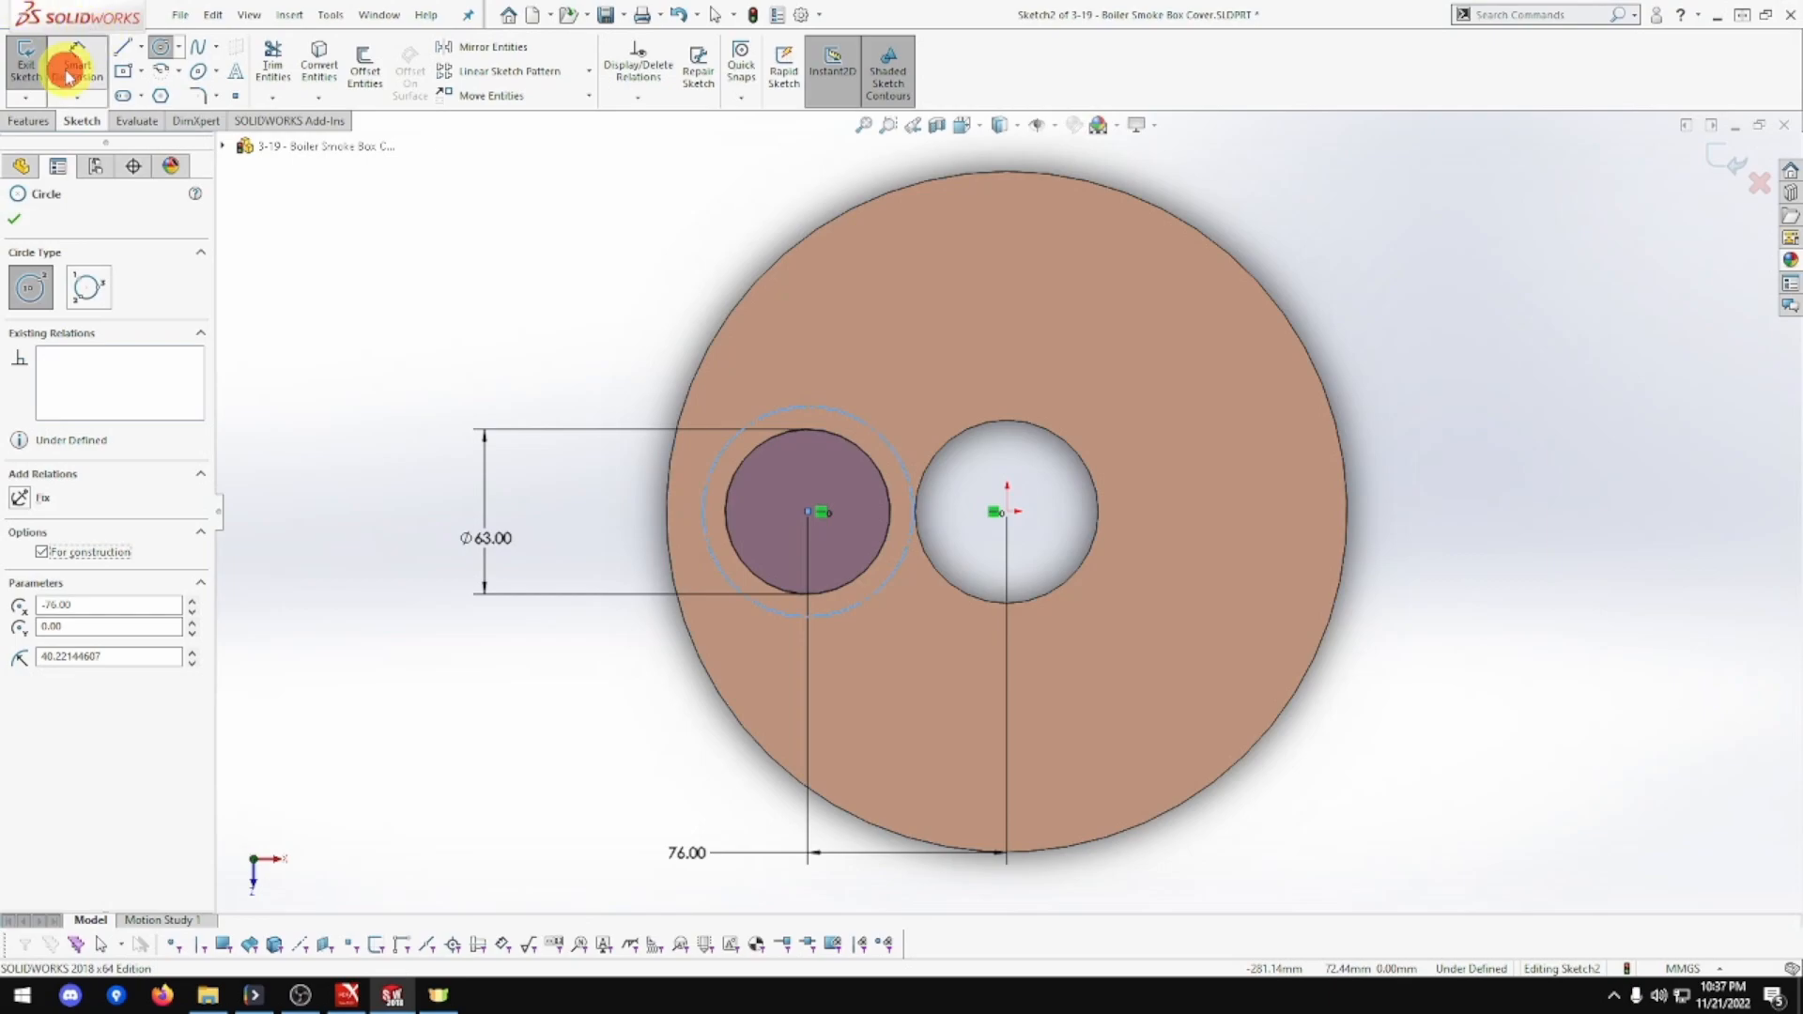
{"action": "left_click", "coordinate": [757, 418]}
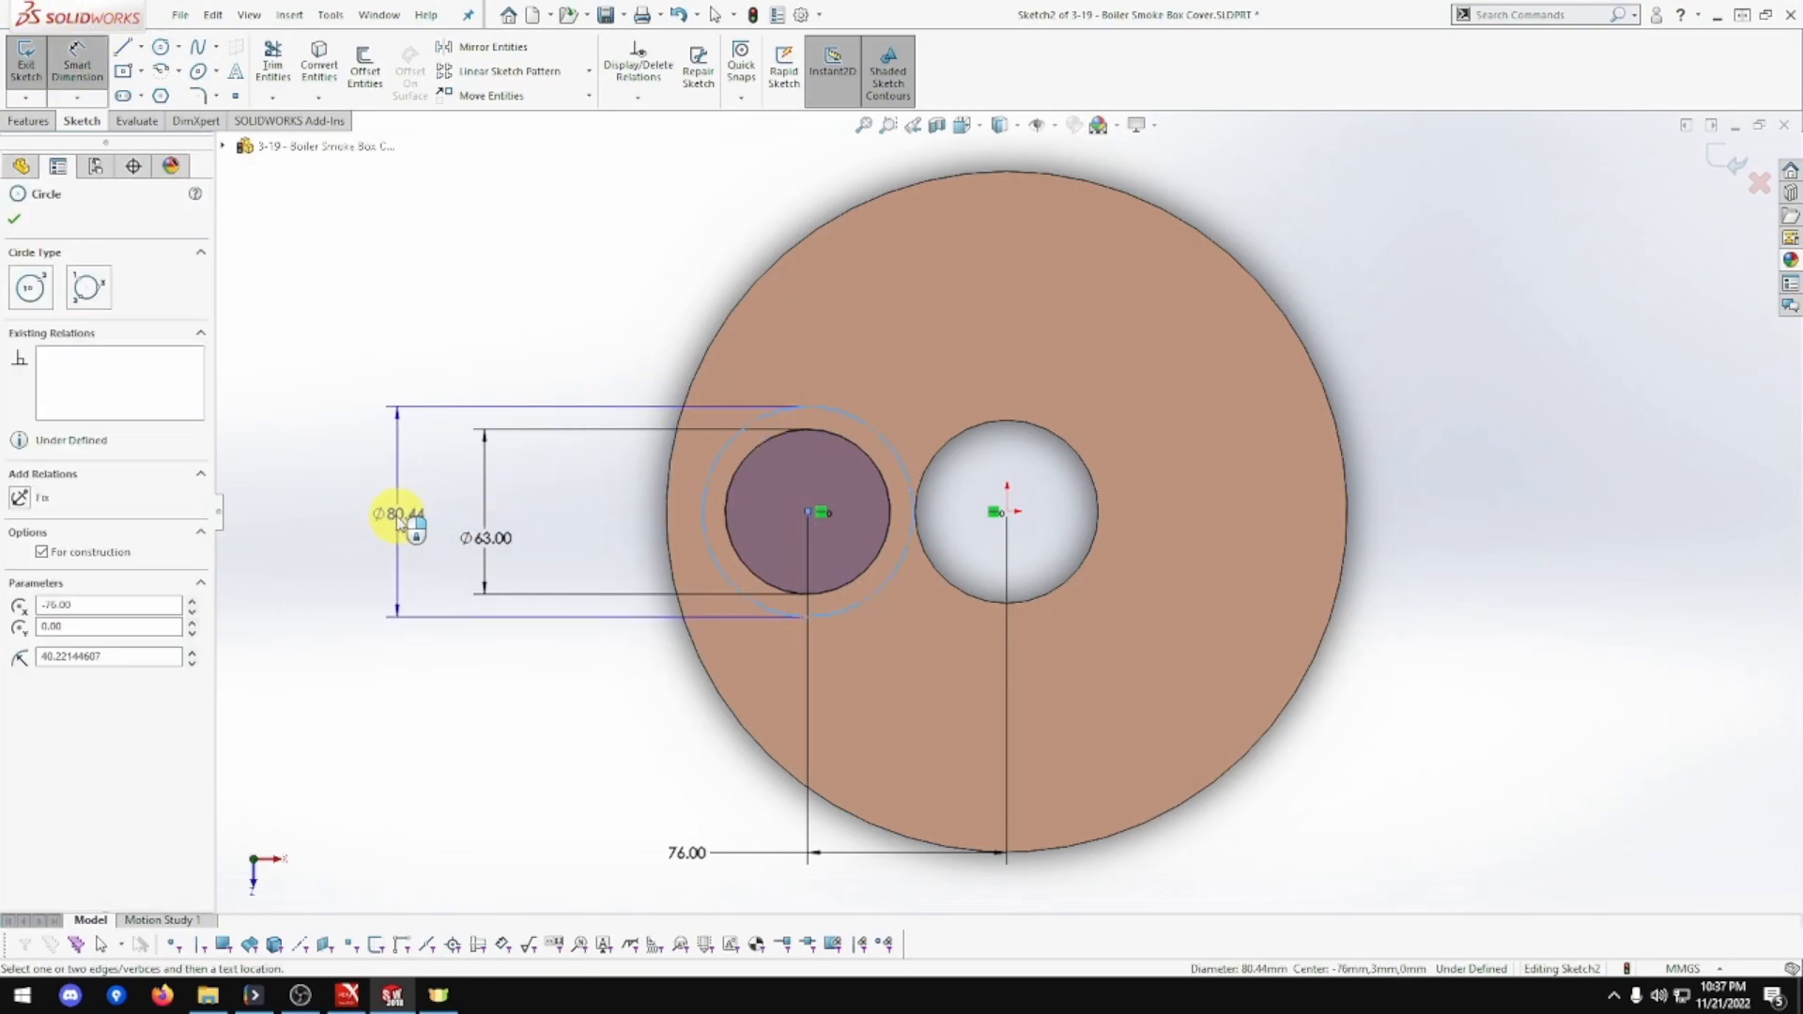
{"action": "left_click", "coordinate": [399, 522]}
{"action": "type", "text": "79"}
{"action": "key", "text": "Return"}
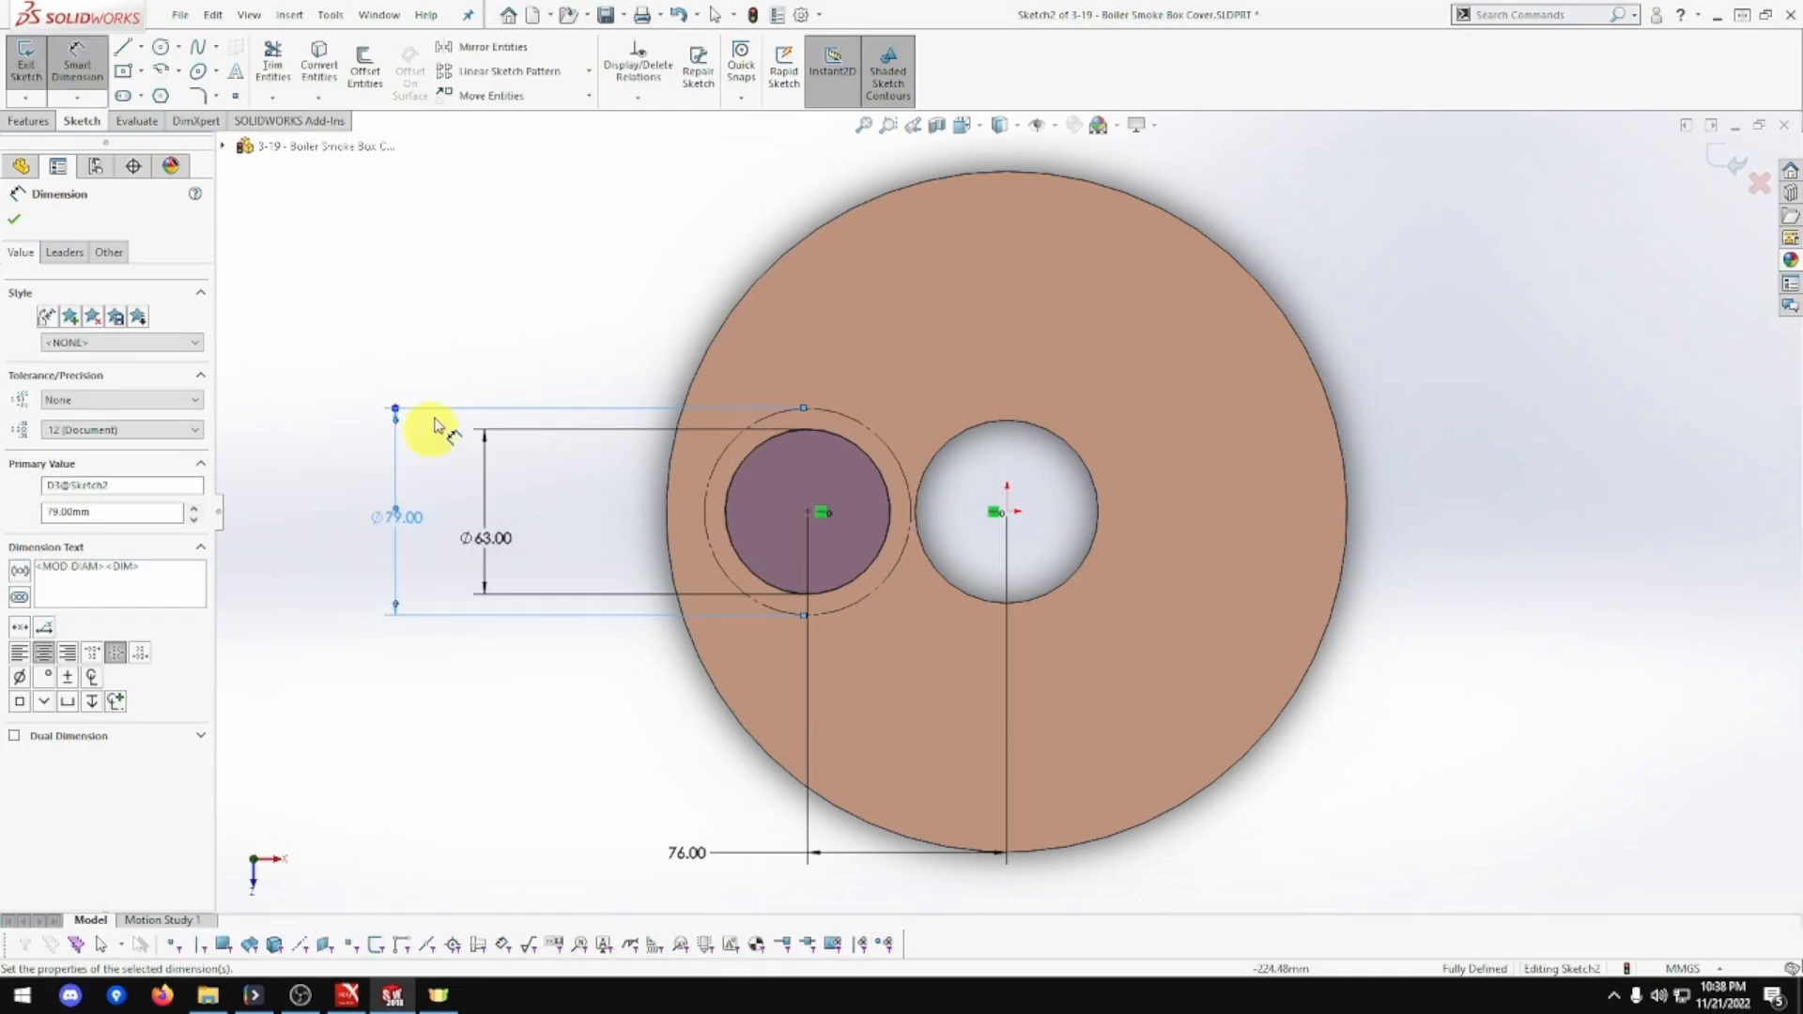
Sketch four diagonal construction lines, about 54 to 65 mm long, radiating from the 63 mm circle's centre past the 79 mm construction circle.
{"action": "left_click", "coordinate": [141, 47]}
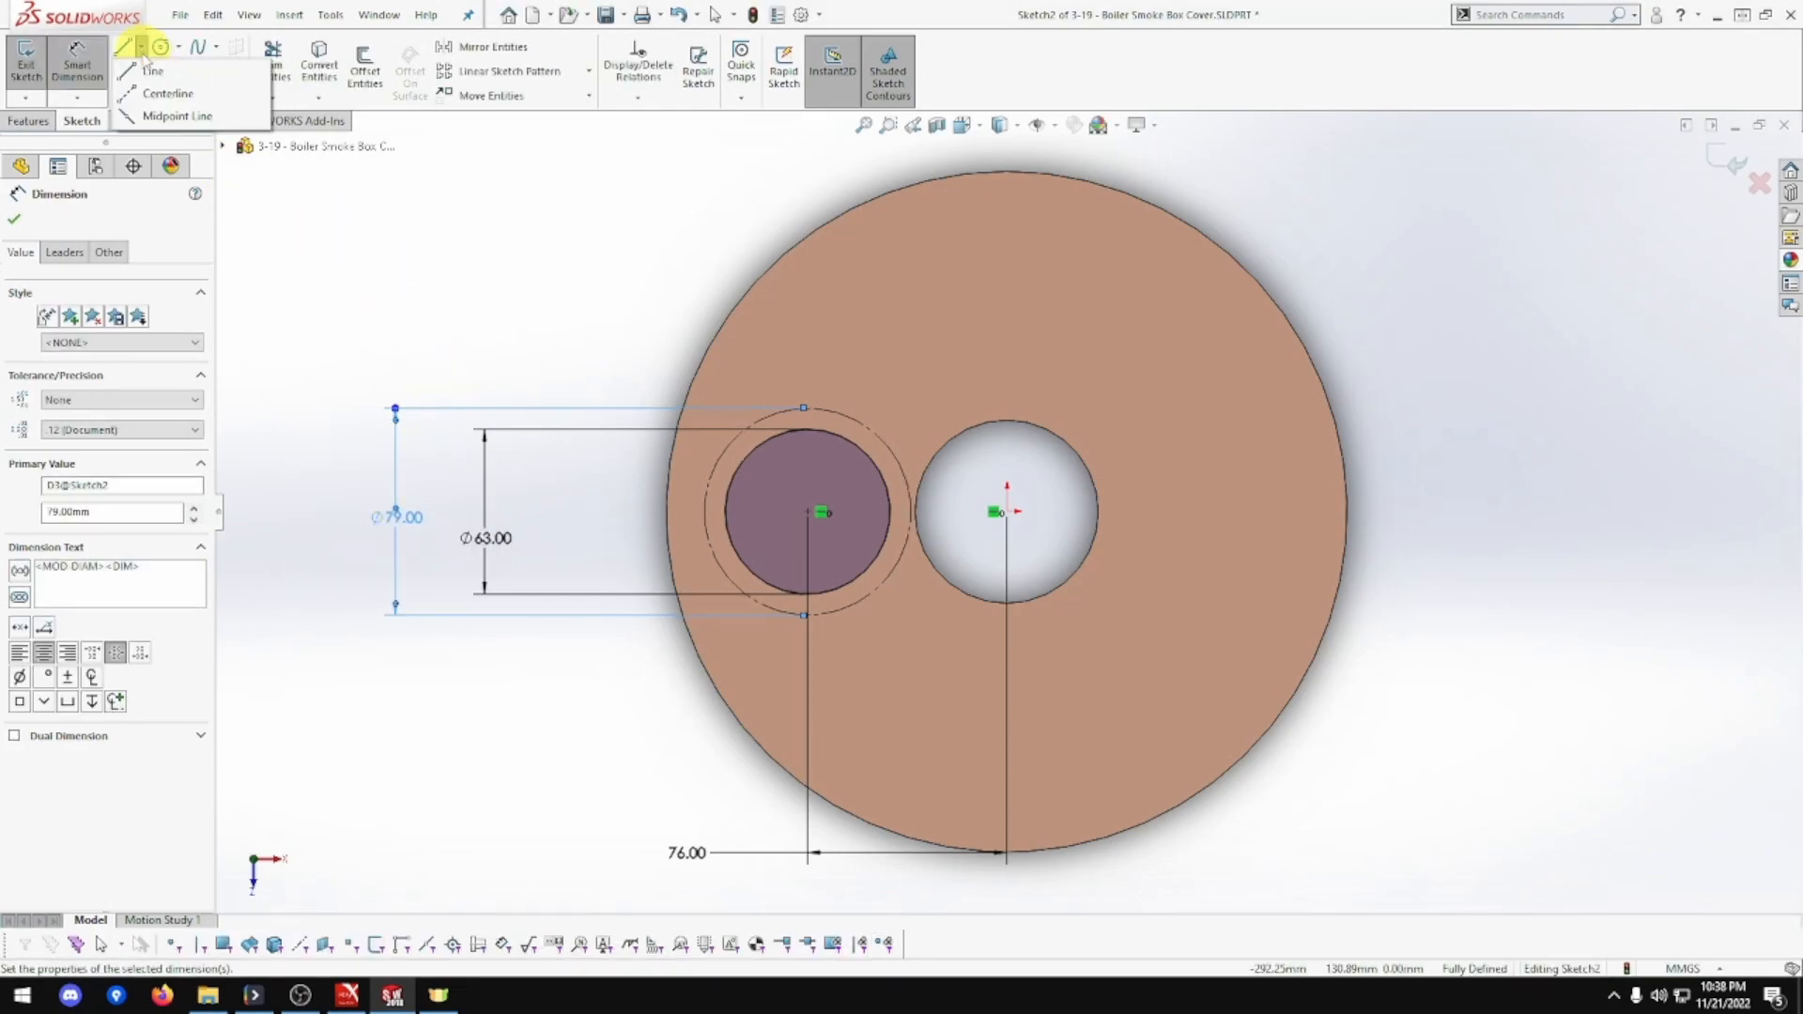
{"action": "left_click", "coordinate": [152, 75]}
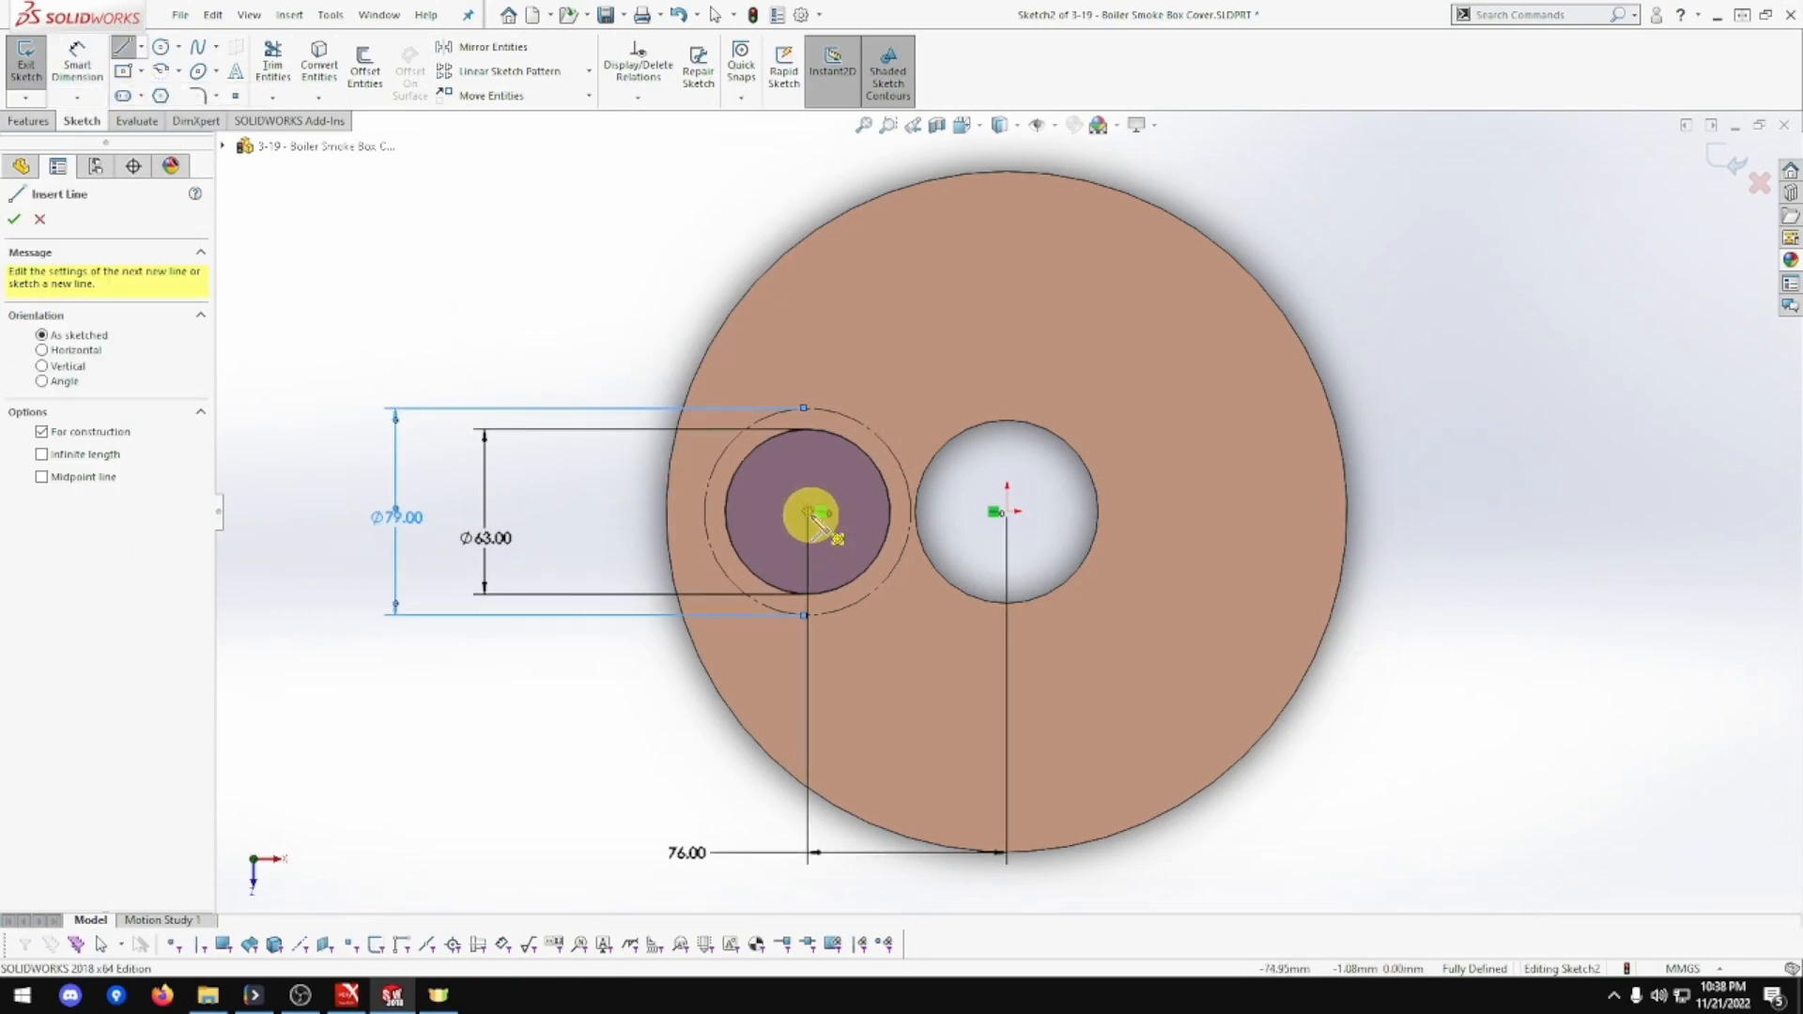
{"action": "left_click", "coordinate": [906, 635]}
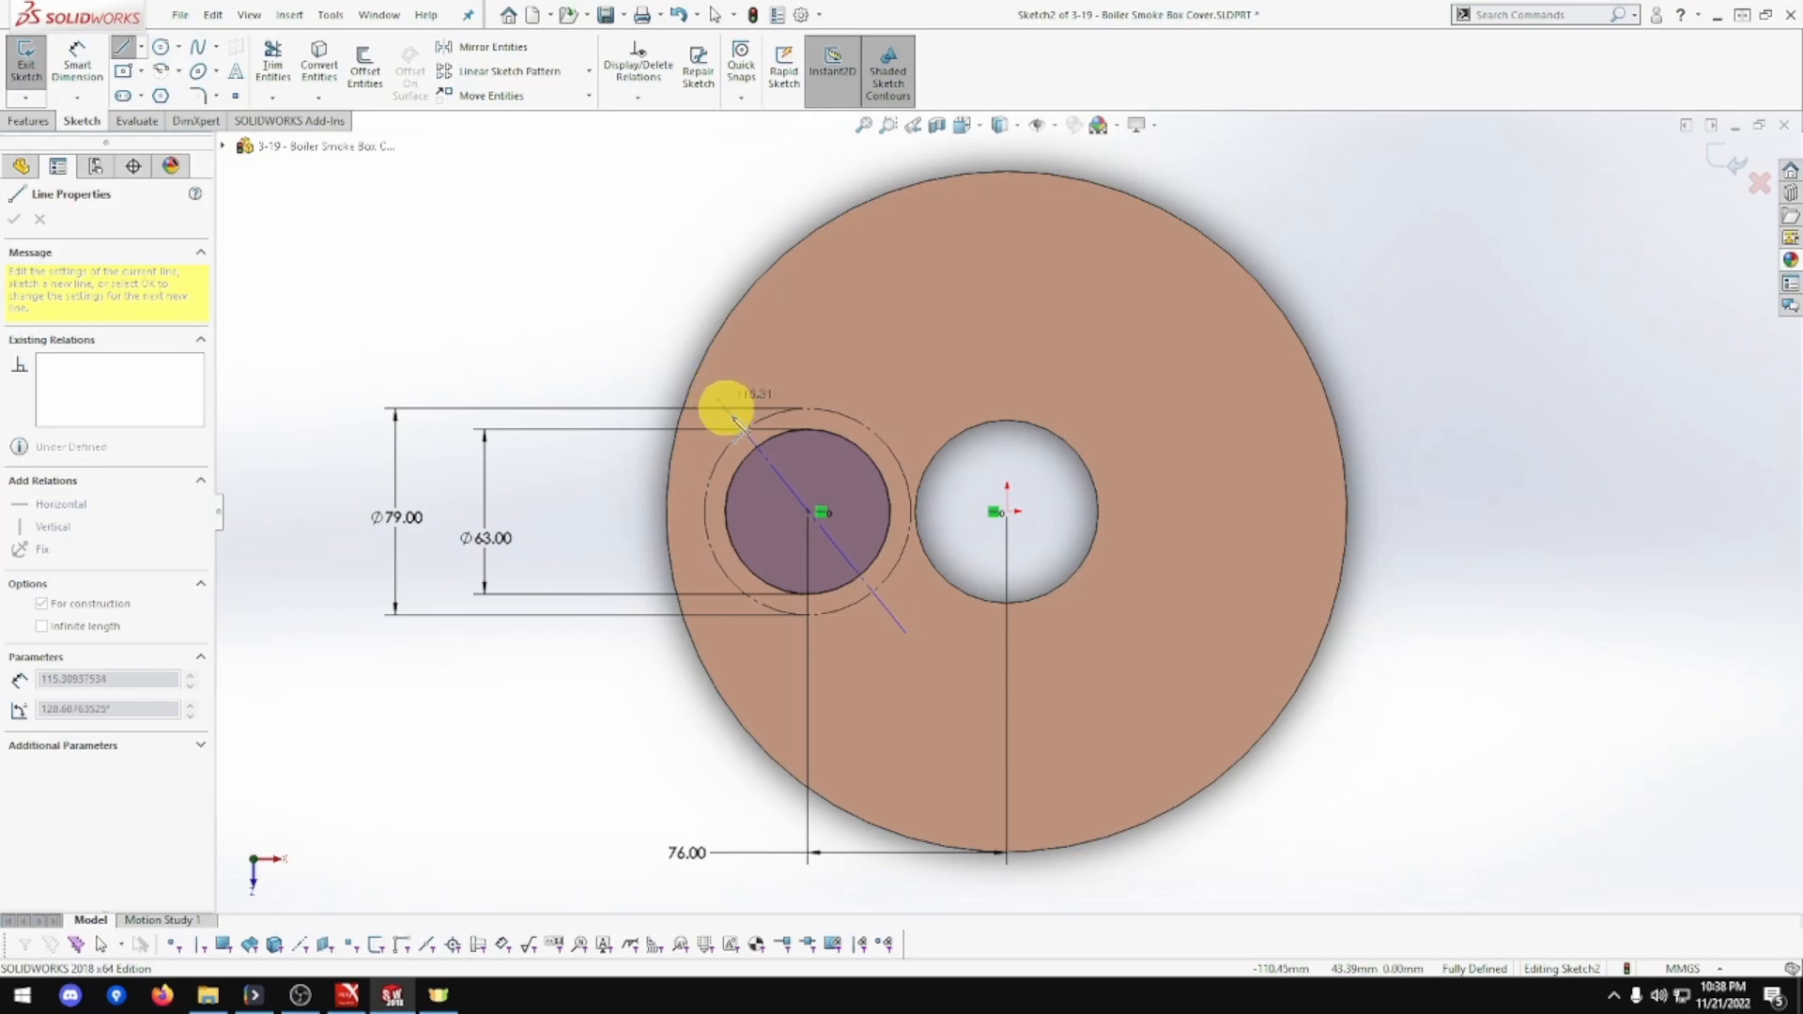
{"action": "left_click", "coordinate": [808, 512]}
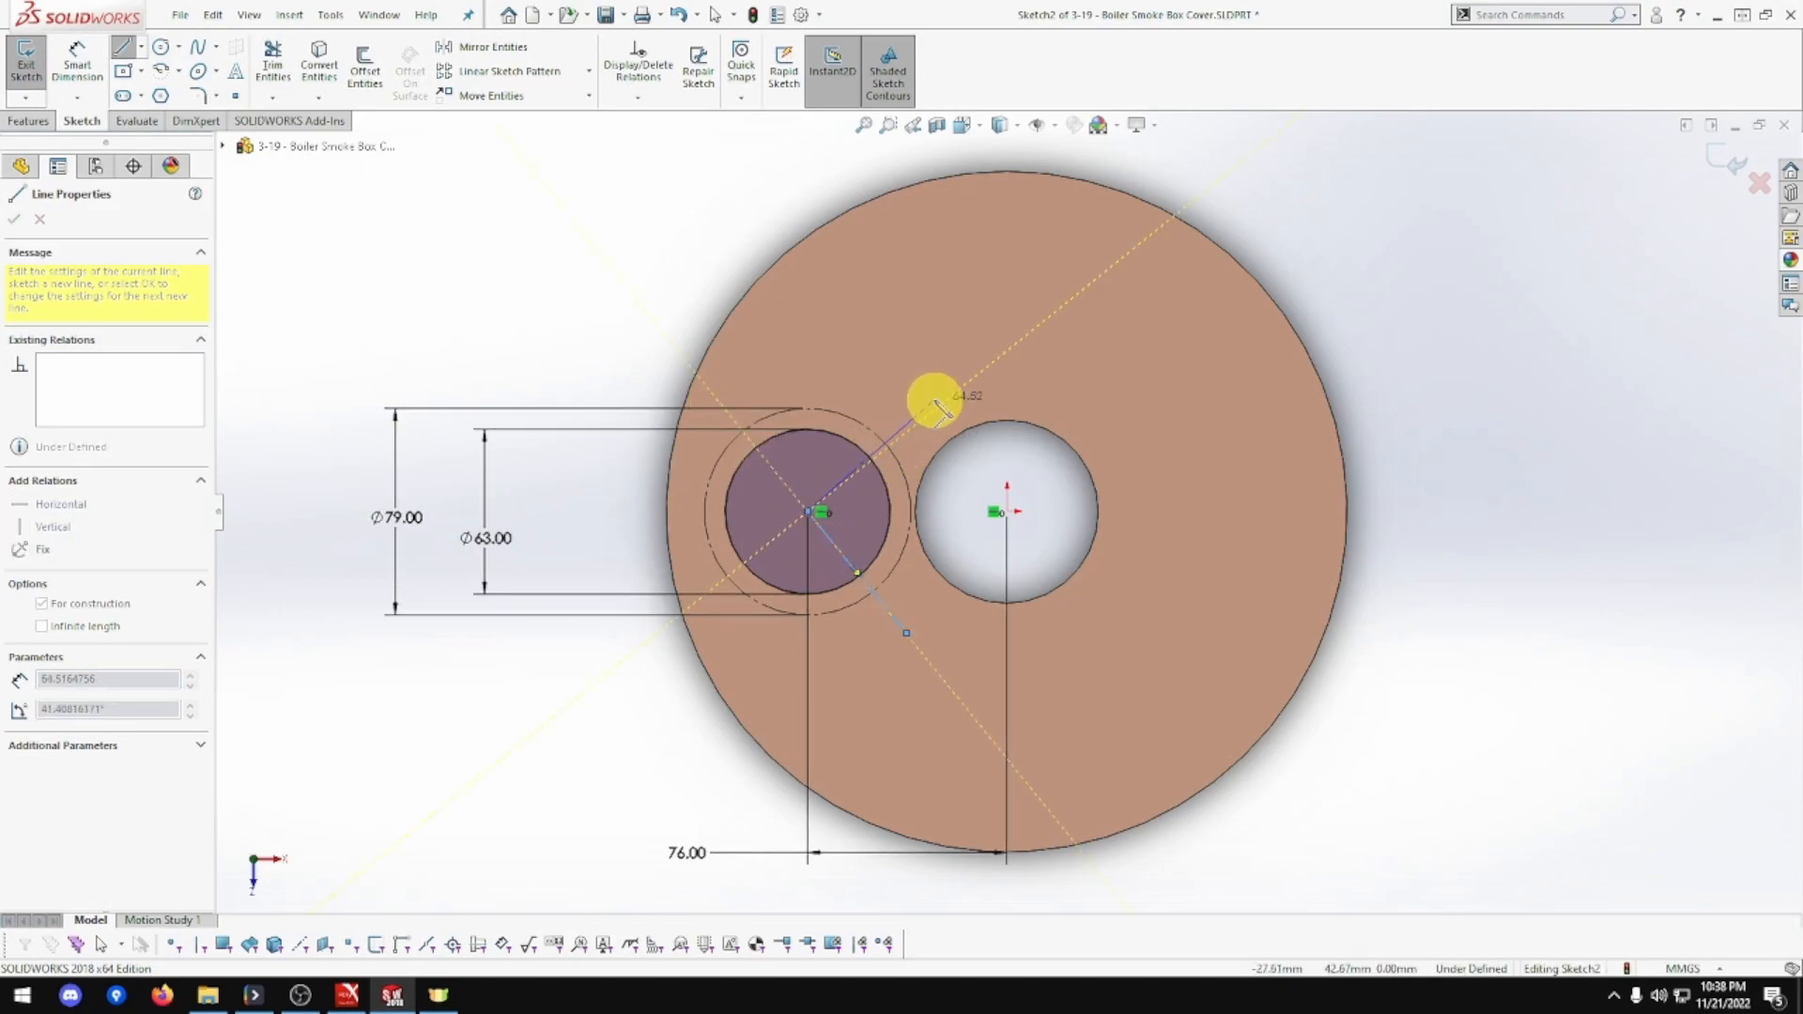
{"action": "left_click", "coordinate": [944, 401]}
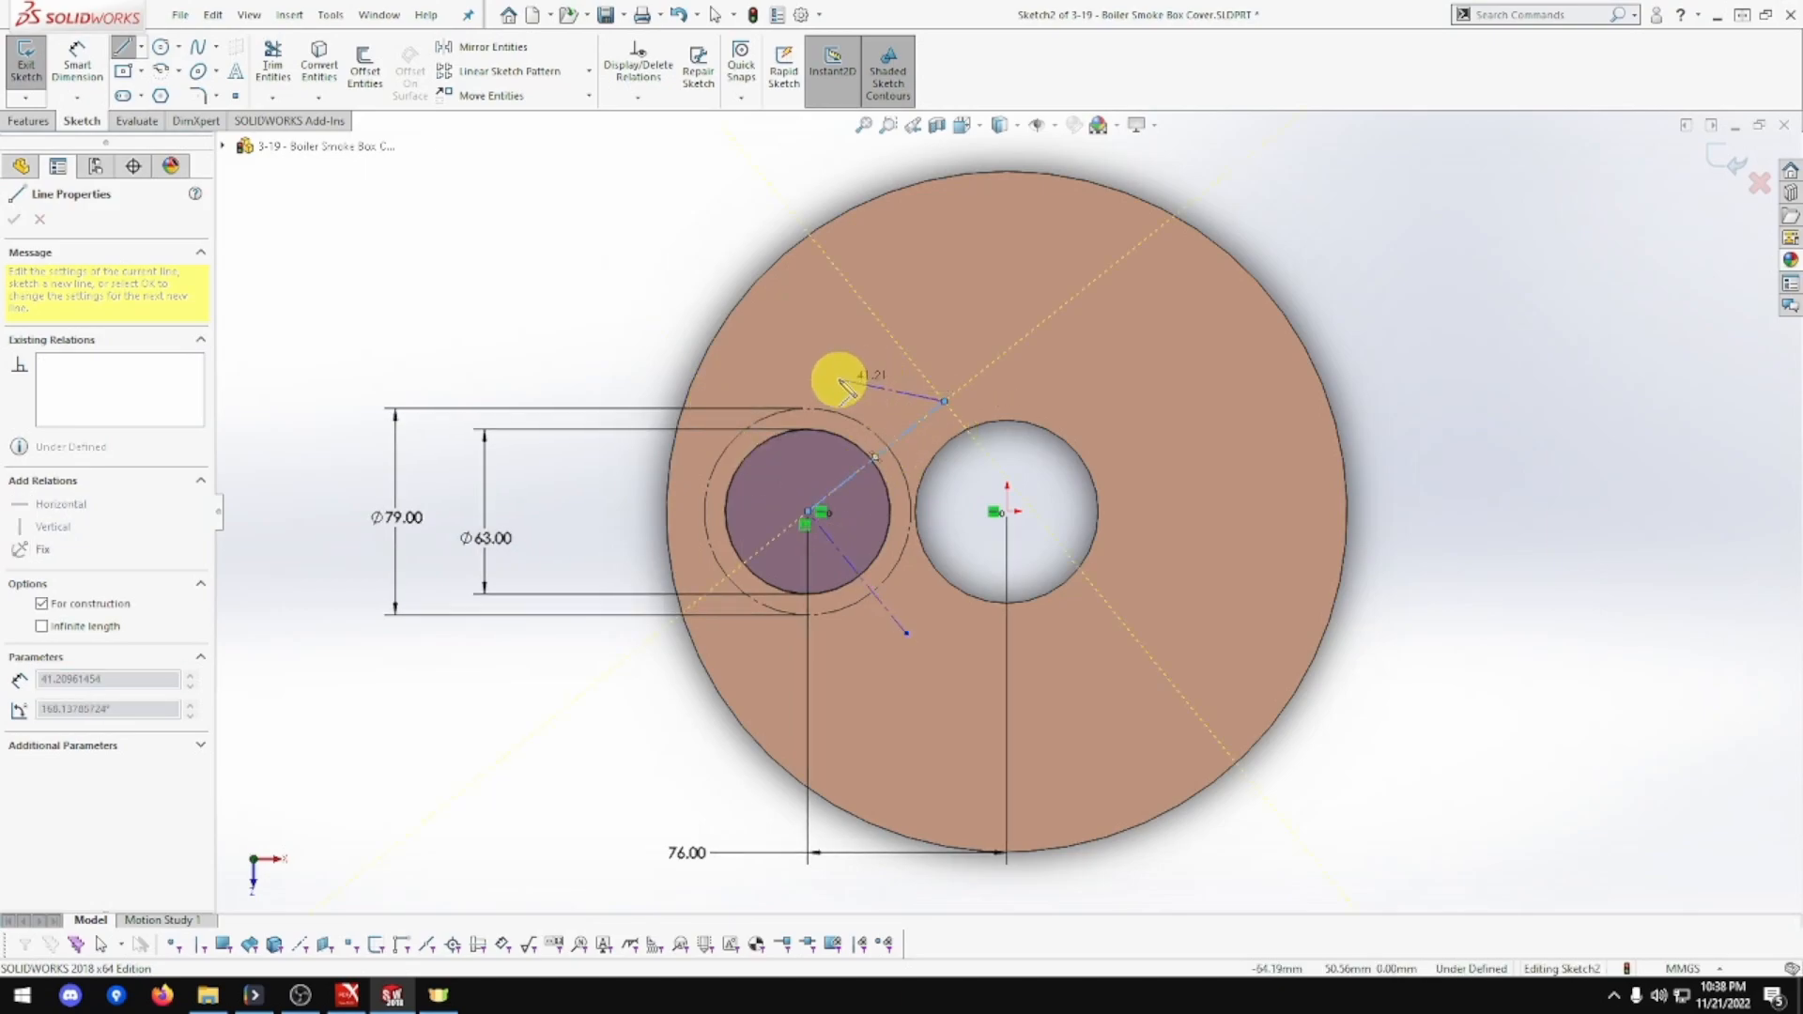
{"action": "left_click", "coordinate": [714, 393]}
{"action": "left_click", "coordinate": [807, 512]}
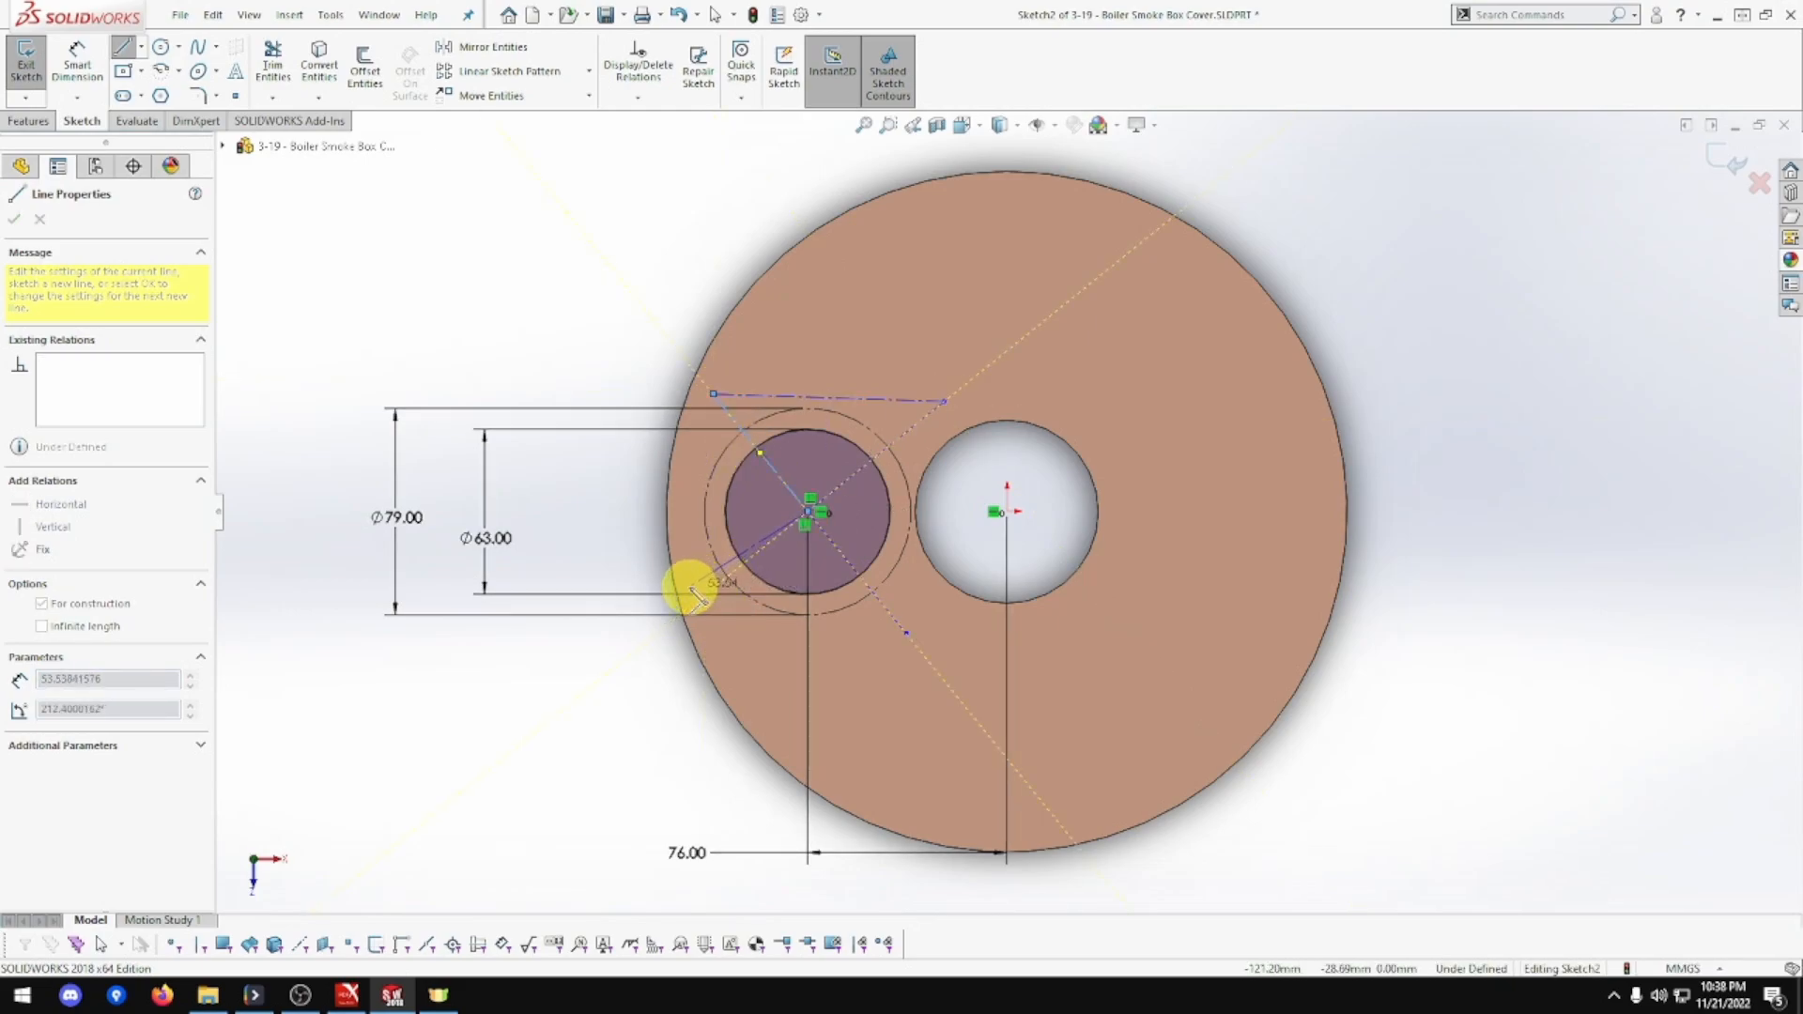
{"action": "key", "text": "Escape"}
{"action": "key", "text": "Escape"}
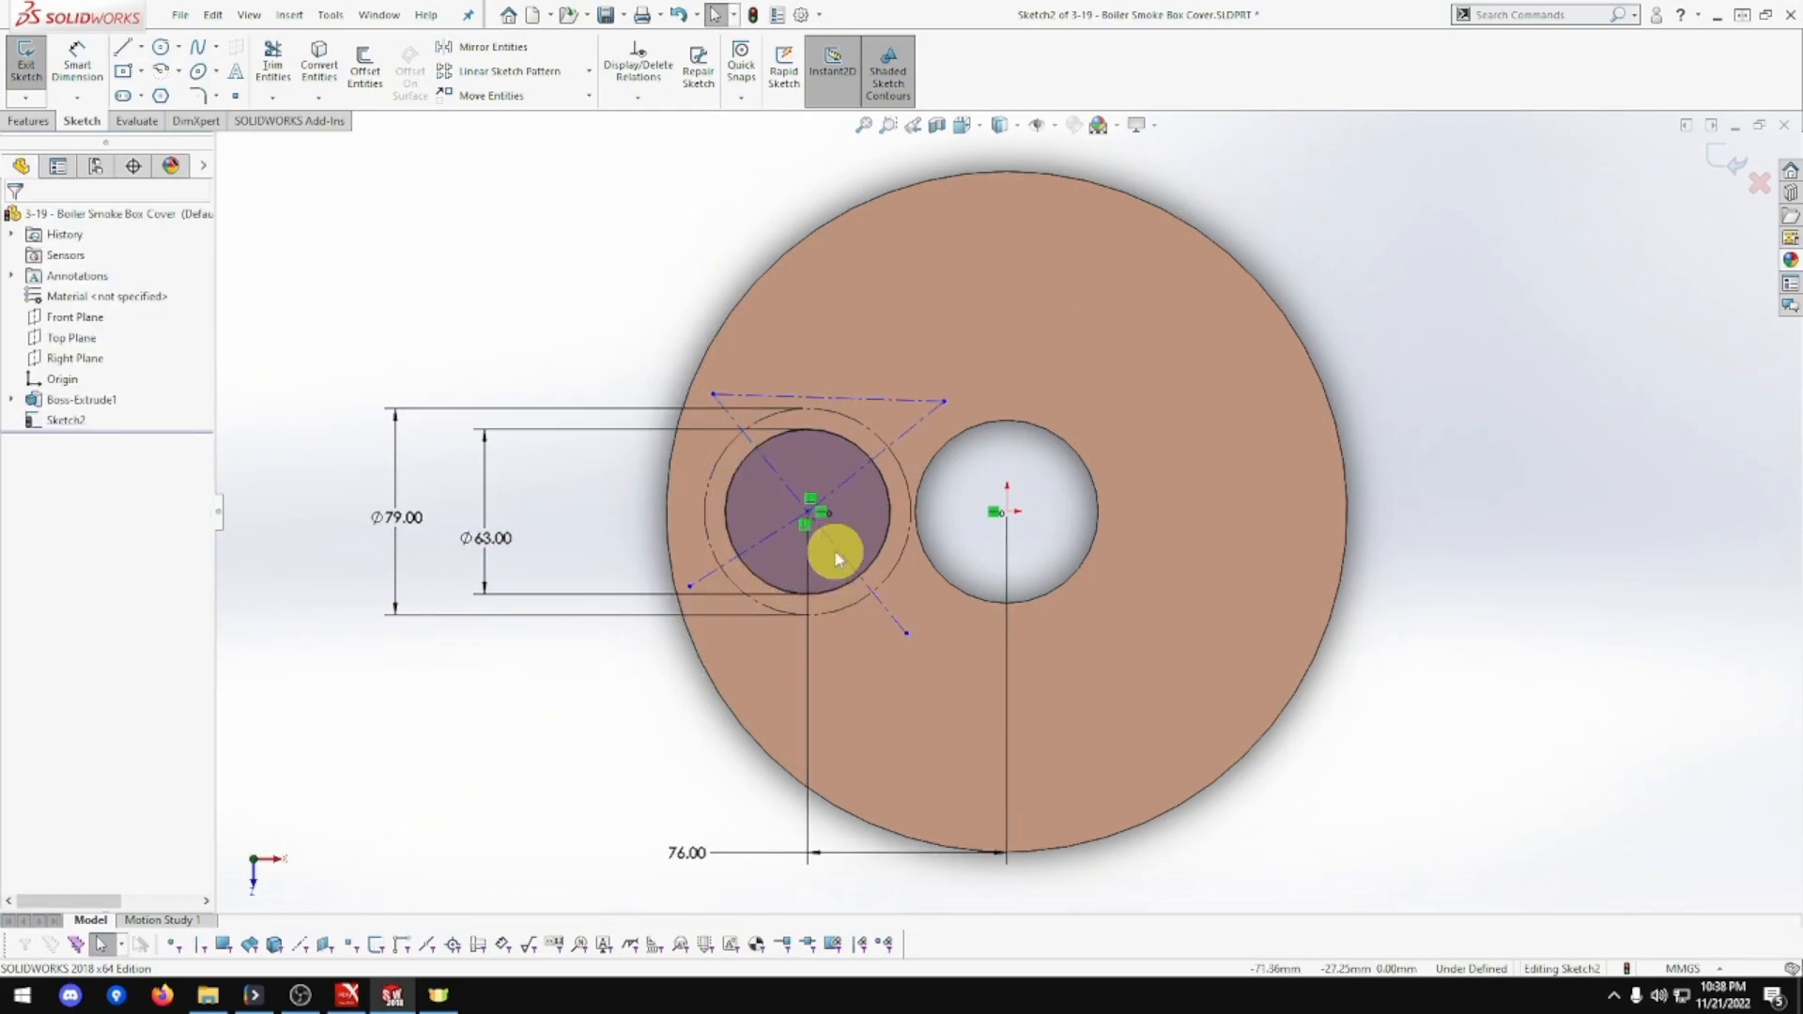
Delete the stray construction line joining the outer ends of the two upper diagonal lines.
{"action": "left_click", "coordinate": [876, 396]}
{"action": "key", "text": "BackSpace"}
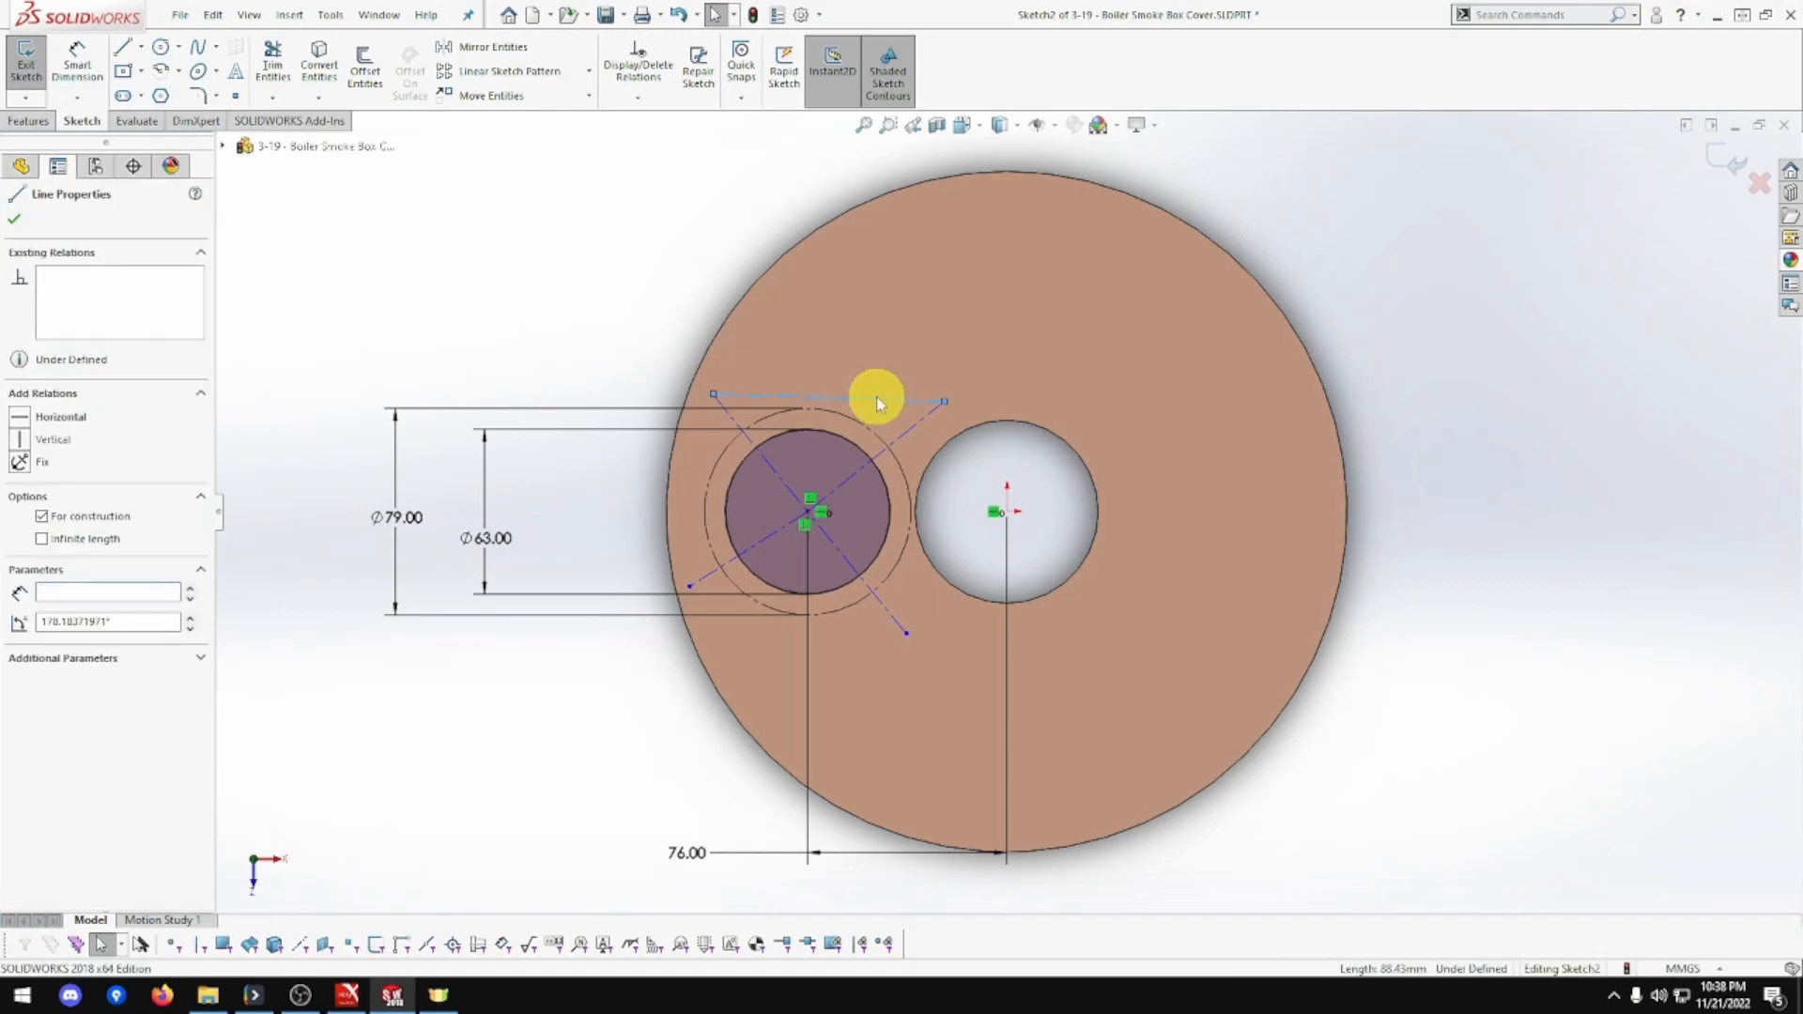
{"action": "key", "text": "Escape"}
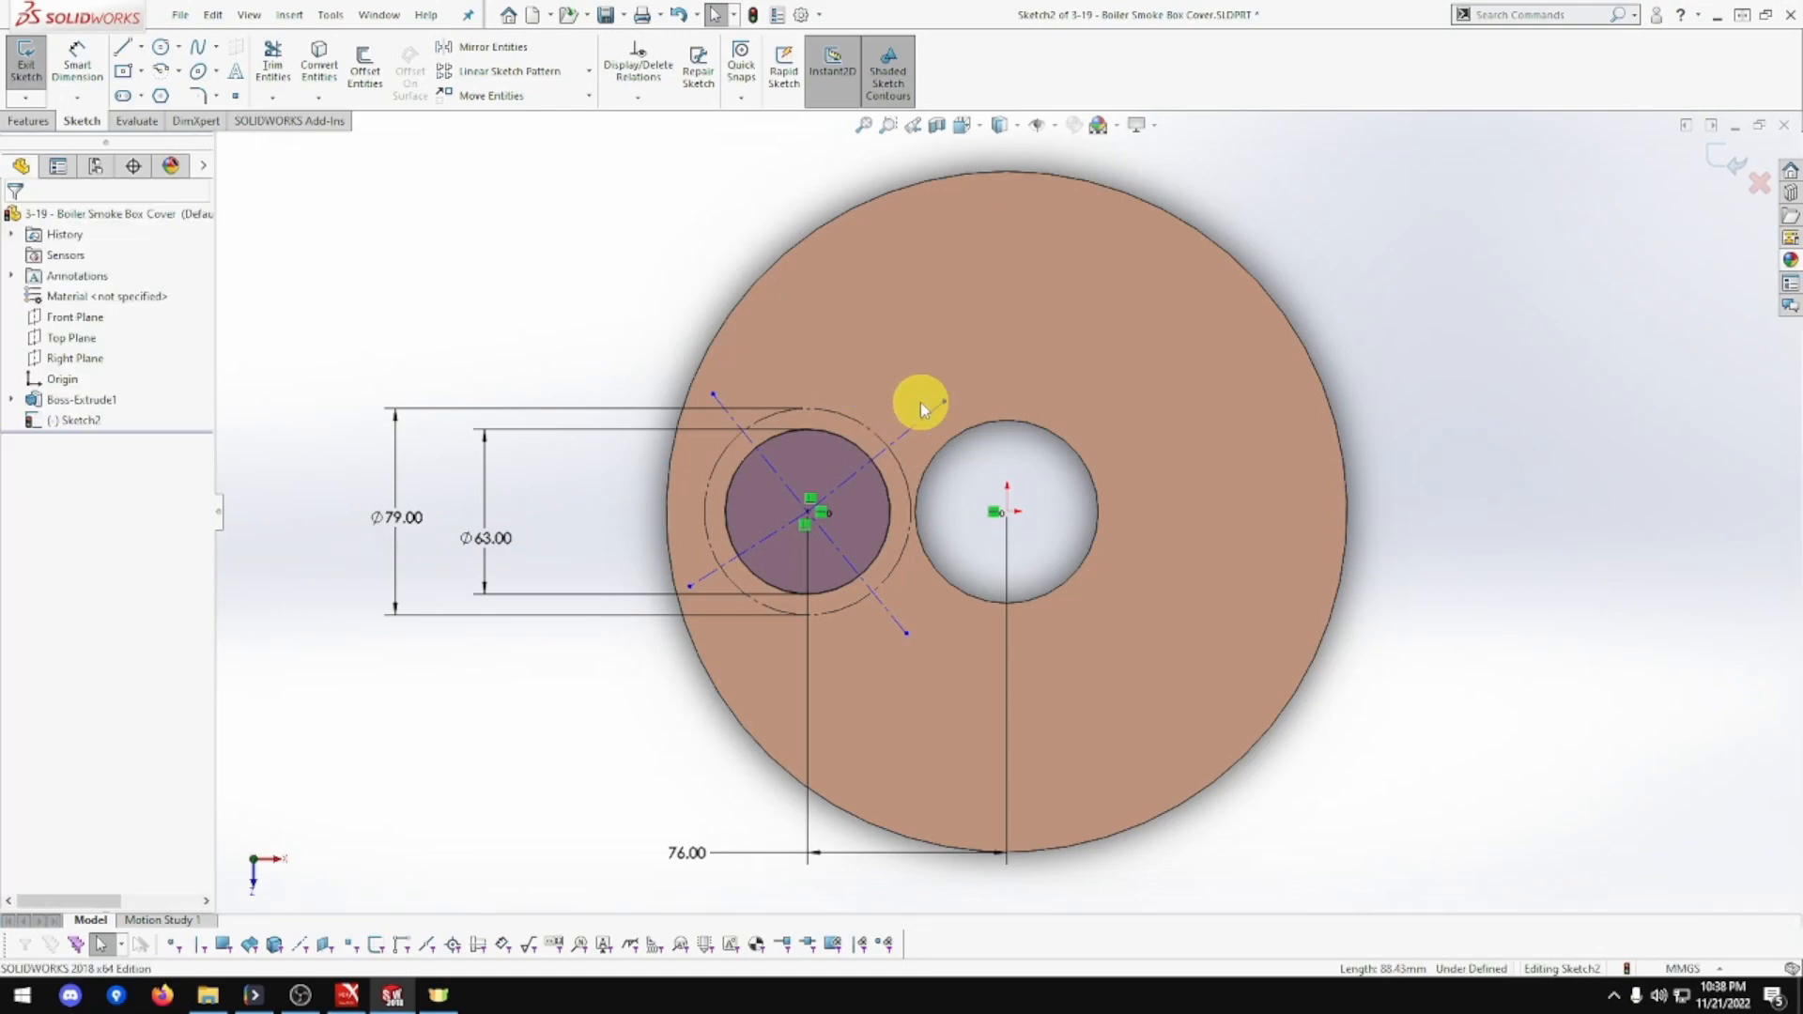
Sketch a horizontal centerline from the 63 mm circle's centre to the origin.
{"action": "left_click", "coordinate": [943, 403]}
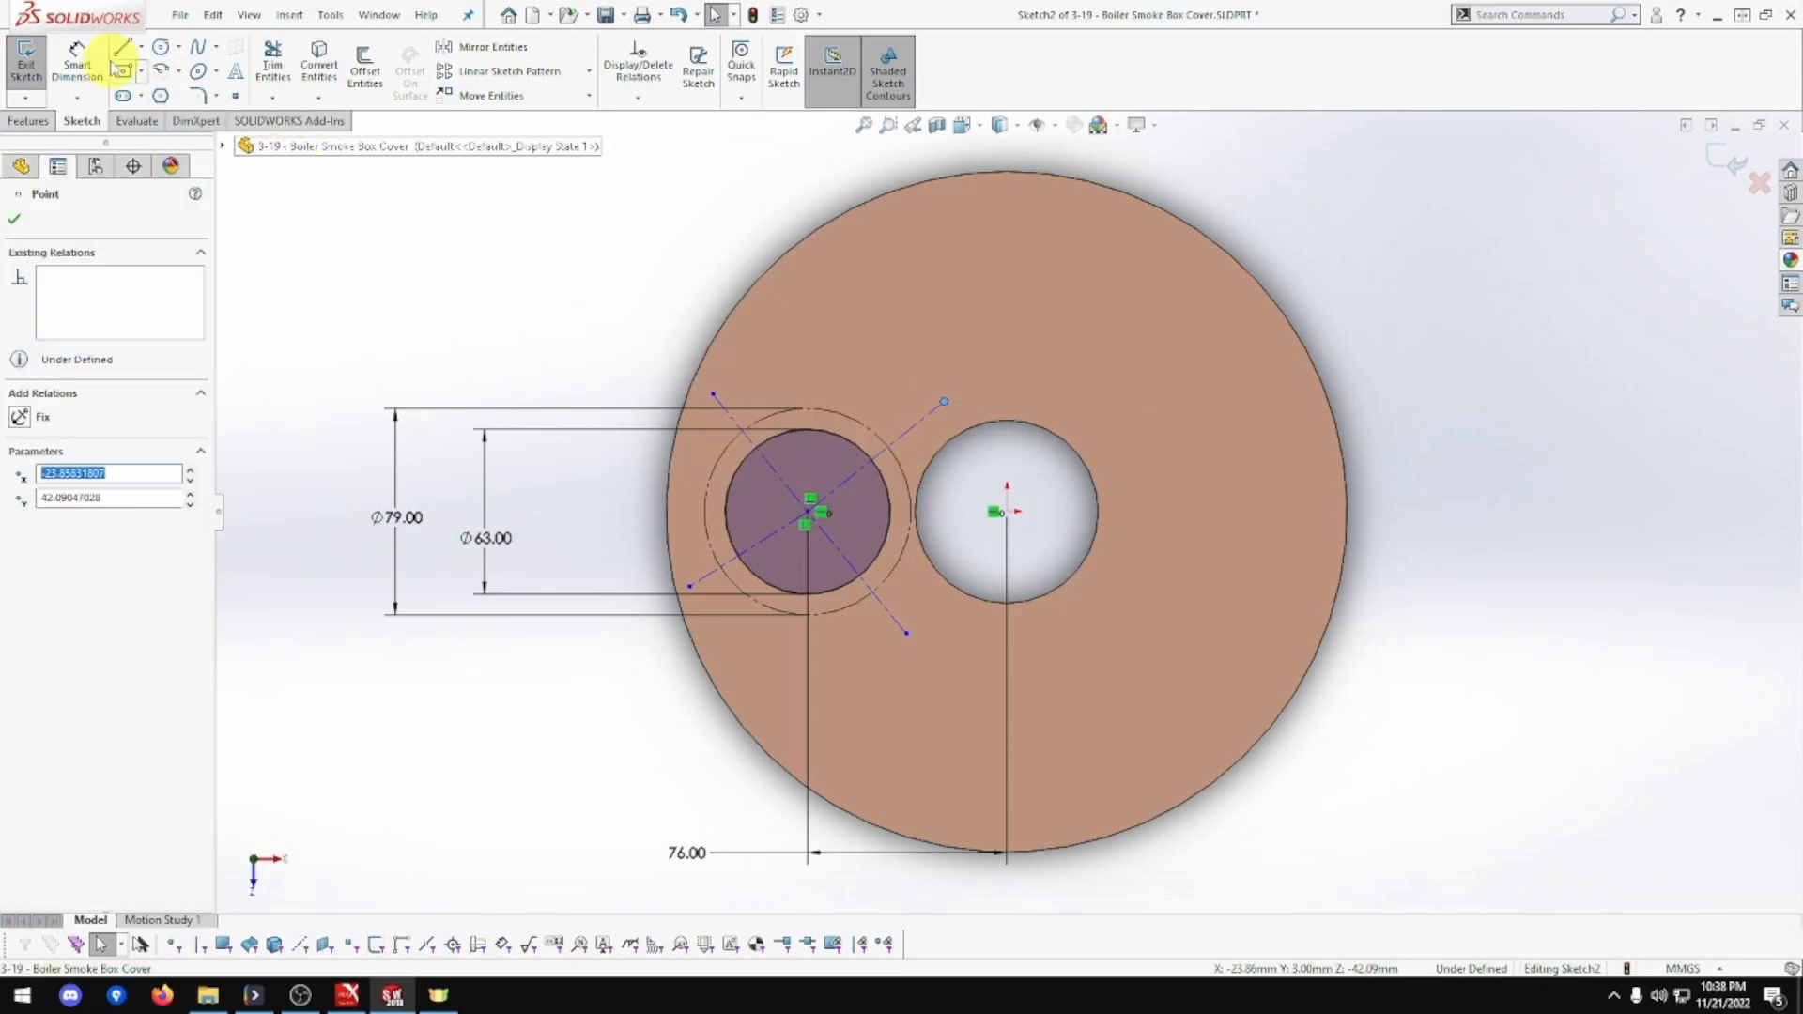
{"action": "left_click", "coordinate": [140, 46]}
{"action": "left_click", "coordinate": [168, 90]}
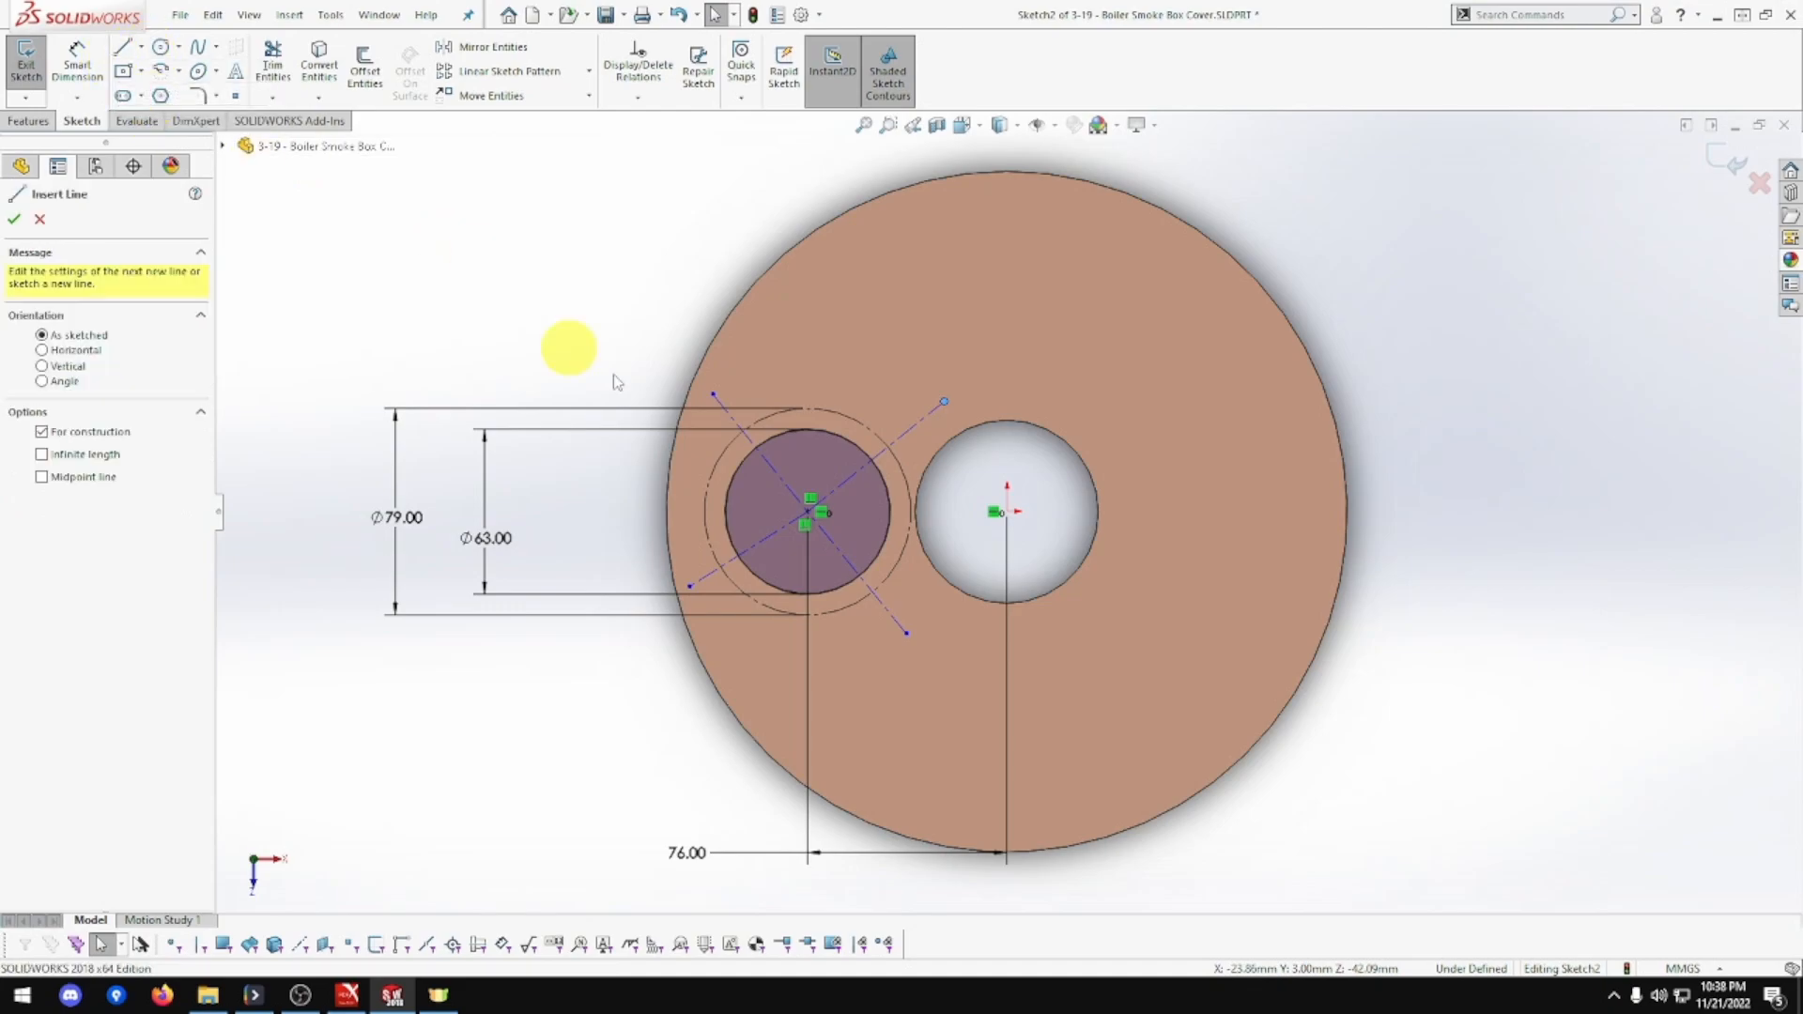
{"action": "left_click", "coordinate": [808, 512]}
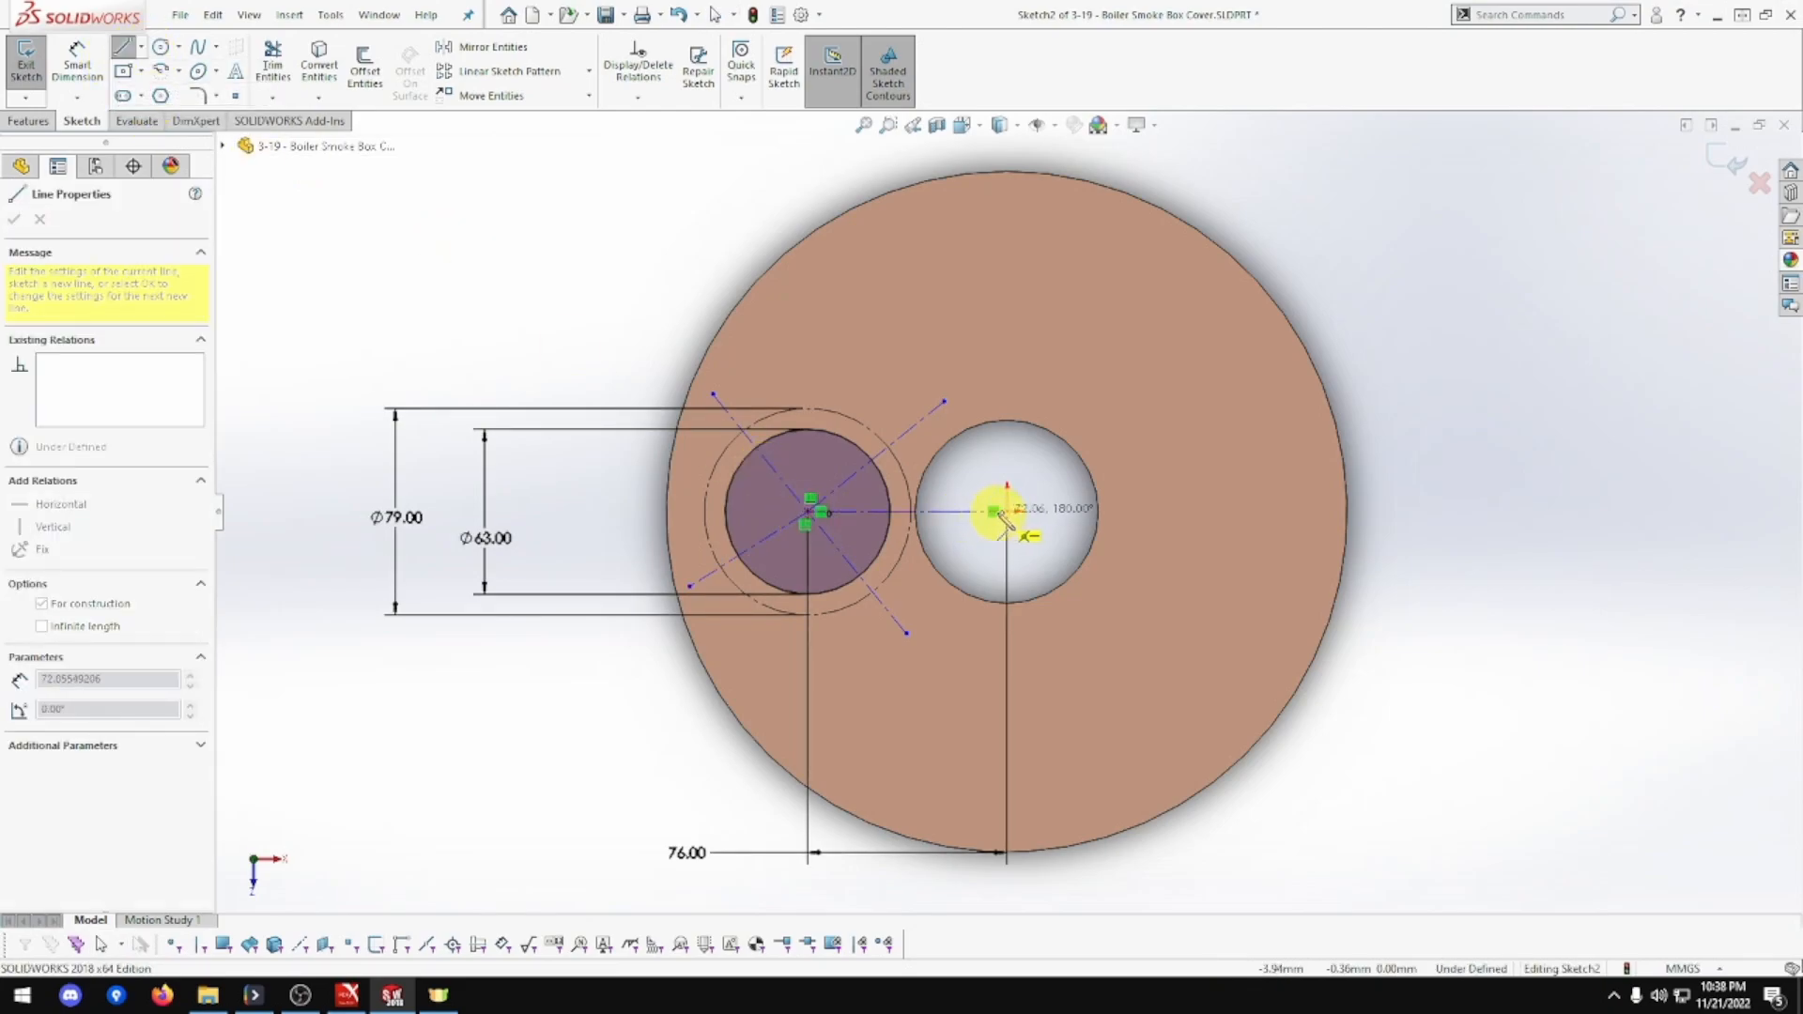
{"action": "left_click", "coordinate": [1007, 512]}
{"action": "key", "text": "Escape"}
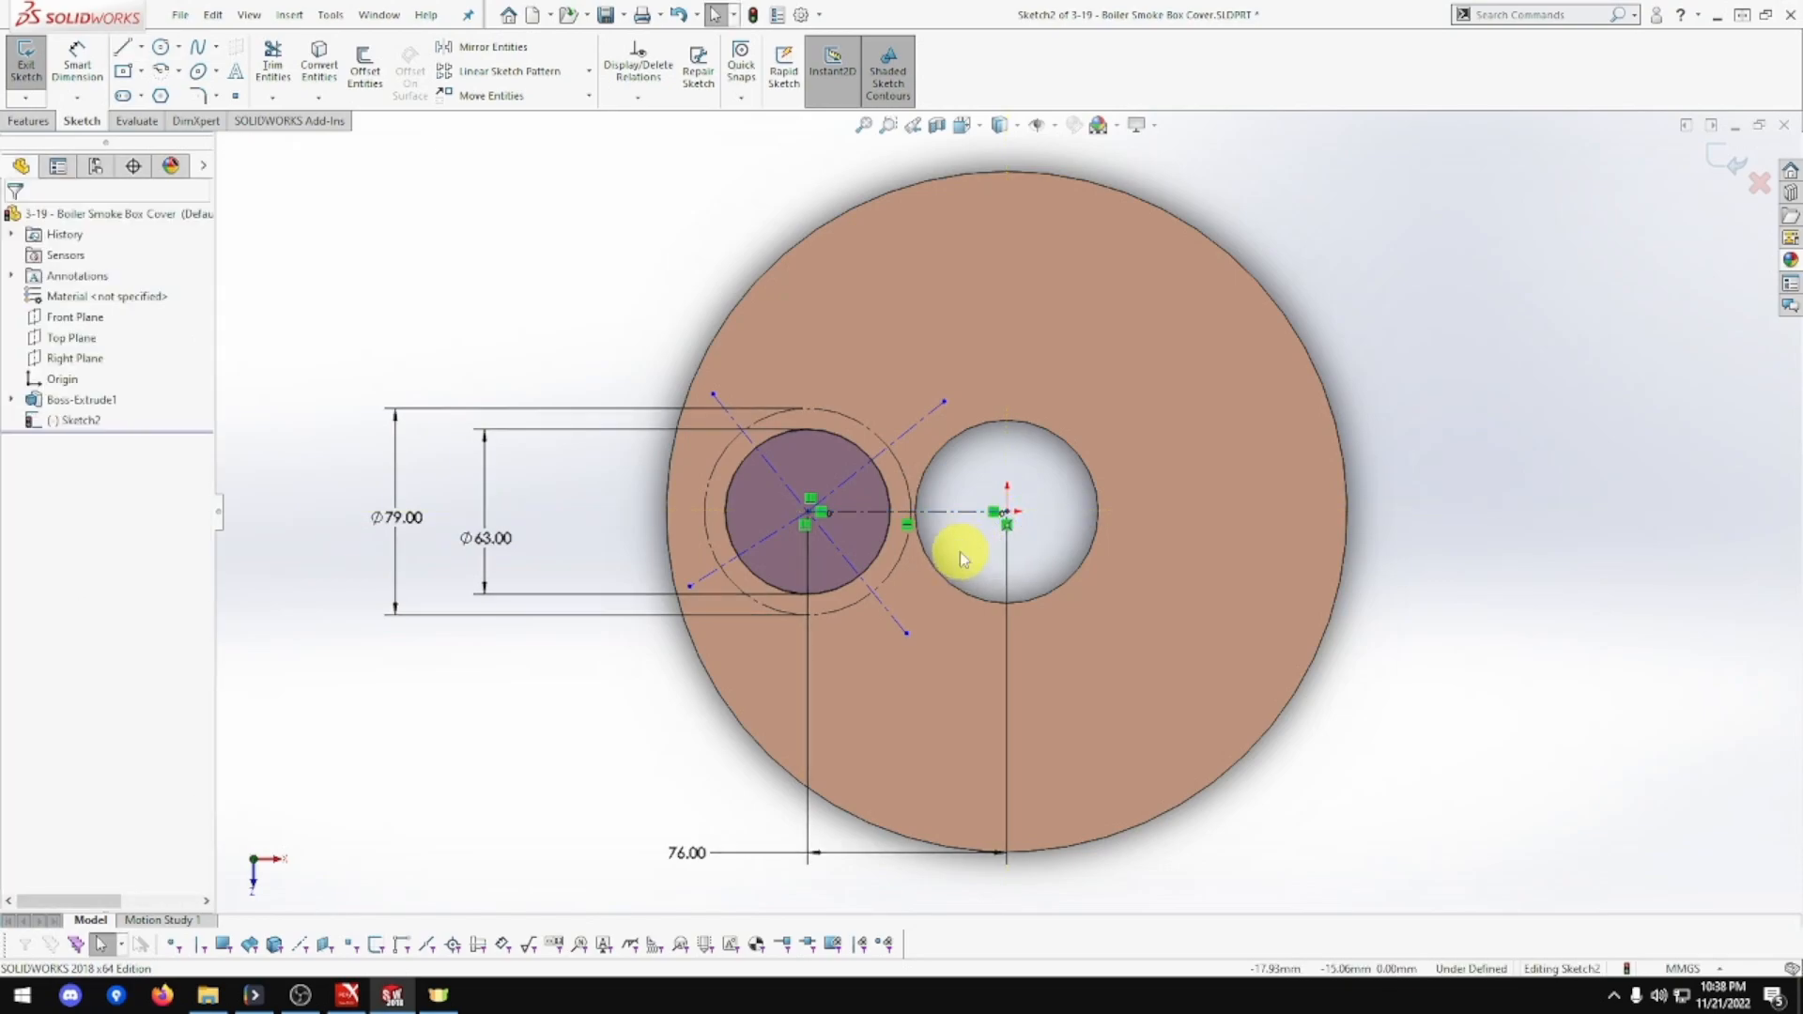
Dimension the angle between the horizontal centerline and the upper-right diagonal construction line to 45°.
{"action": "left_click", "coordinate": [81, 71]}
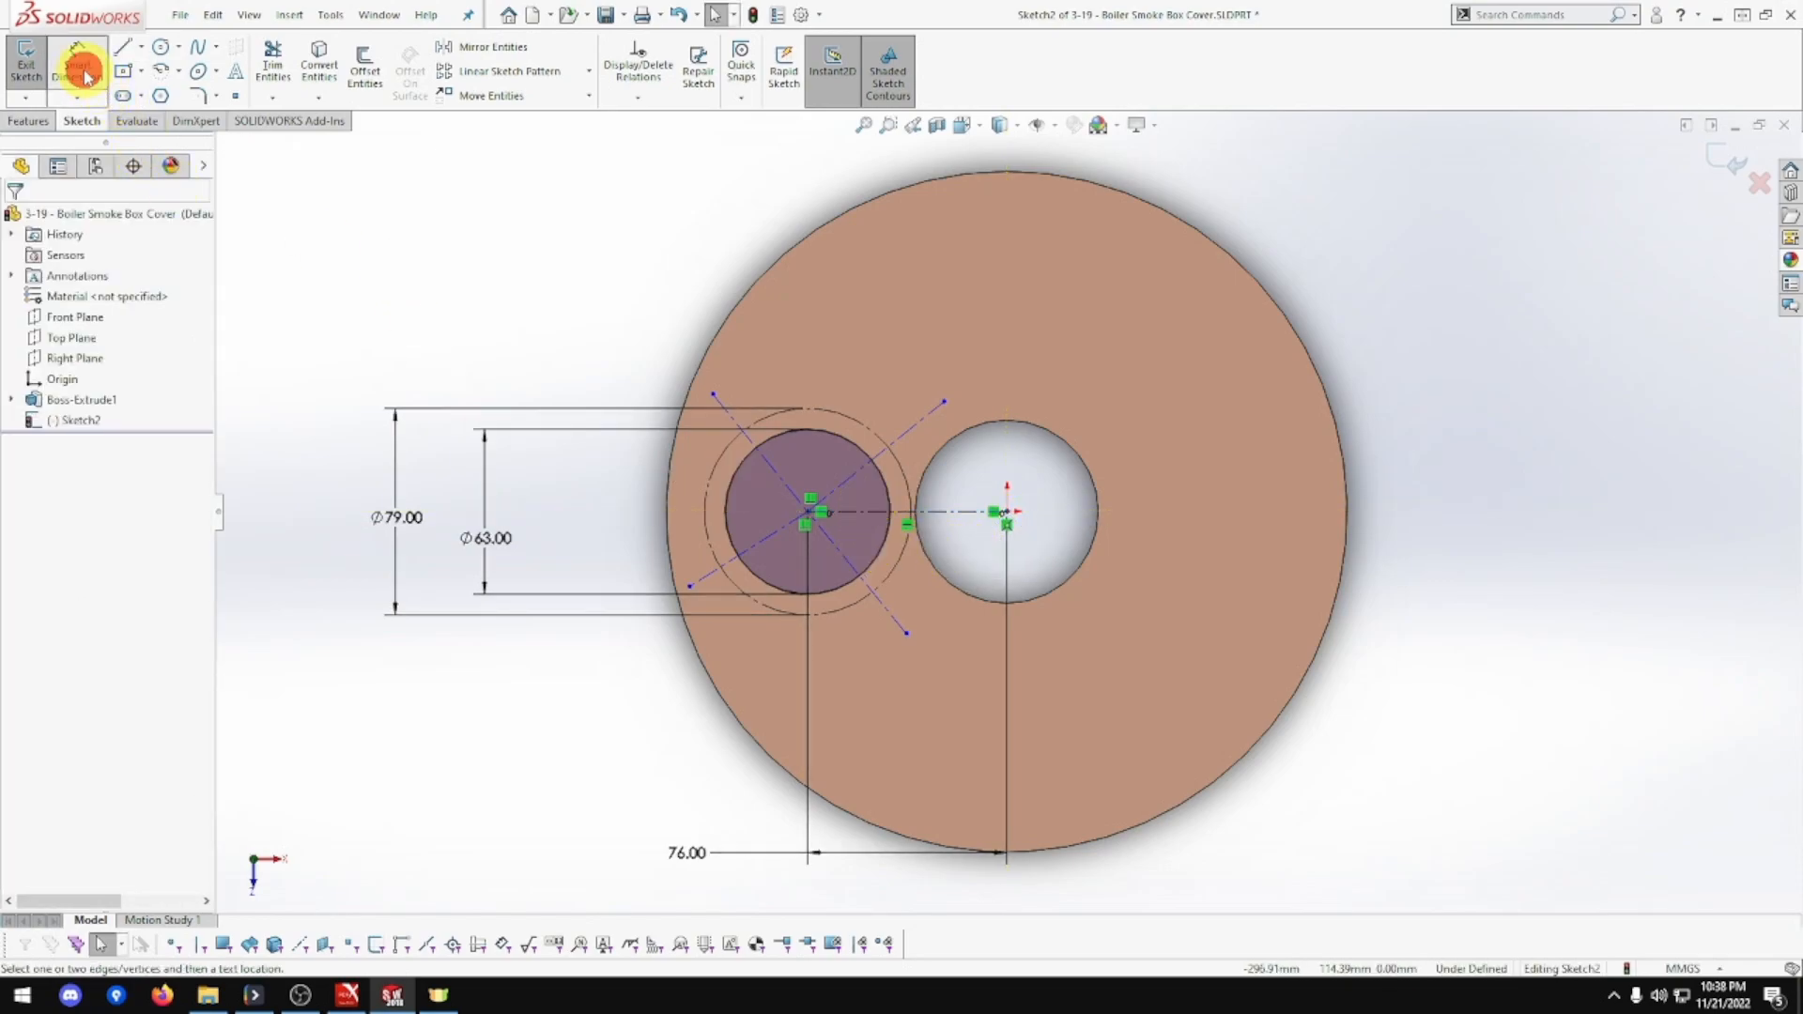
{"action": "left_click", "coordinate": [882, 514]}
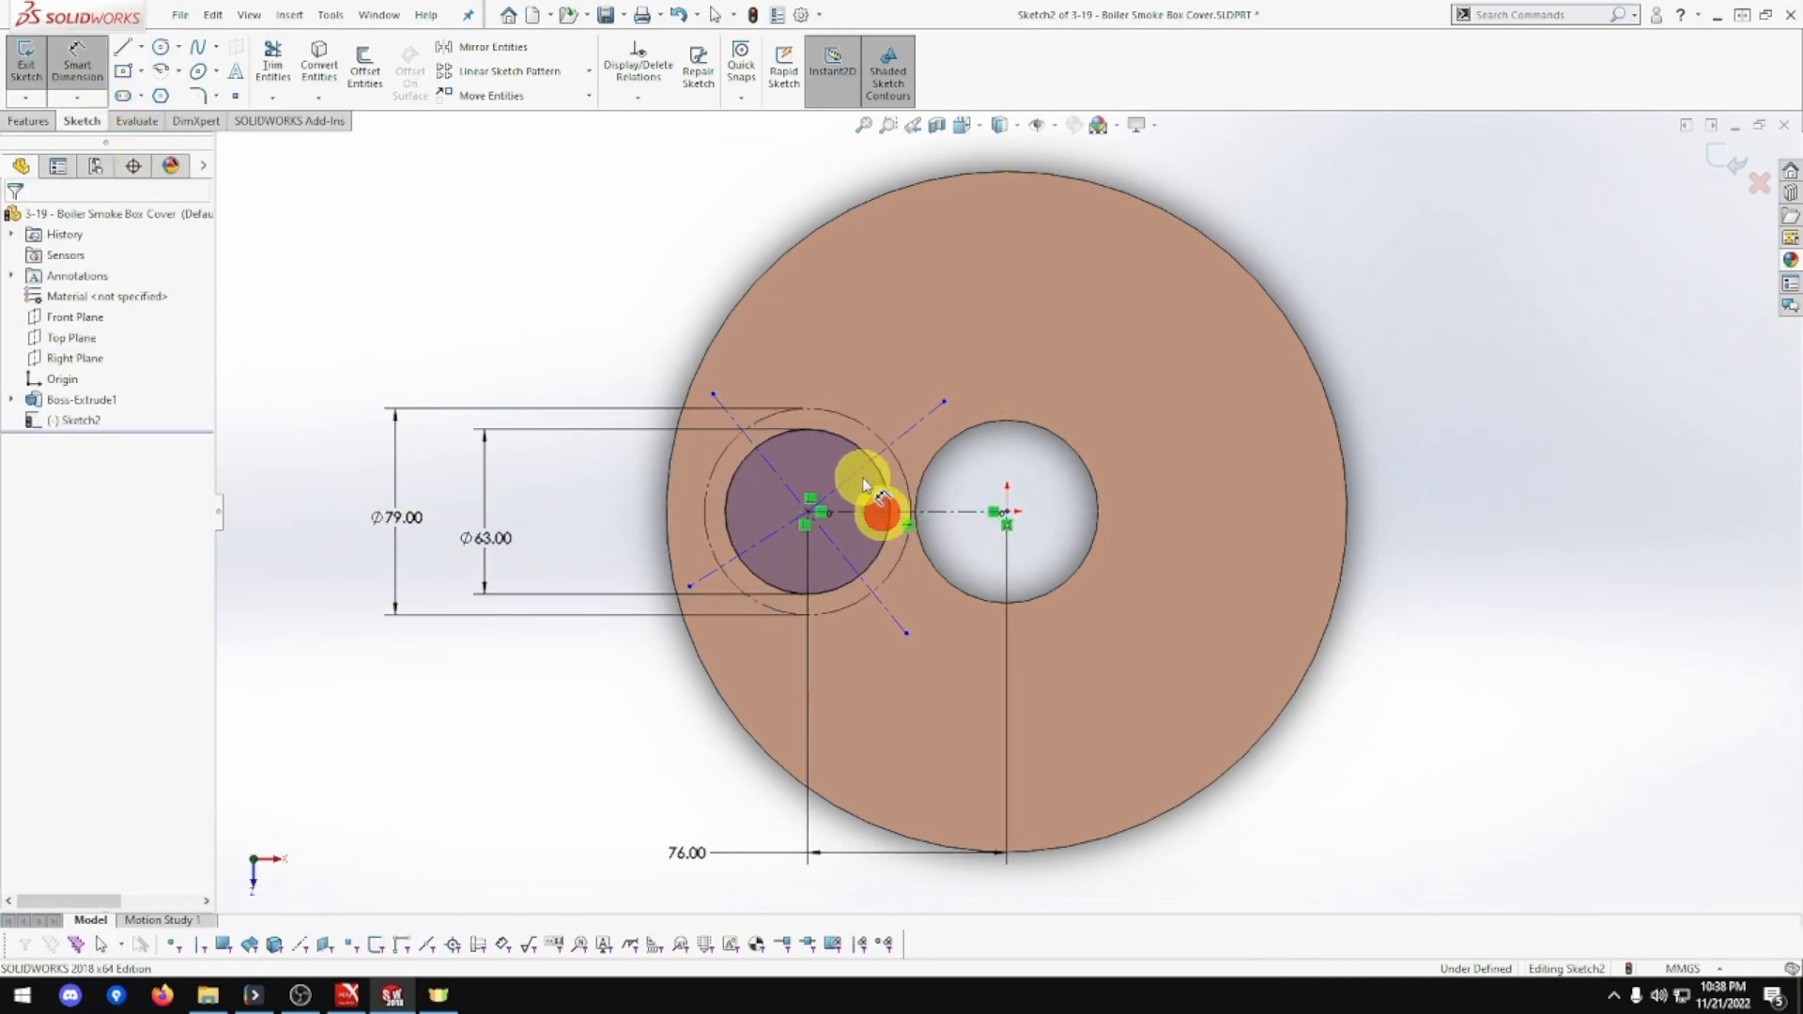
{"action": "left_click", "coordinate": [857, 473]}
{"action": "left_click", "coordinate": [862, 498]}
{"action": "type", "text": "45"}
{"action": "key", "text": "Return"}
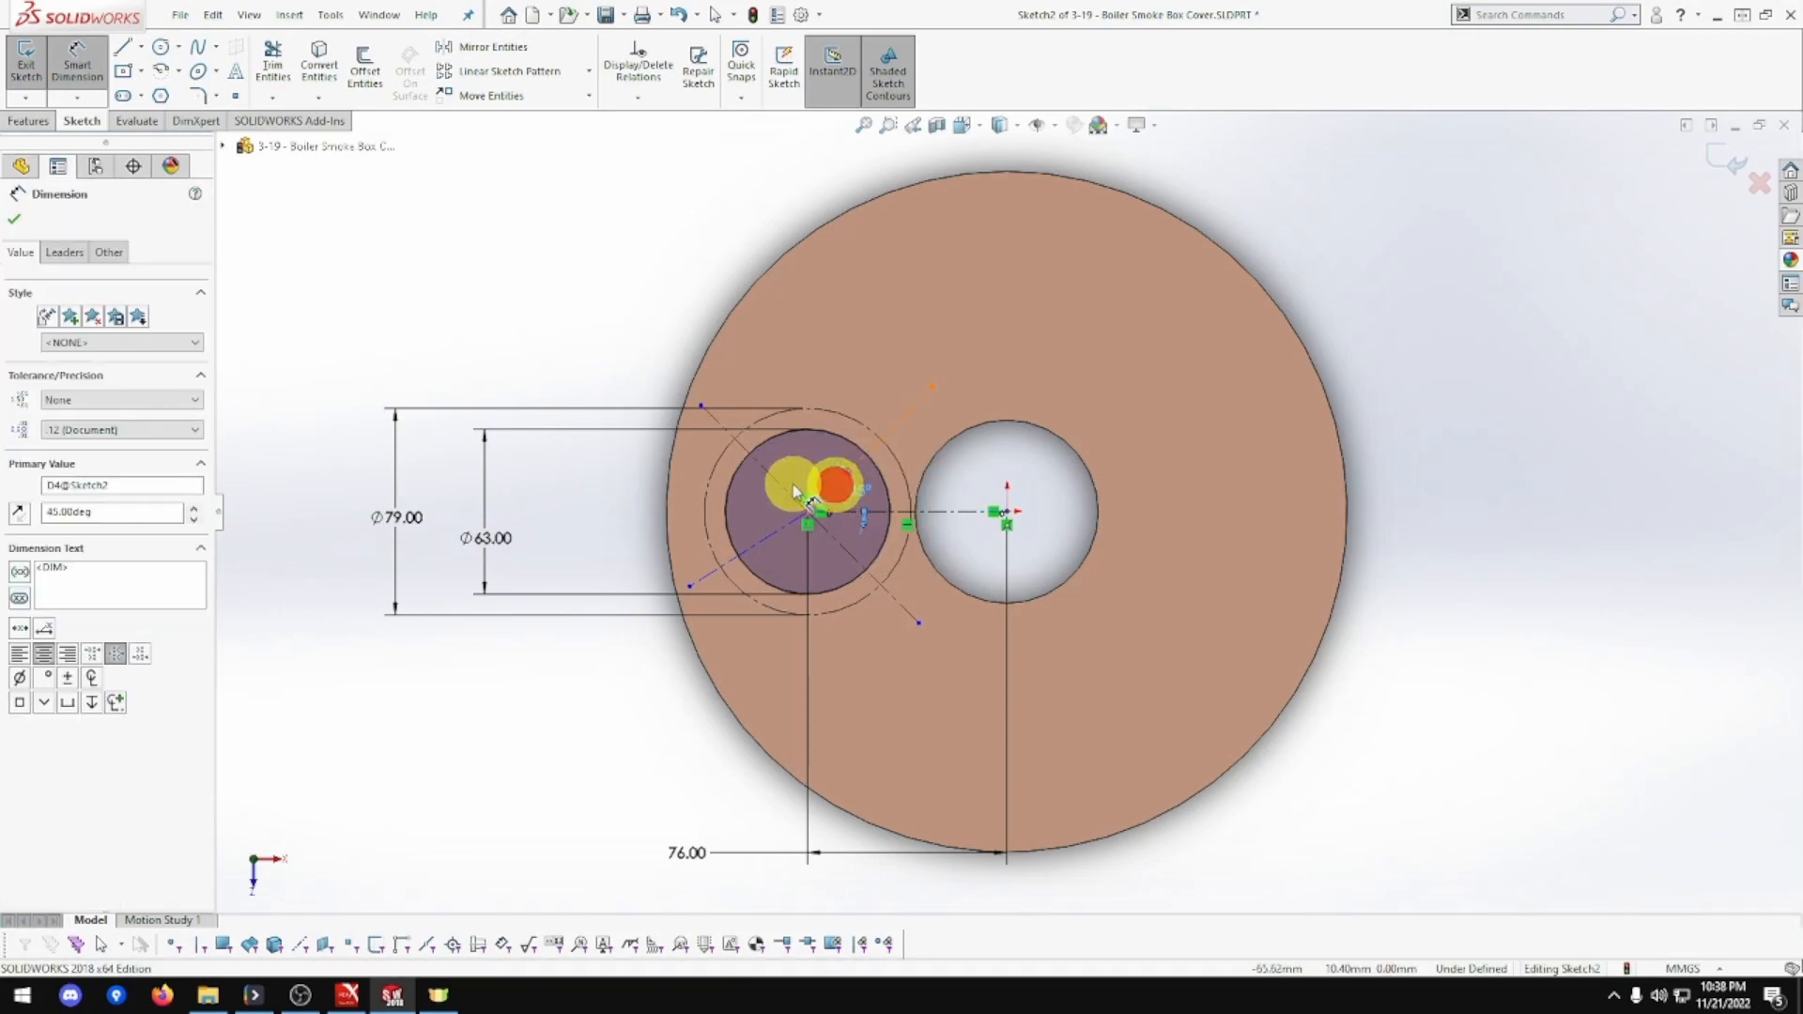
{"action": "left_click", "coordinate": [827, 493]}
{"action": "left_click", "coordinate": [805, 461]}
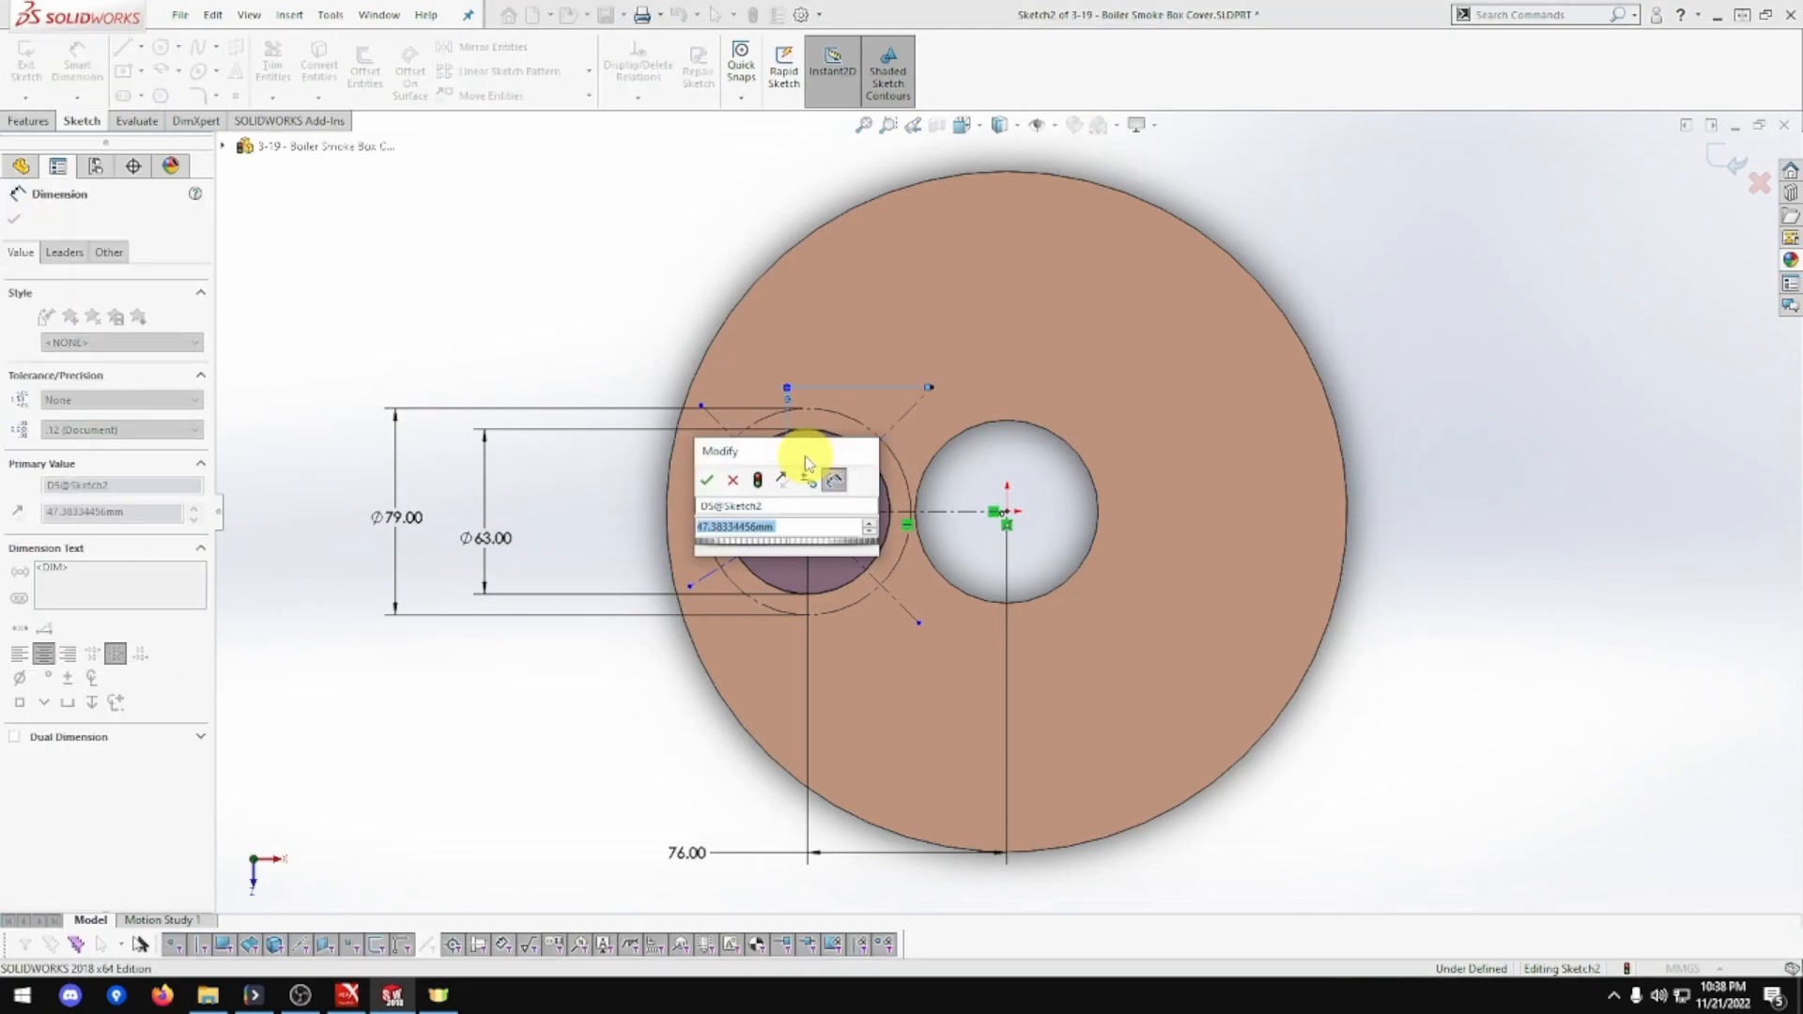
{"action": "key", "text": "Return"}
{"action": "key", "text": "Escape"}
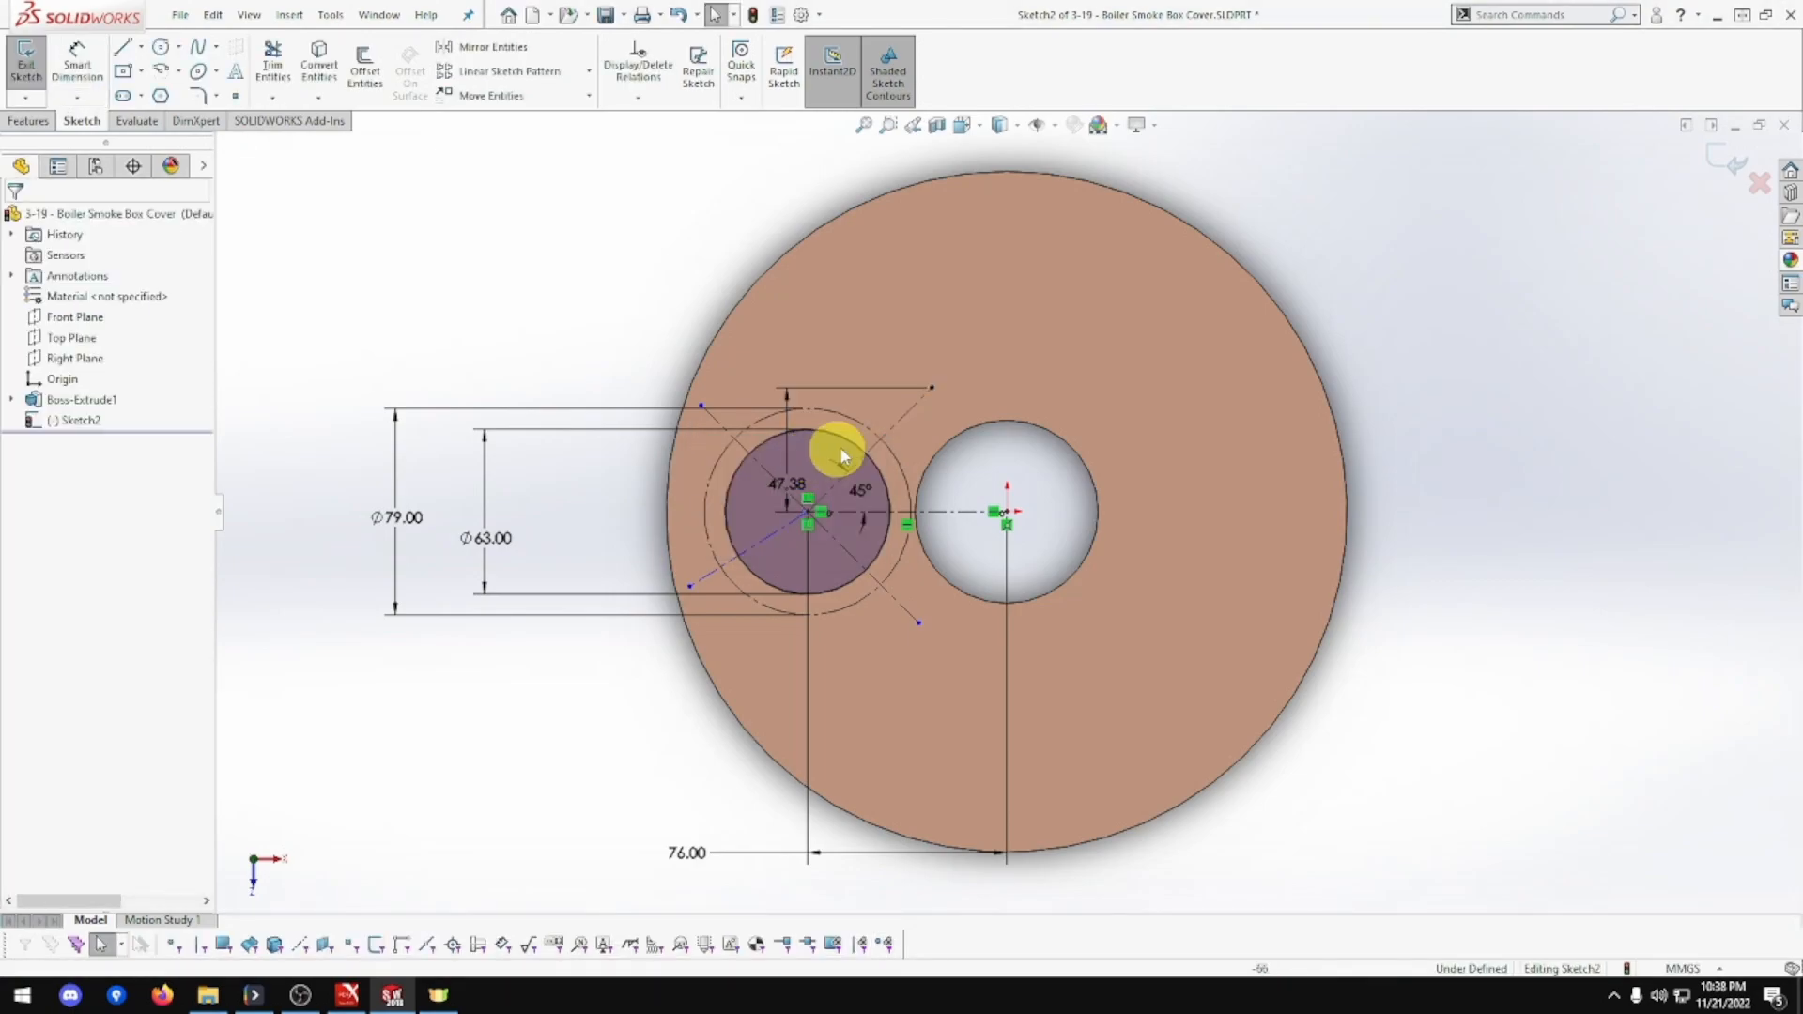
{"action": "left_click", "coordinate": [786, 458]}
{"action": "key", "text": "Delete"}
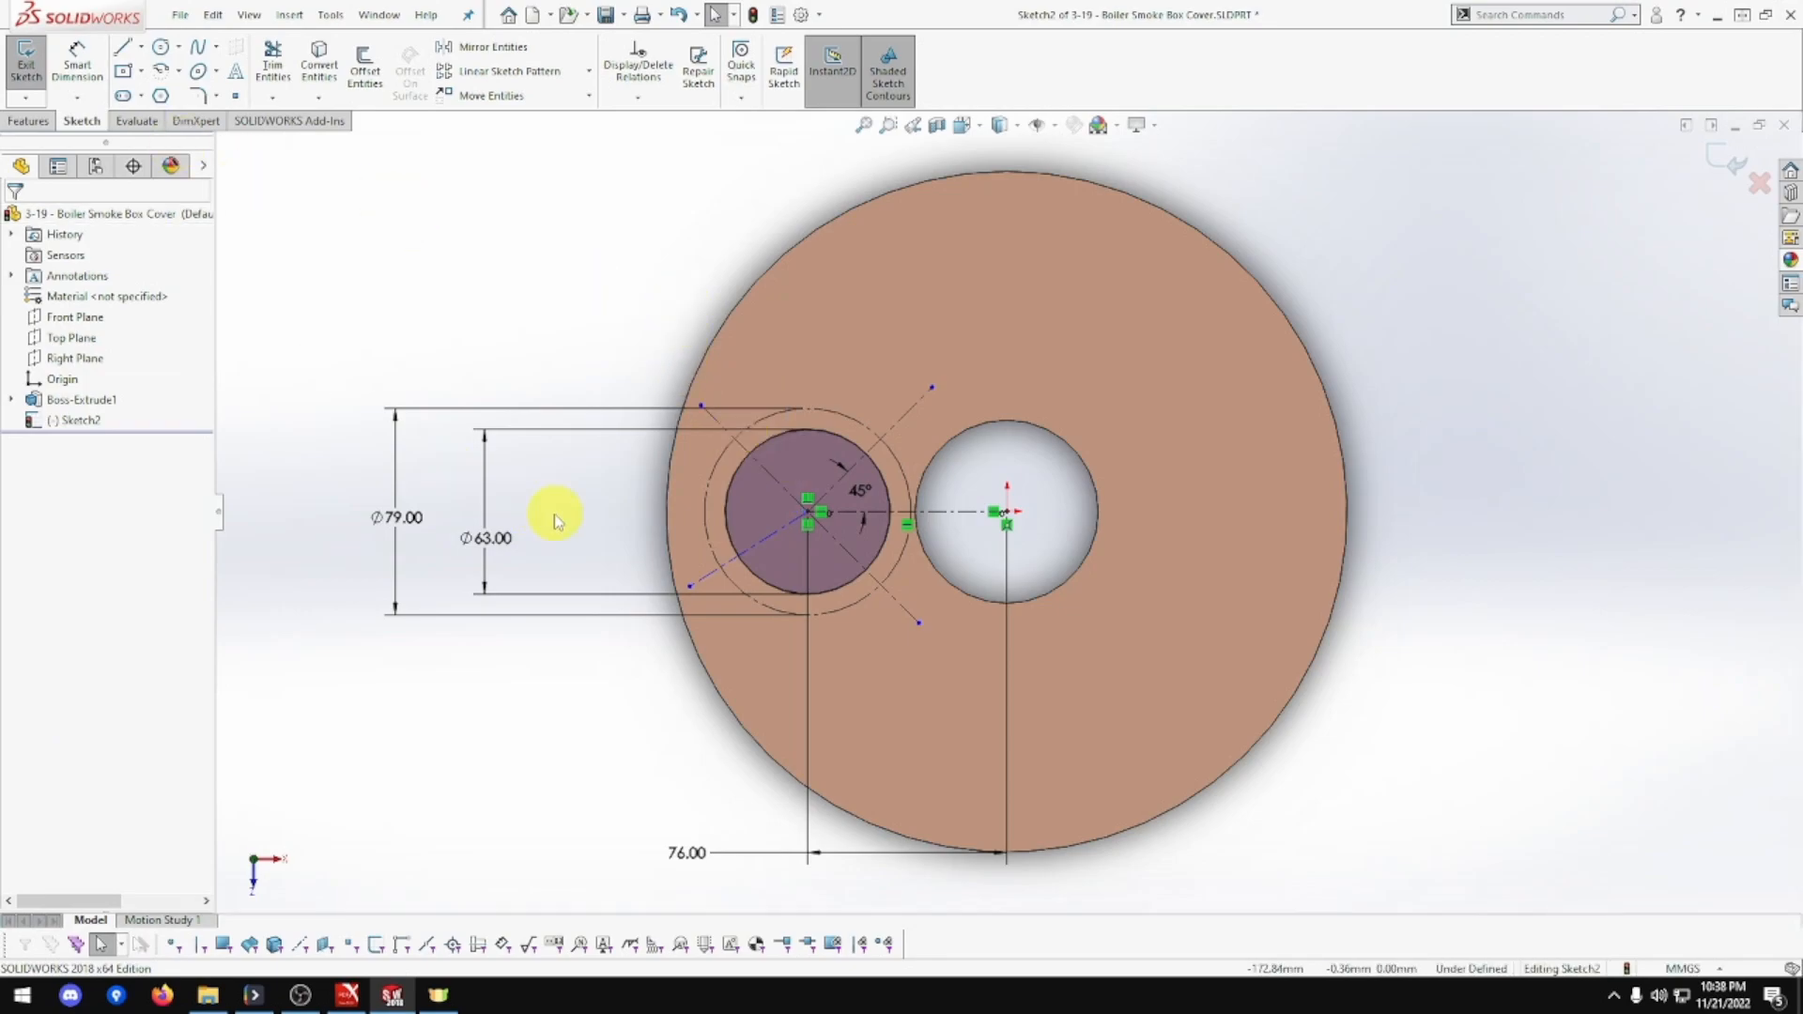
Try a driven angle dimension between the two upper diagonal construction lines, and delete it.
{"action": "scroll", "coordinate": [841, 541], "scroll_direction": "down", "scroll_amount": 3}
{"action": "left_click", "coordinate": [77, 61]}
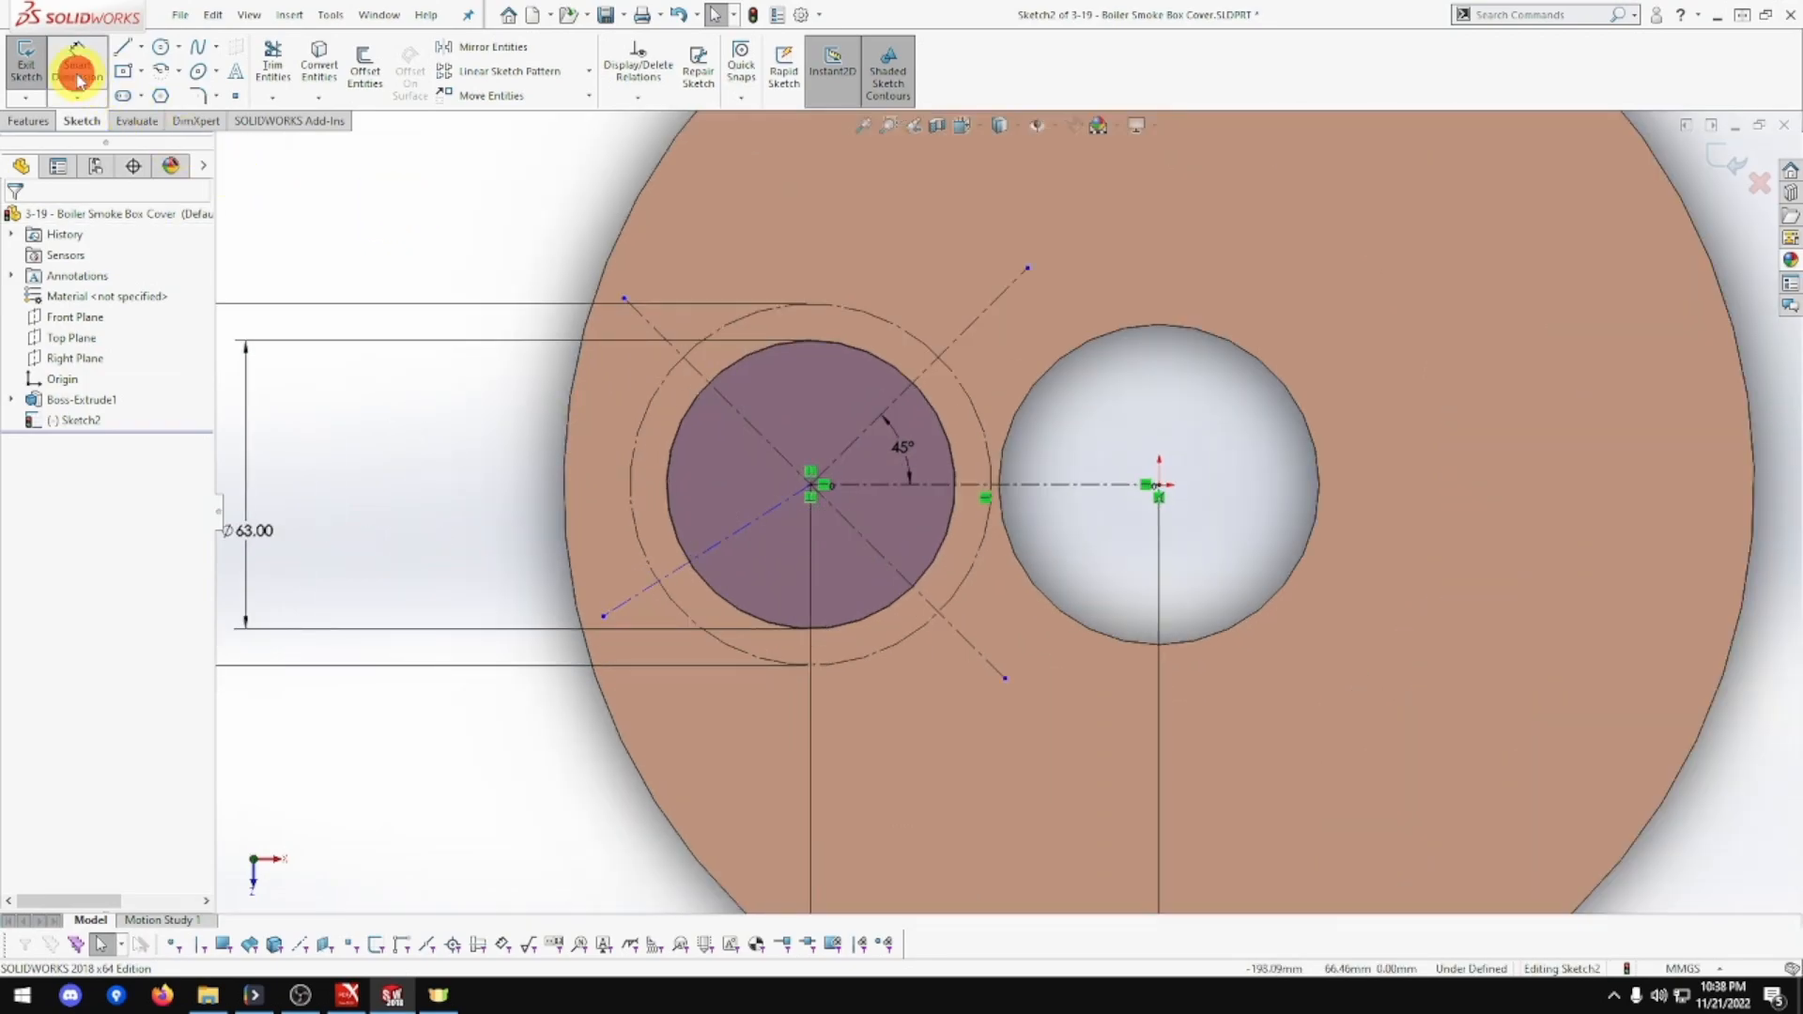
{"action": "left_click", "coordinate": [865, 427]}
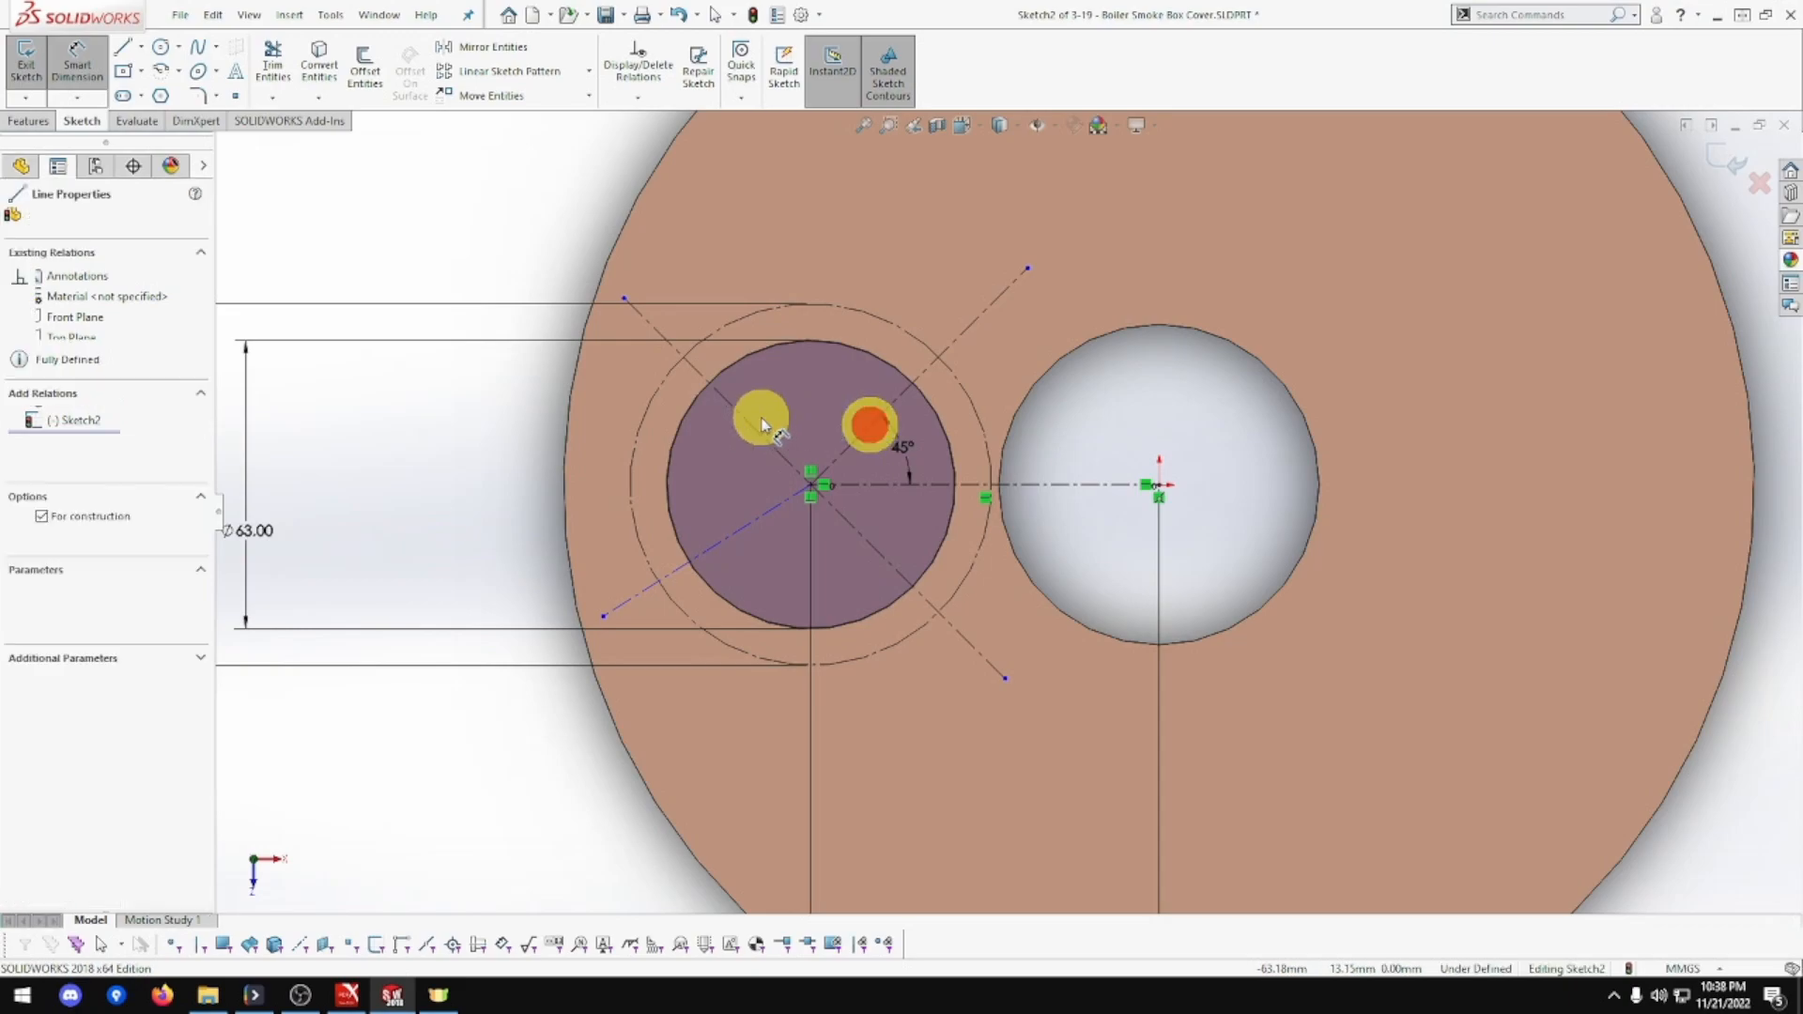
{"action": "left_click", "coordinate": [791, 394]}
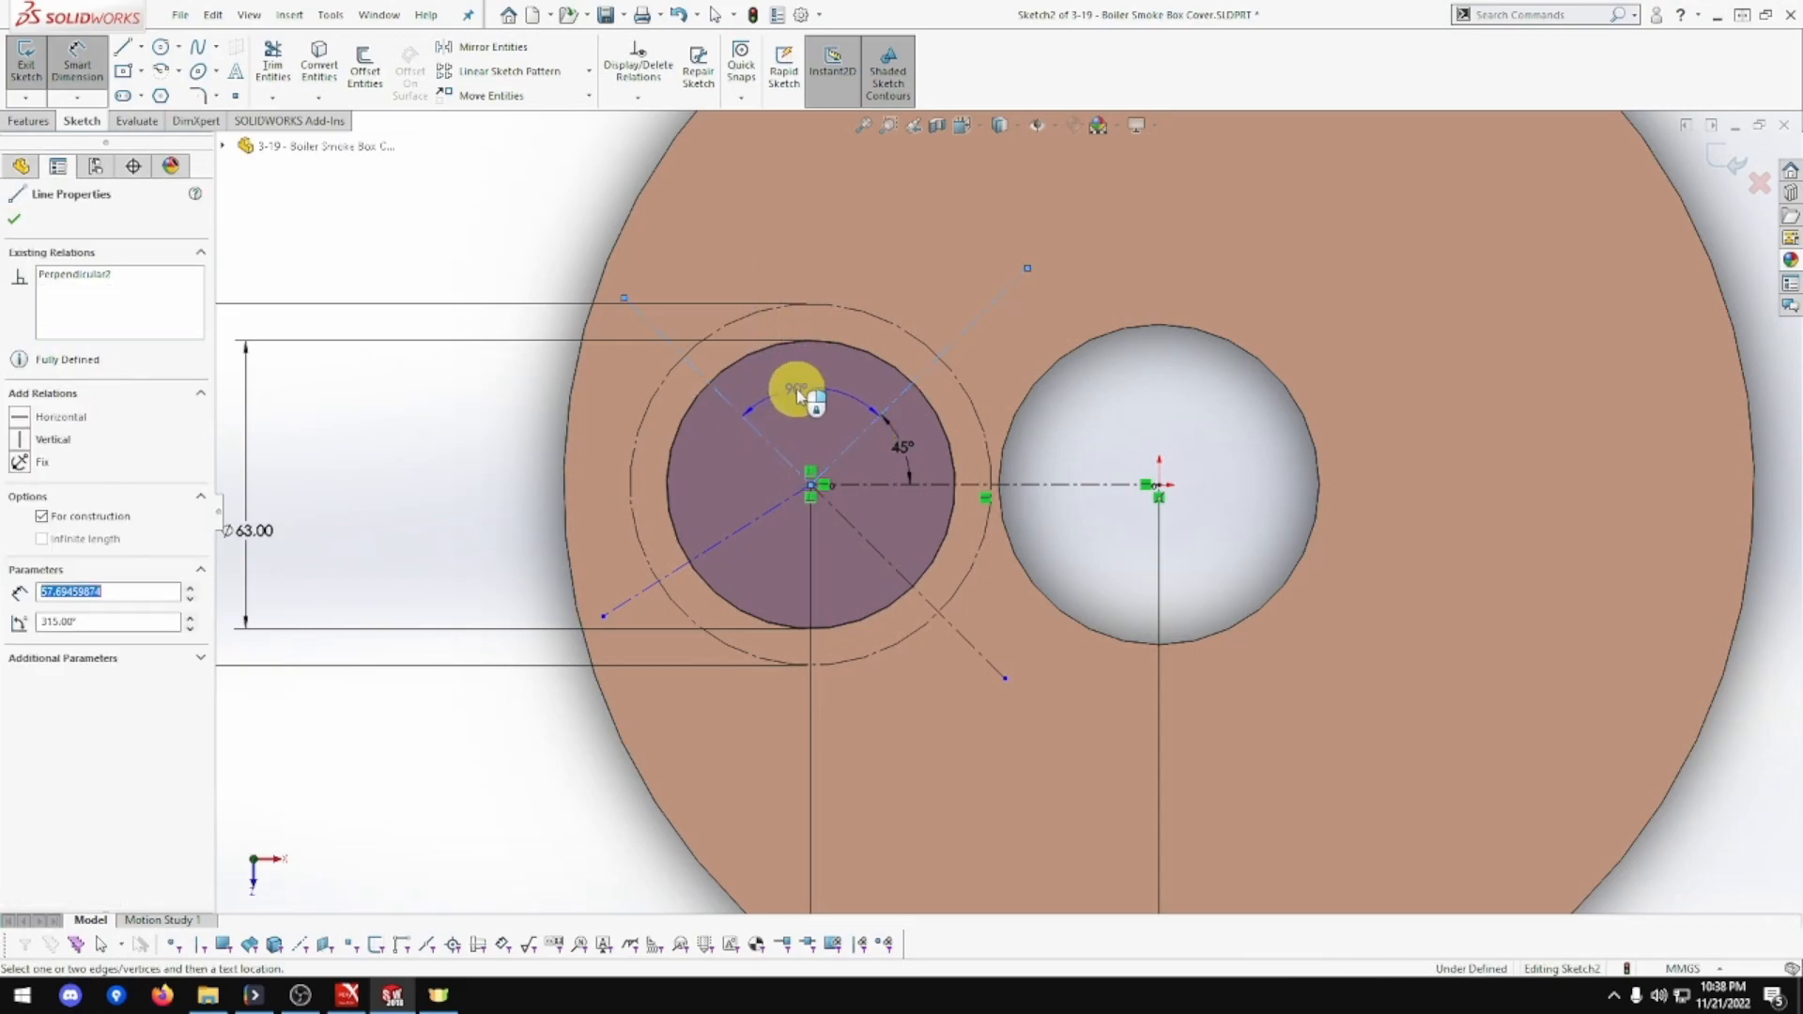
{"action": "left_click", "coordinate": [798, 395]}
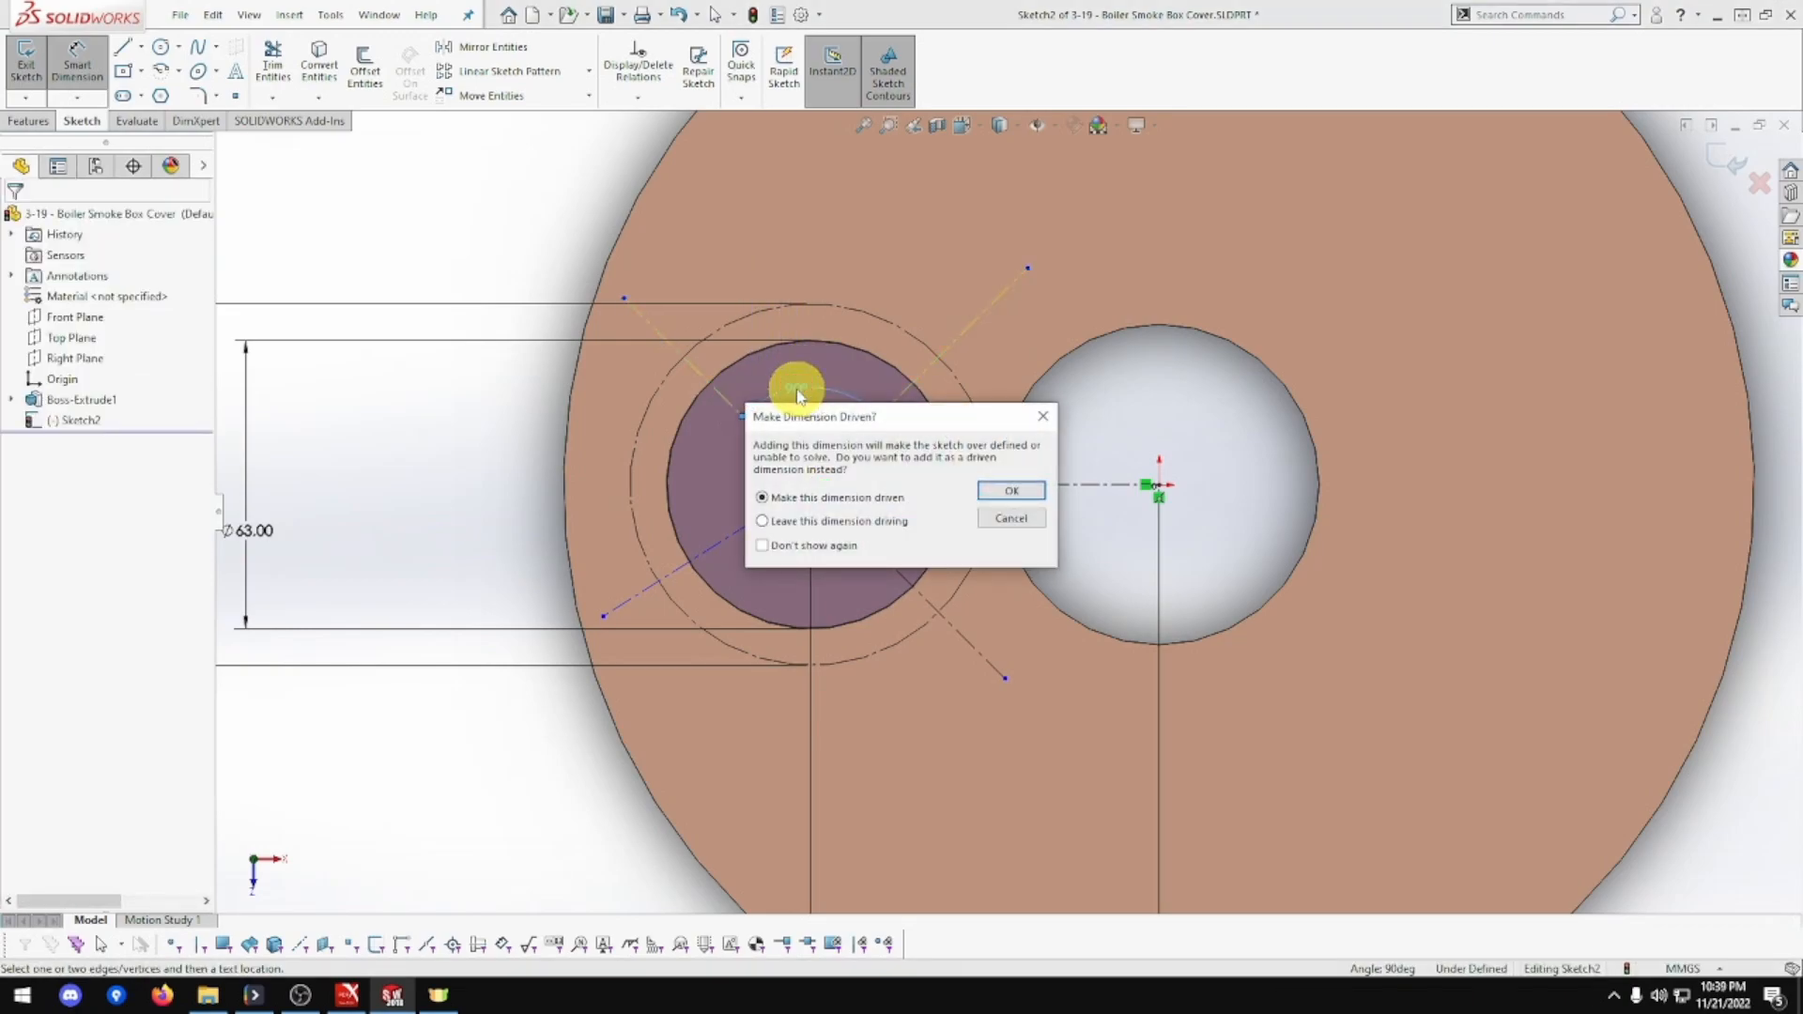
{"action": "key", "text": "Return"}
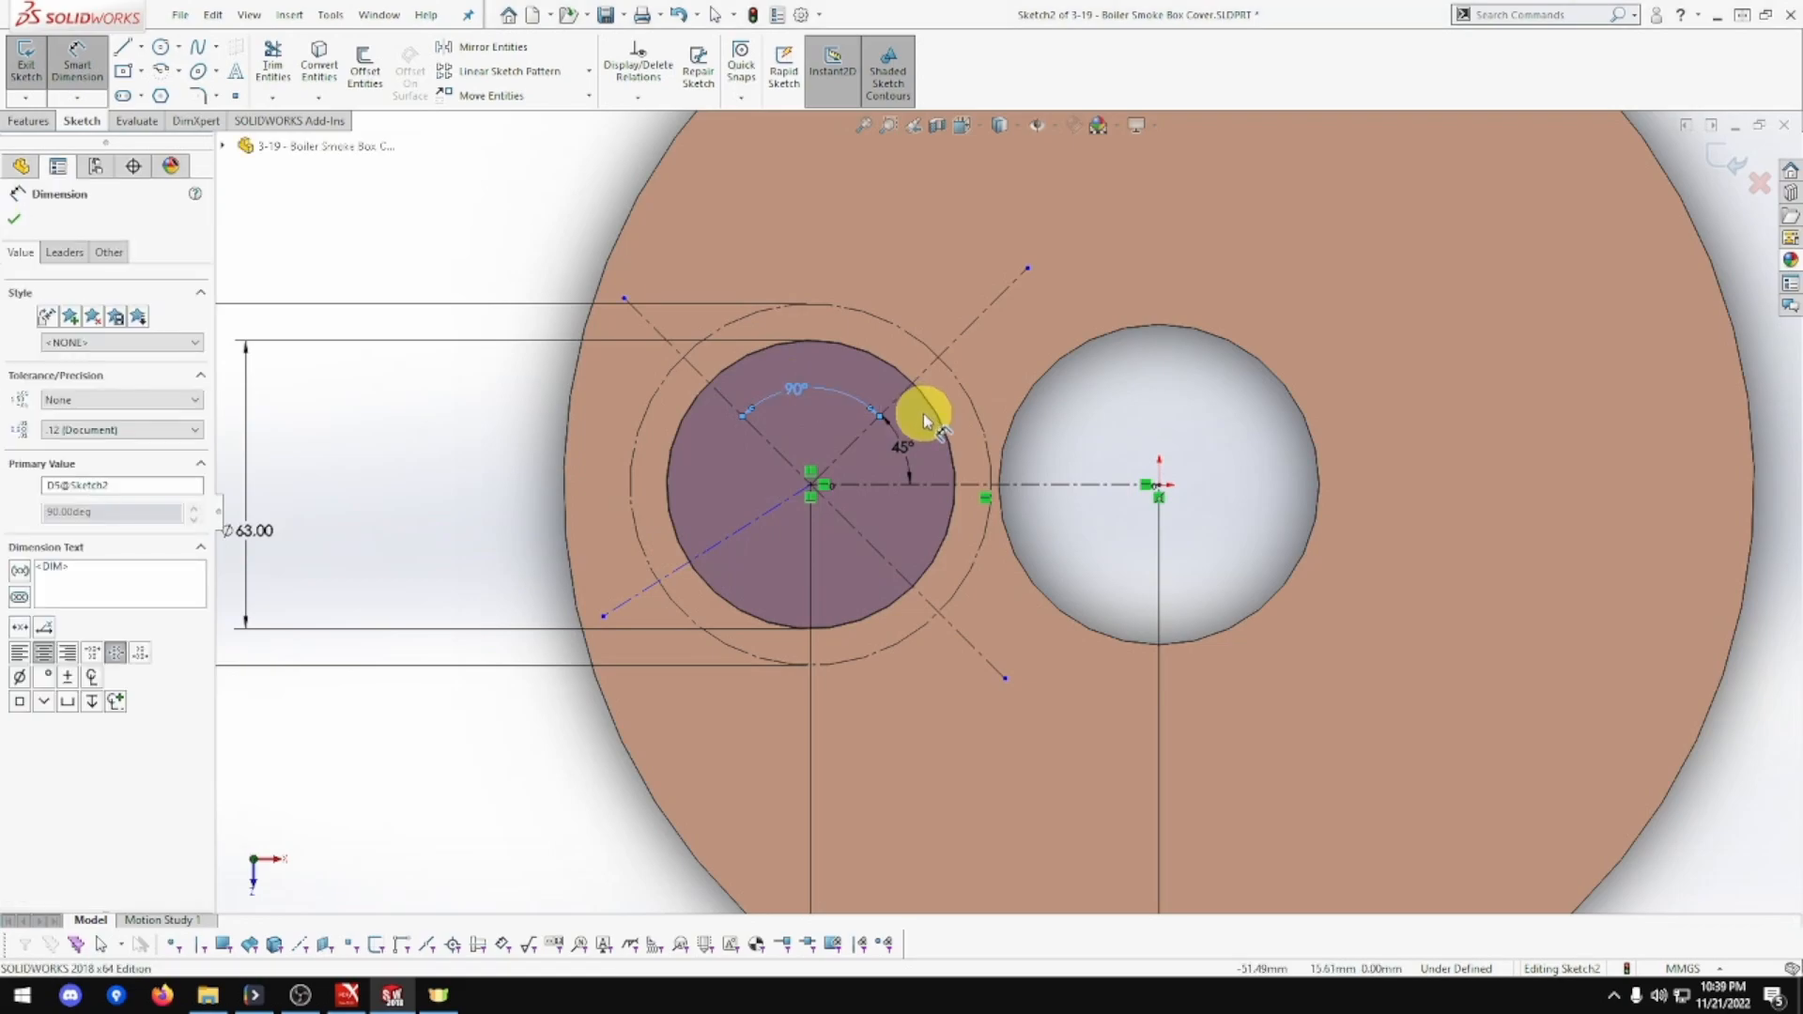
{"action": "key", "text": "Escape"}
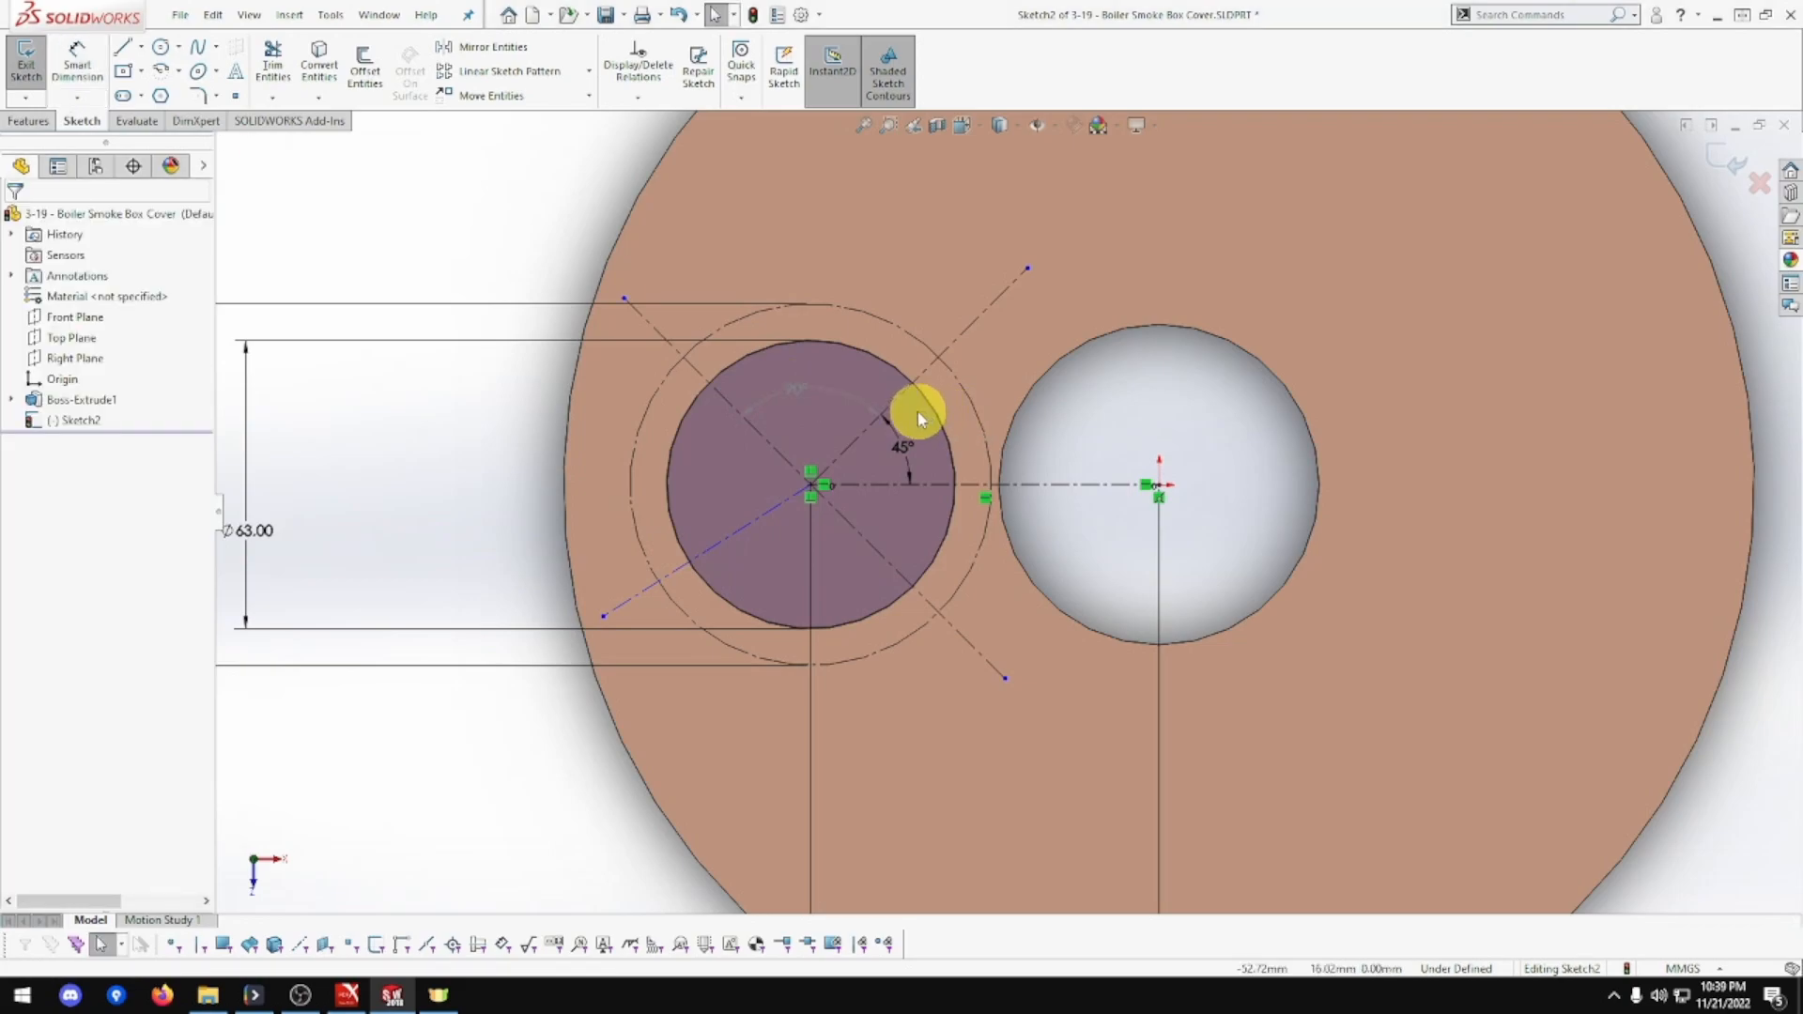
{"action": "left_click", "coordinate": [862, 408]}
{"action": "left_click", "coordinate": [836, 399]}
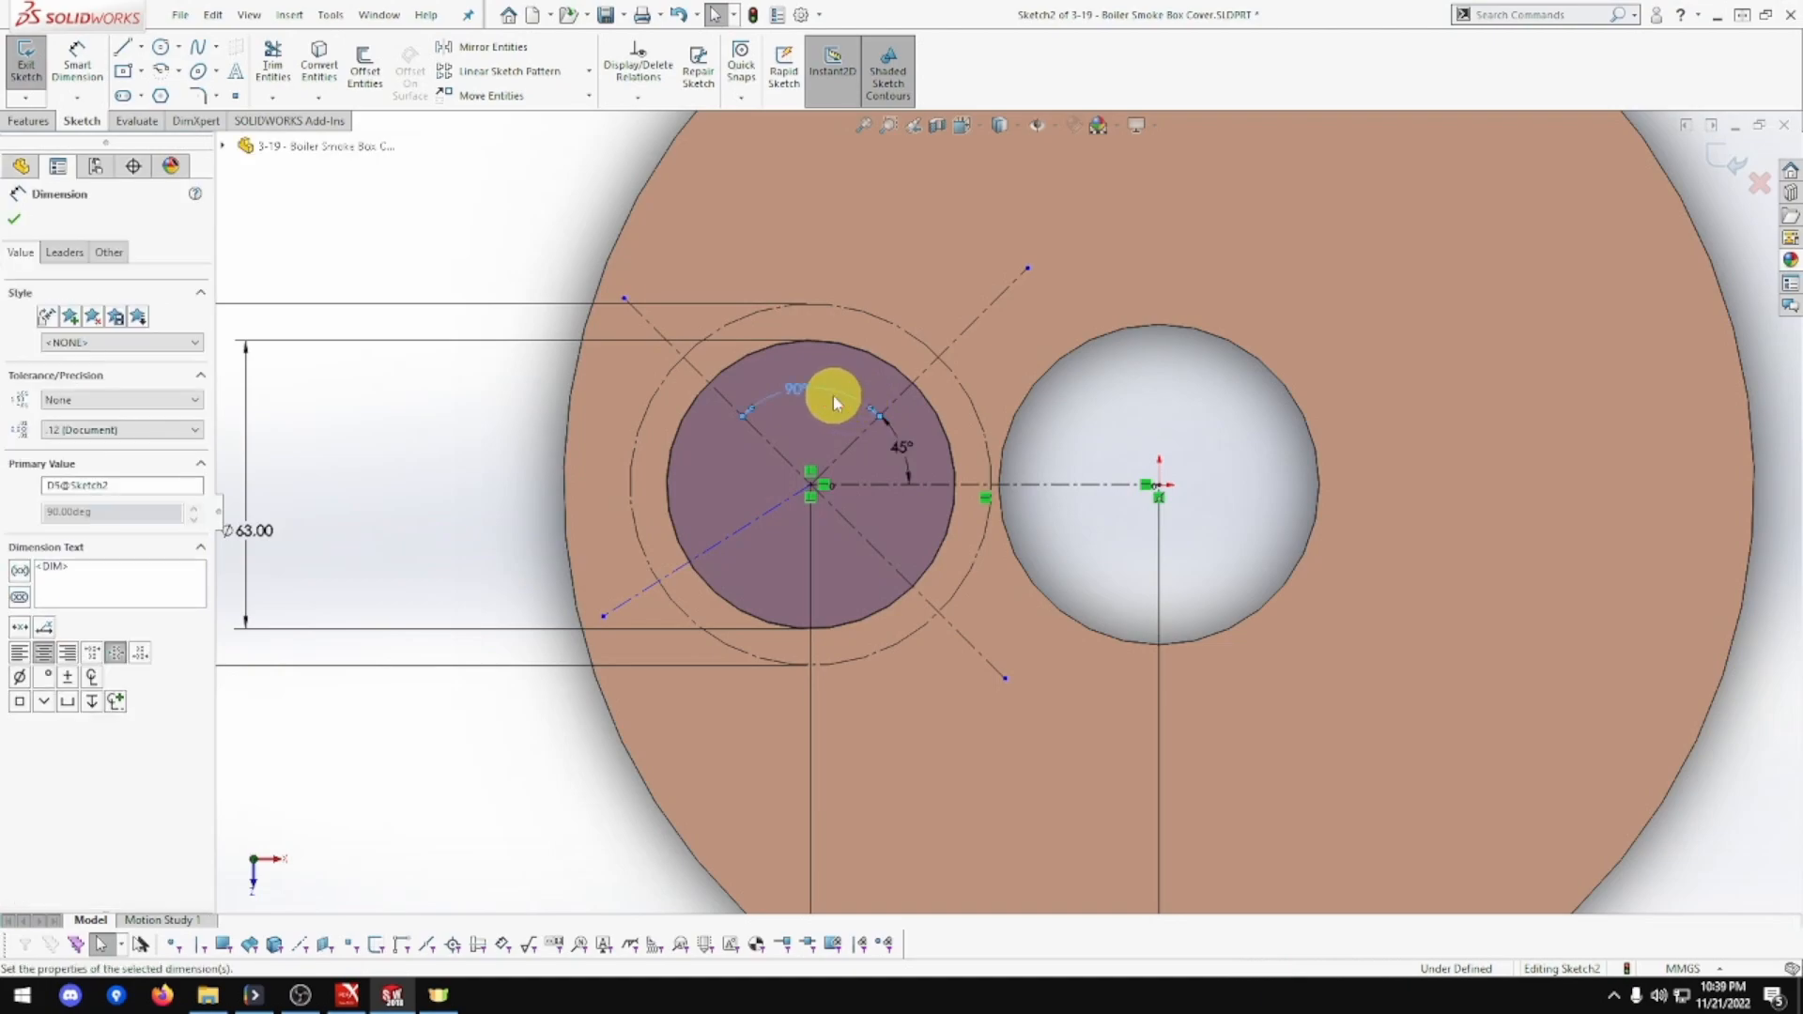
{"action": "key", "text": "Delete"}
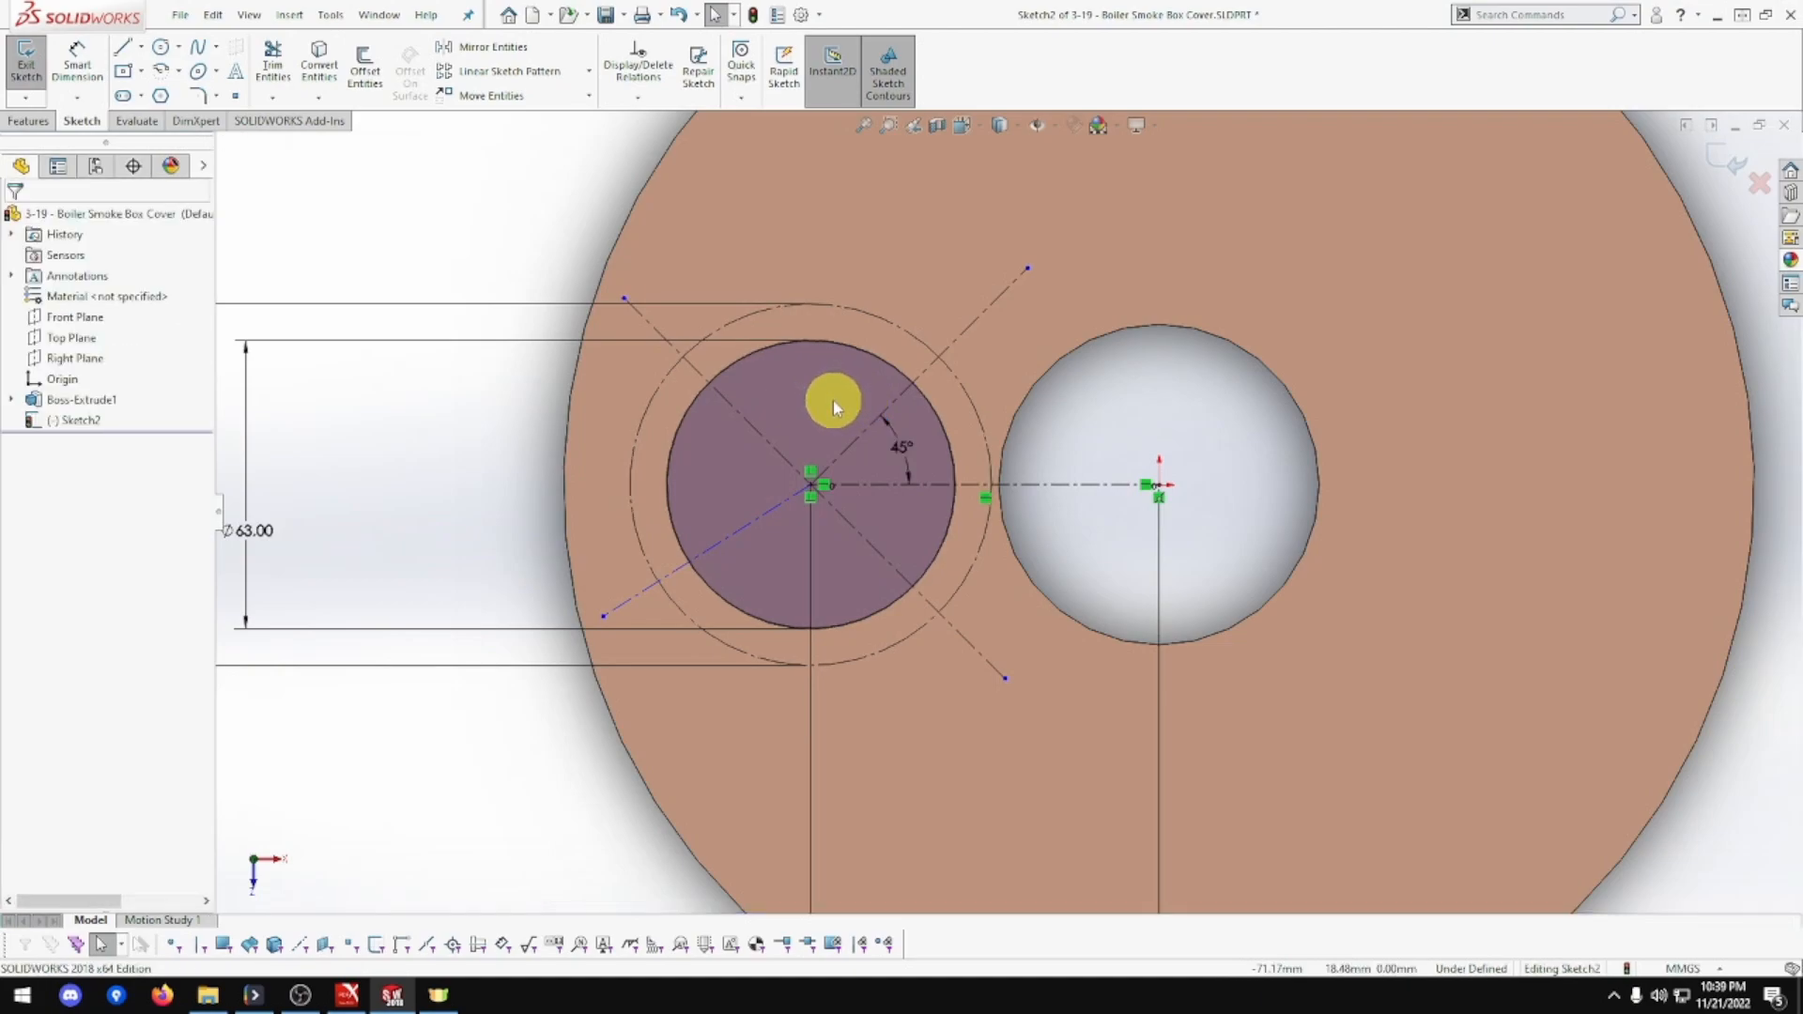
Dimension the angle between the upper-left and lower-left diagonal construction lines to 90°.
{"action": "left_click", "coordinate": [77, 64]}
{"action": "left_click", "coordinate": [716, 547]}
{"action": "left_click", "coordinate": [748, 423]}
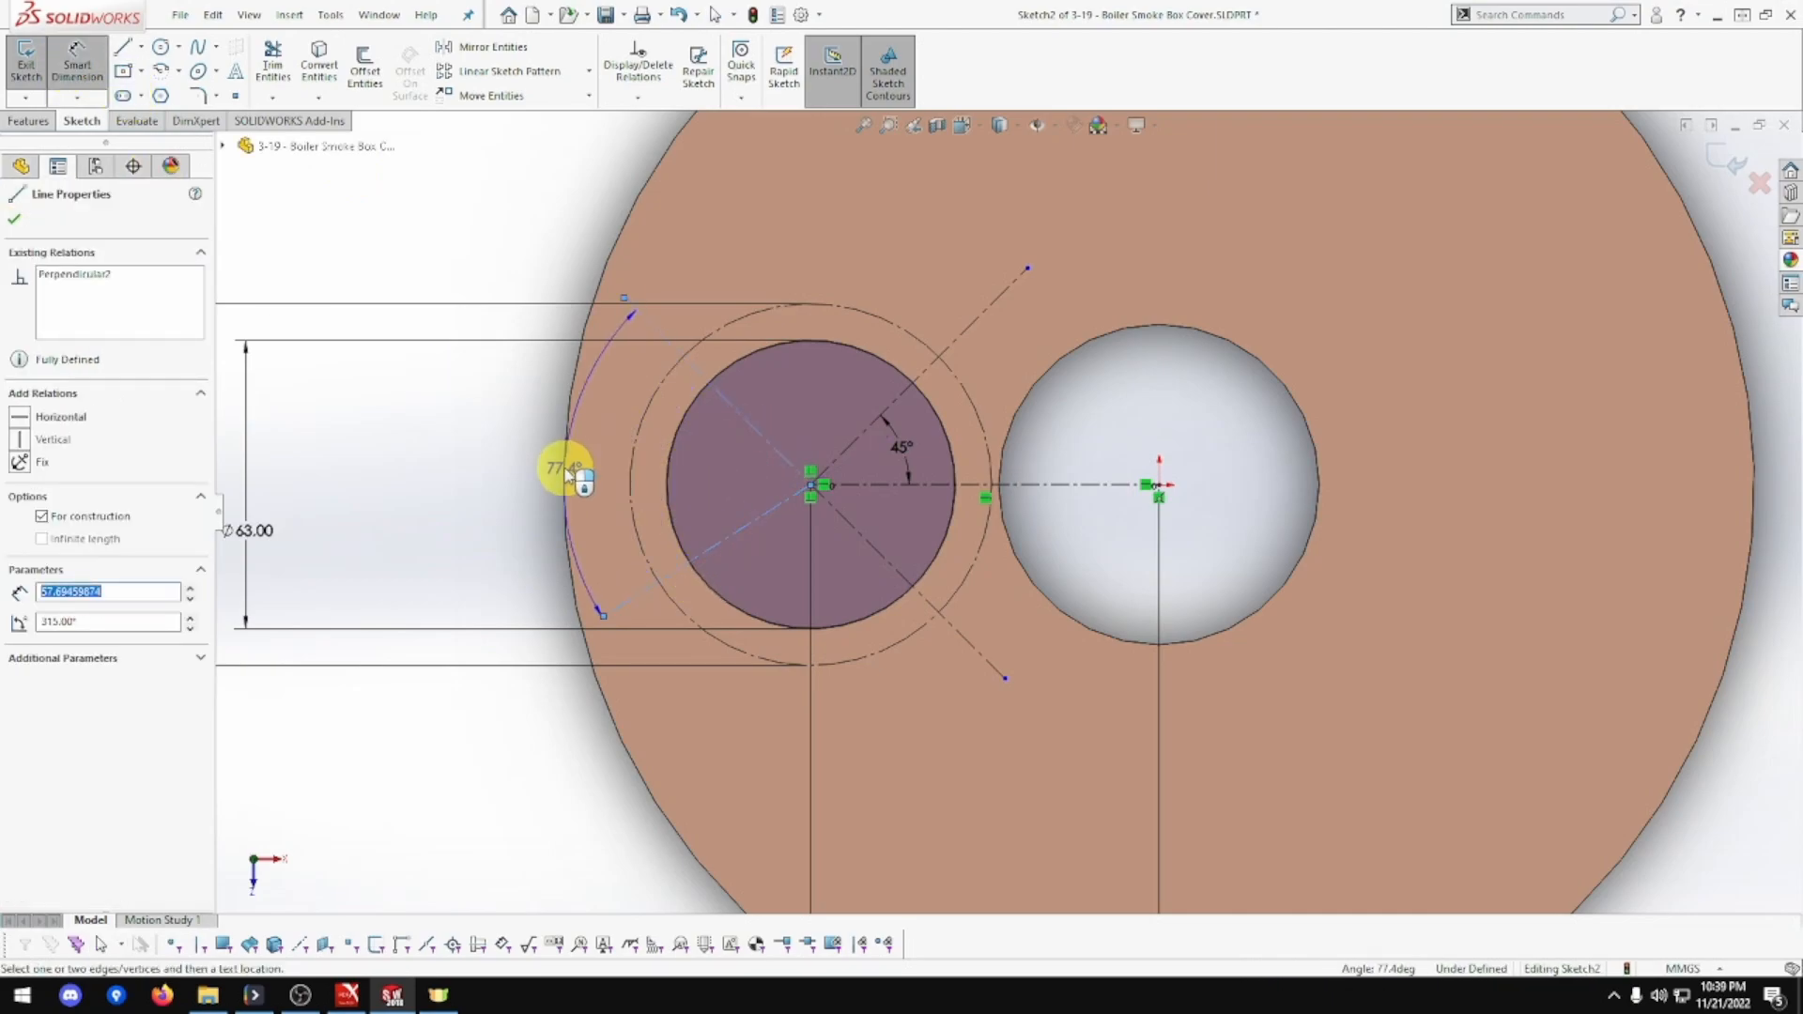
{"action": "left_click", "coordinate": [717, 485]}
{"action": "type", "text": "90"}
{"action": "key", "text": "Return"}
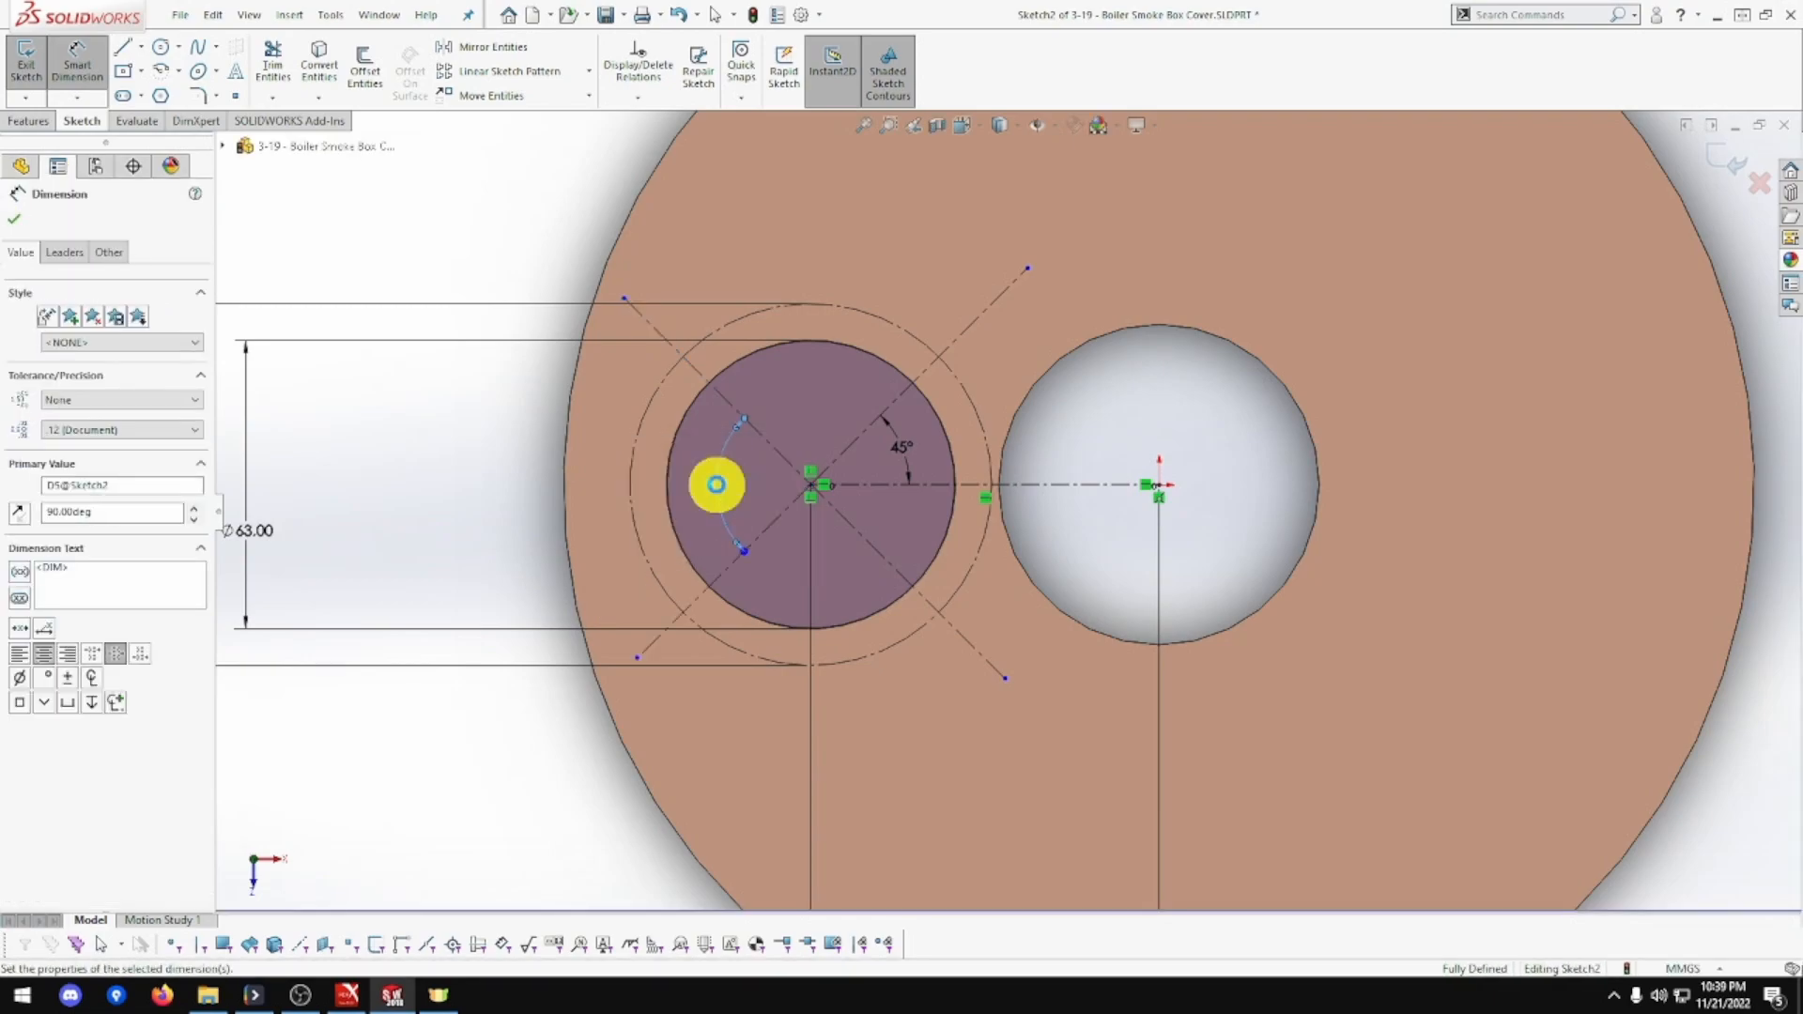
{"action": "key", "text": "Escape"}
Add a Coincident relation between the lower-left diagonal line's outer endpoint and the 79 mm construction circle.
{"action": "left_click", "coordinate": [638, 658]}
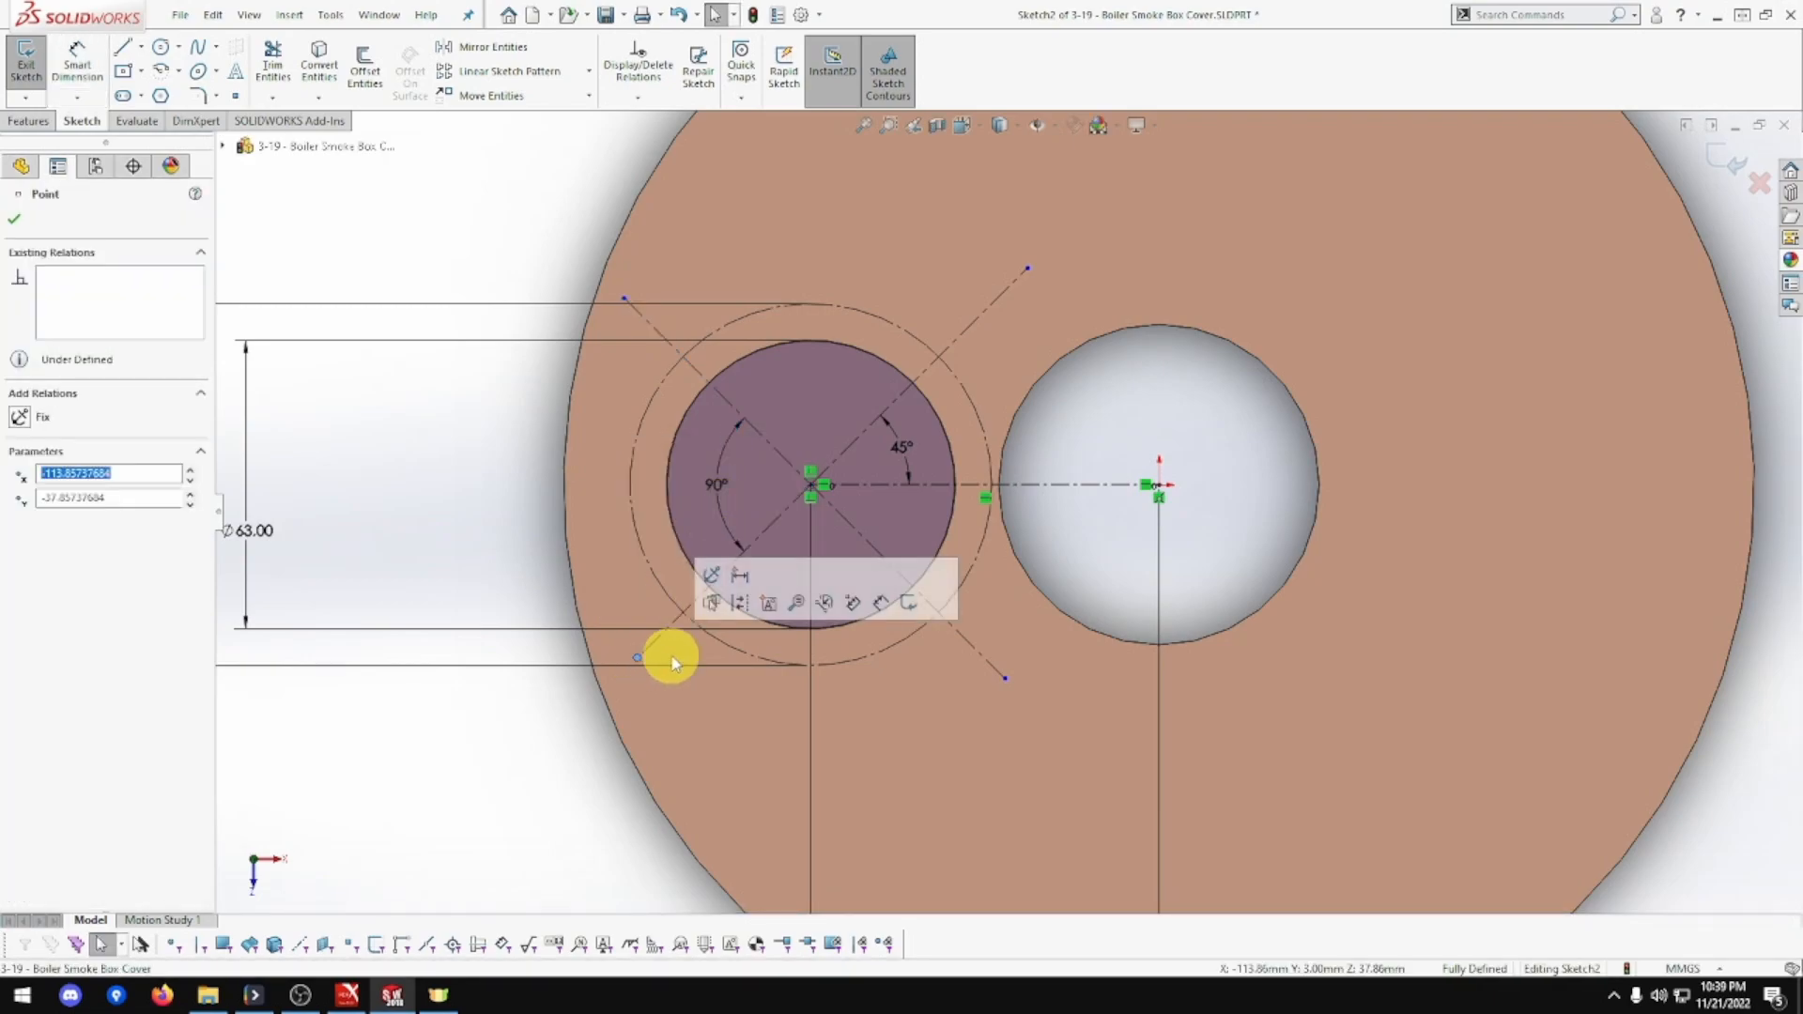
{"action": "left_click", "coordinate": [713, 636], "text": "ctrl"}
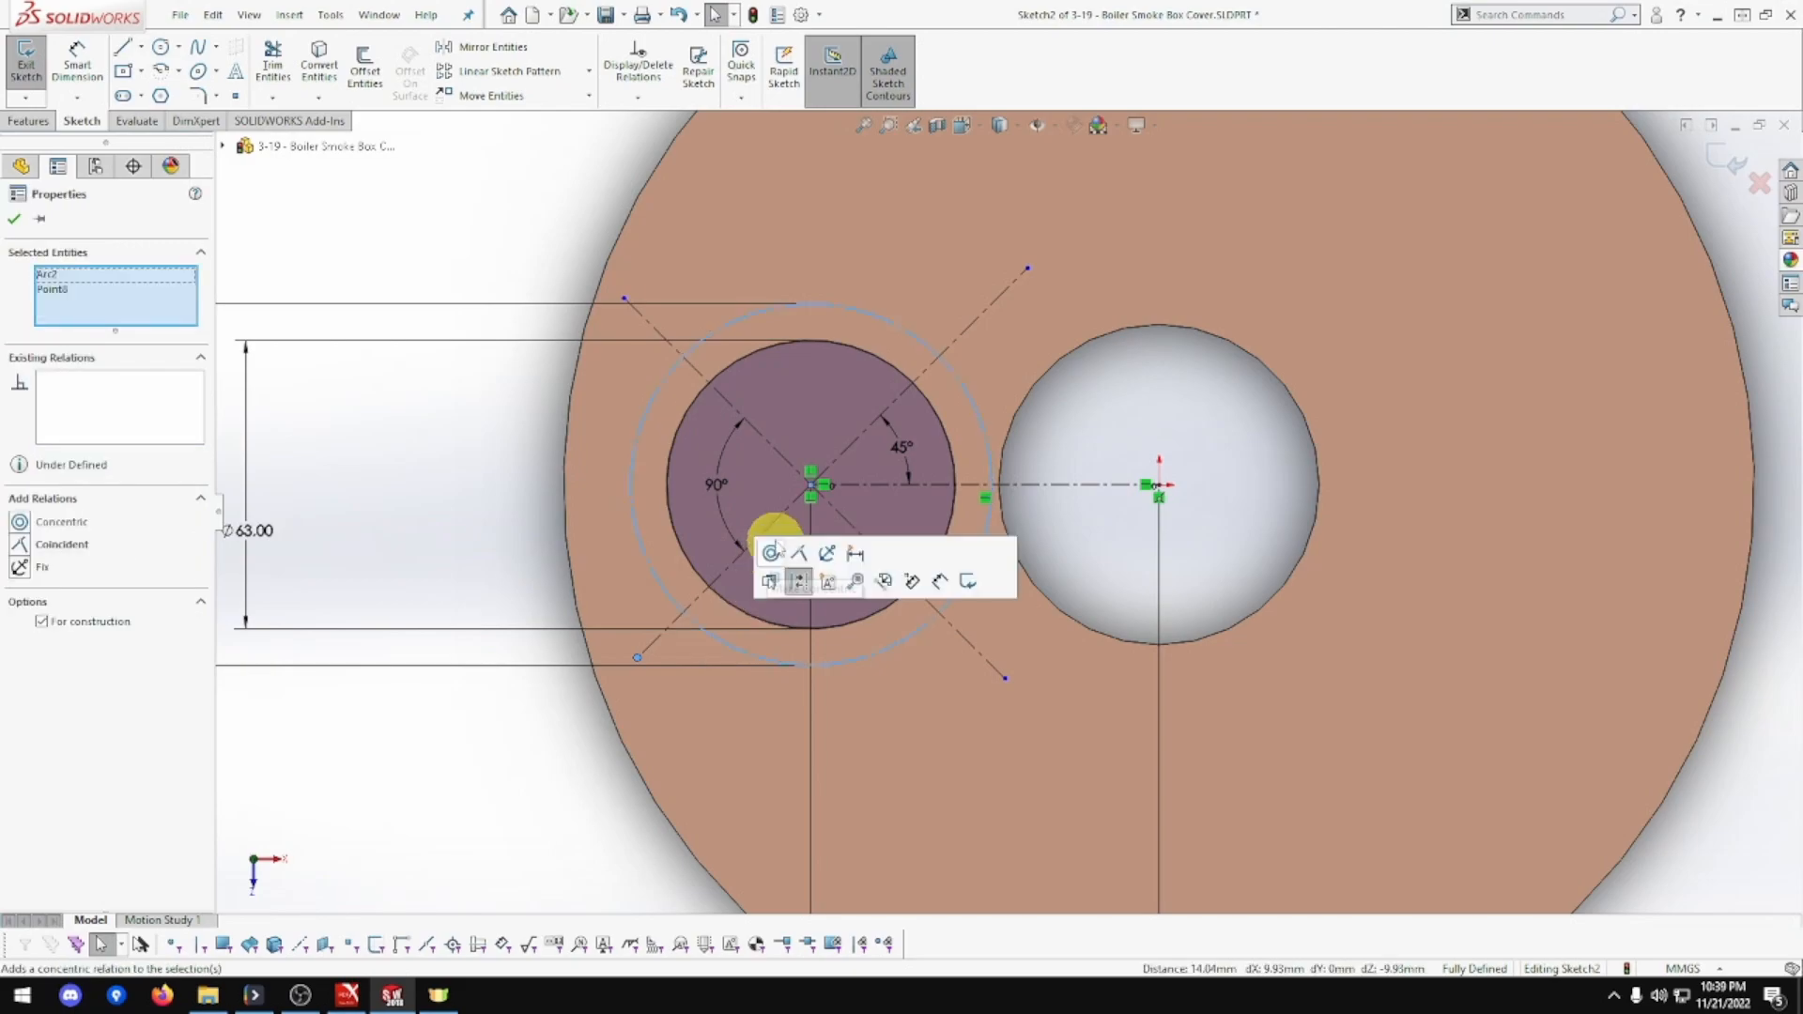
{"action": "left_click", "coordinate": [798, 556]}
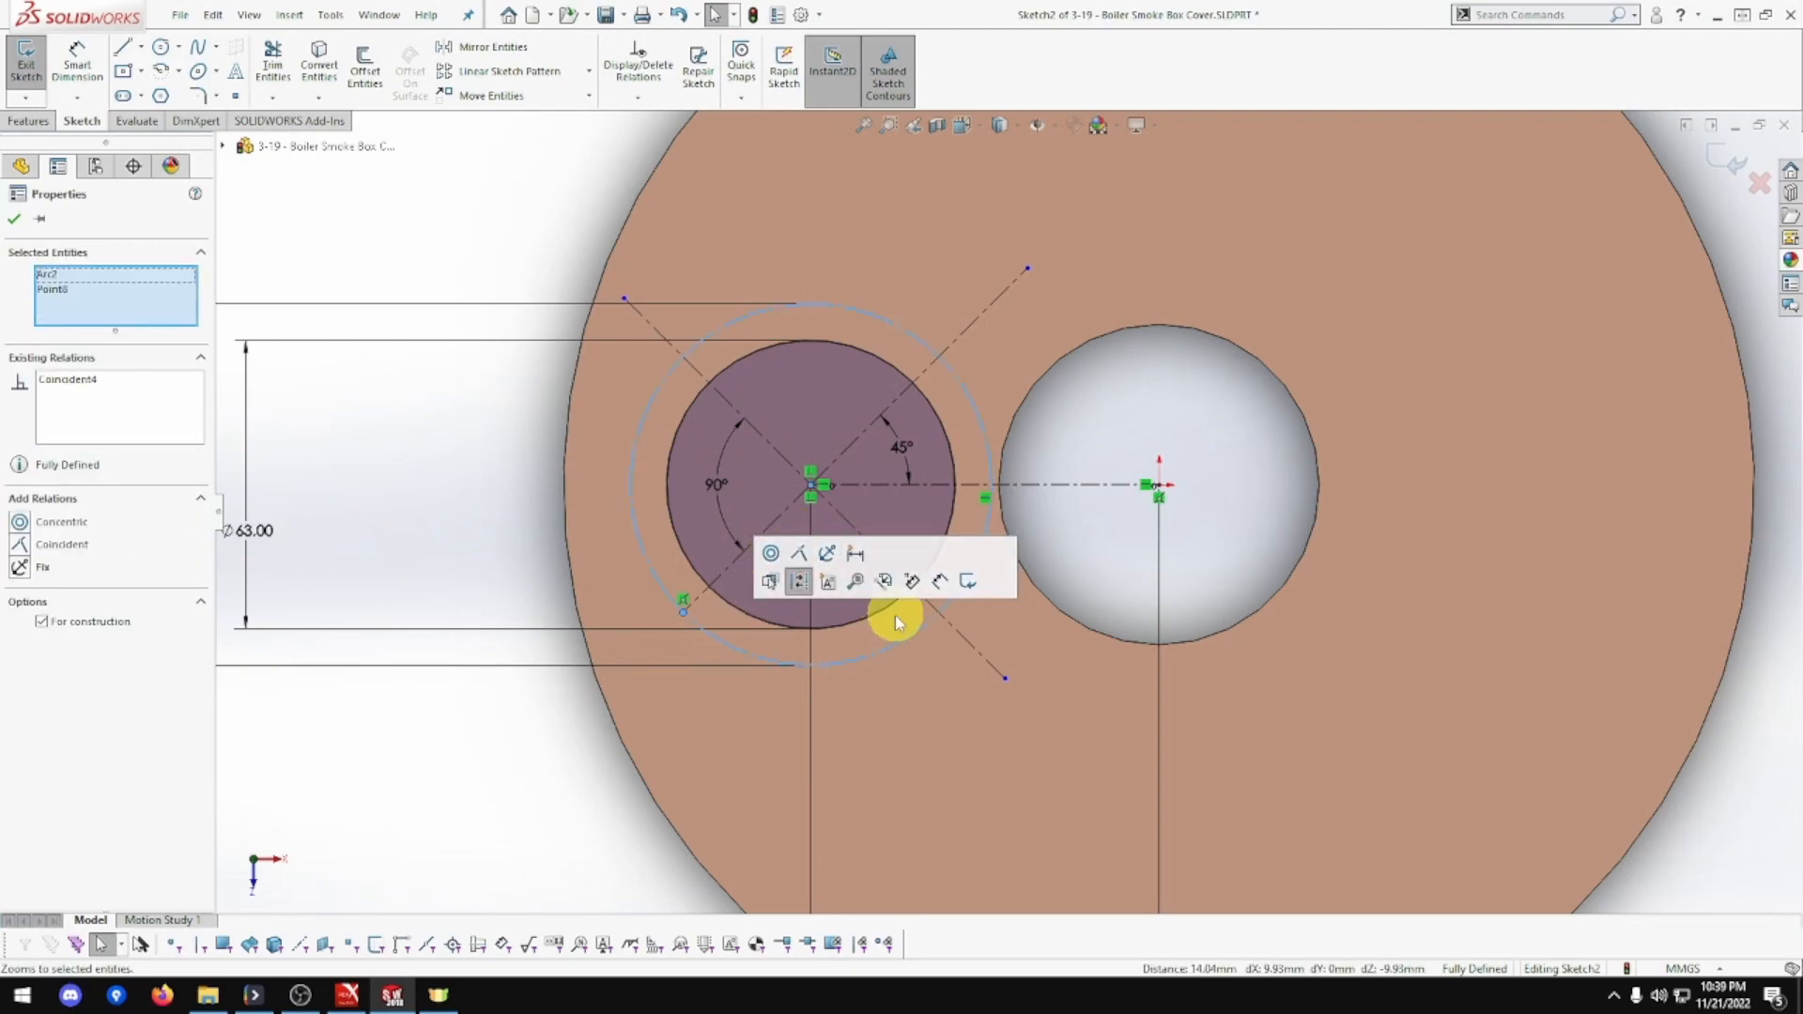
Add Coincident relations between the outer endpoints of the lower-right, upper-right and upper-left diagonal lines and the 79 mm construction circle.
{"action": "left_click", "coordinate": [1003, 677]}
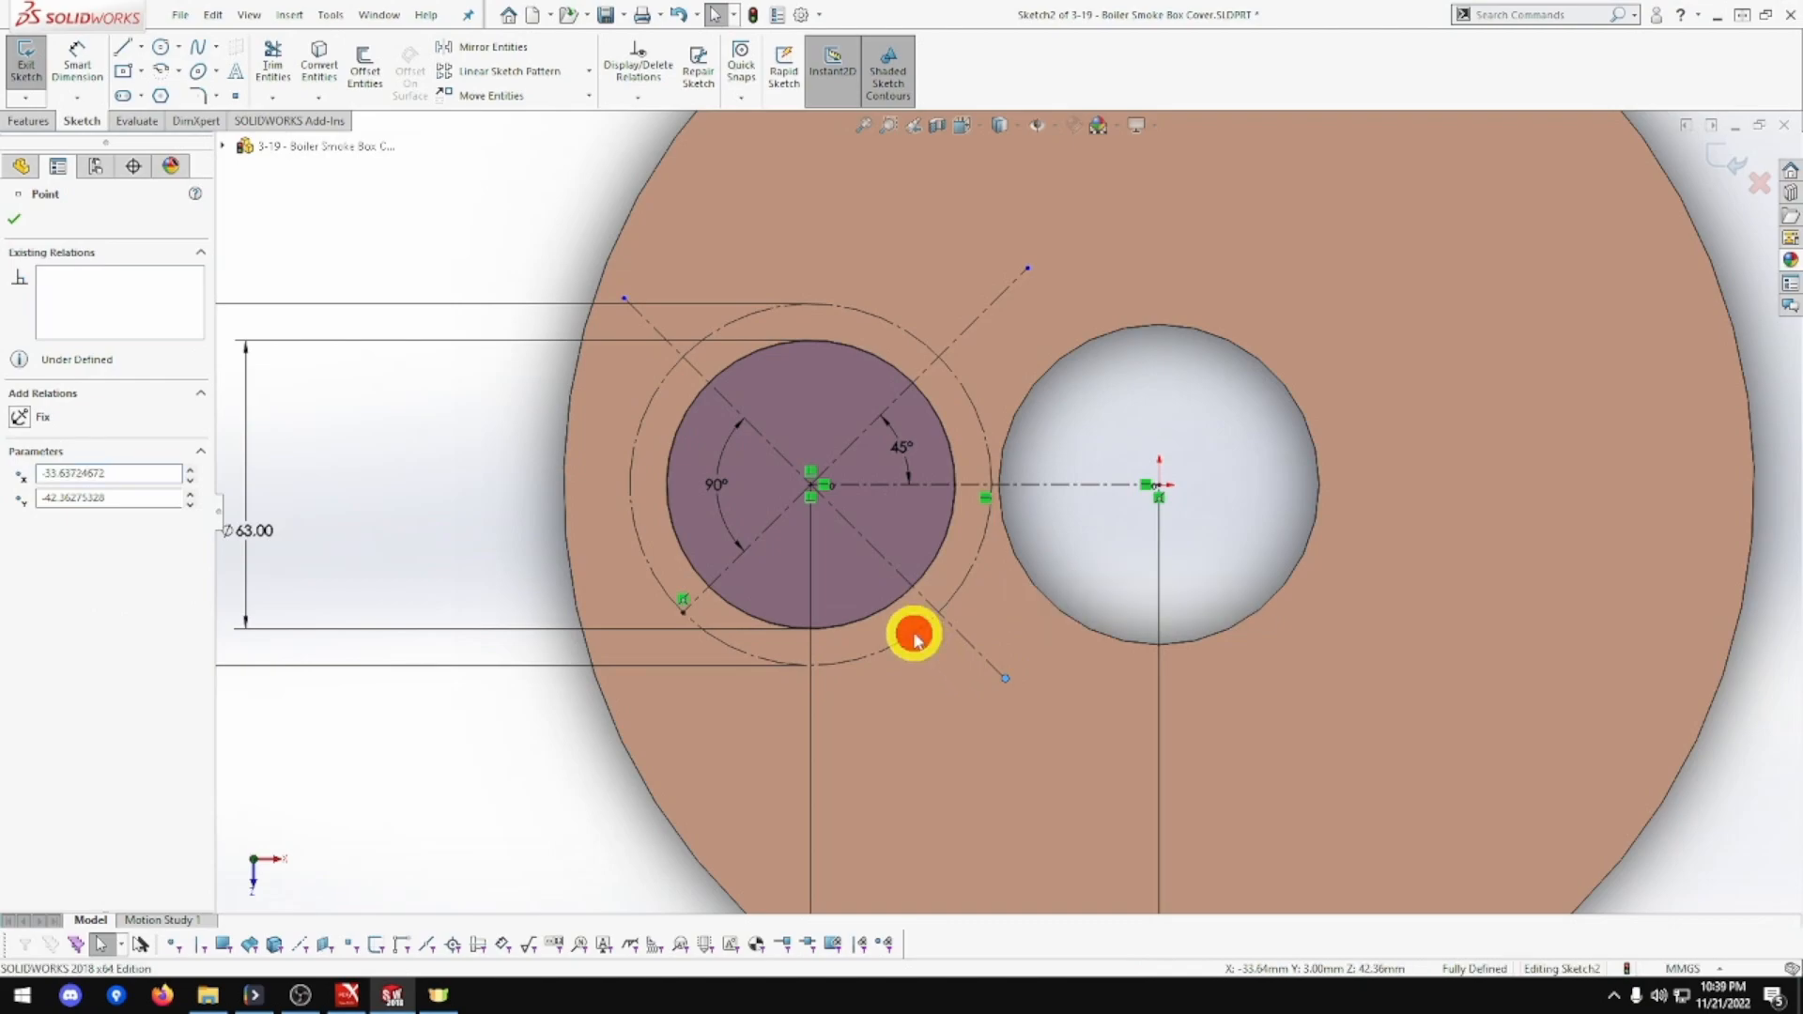
{"action": "left_click", "coordinate": [915, 633], "text": "ctrl"}
{"action": "left_click", "coordinate": [996, 552]}
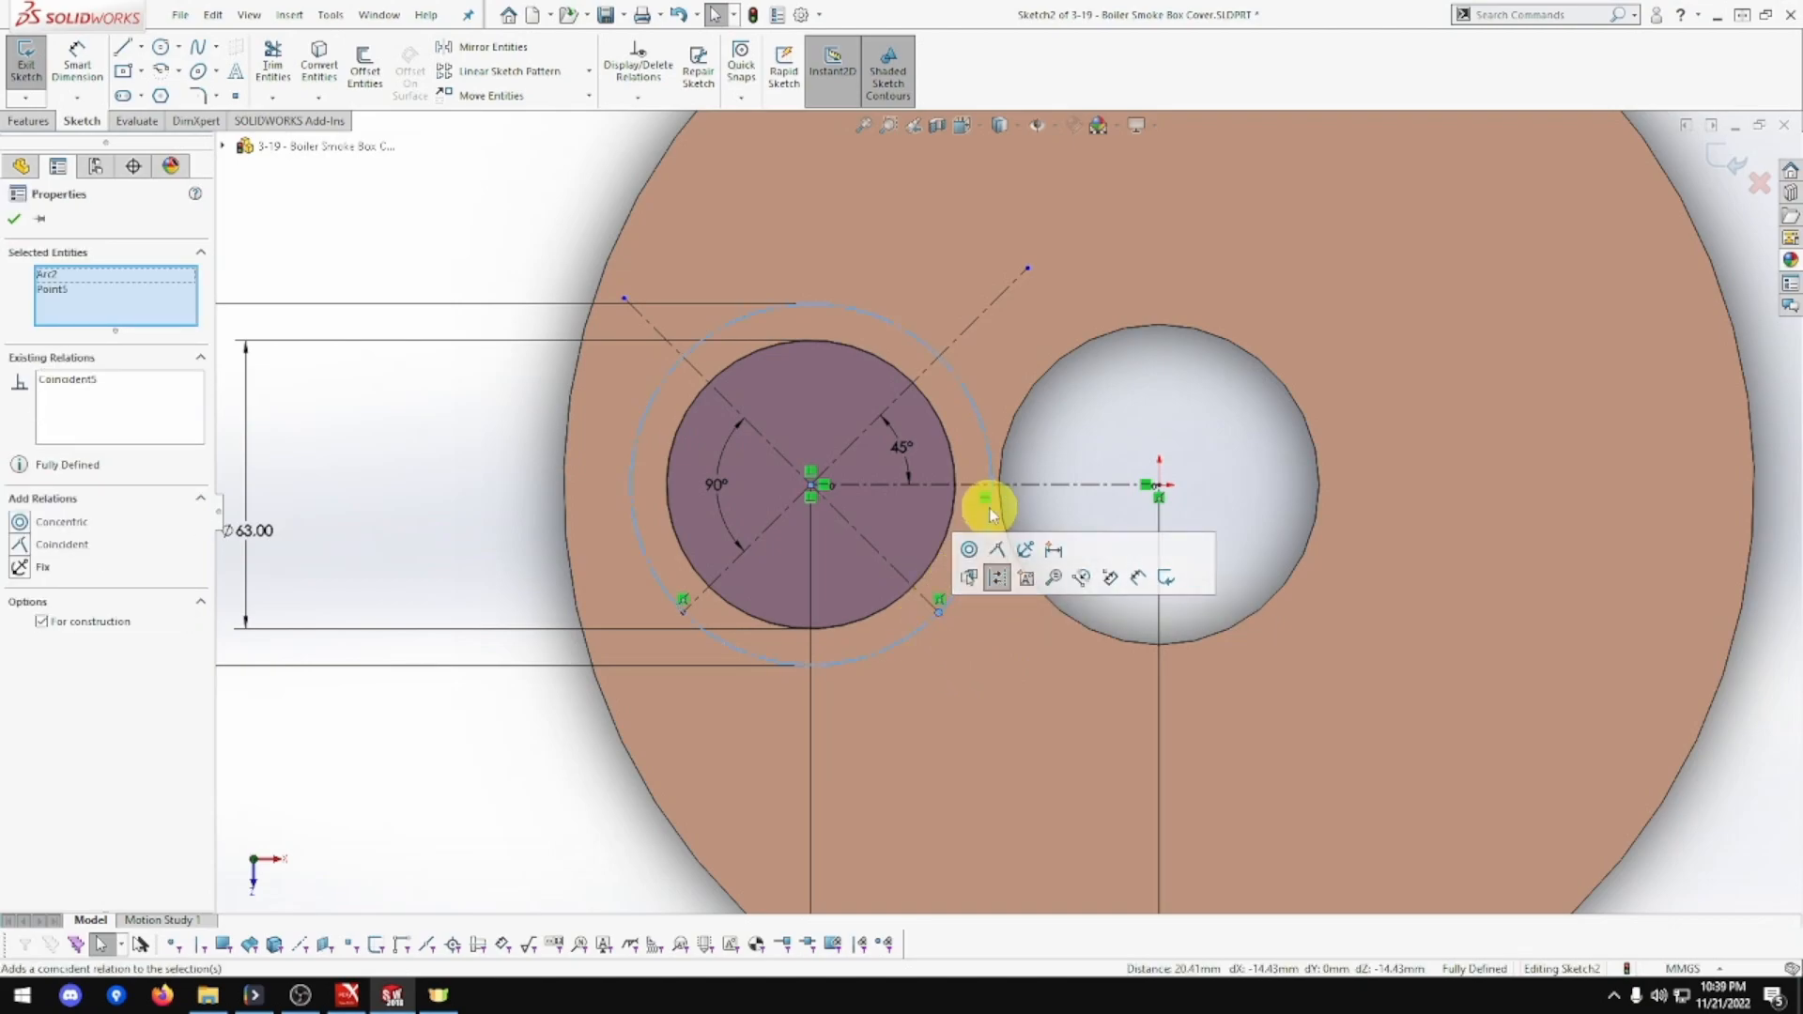
{"action": "left_click", "coordinate": [1027, 269]}
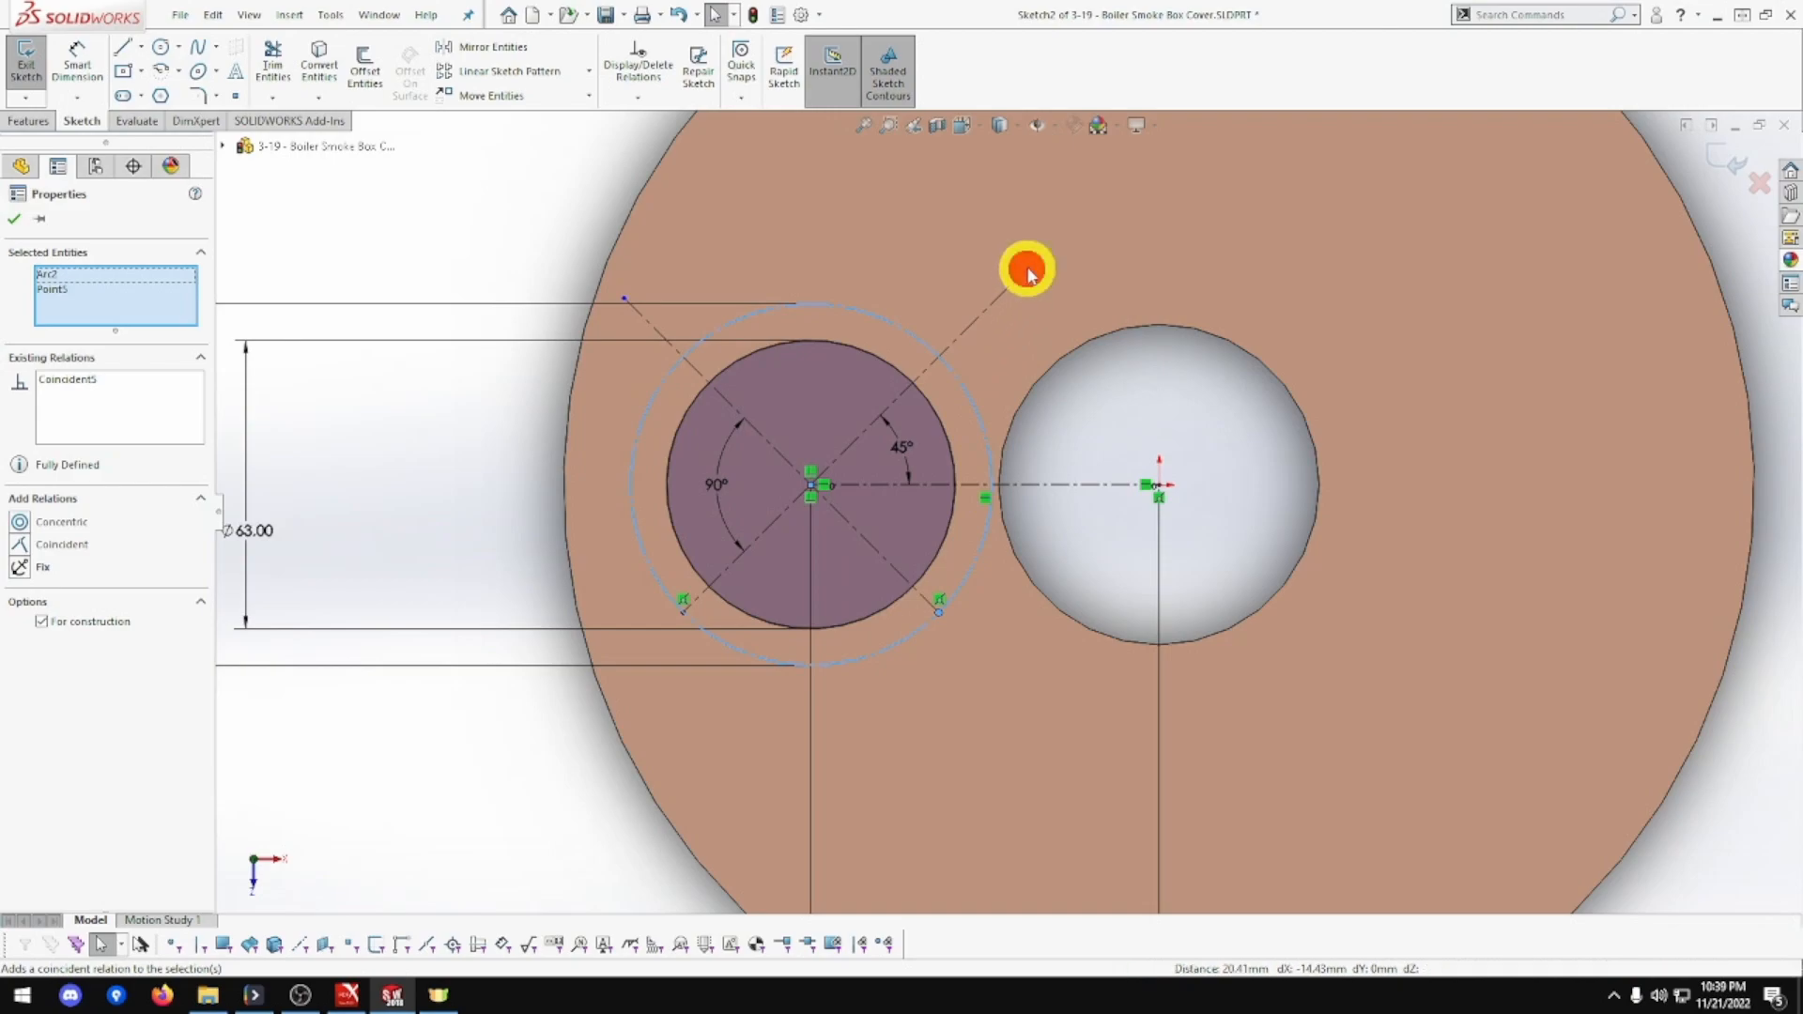
{"action": "left_click", "coordinate": [954, 379], "text": "ctrl"}
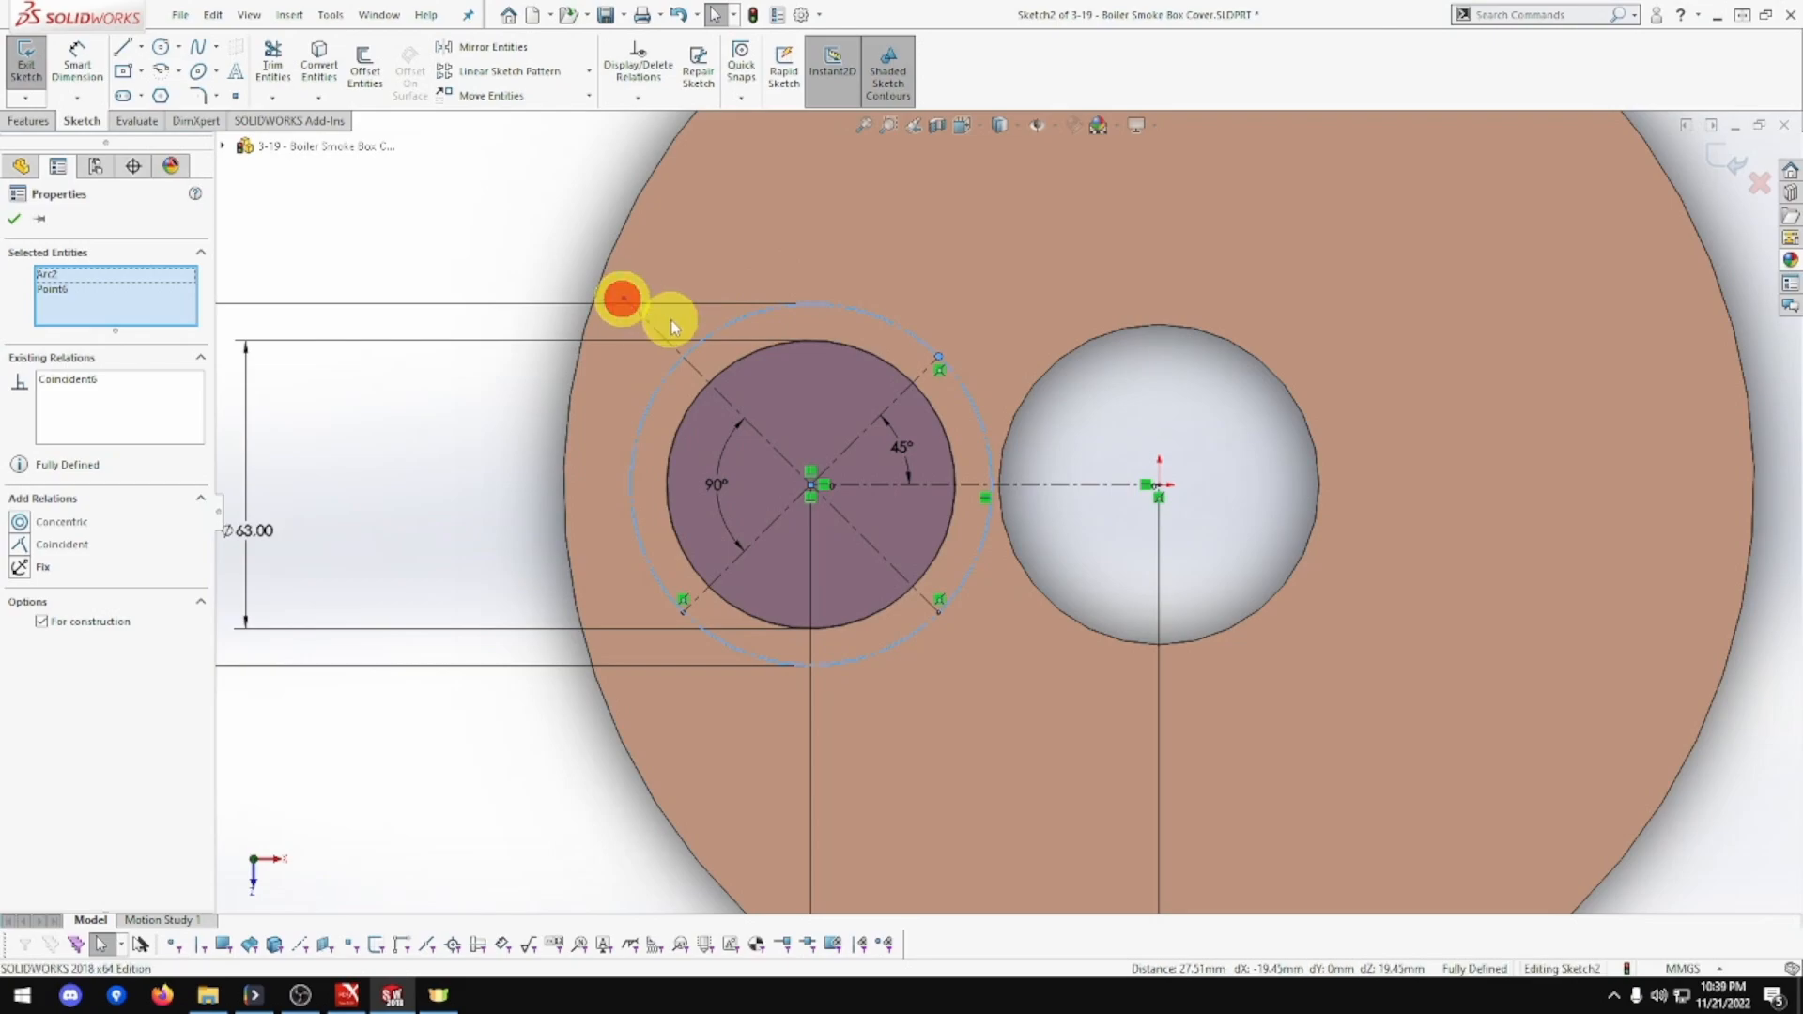
{"action": "left_click", "coordinate": [622, 298]}
{"action": "left_click", "coordinate": [717, 330], "text": "ctrl"}
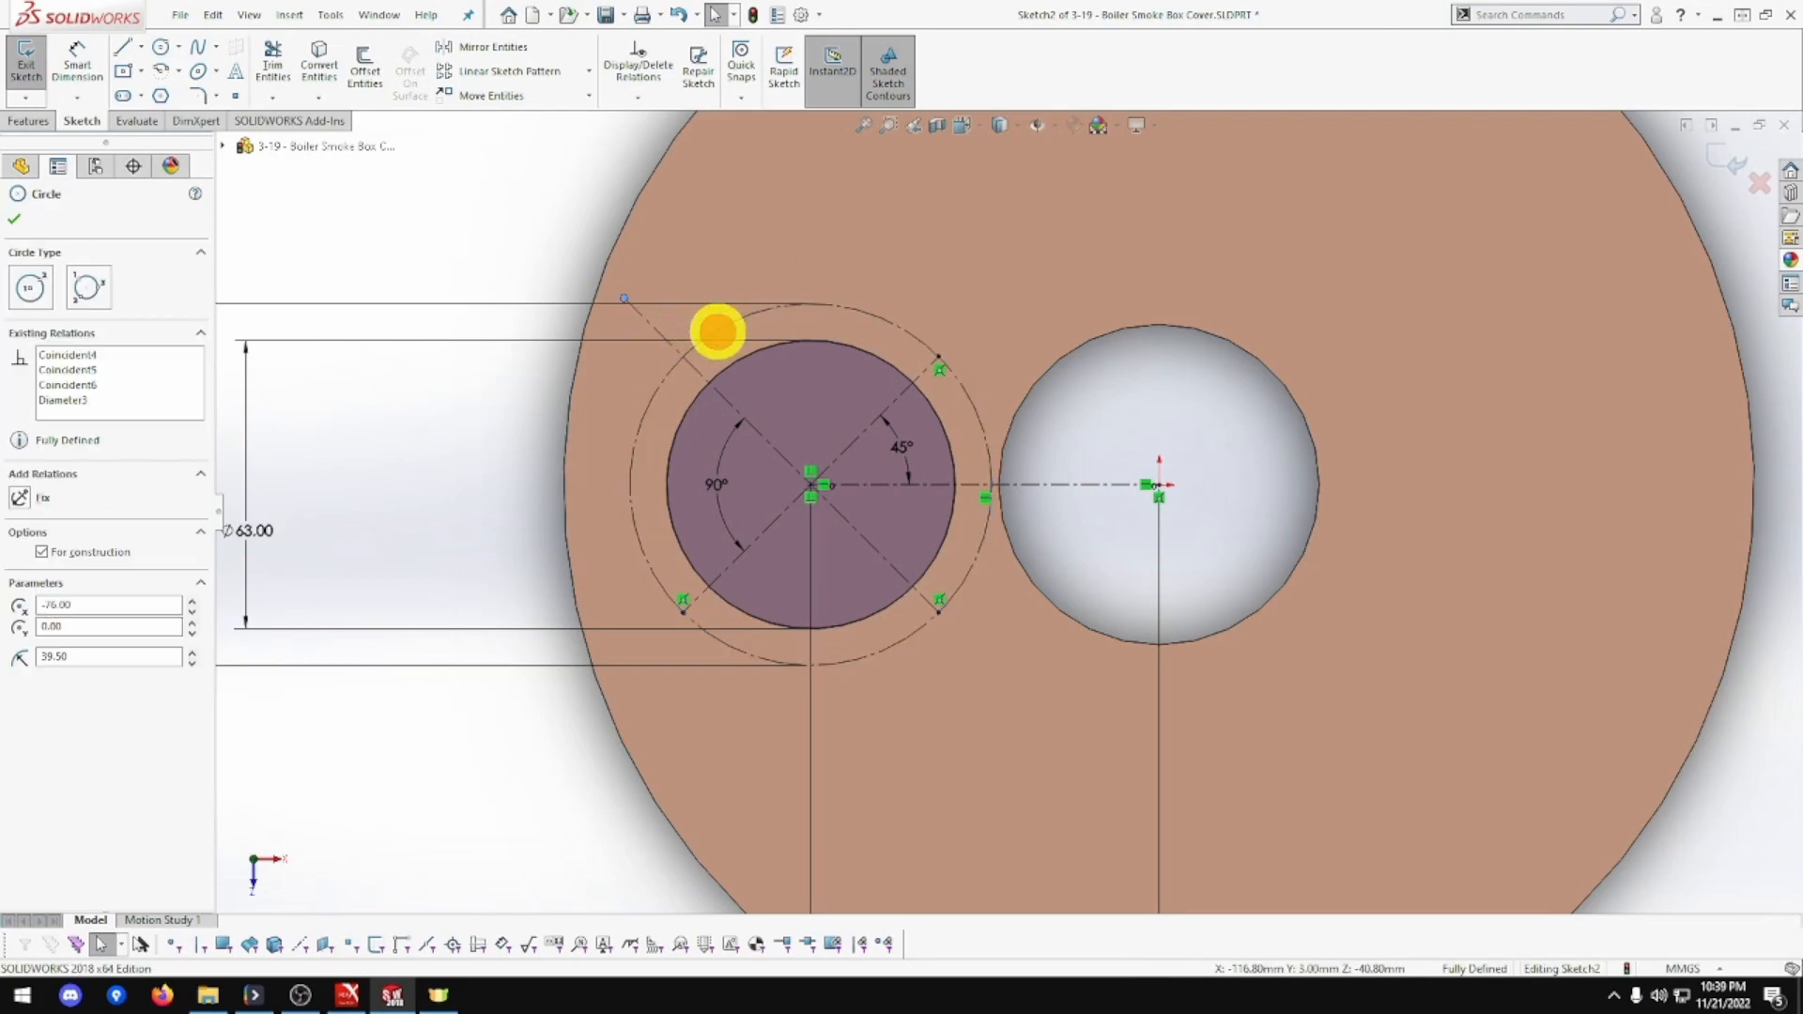
{"action": "left_click", "coordinate": [801, 244]}
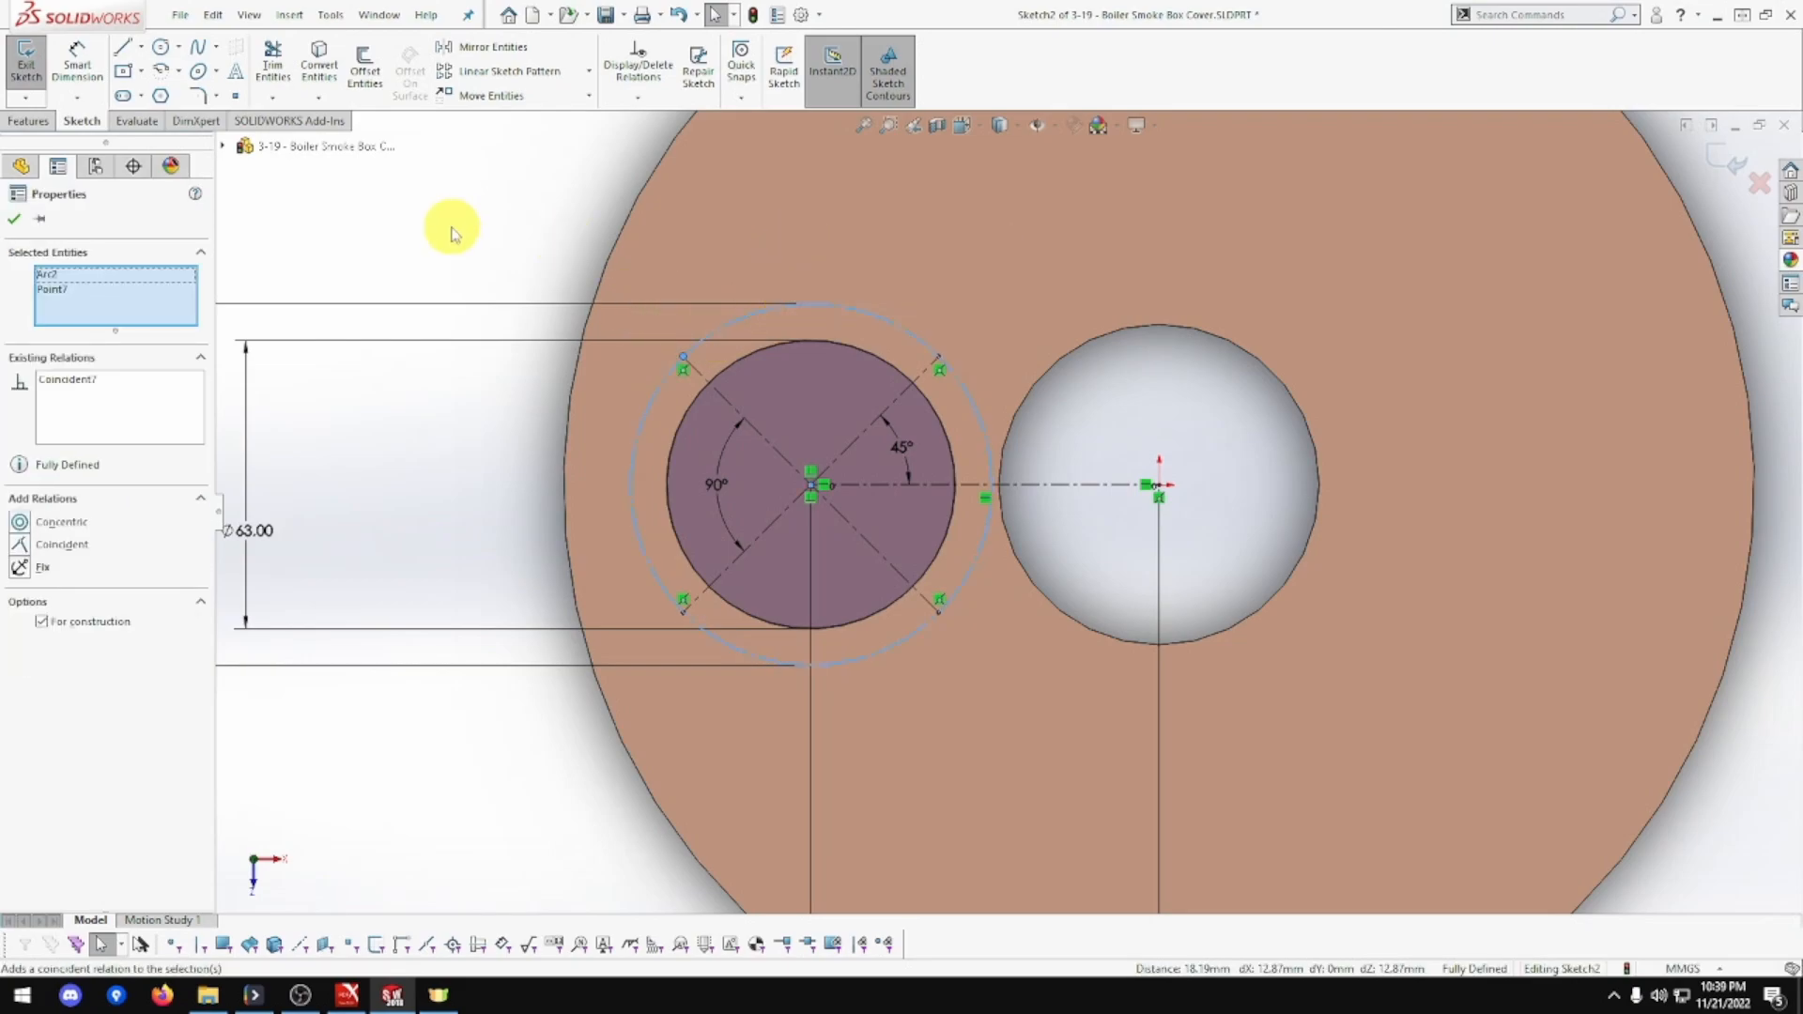
Sketch circles on the diagonal lines' outer endpoints with radii of about 6 mm upper-left, 15 mm upper-right, 6 mm lower-right and 9 mm lower-left.
{"action": "left_click", "coordinate": [161, 49]}
{"action": "left_click", "coordinate": [684, 358]}
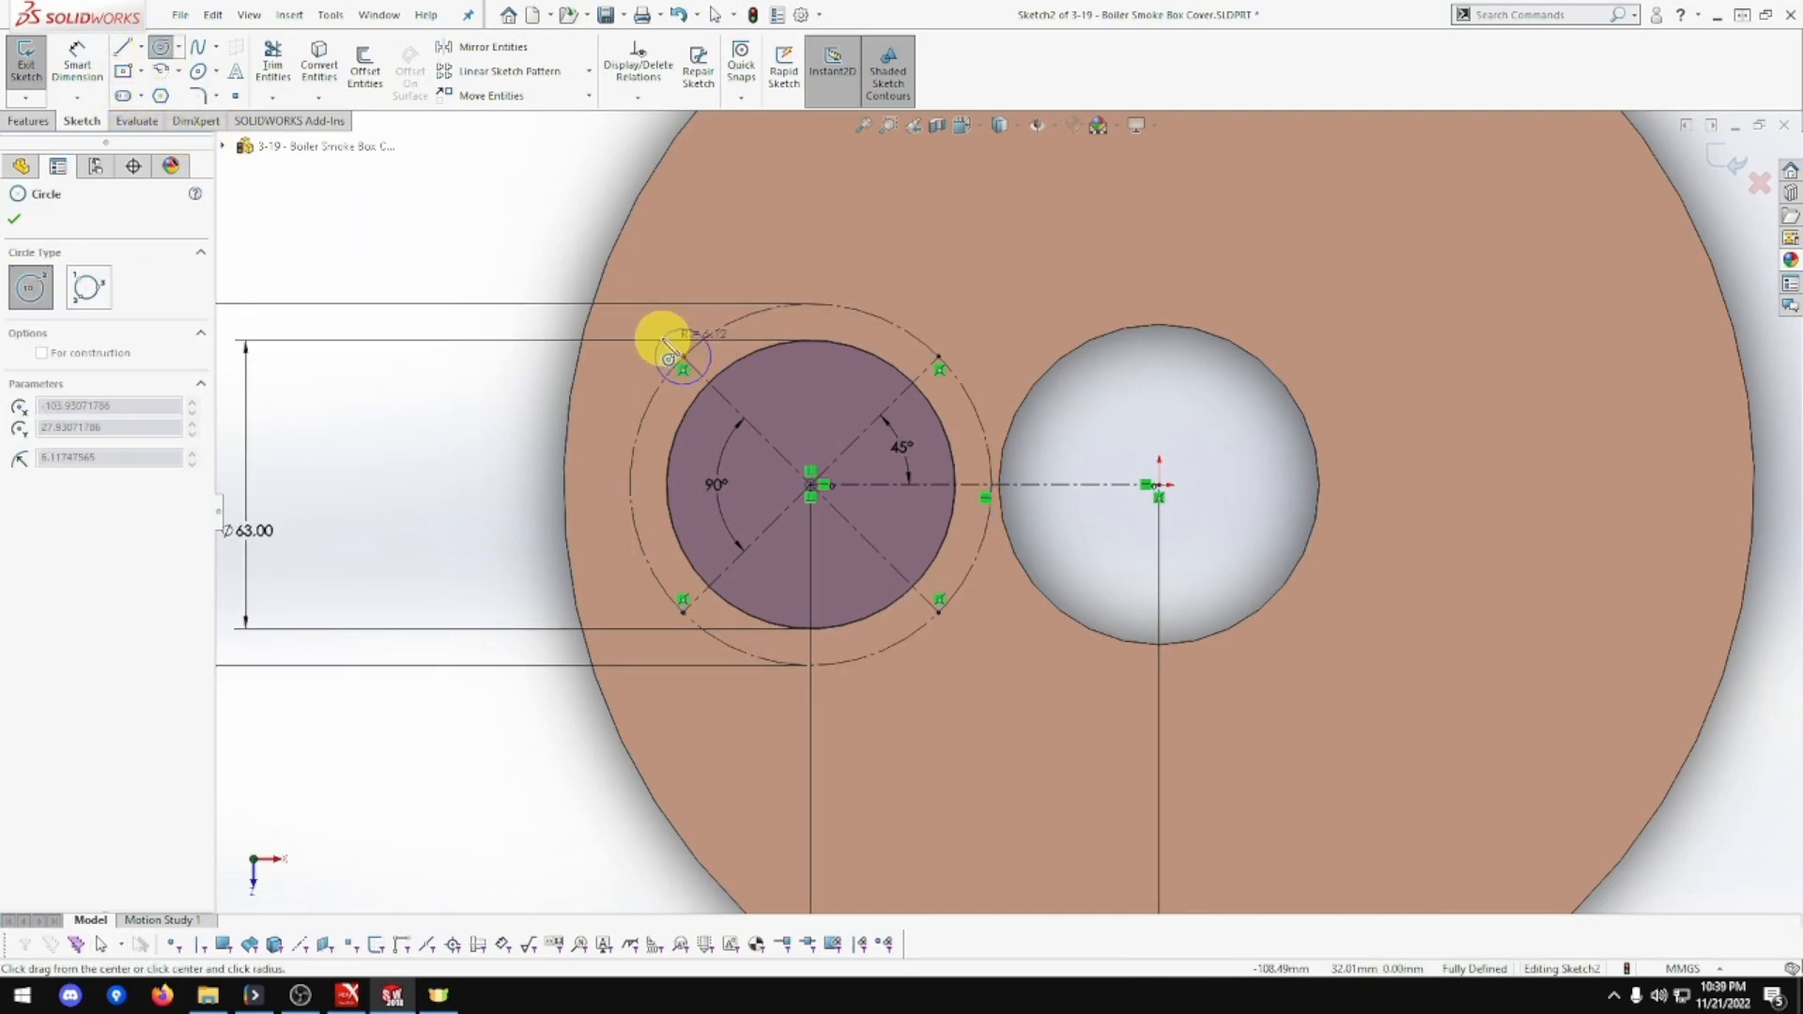
{"action": "left_click", "coordinate": [665, 339]}
{"action": "left_click", "coordinate": [940, 358]}
{"action": "left_click", "coordinate": [1002, 340]}
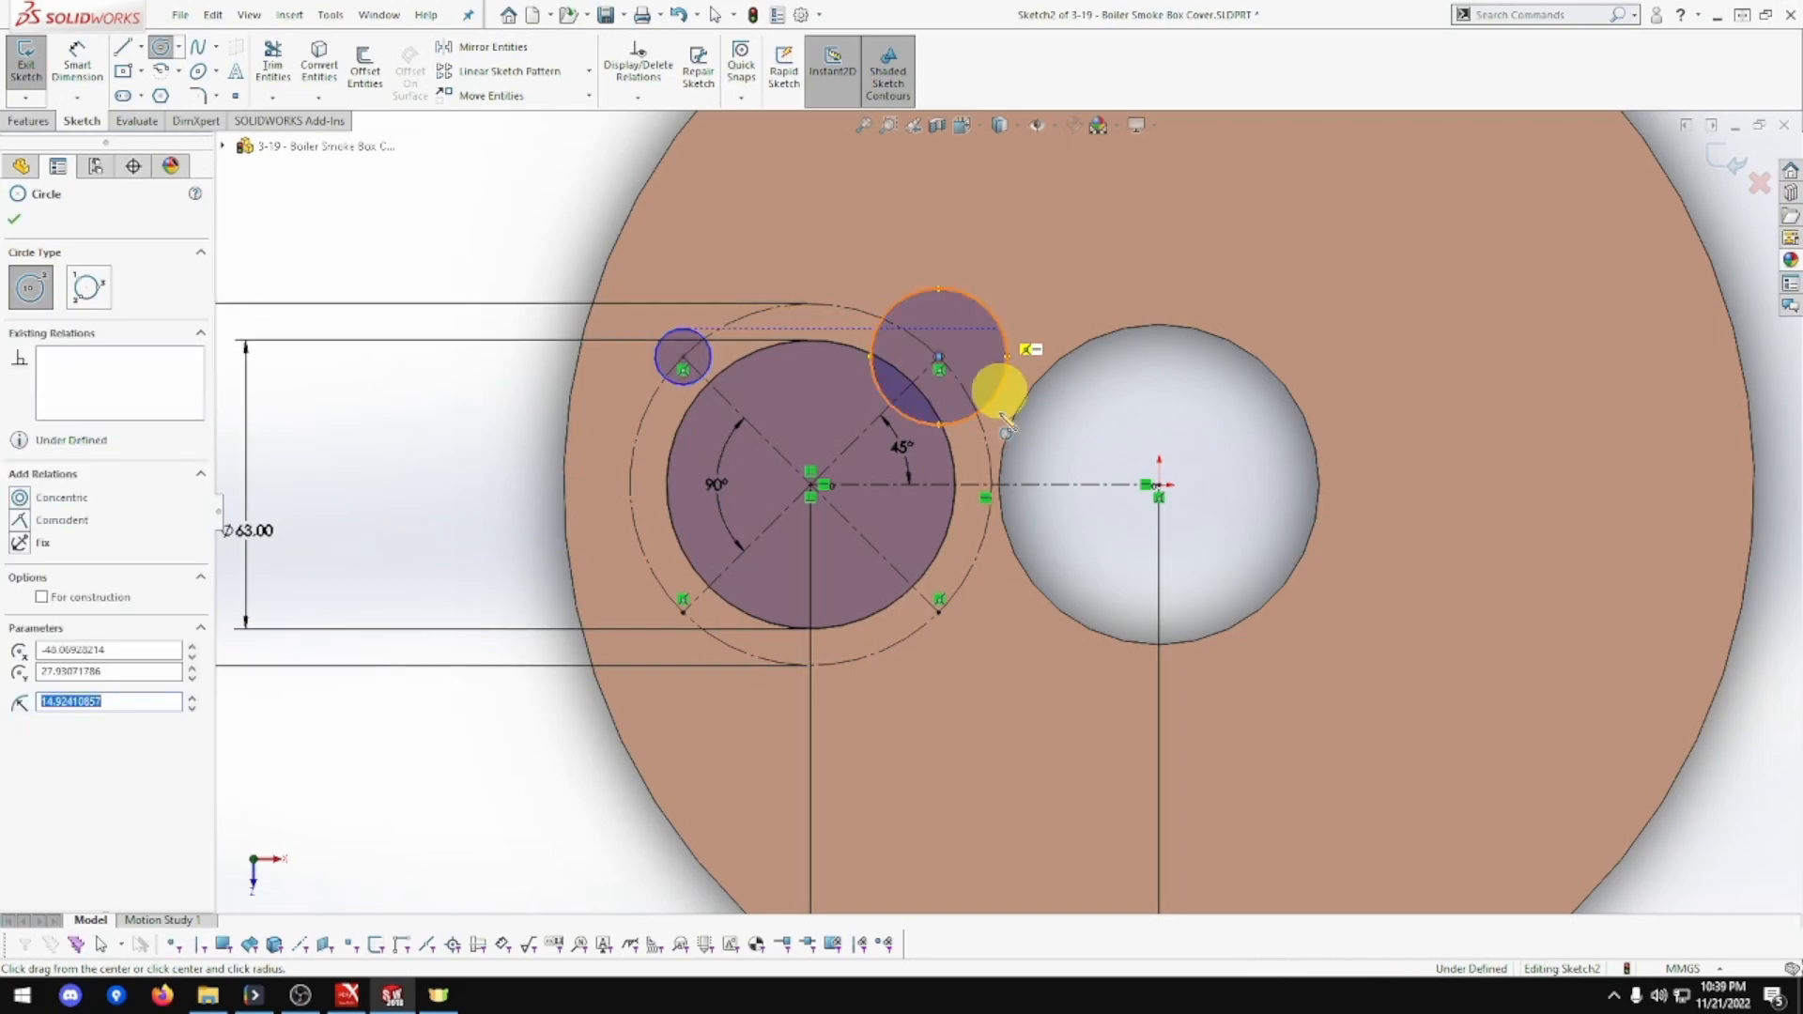
{"action": "left_click", "coordinate": [939, 599]}
{"action": "left_click", "coordinate": [961, 632]}
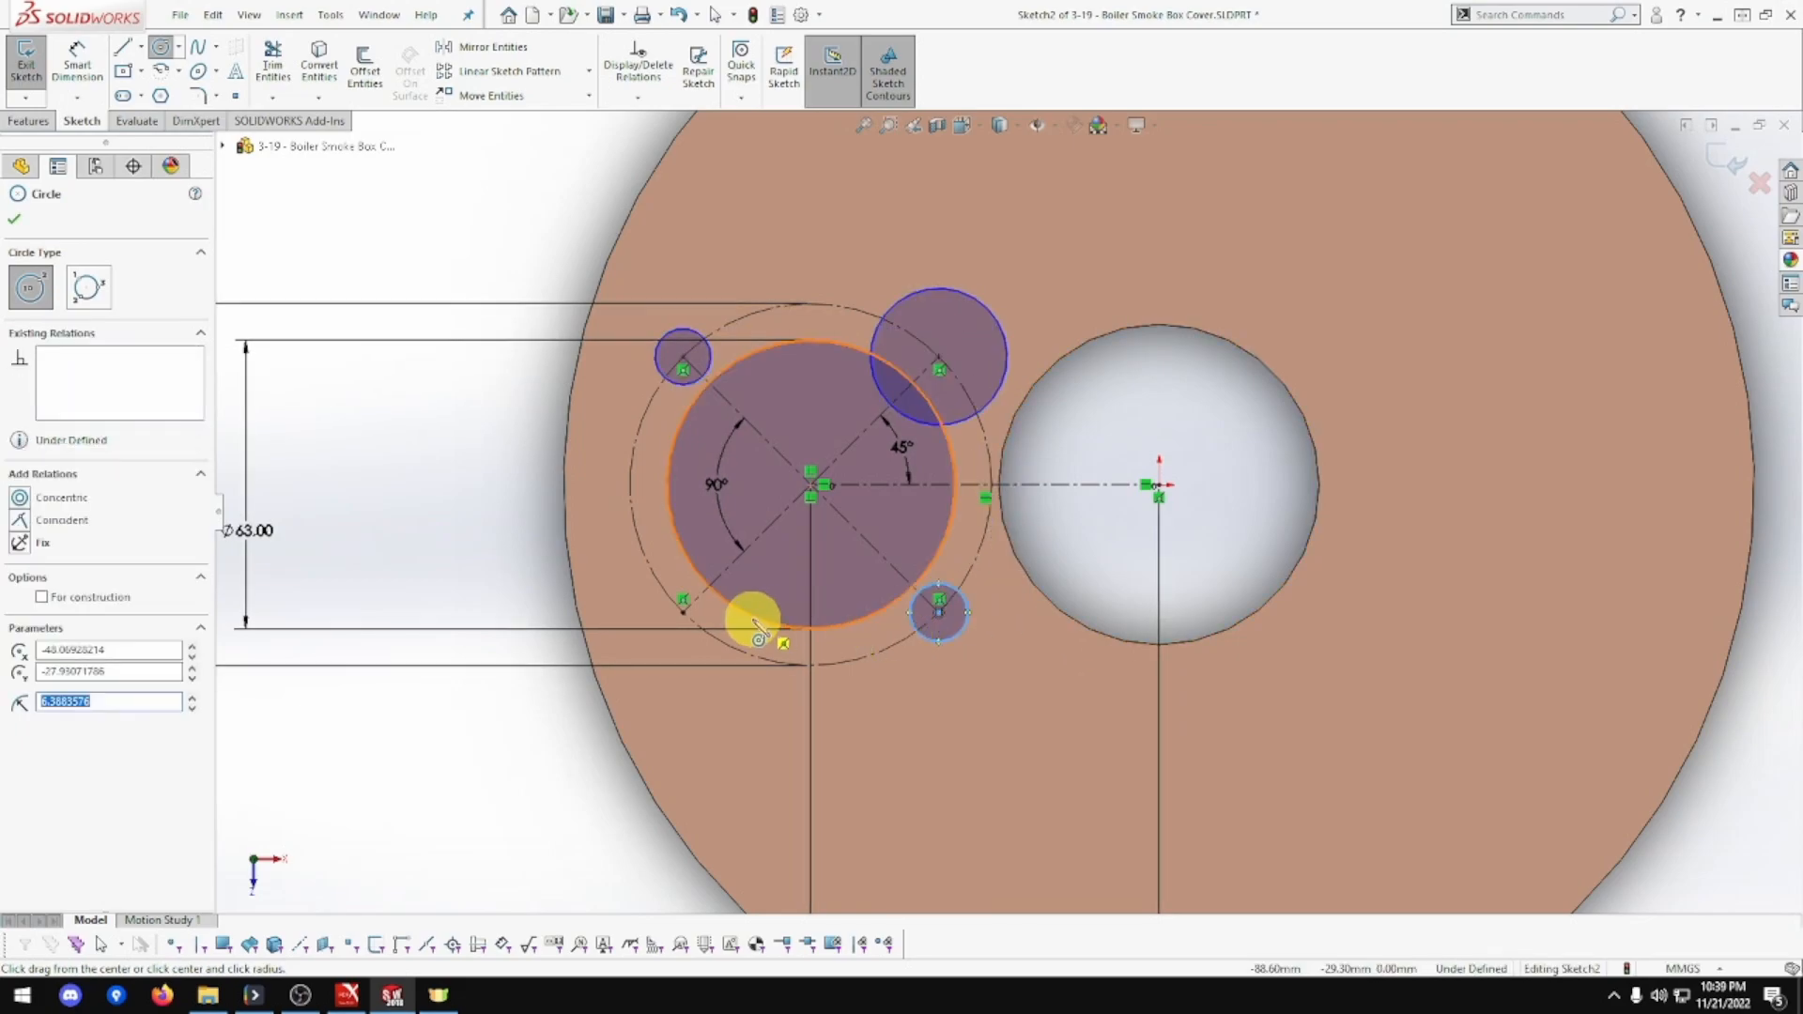
{"action": "left_click", "coordinate": [683, 613]}
{"action": "left_click", "coordinate": [688, 652]}
{"action": "key", "text": "Escape"}
Add an Equal relation between the four circles at the diagonal lines' outer endpoints.
{"action": "left_click", "coordinate": [674, 652]}
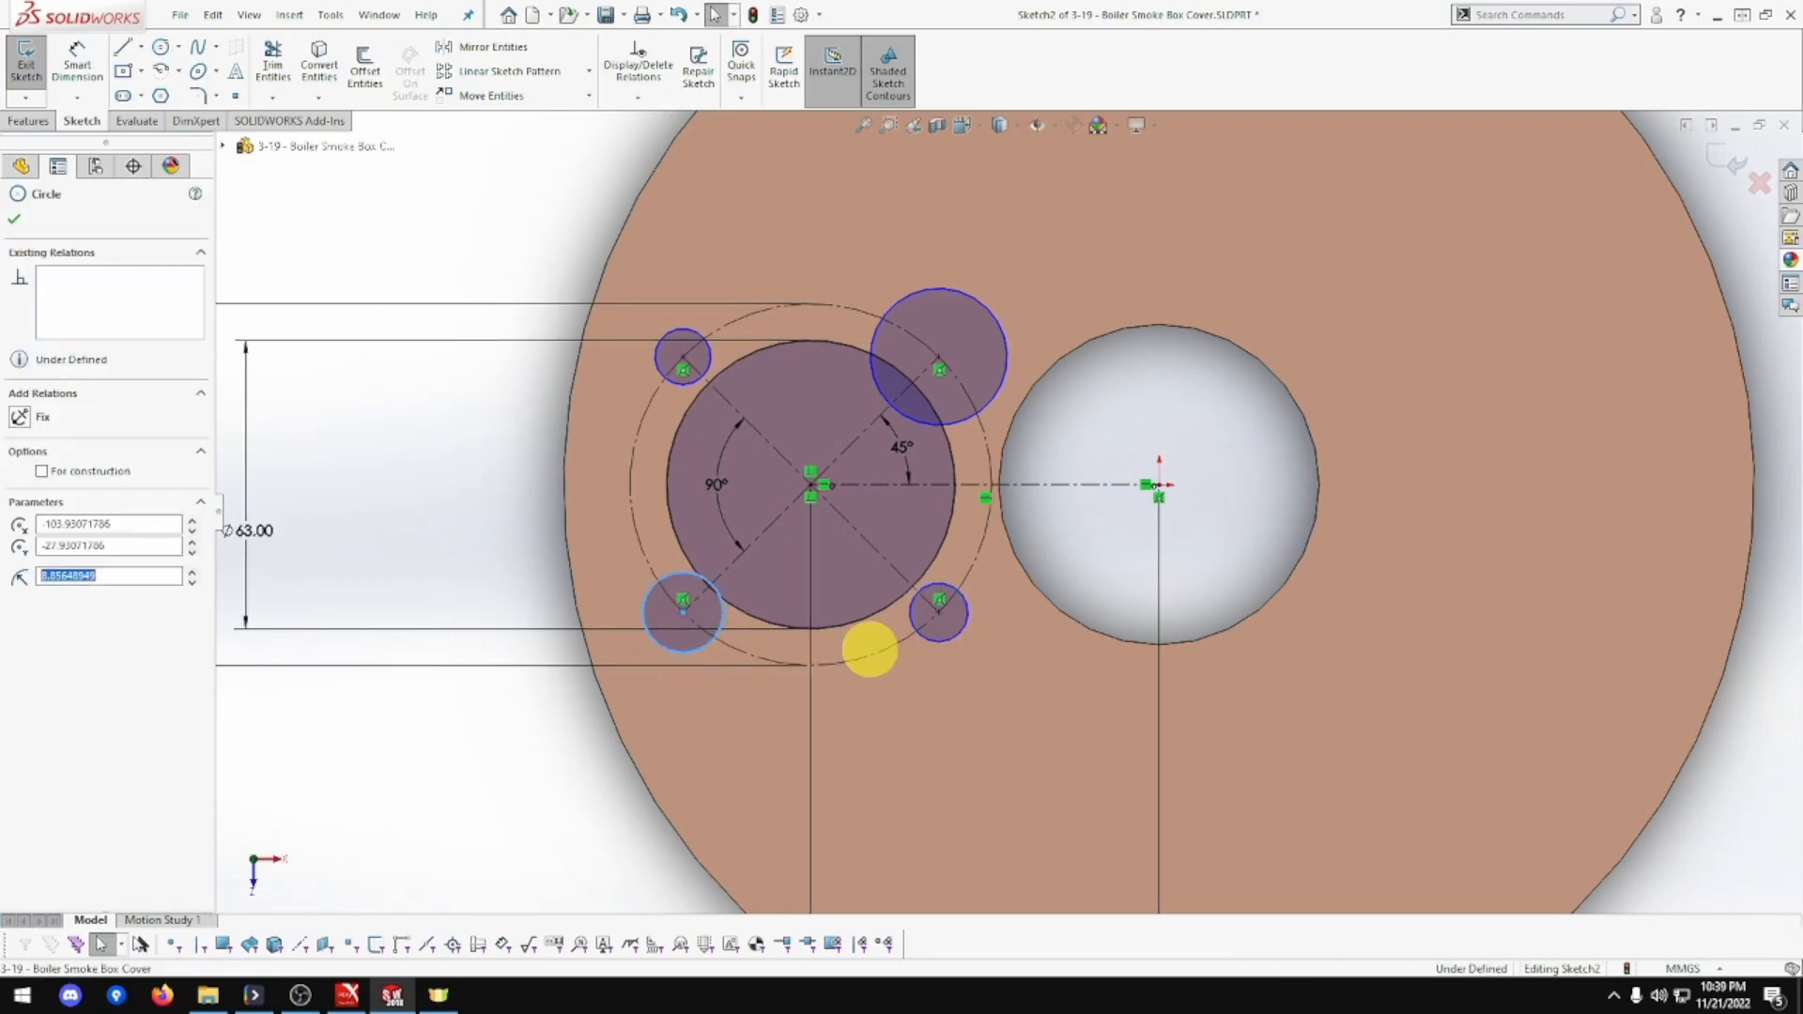
{"action": "left_click", "coordinate": [930, 632], "text": "ctrl"}
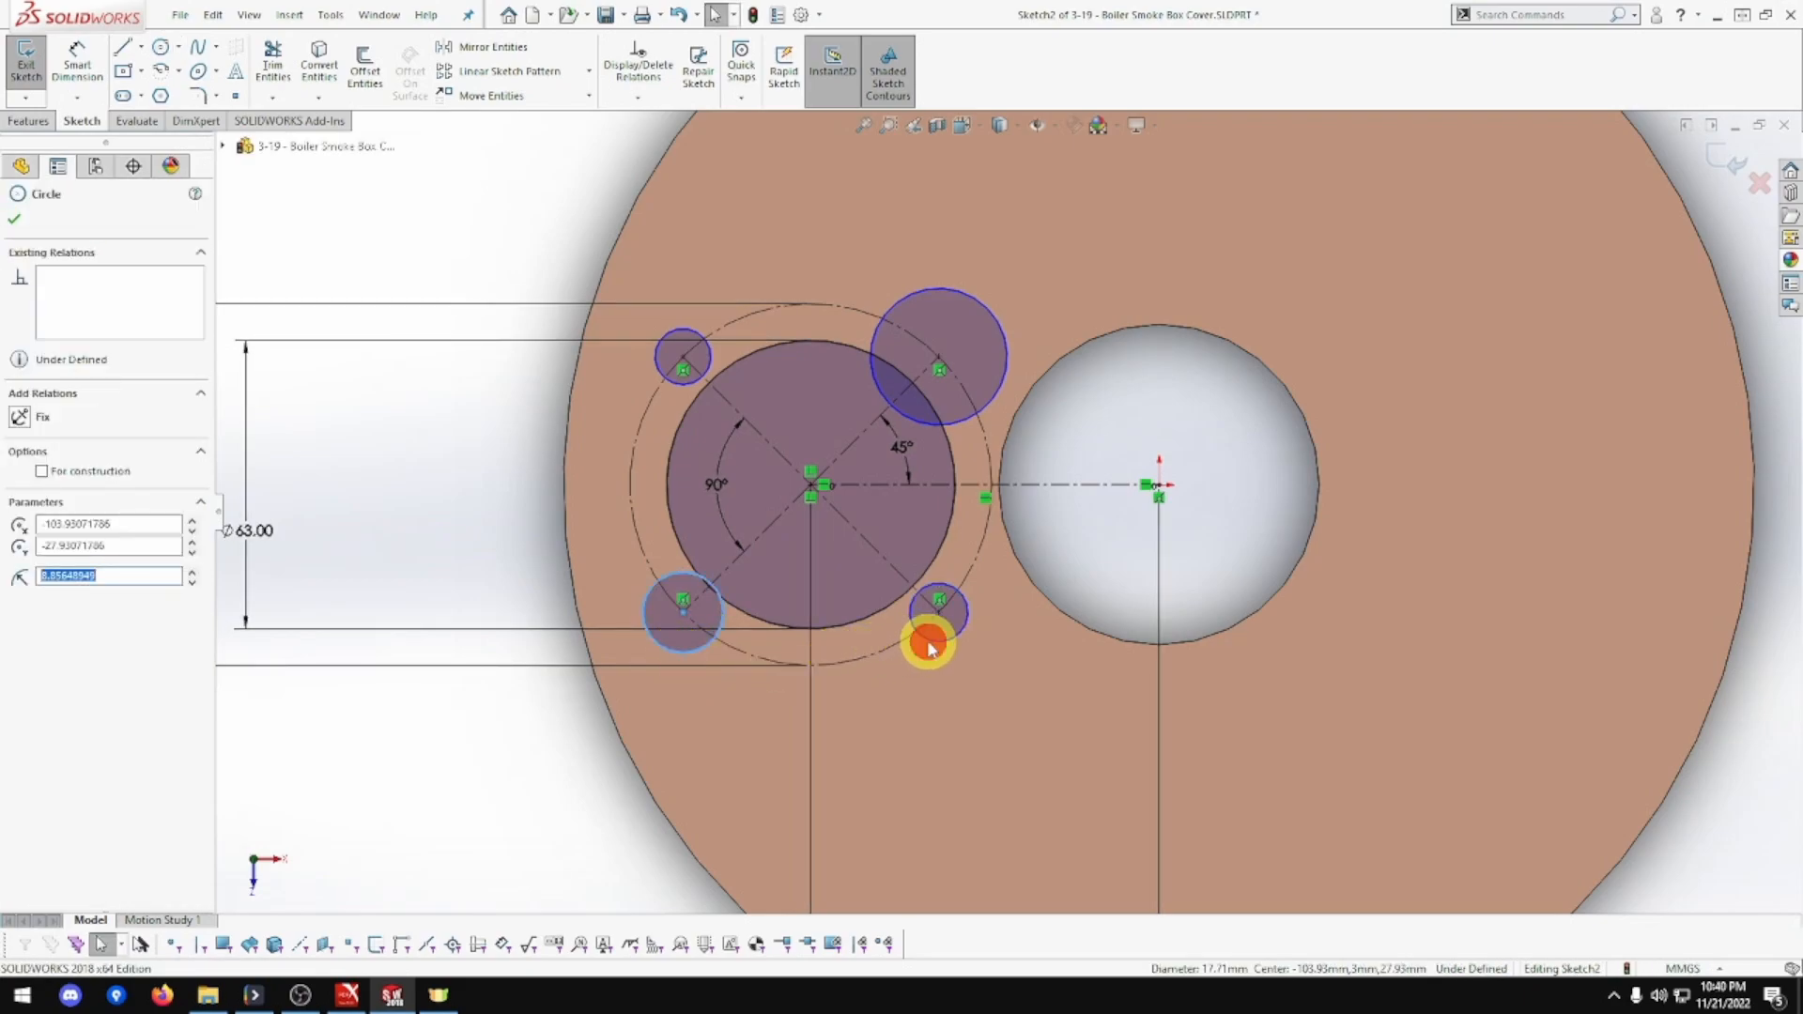
{"action": "left_click", "coordinate": [967, 419], "text": "ctrl"}
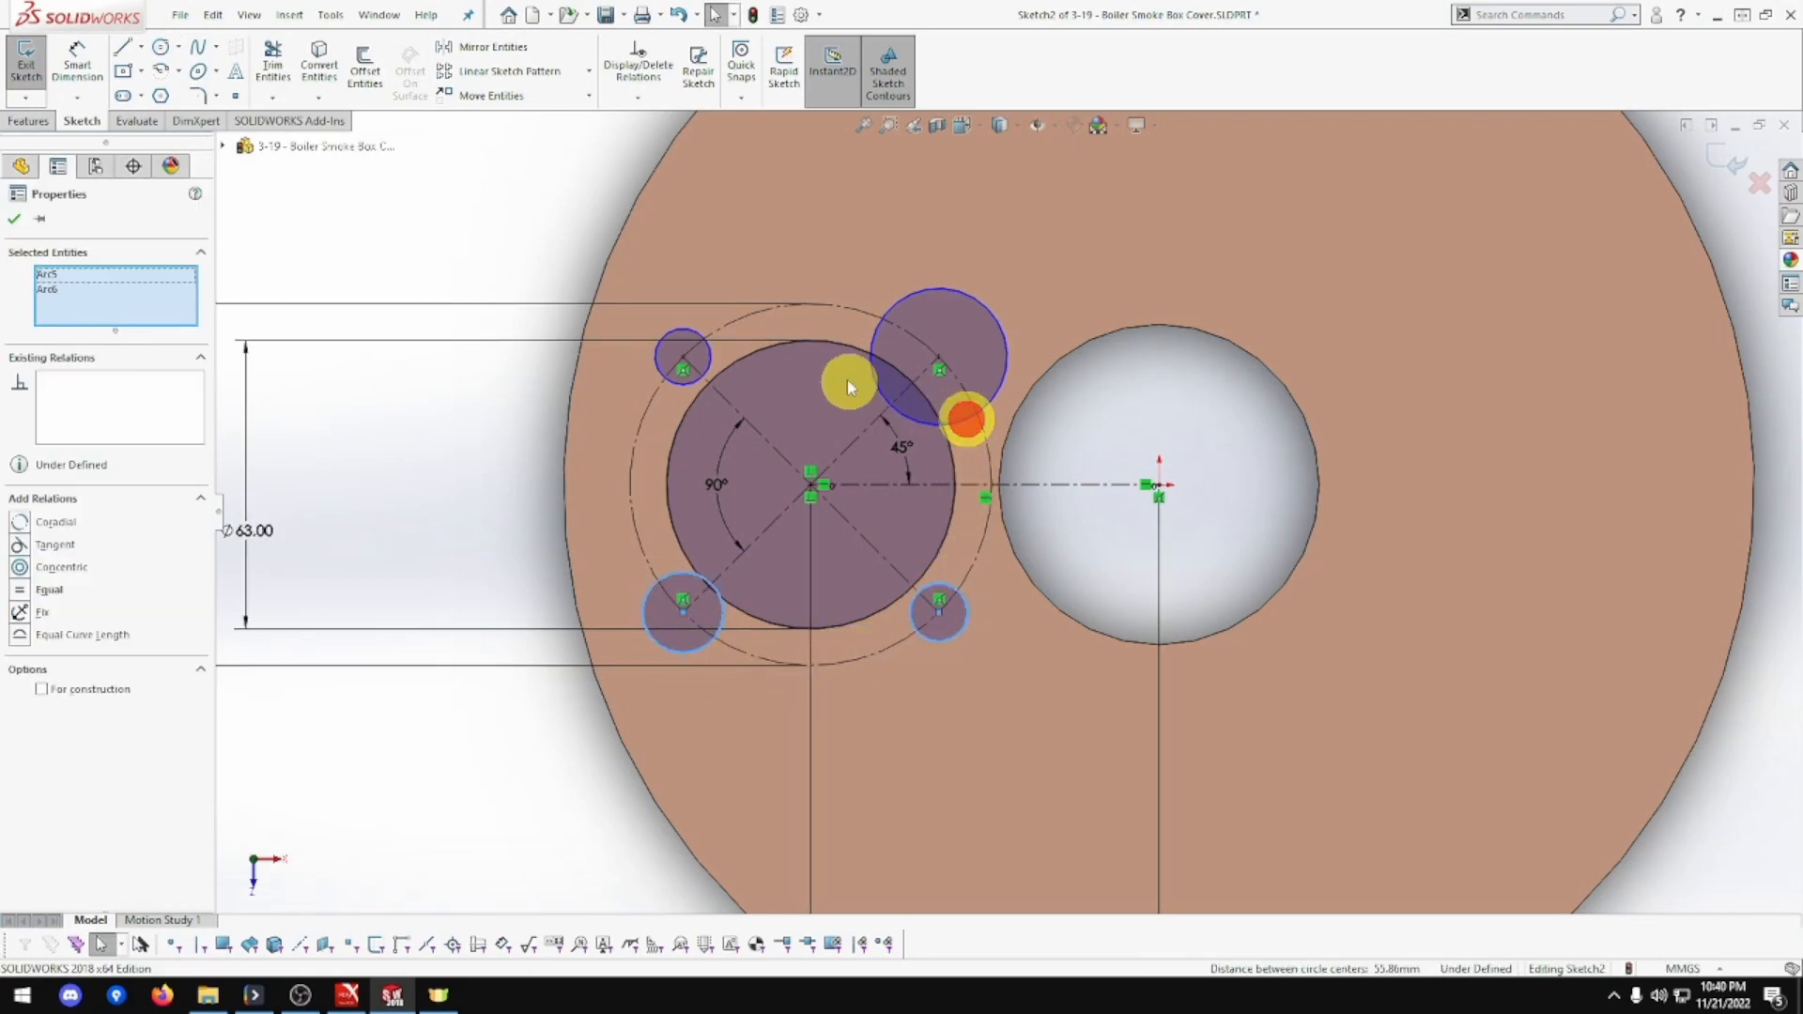
{"action": "left_click", "coordinate": [712, 366], "text": "ctrl"}
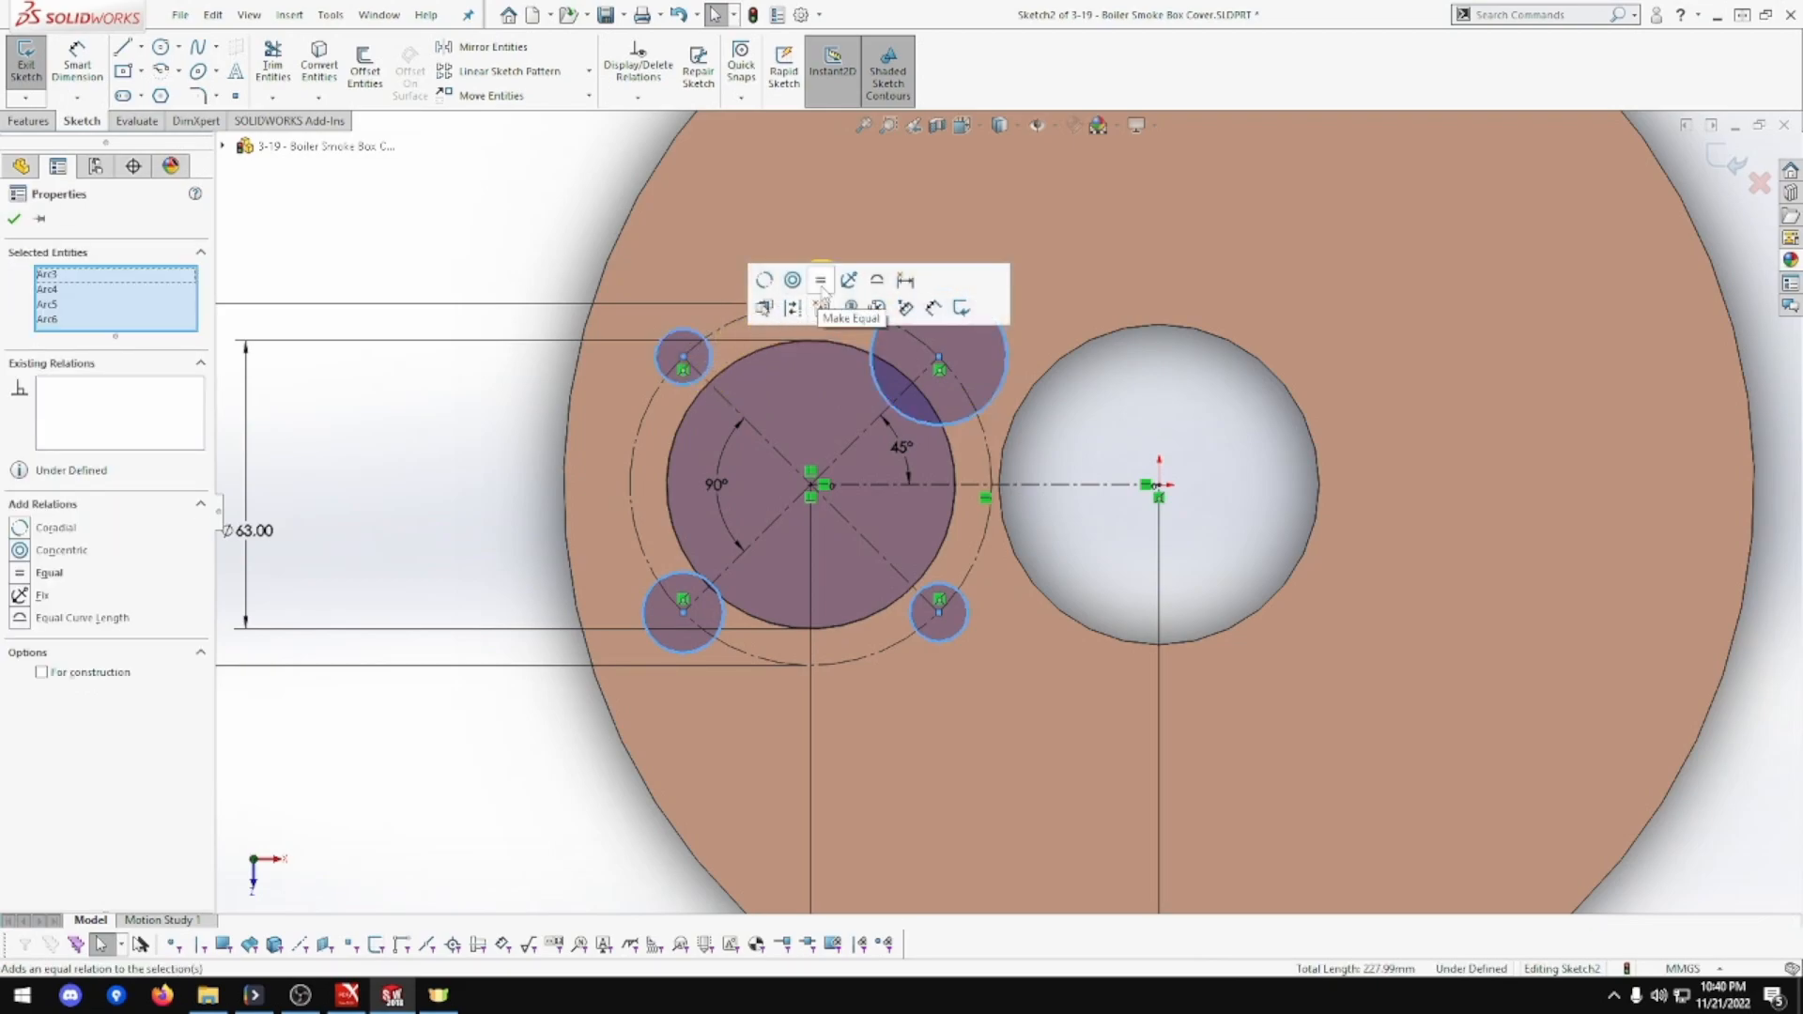
{"action": "left_click", "coordinate": [822, 280]}
Dimension the upper-left small circle's diameter to 6 mm.
{"action": "left_click", "coordinate": [78, 82]}
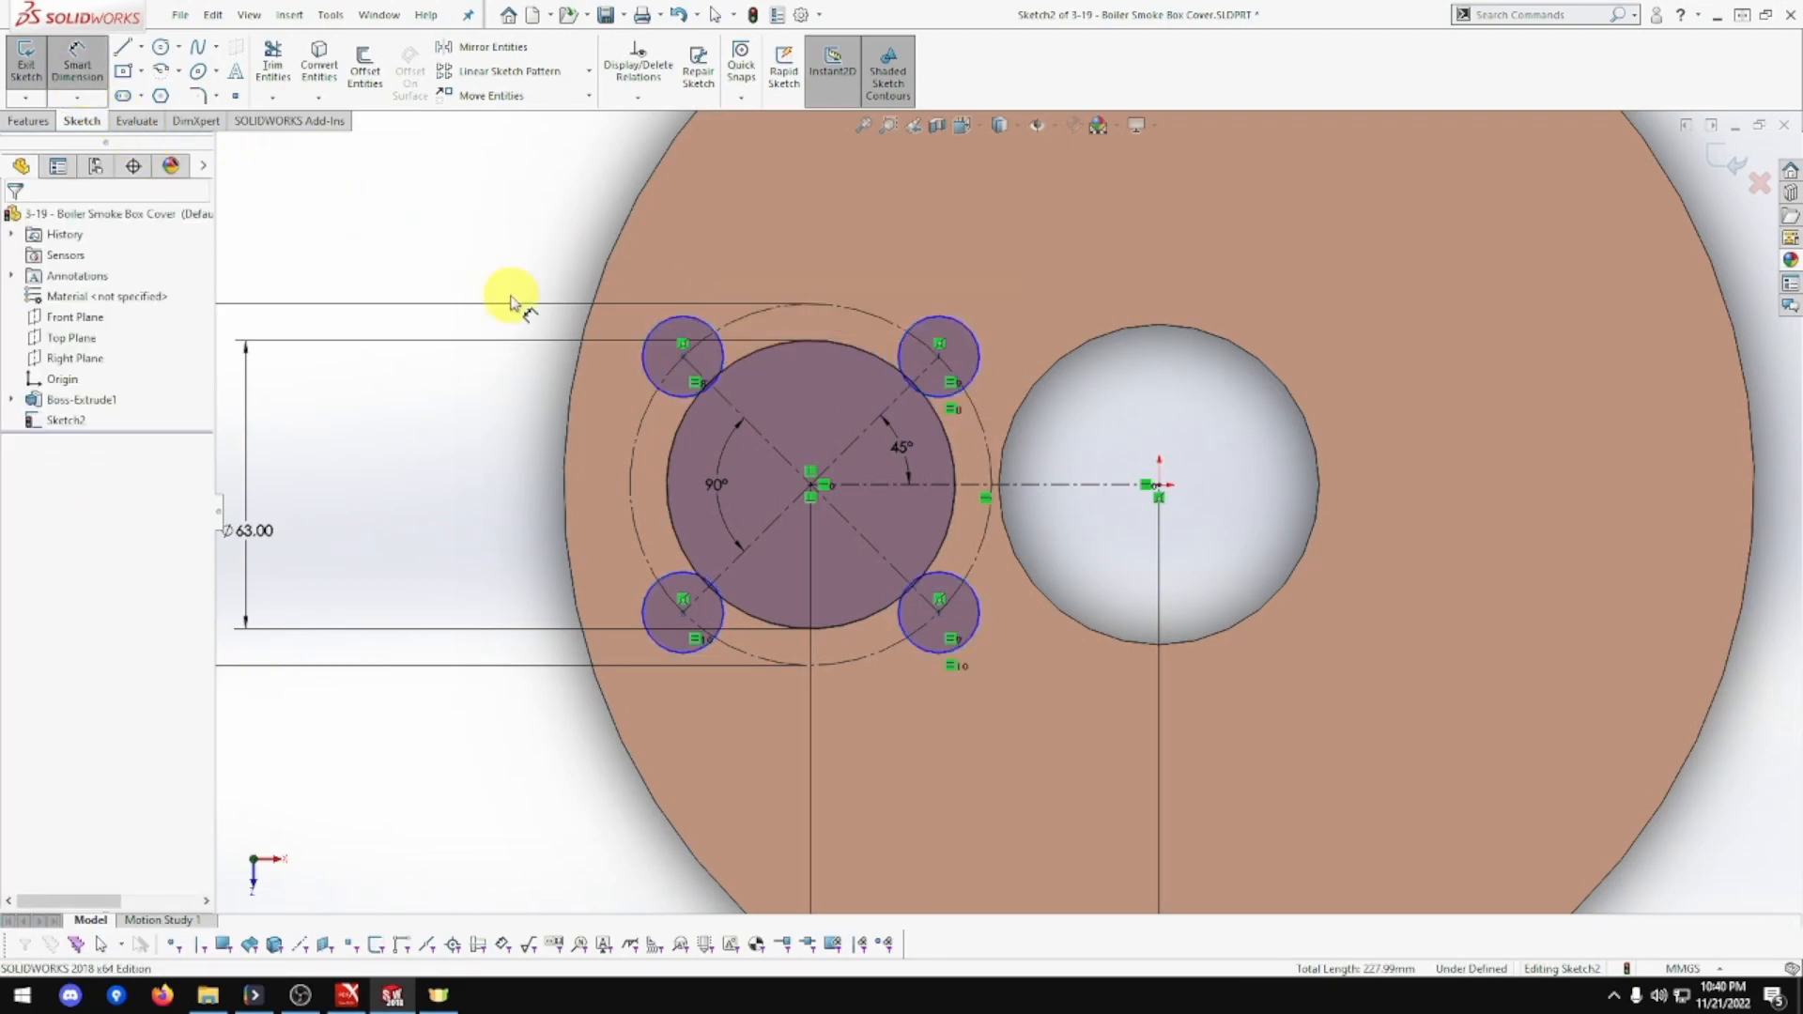
{"action": "left_click", "coordinate": [658, 336]}
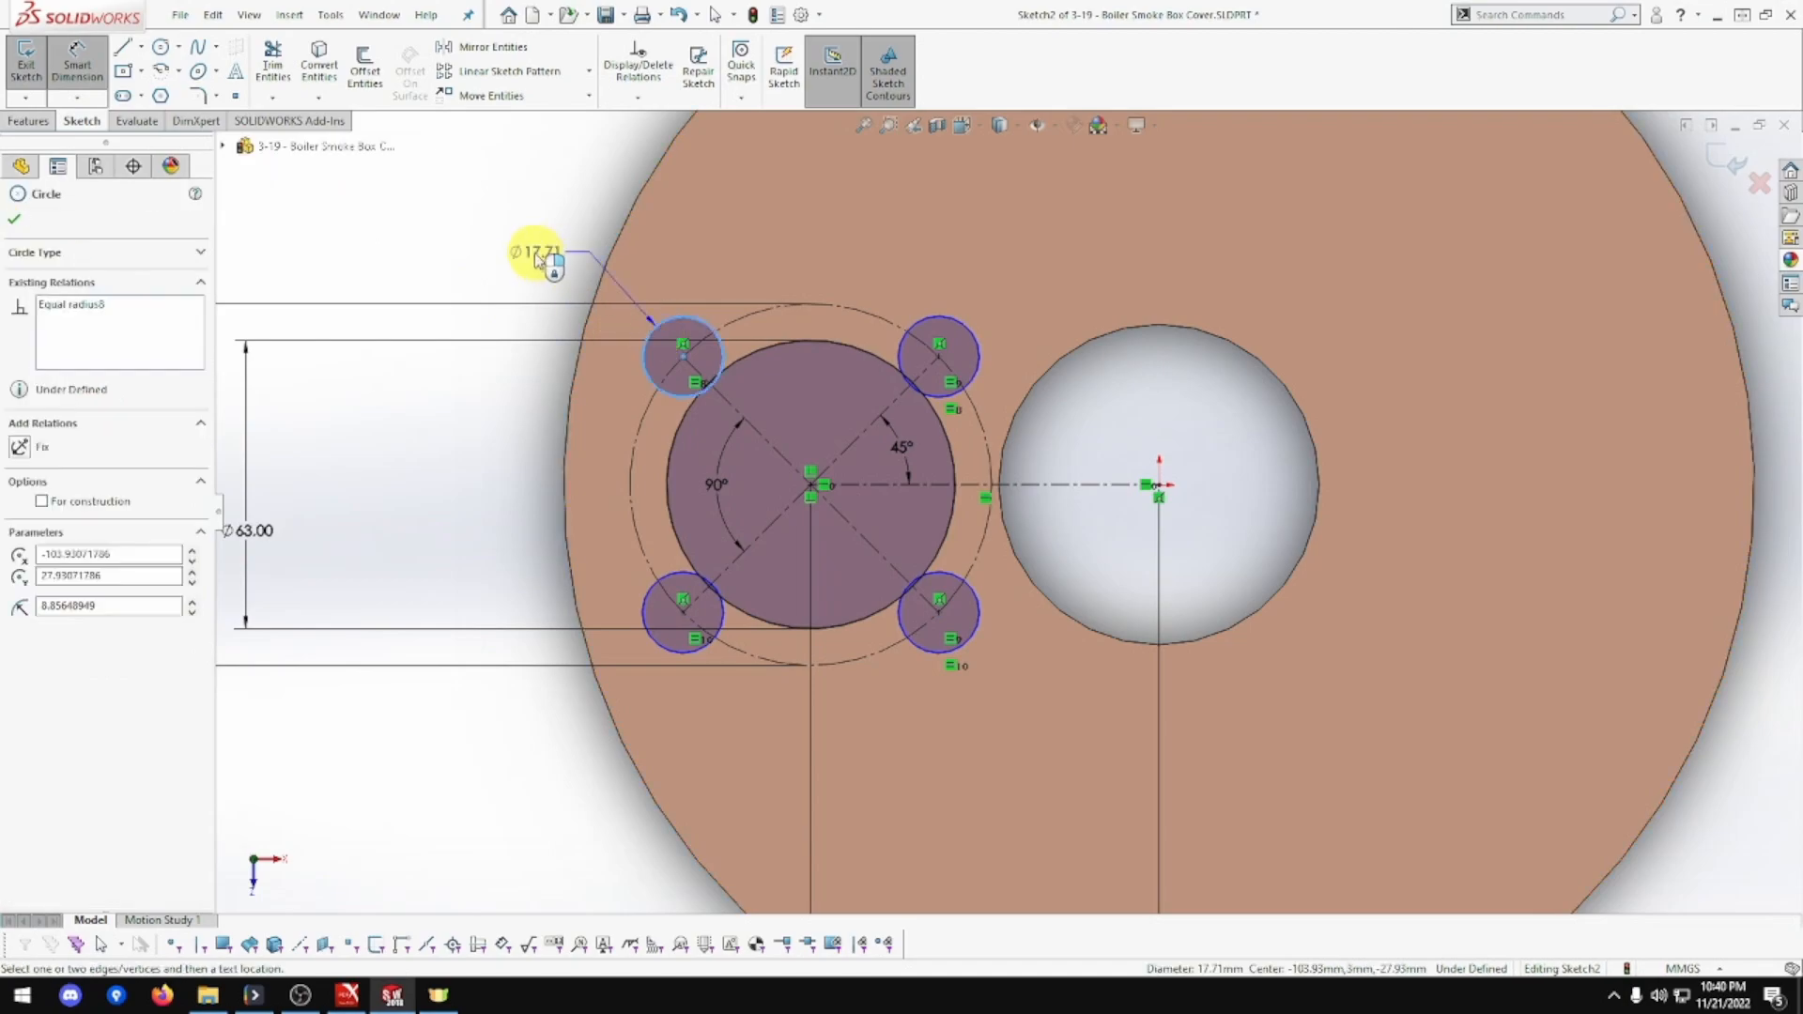
{"action": "left_click", "coordinate": [487, 241]}
{"action": "type", "text": "6"}
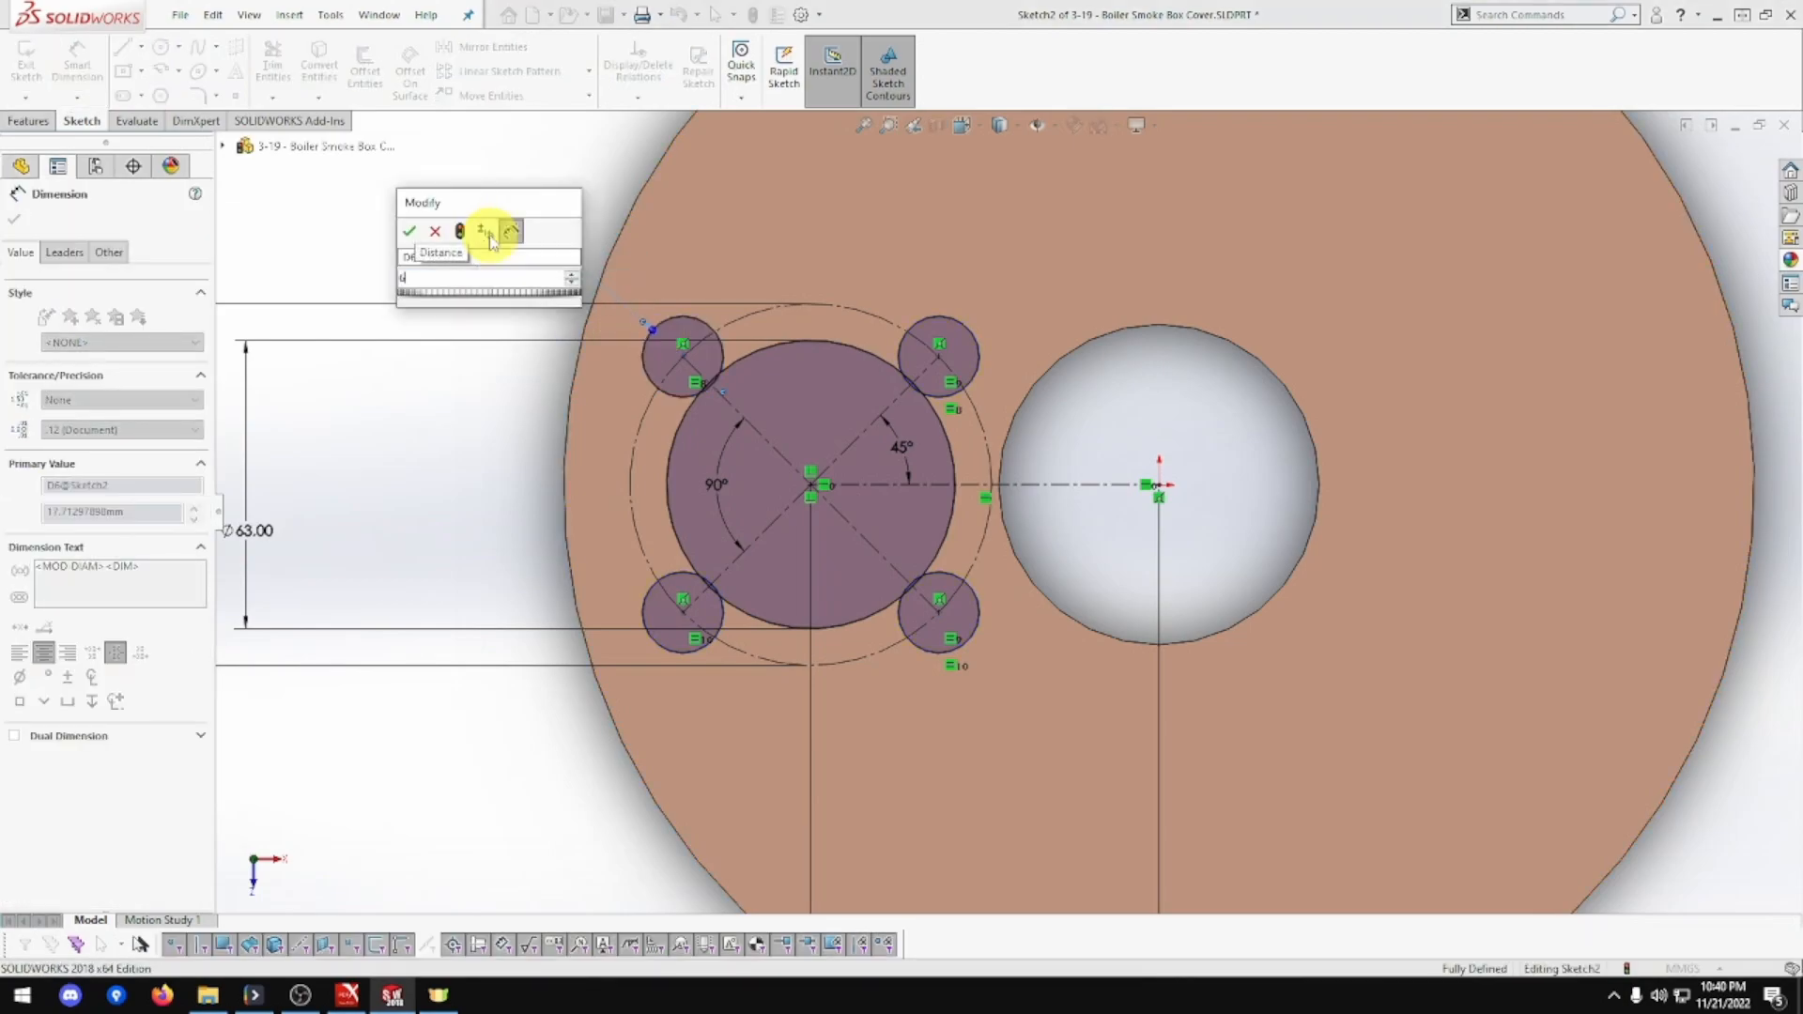
{"action": "key", "text": "Return"}
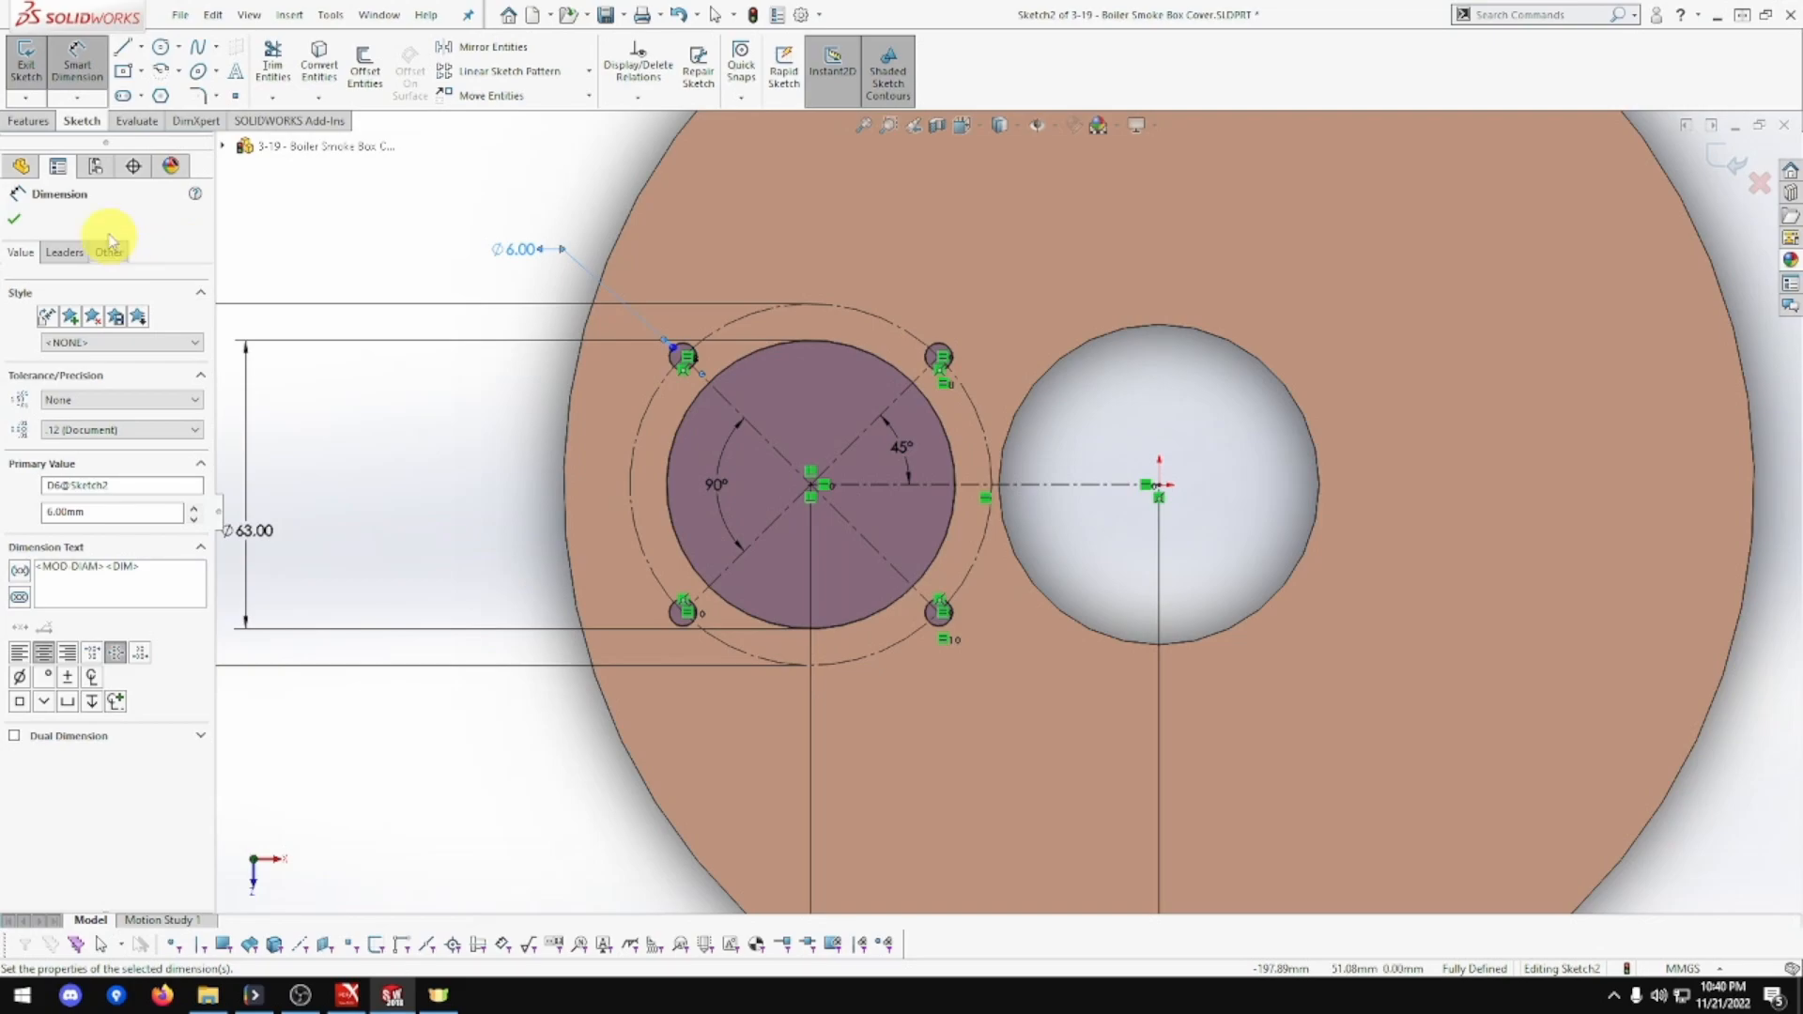
Cut the 63 mm circle and the four small circles out of the disc with an Extruded Cut set to Through All.
{"action": "left_click", "coordinate": [29, 123]}
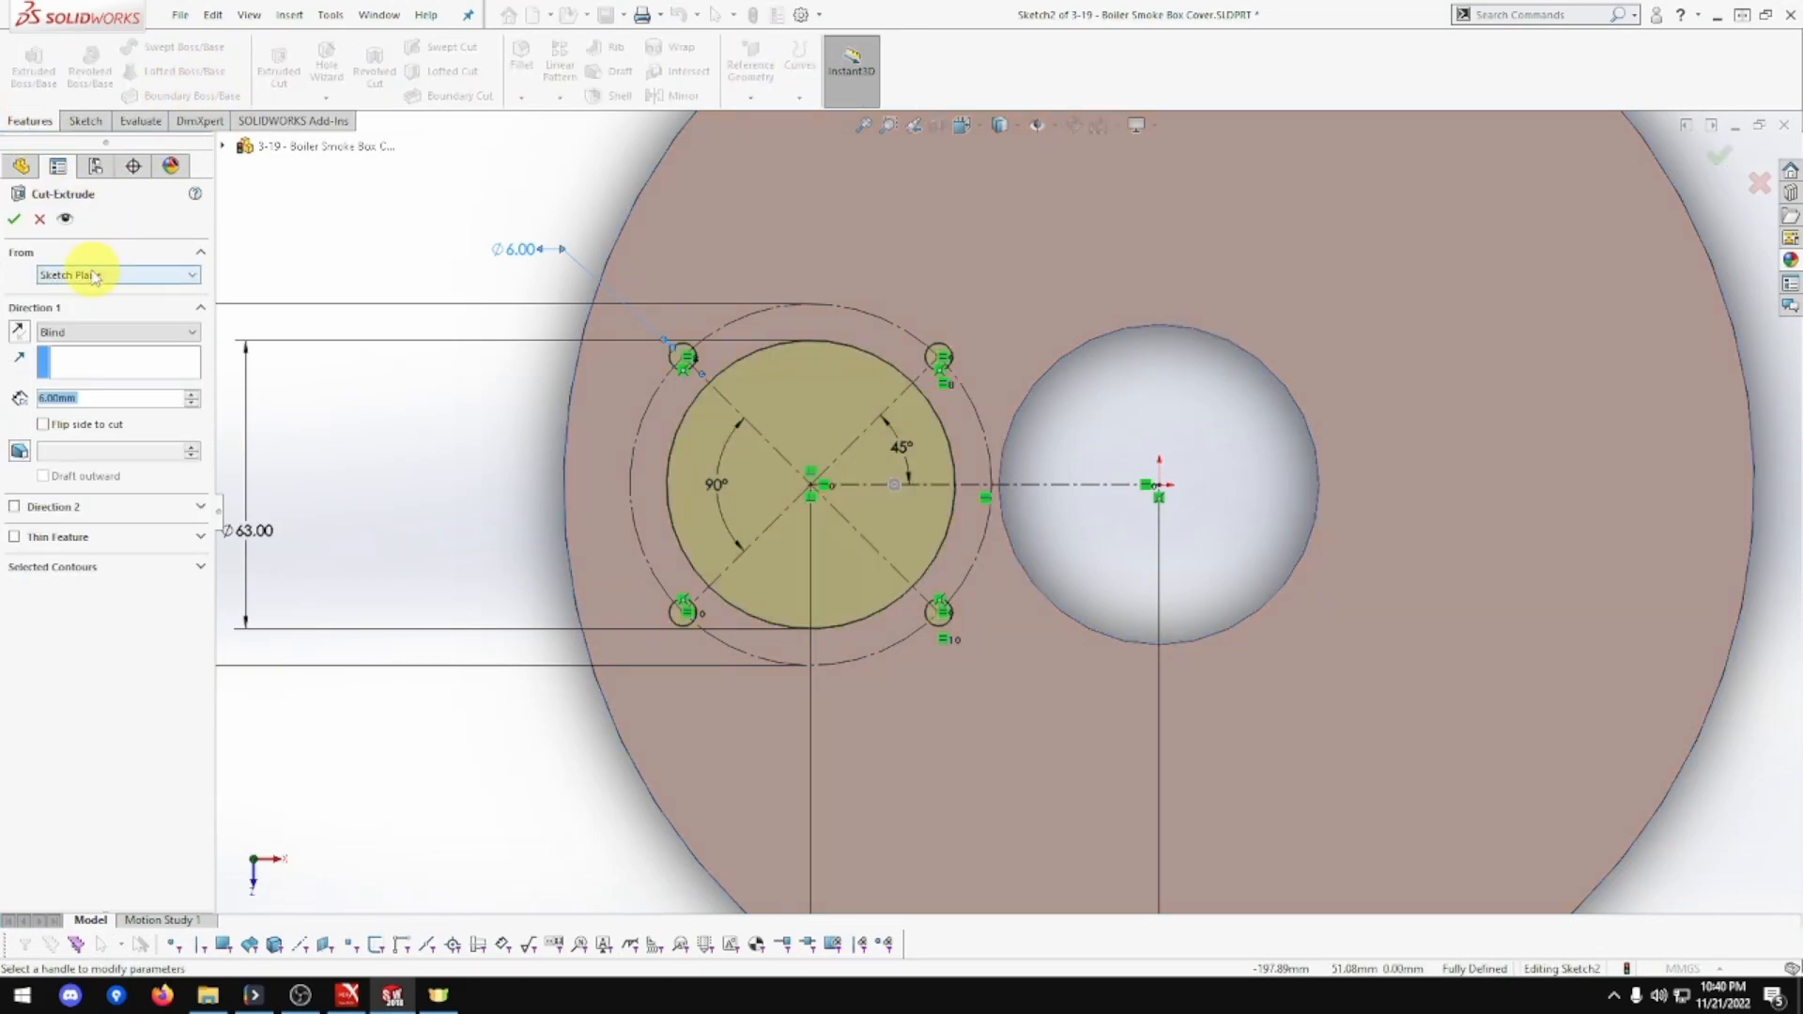
{"action": "left_click", "coordinate": [94, 332]}
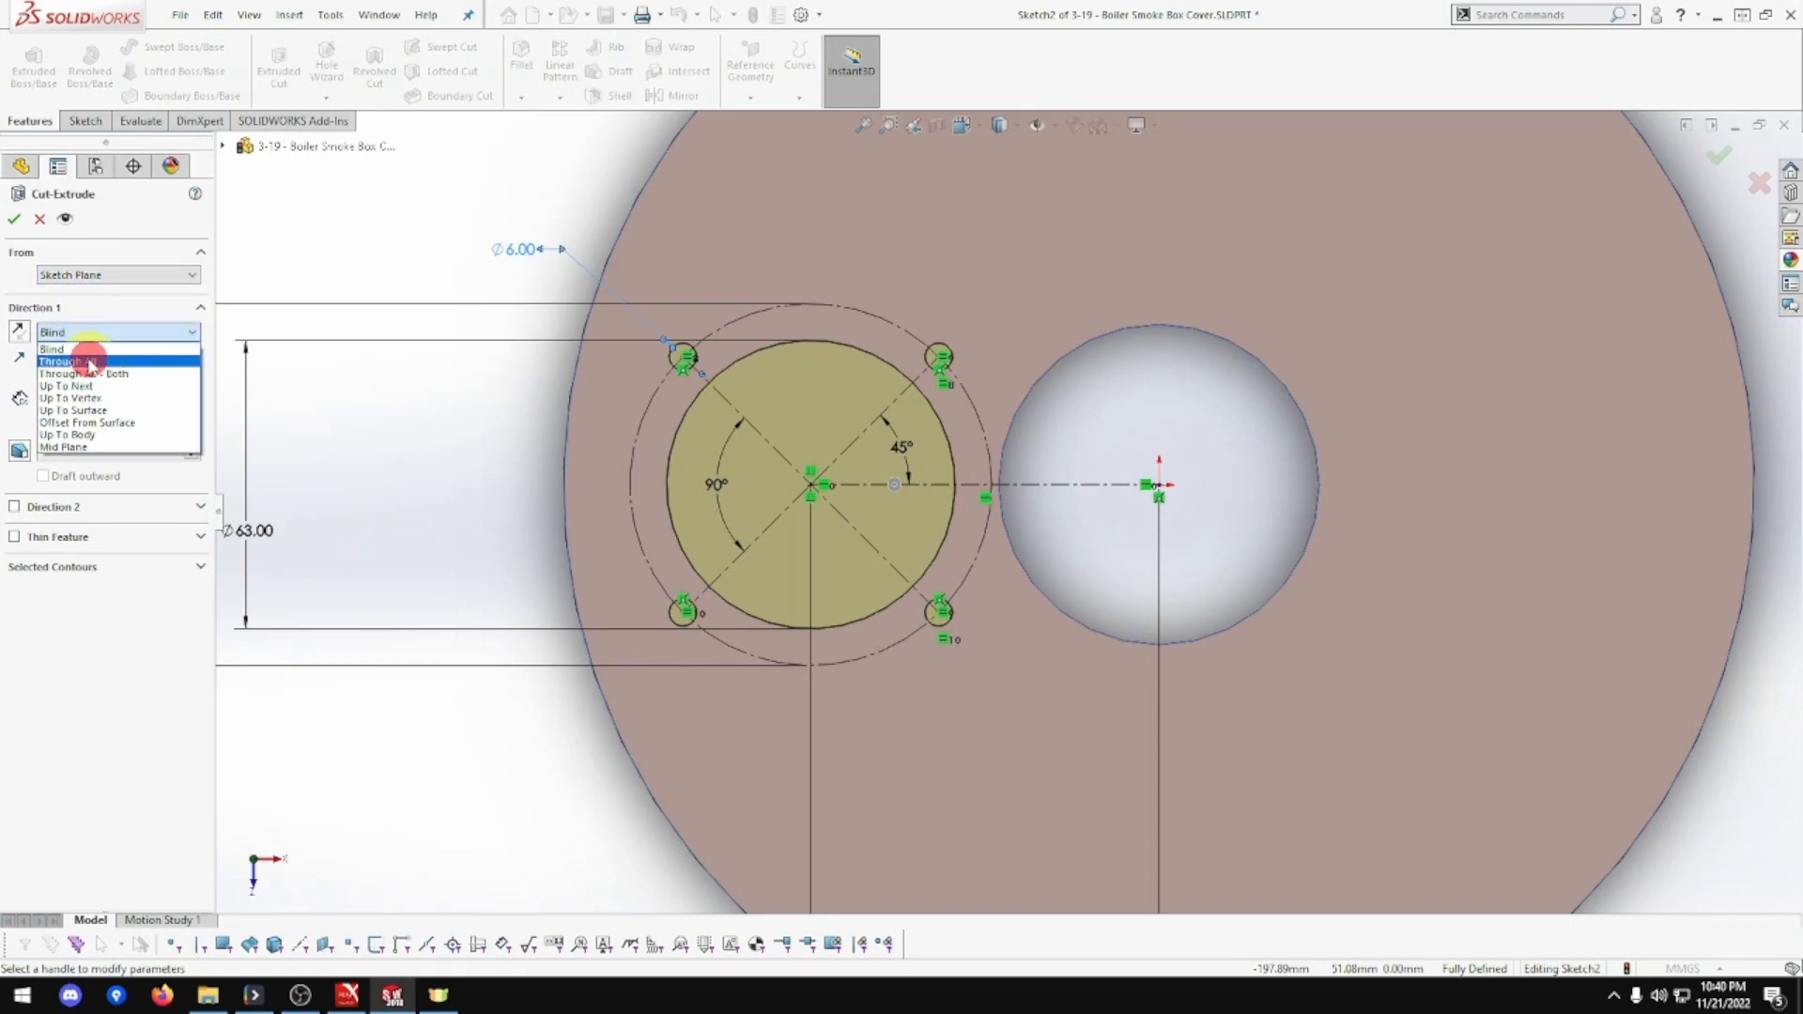
{"action": "left_click", "coordinate": [65, 355]}
{"action": "left_click", "coordinate": [14, 222]}
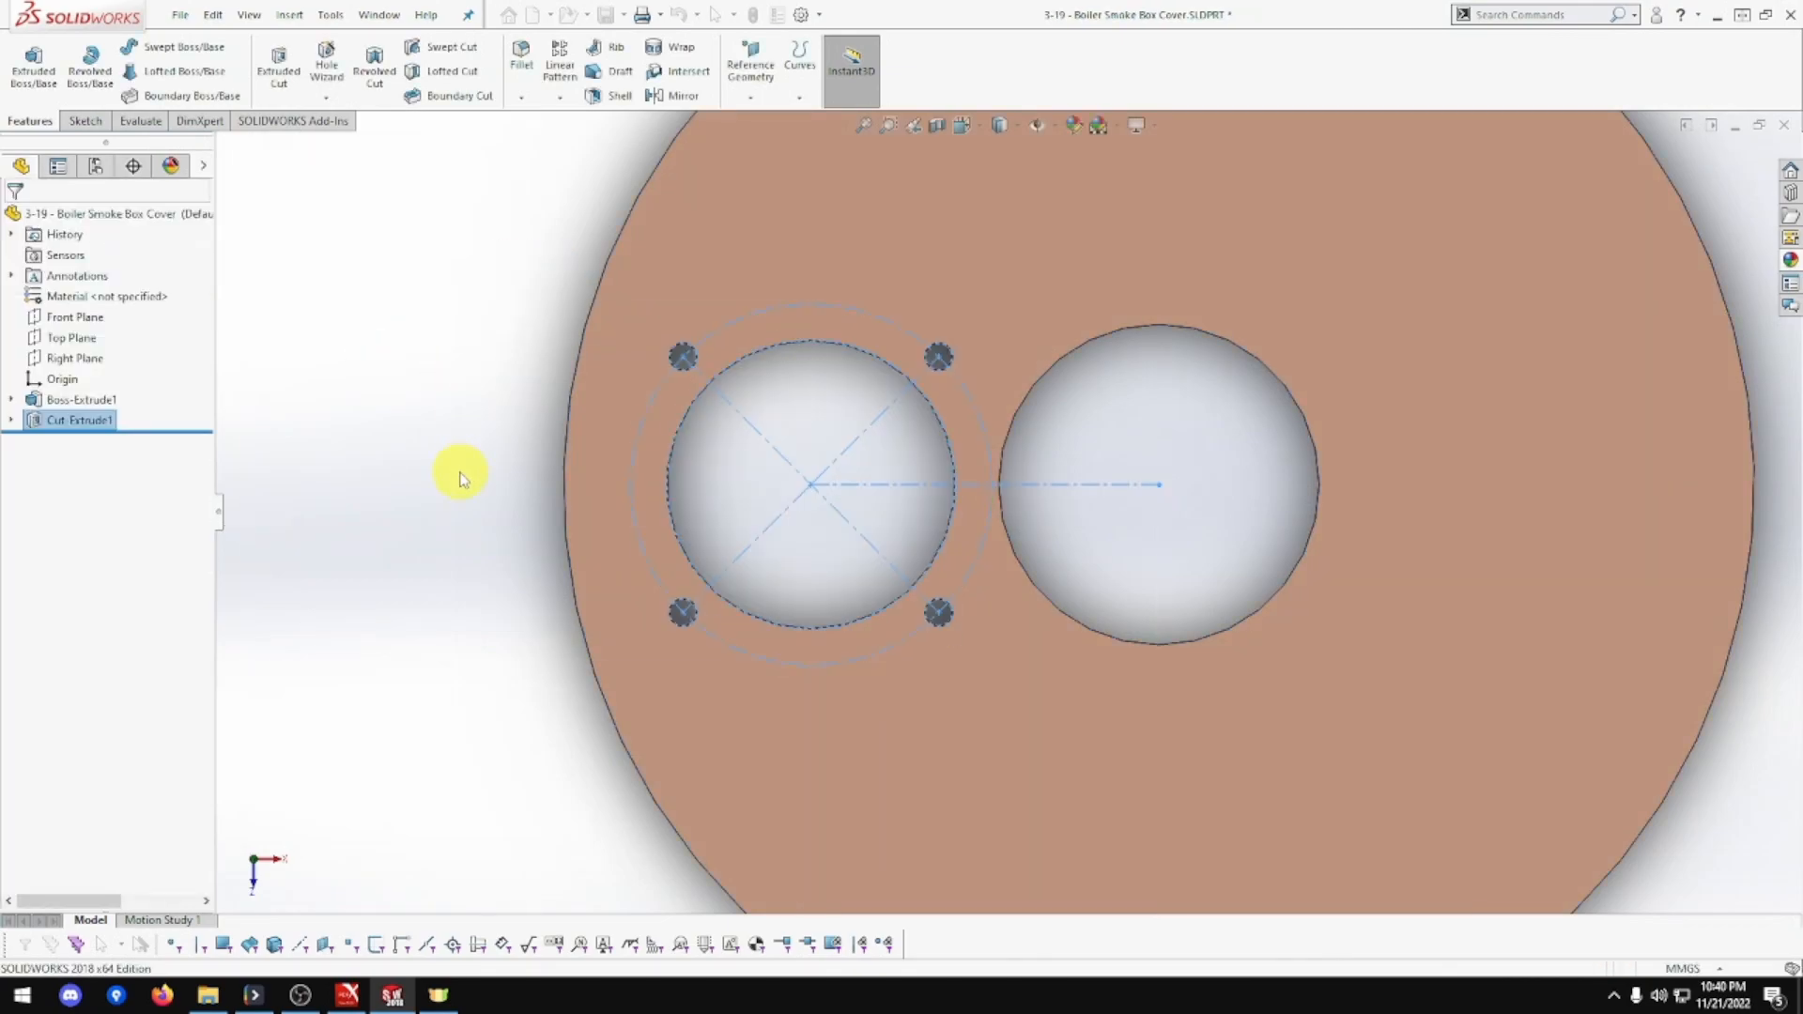
Start a sketch on the disc's flat face and draw a construction circle centred on the origin, about 148 mm in radius.
{"action": "key", "text": "f"}
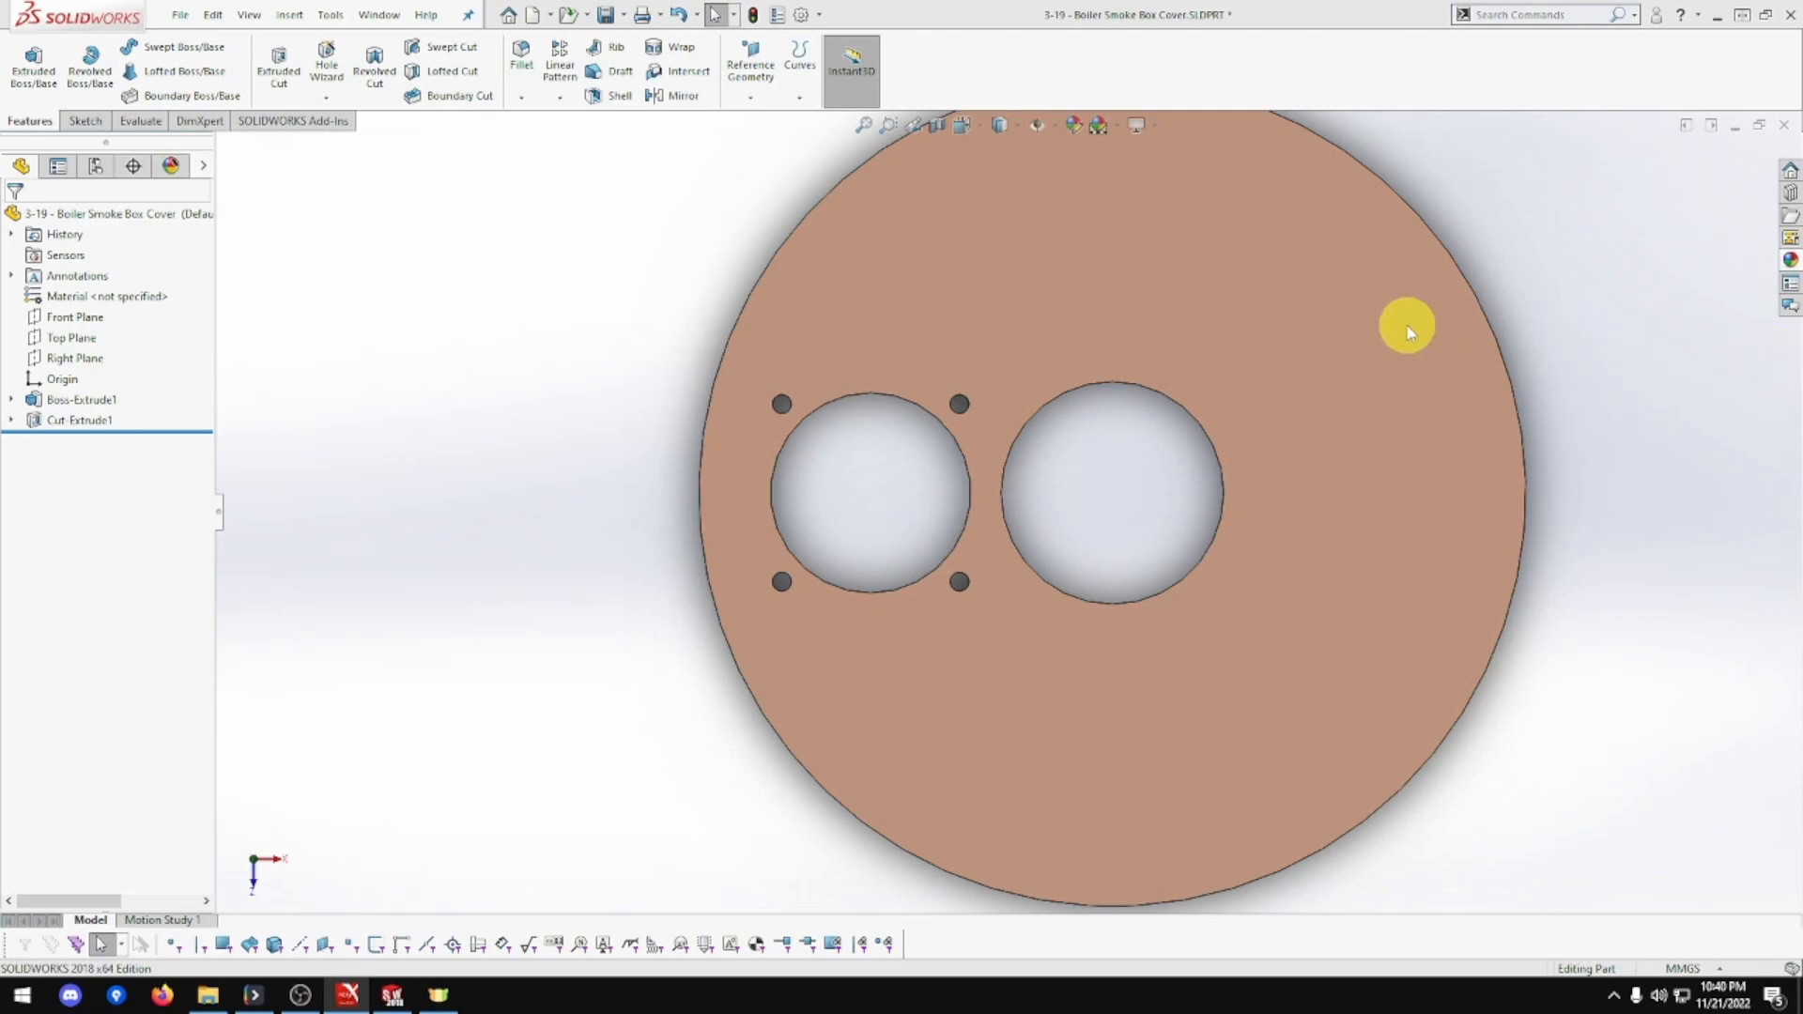
{"action": "scroll", "coordinate": [1400, 322], "scroll_direction": "up", "scroll_amount": 3}
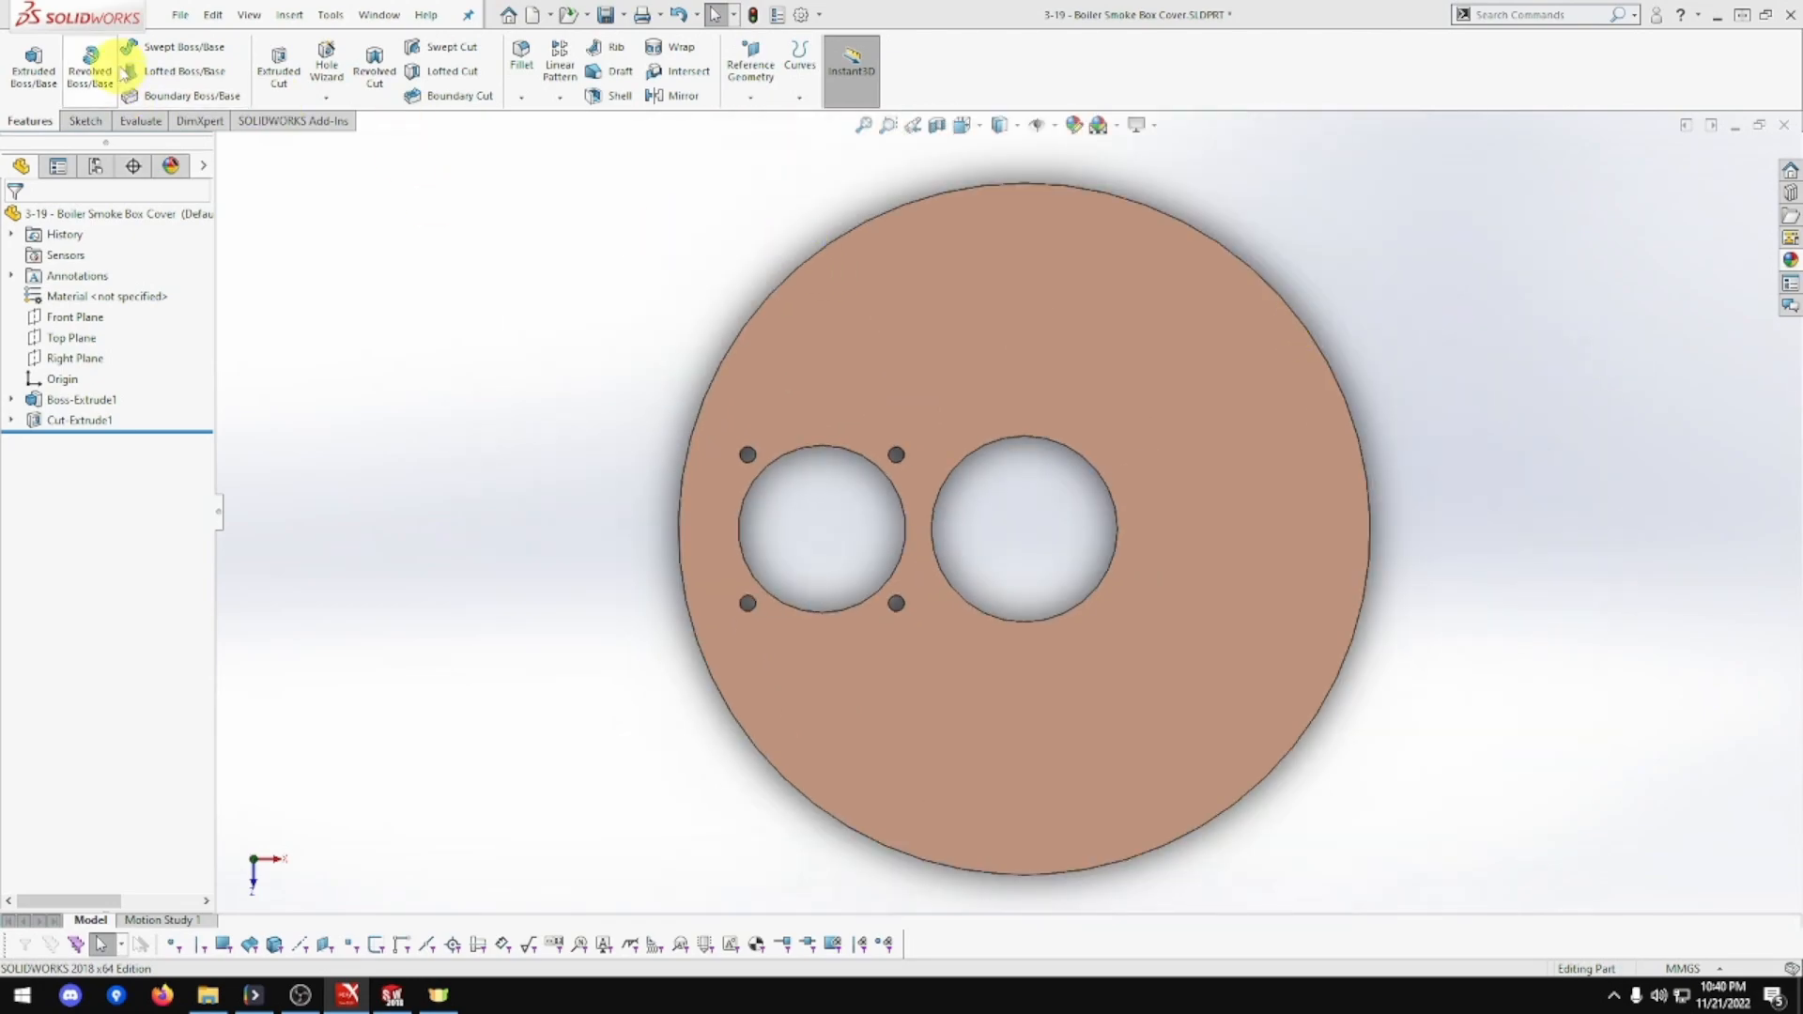
{"action": "left_click", "coordinate": [882, 298]}
{"action": "right_click", "coordinate": [885, 300]}
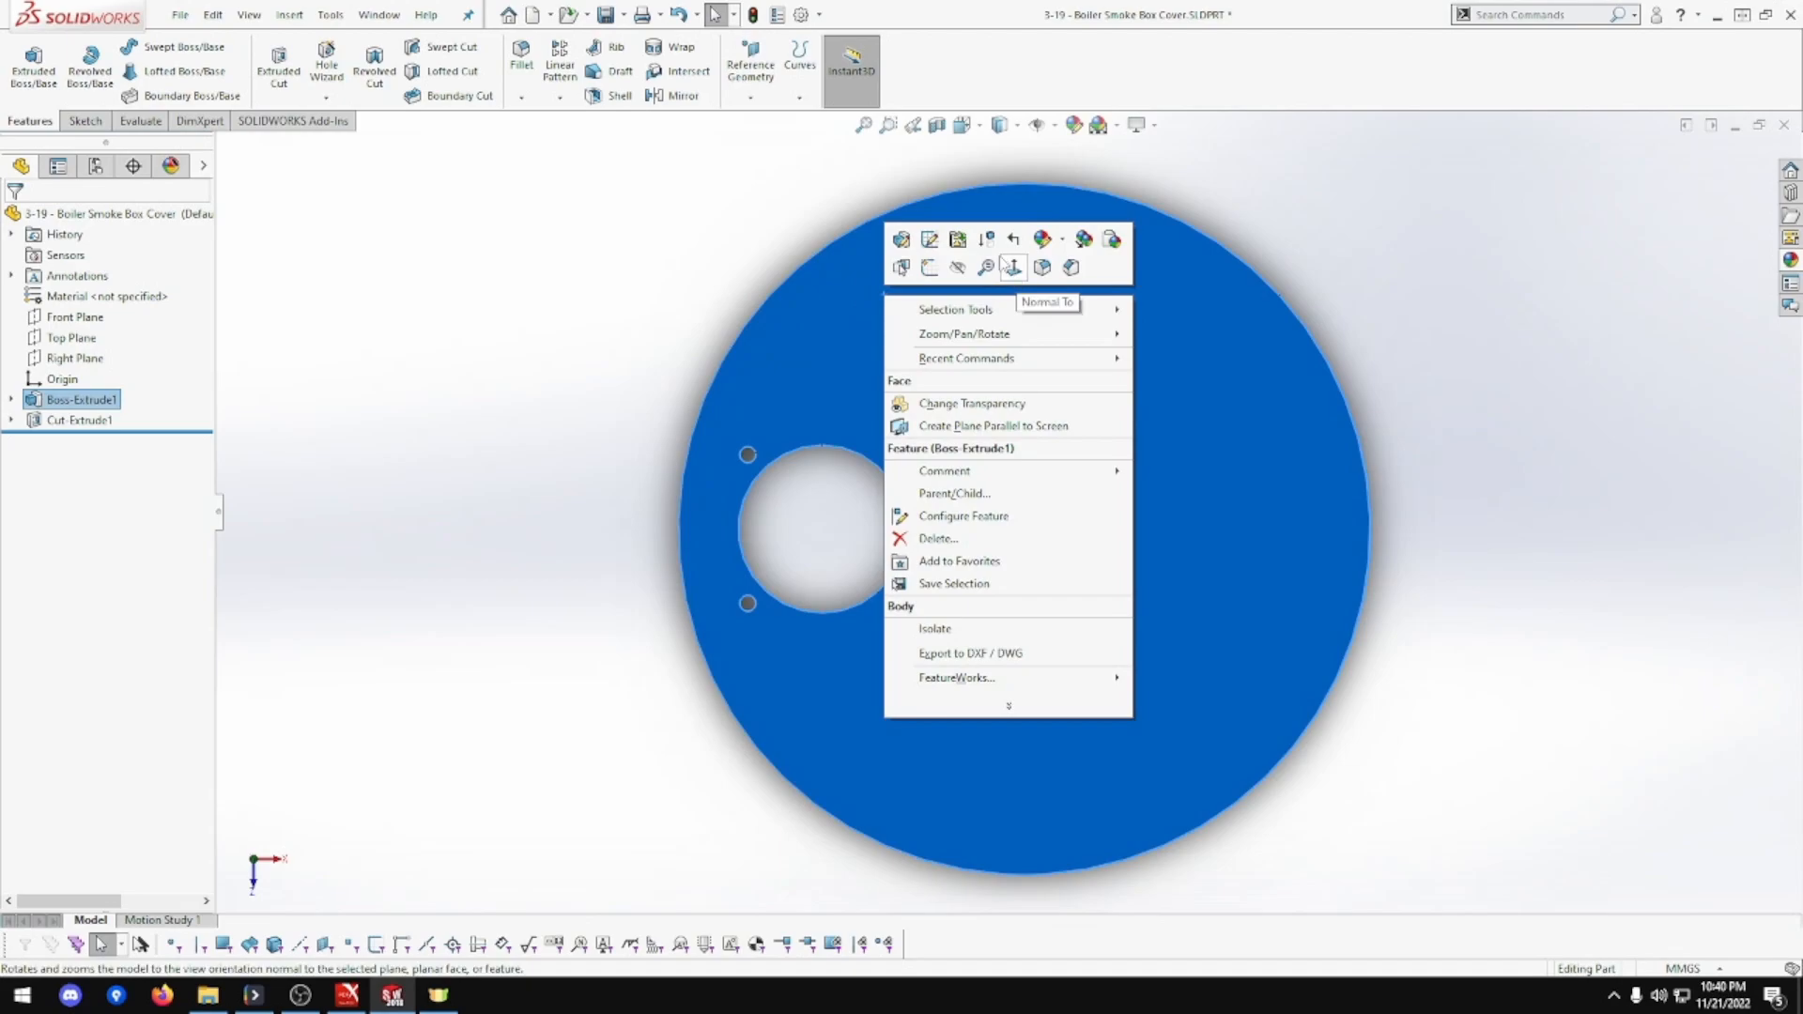
{"action": "left_click", "coordinate": [930, 267]}
{"action": "left_click", "coordinate": [160, 48]}
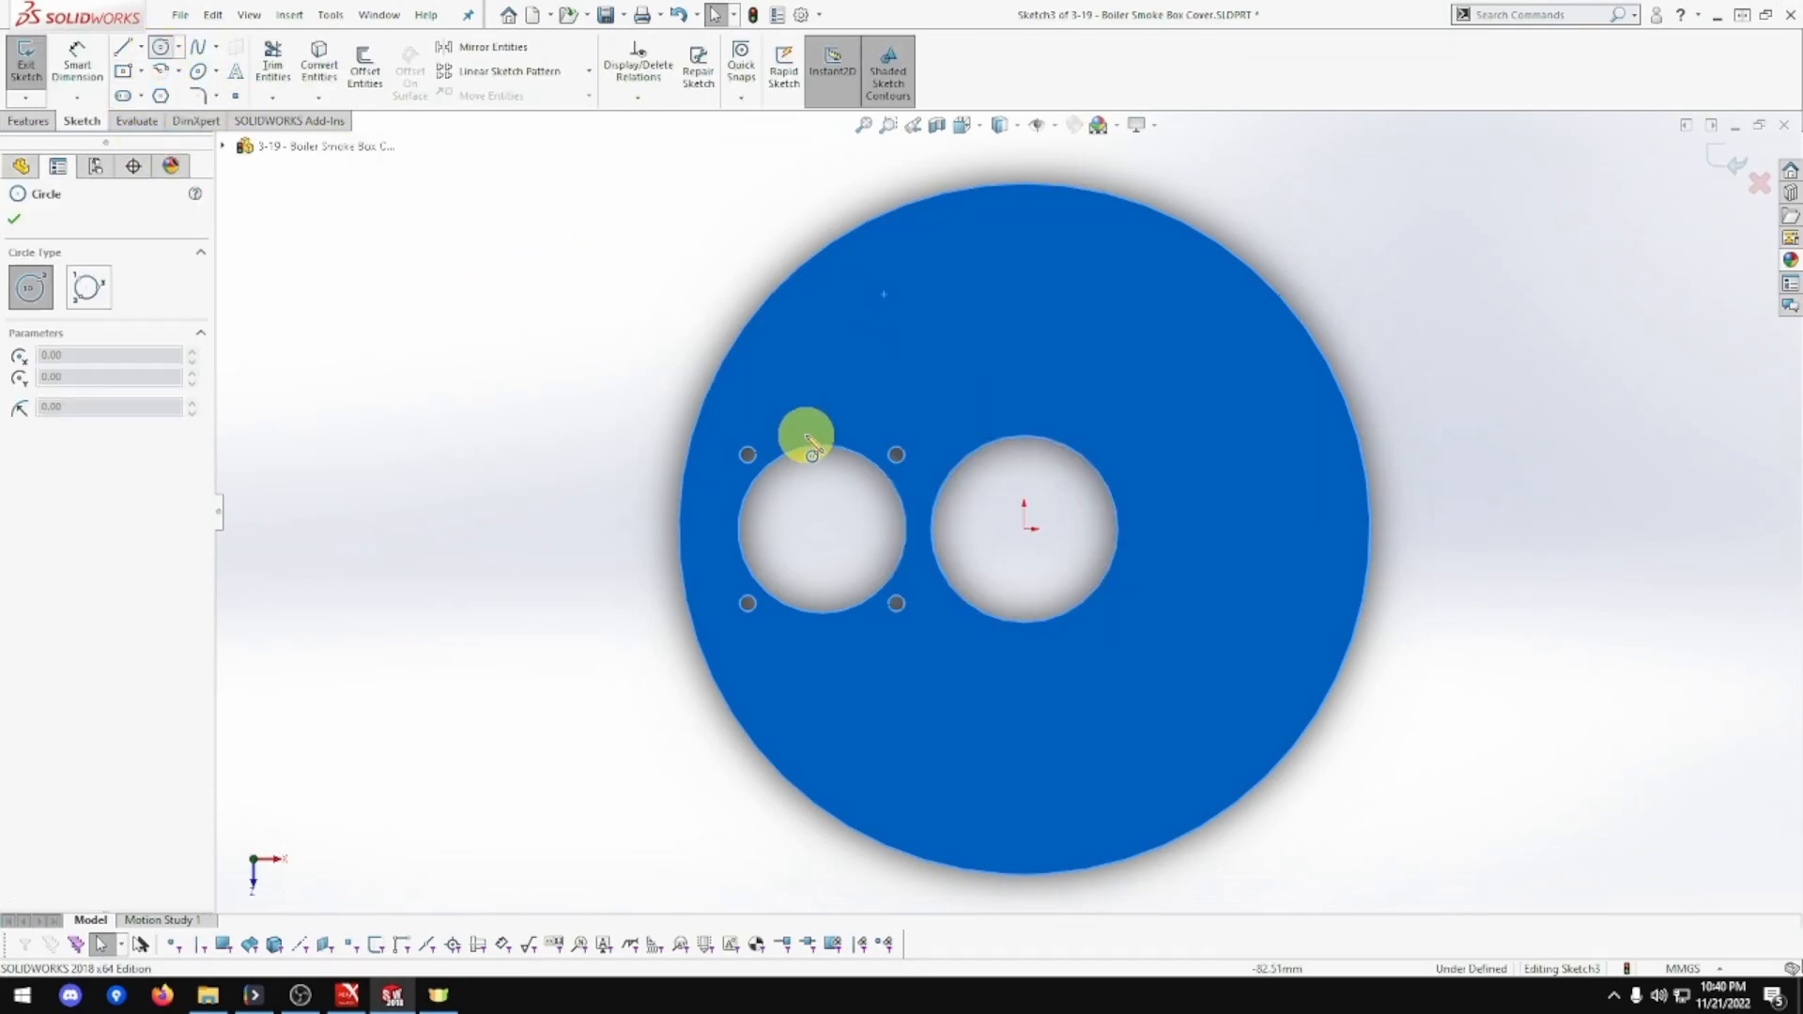
{"action": "left_click", "coordinate": [1025, 527]}
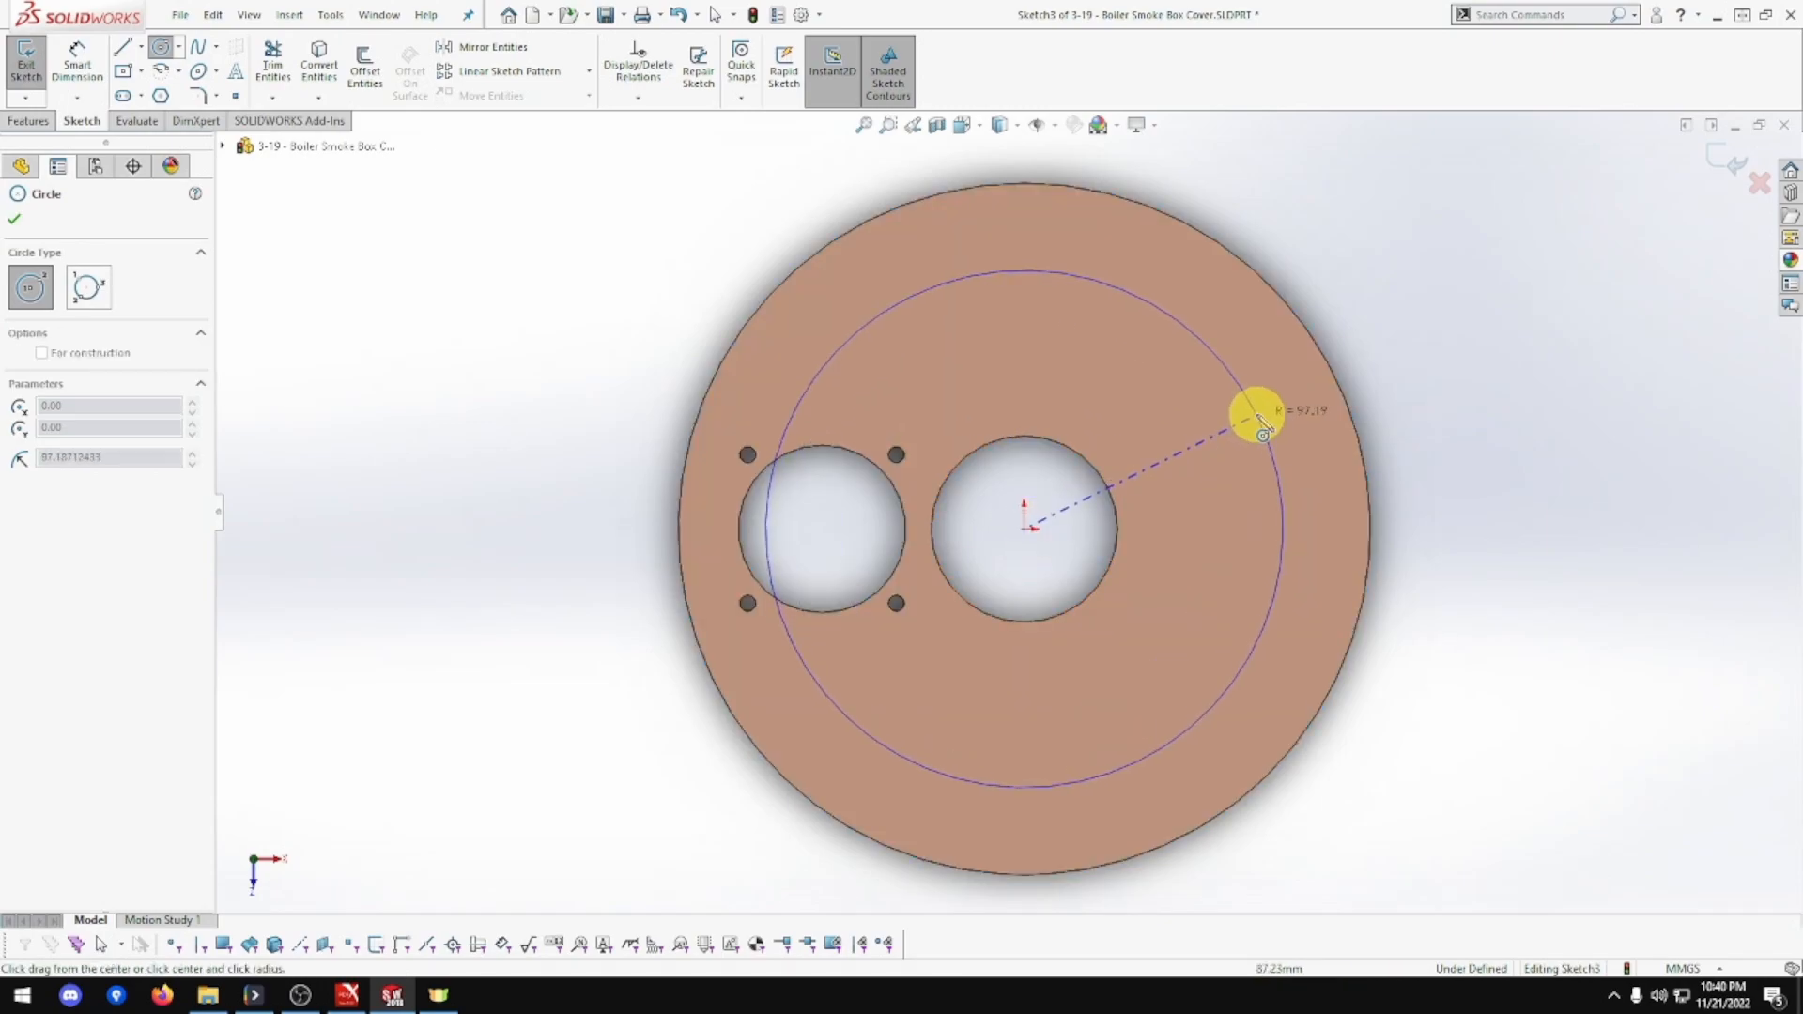
{"action": "left_click", "coordinate": [1385, 363]}
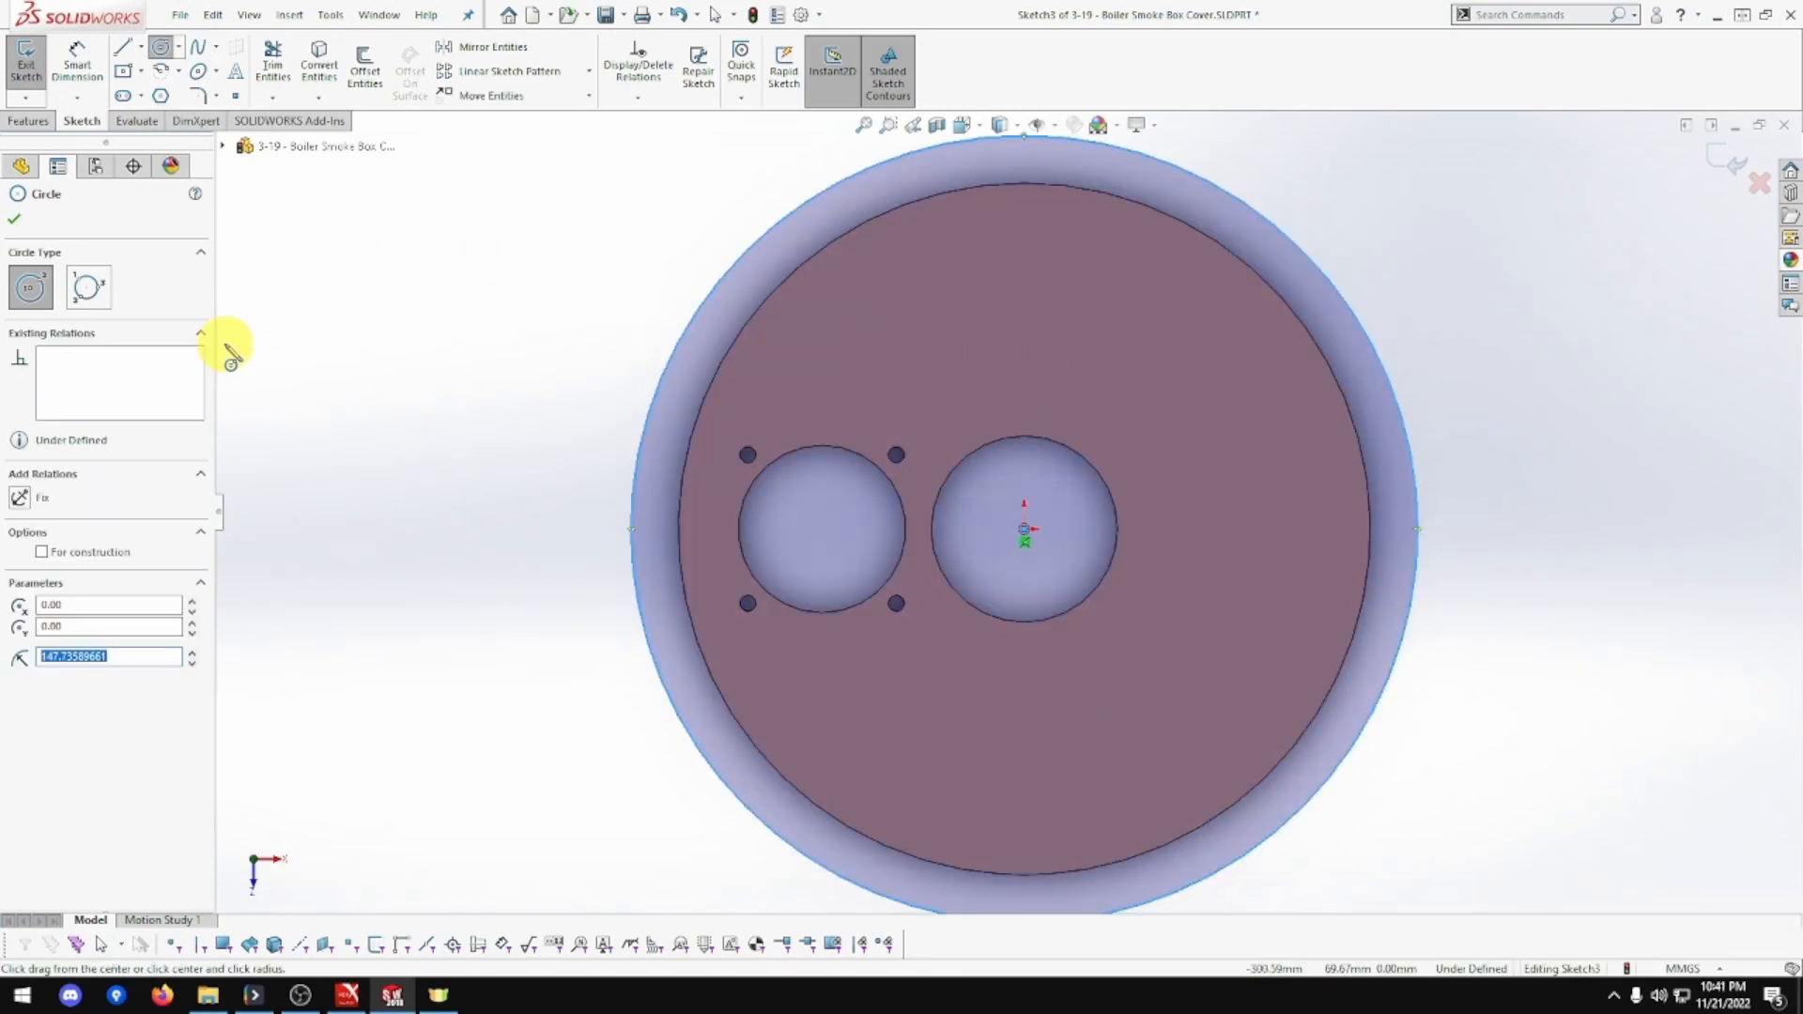
{"action": "left_click", "coordinate": [42, 552]}
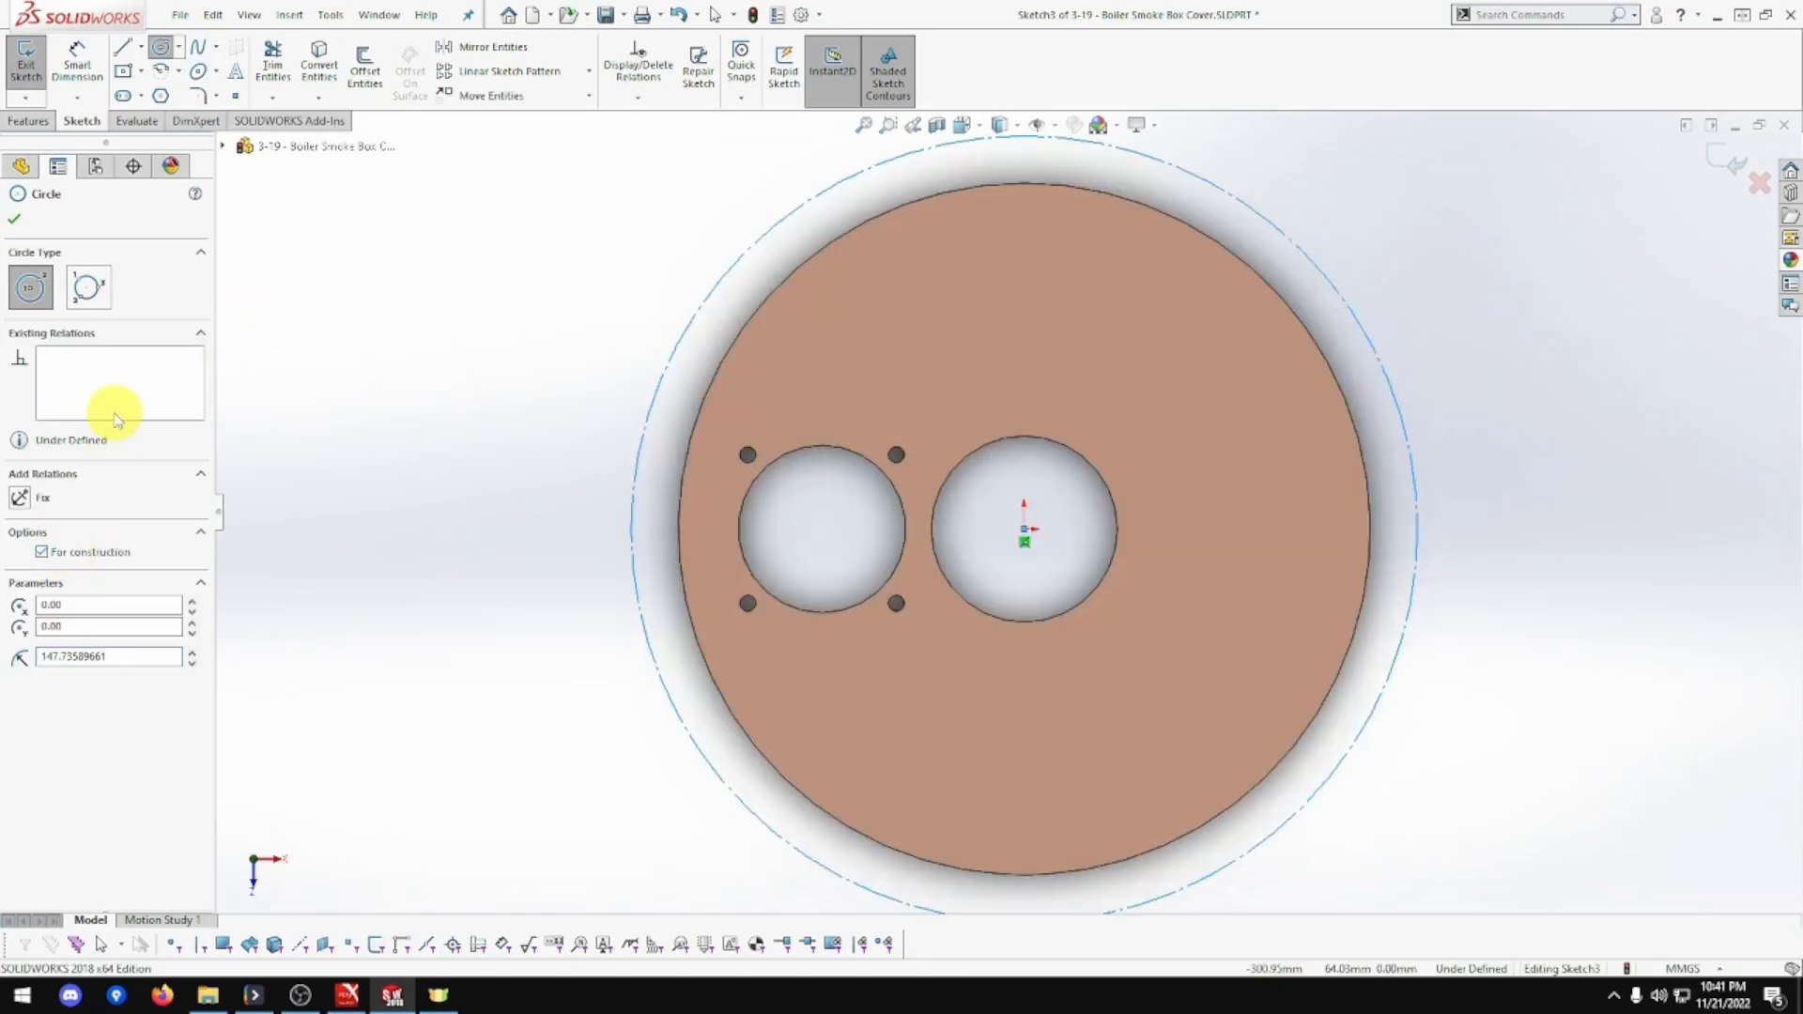
Dimension the construction circle's diameter to 240 mm.
{"action": "left_click", "coordinate": [77, 66]}
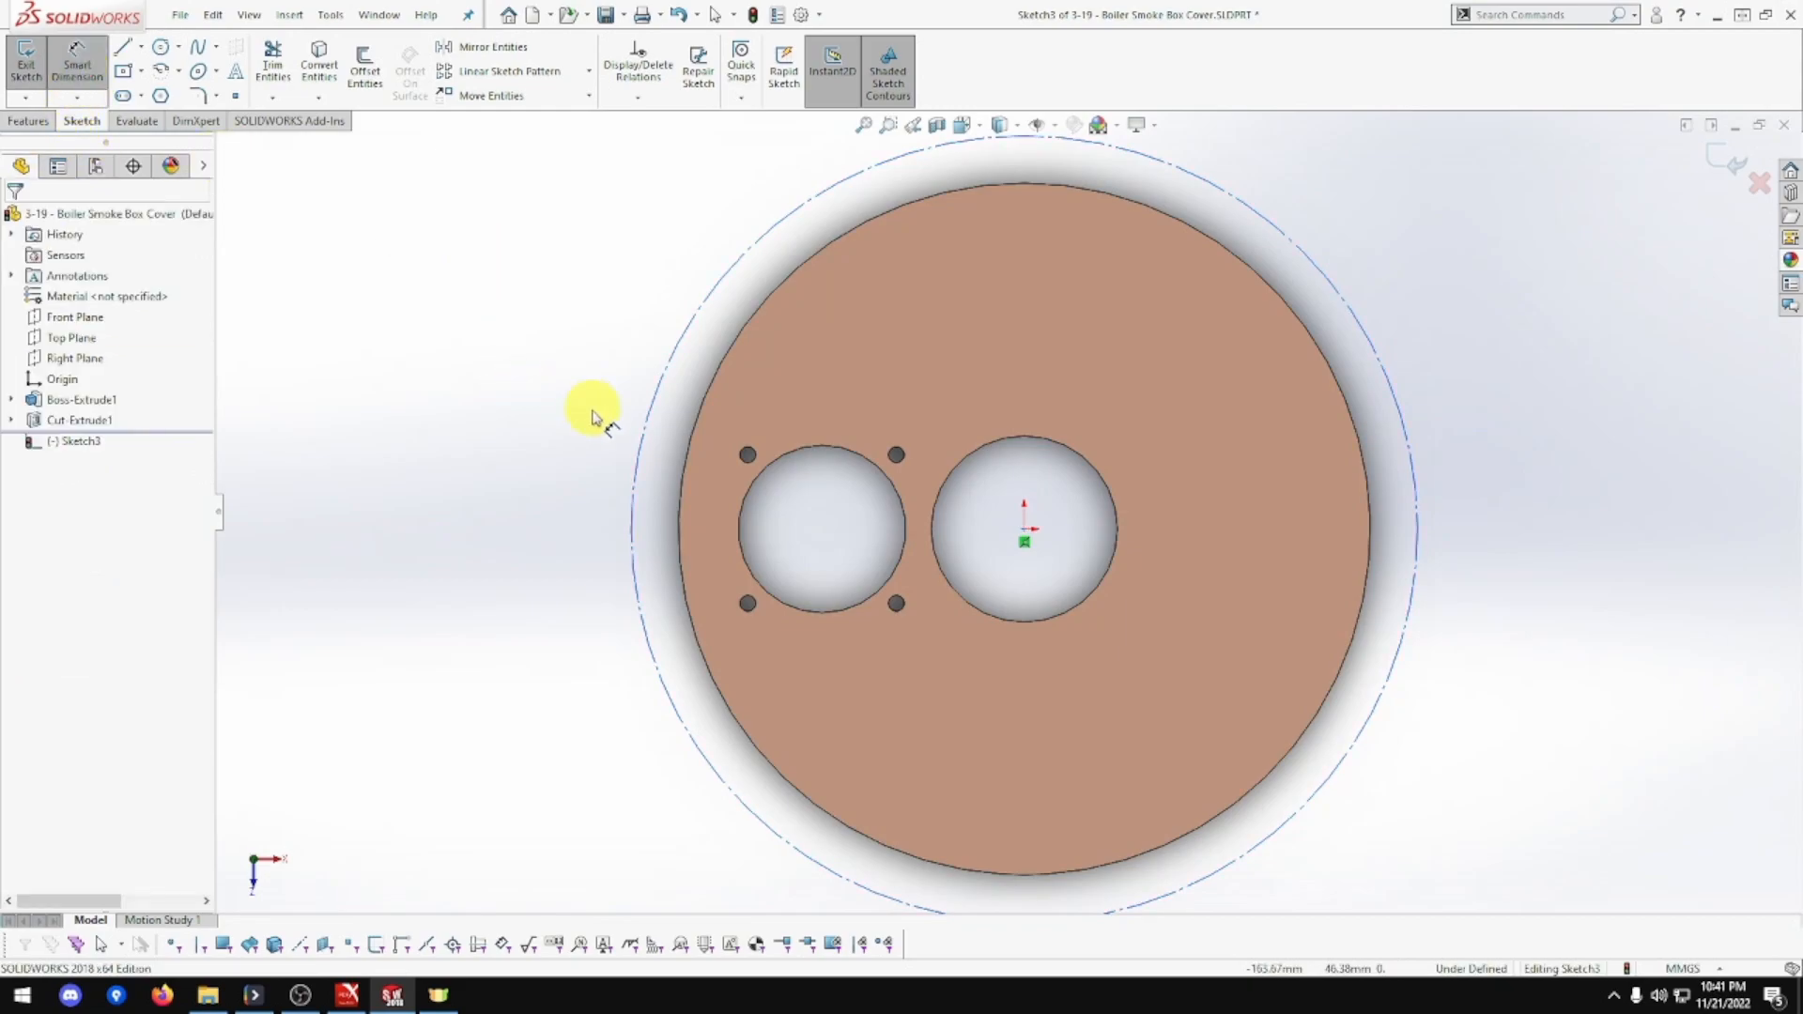
{"action": "left_click", "coordinate": [642, 439]}
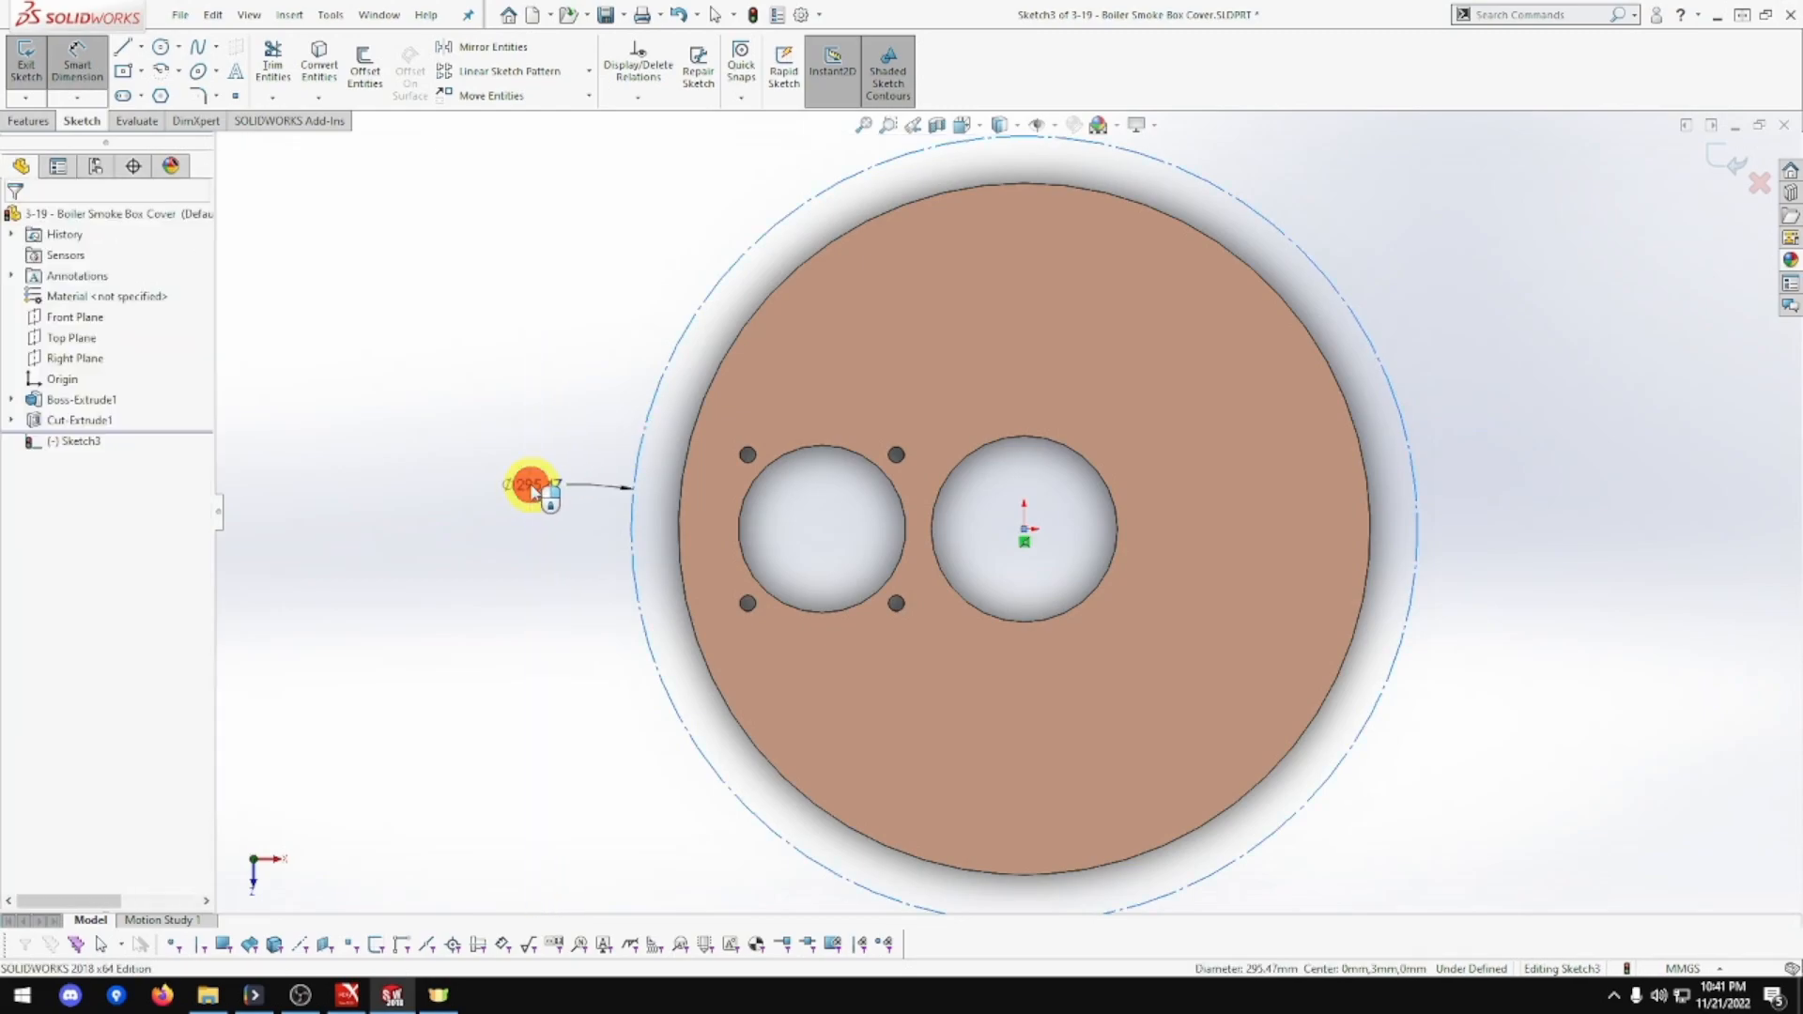
{"action": "left_click", "coordinate": [528, 485]}
{"action": "type", "text": "240"}
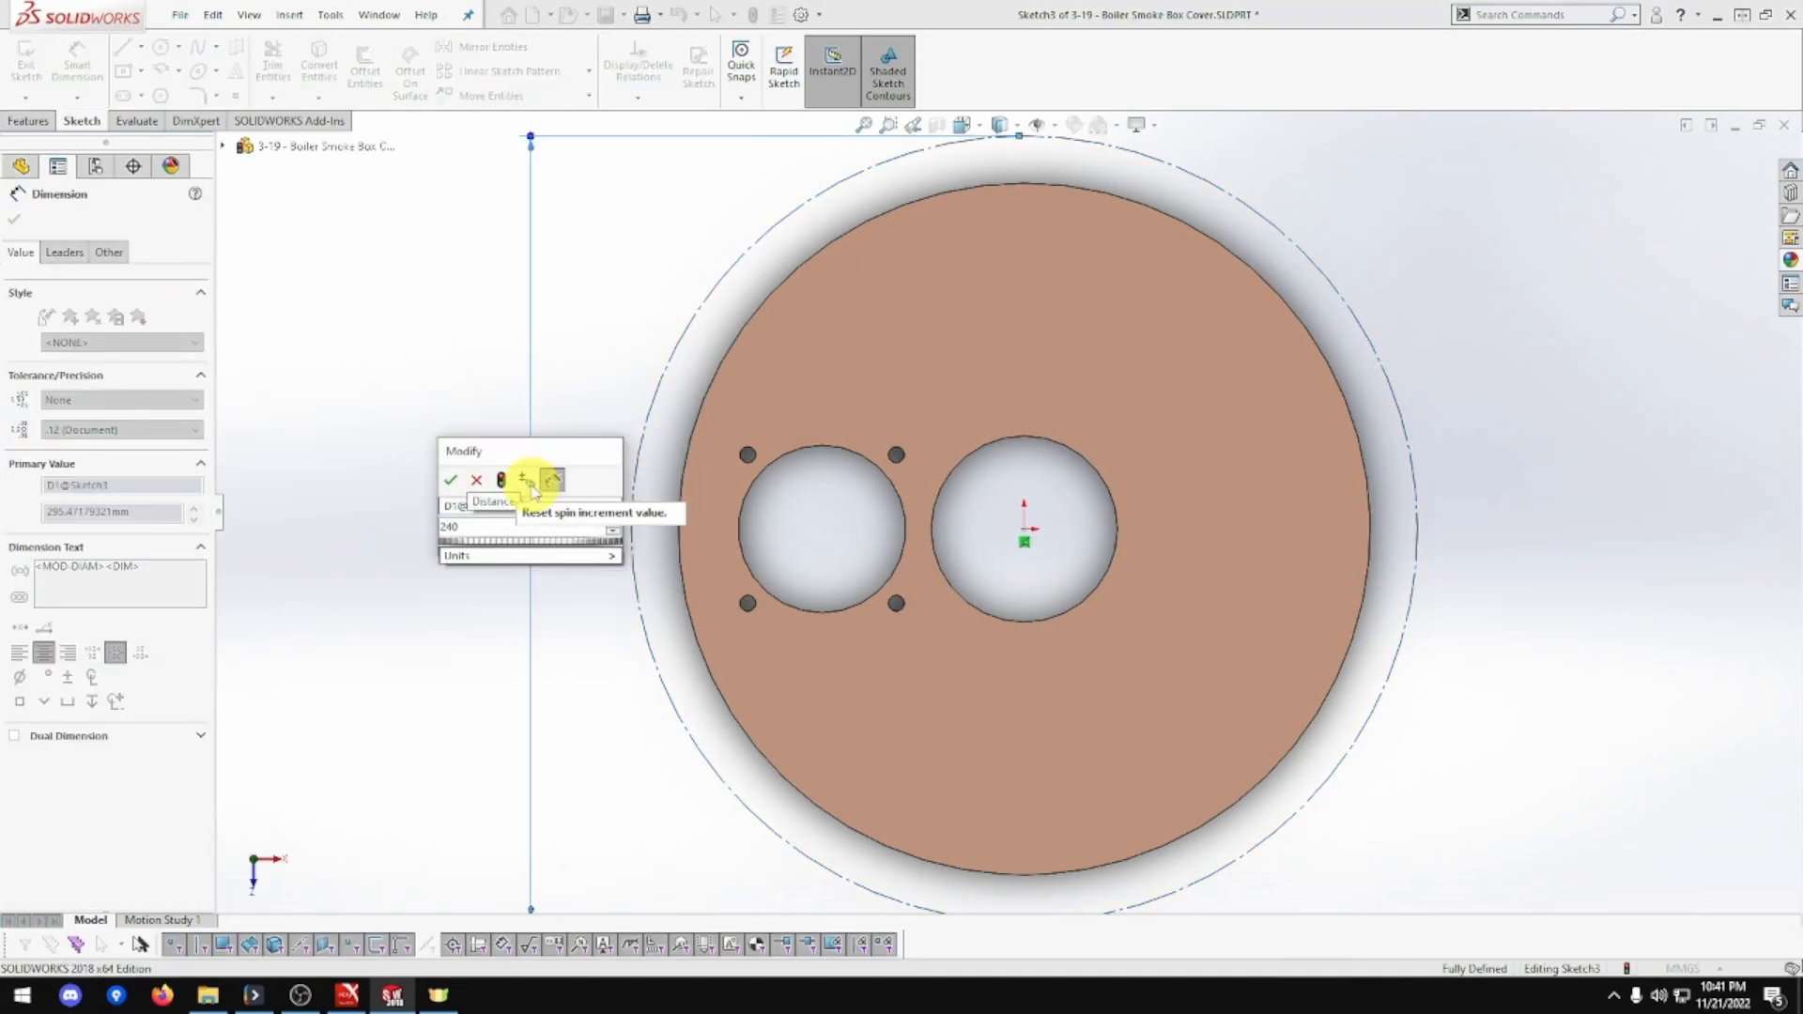
{"action": "key", "text": "Return"}
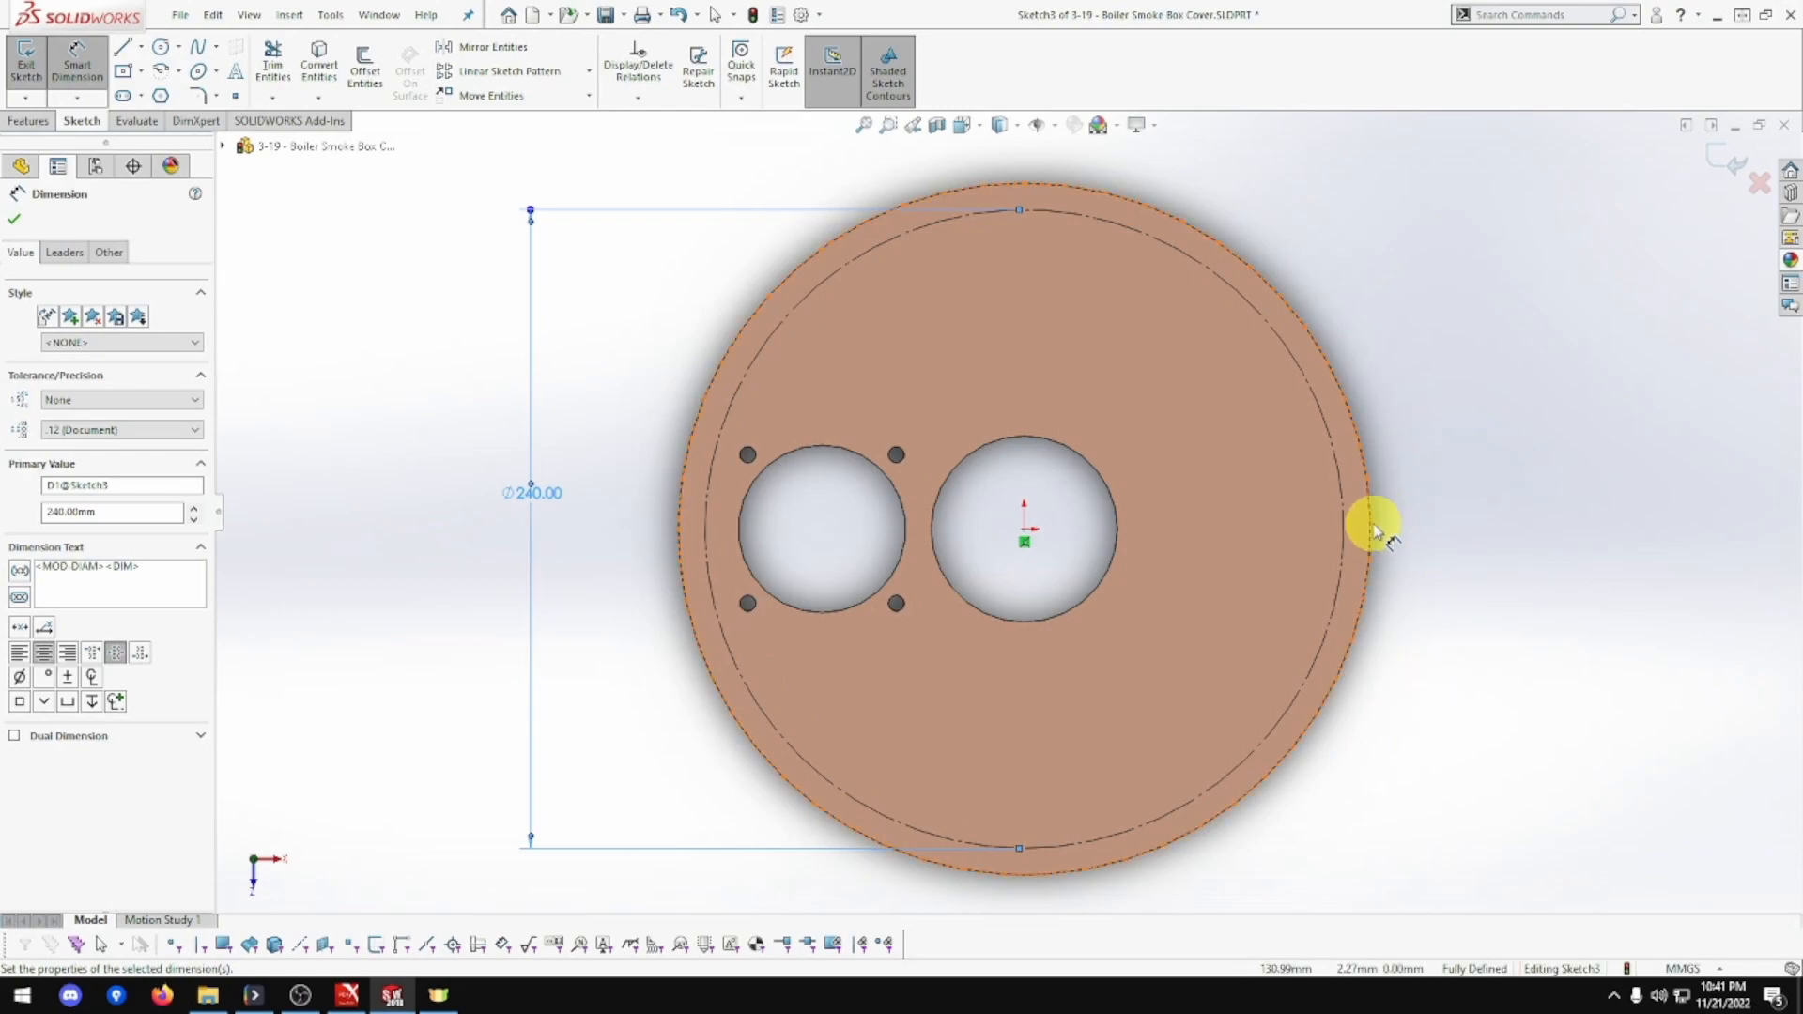
Draw a nearly horizontal centerline from the origin to the right side of the 240 mm construction circle.
{"action": "left_click", "coordinate": [140, 47]}
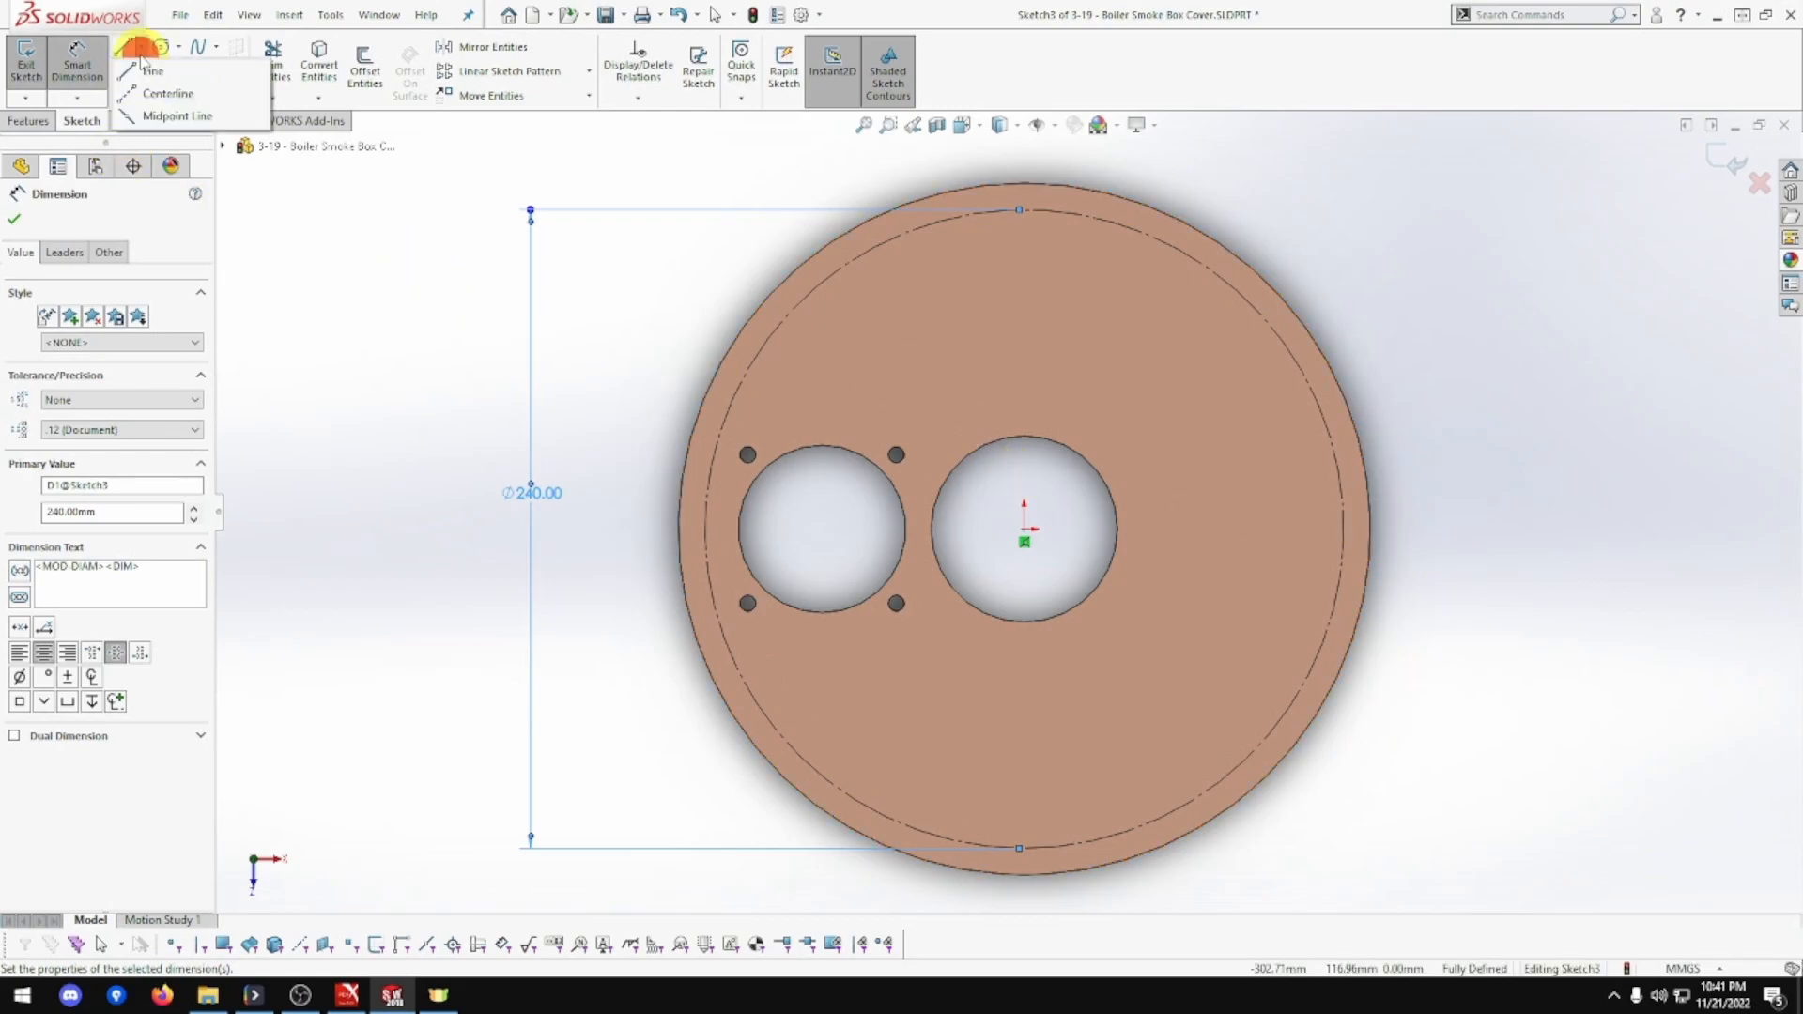
{"action": "left_click", "coordinate": [164, 88]}
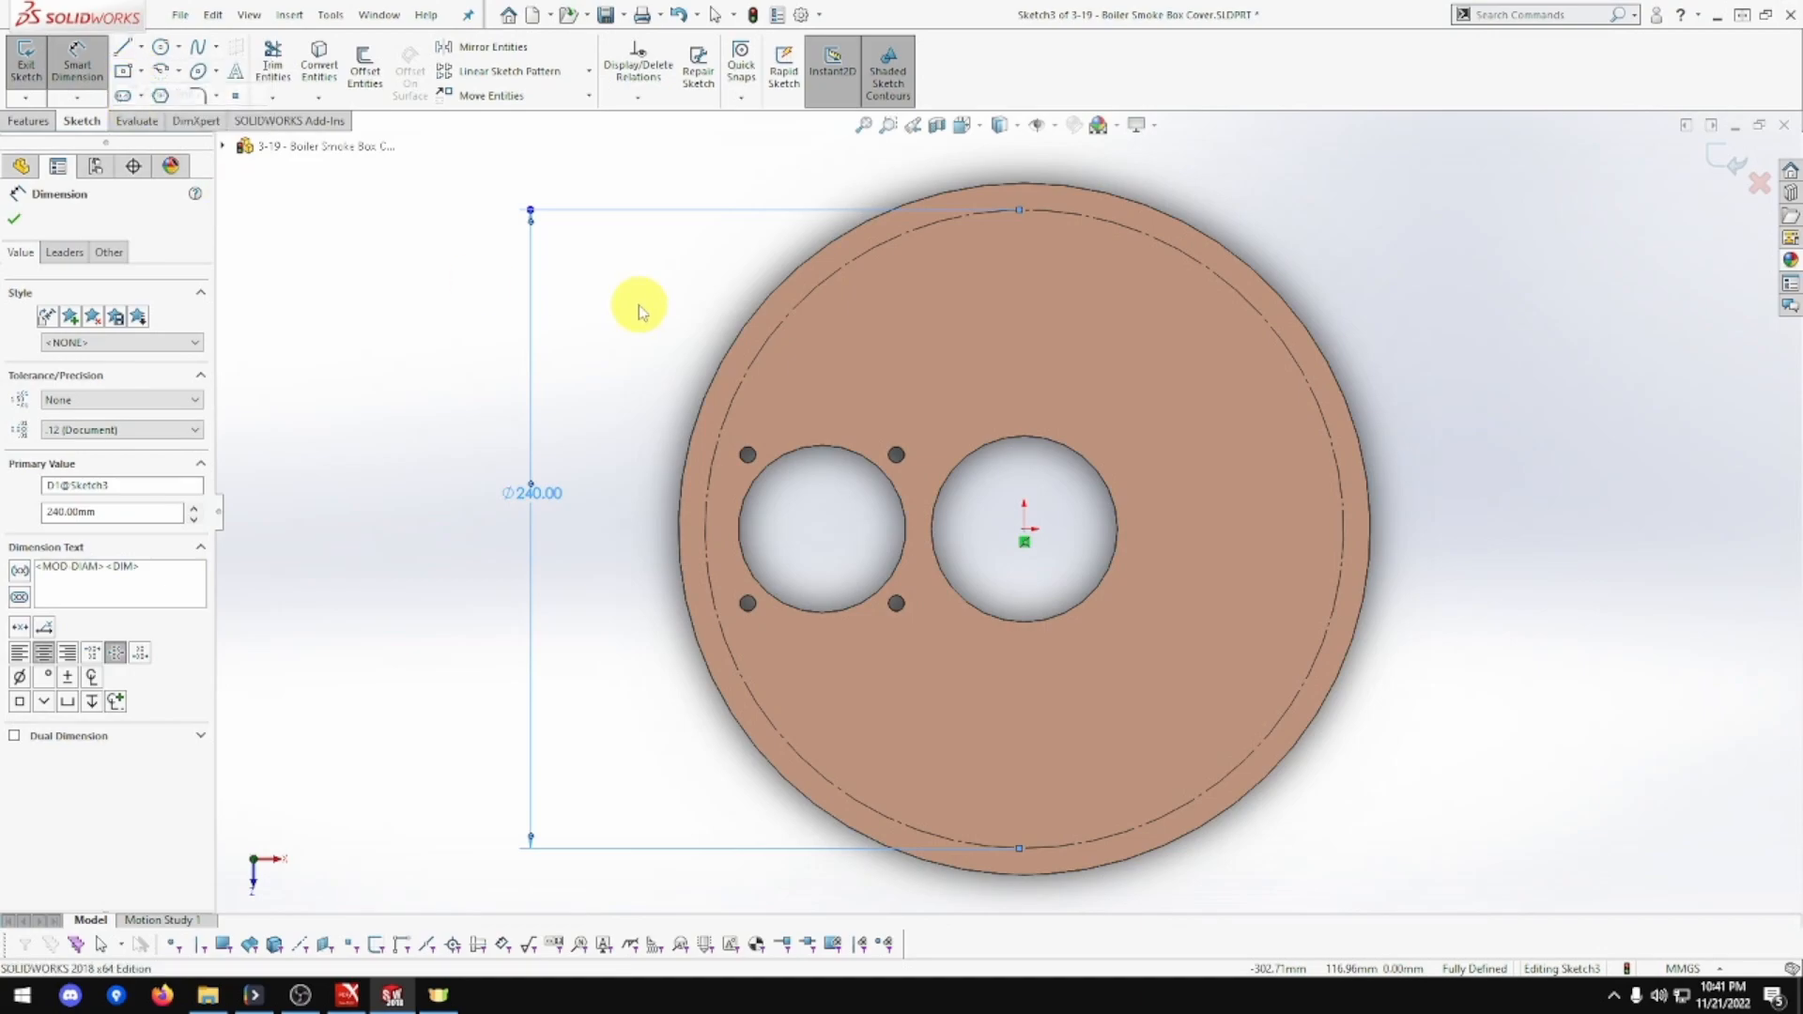
{"action": "left_click", "coordinate": [1026, 535]}
{"action": "left_click", "coordinate": [1343, 535]}
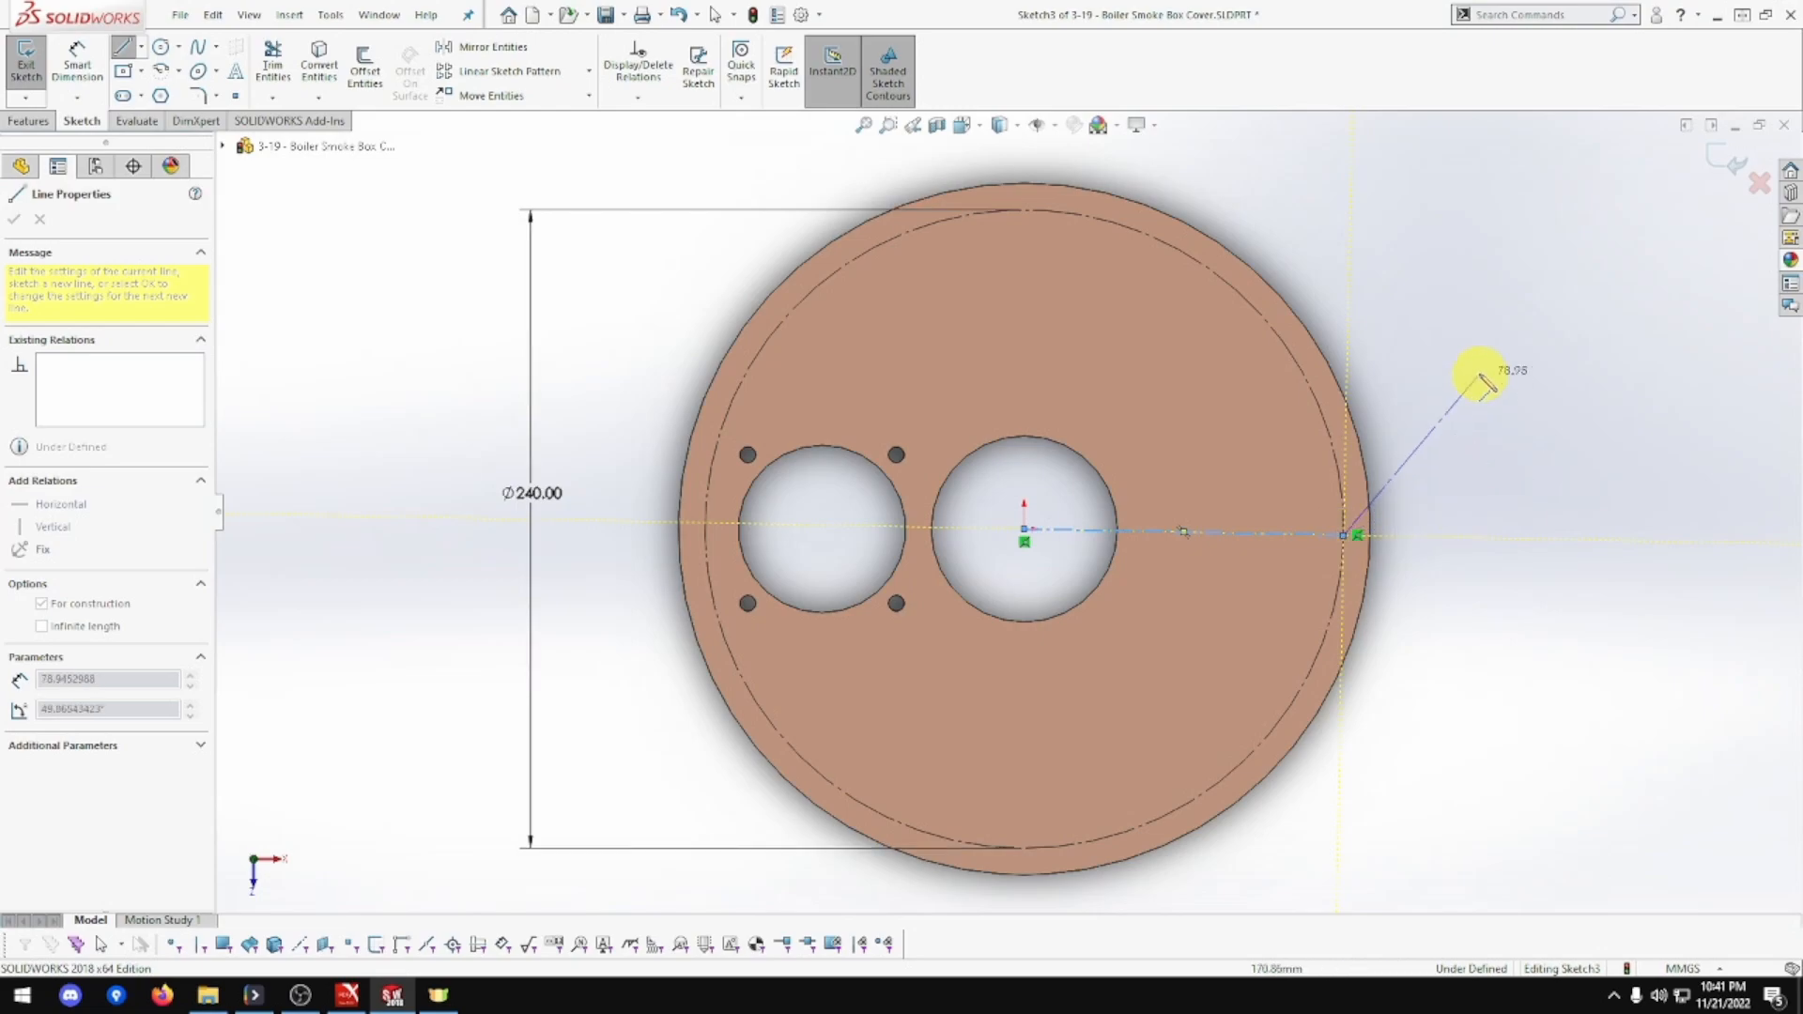
{"action": "key", "text": "Escape"}
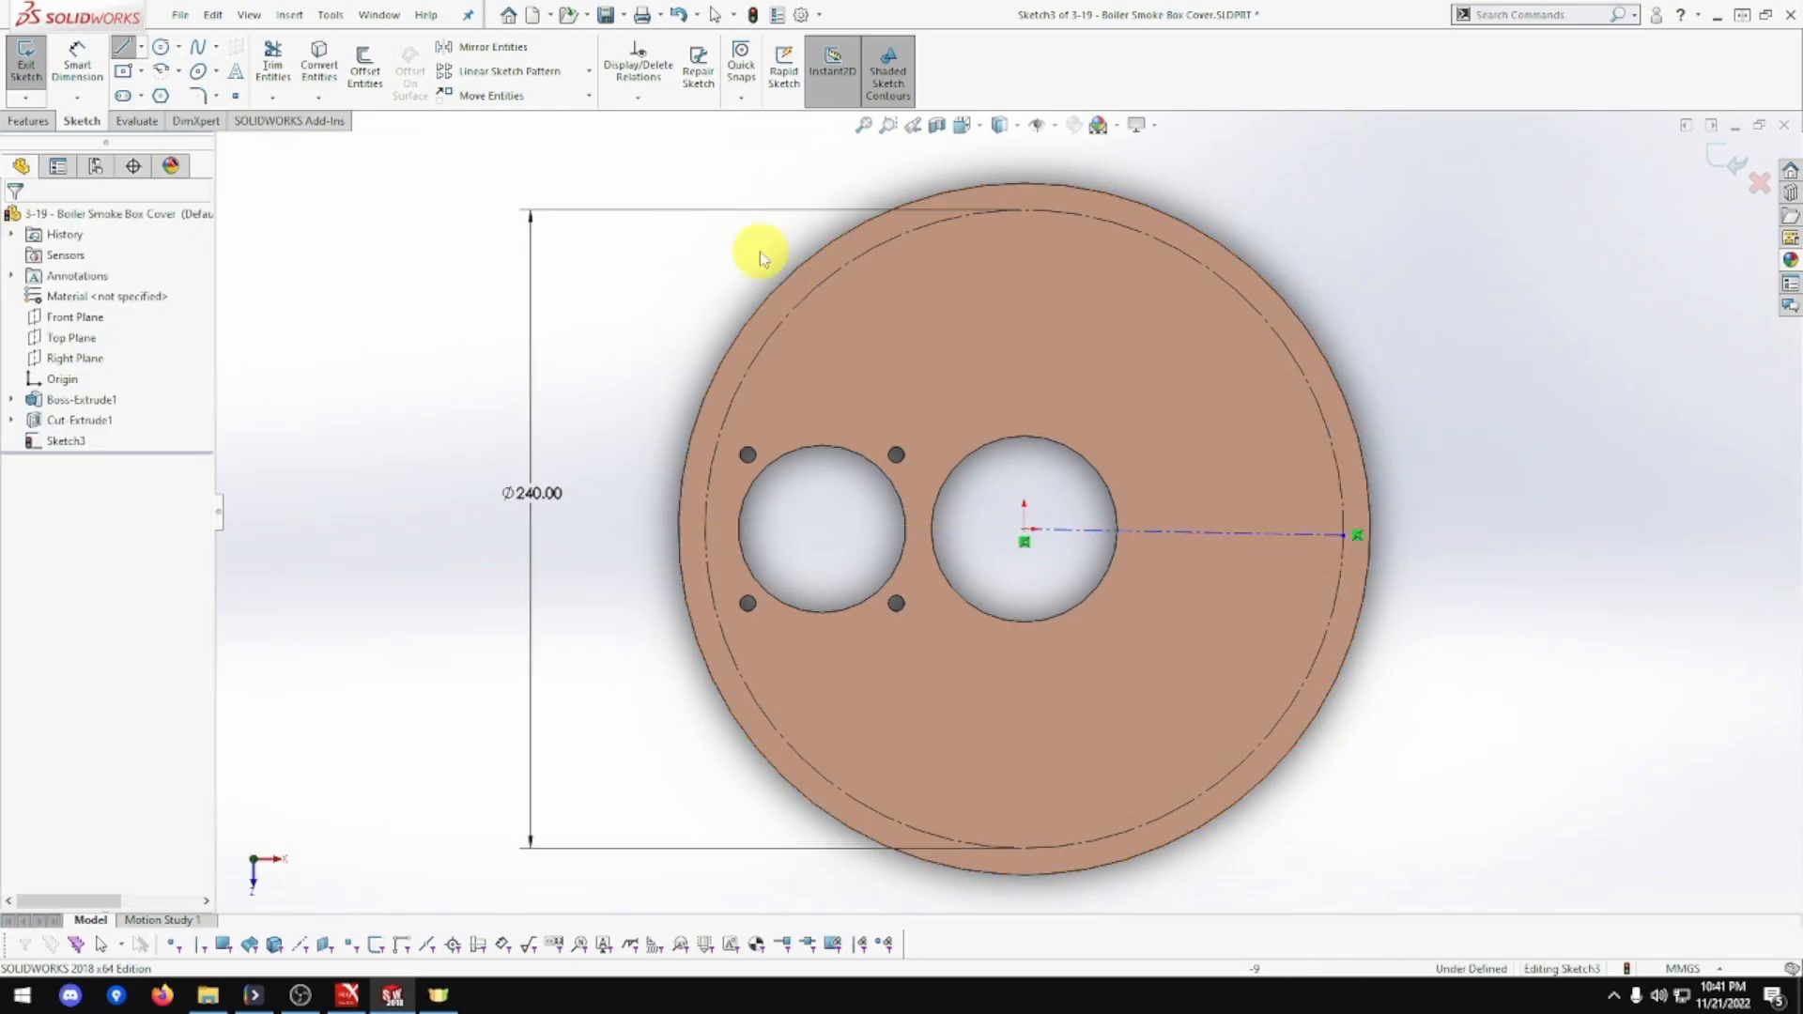
Draw a vertical centerline through the origin, spanning the 240 mm construction circle from its top to its bottom.
{"action": "left_click", "coordinate": [141, 47]}
{"action": "left_click", "coordinate": [164, 86]}
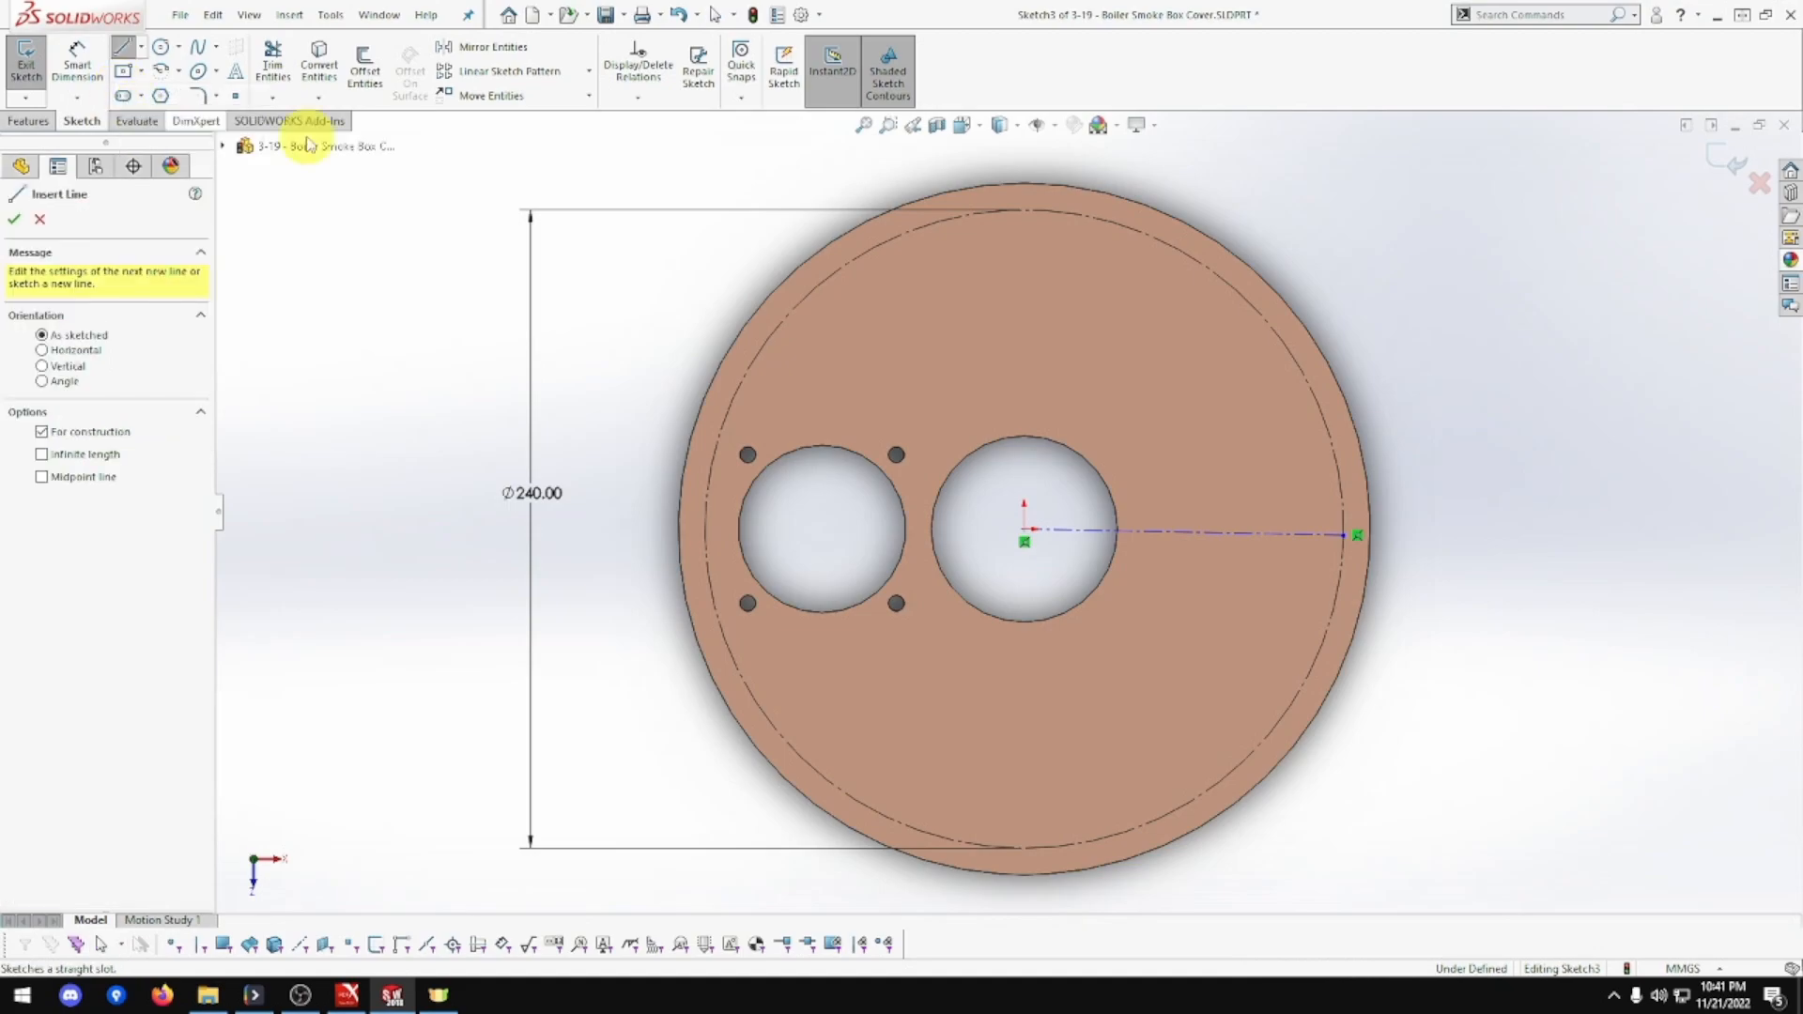
{"action": "left_click", "coordinate": [1025, 210]}
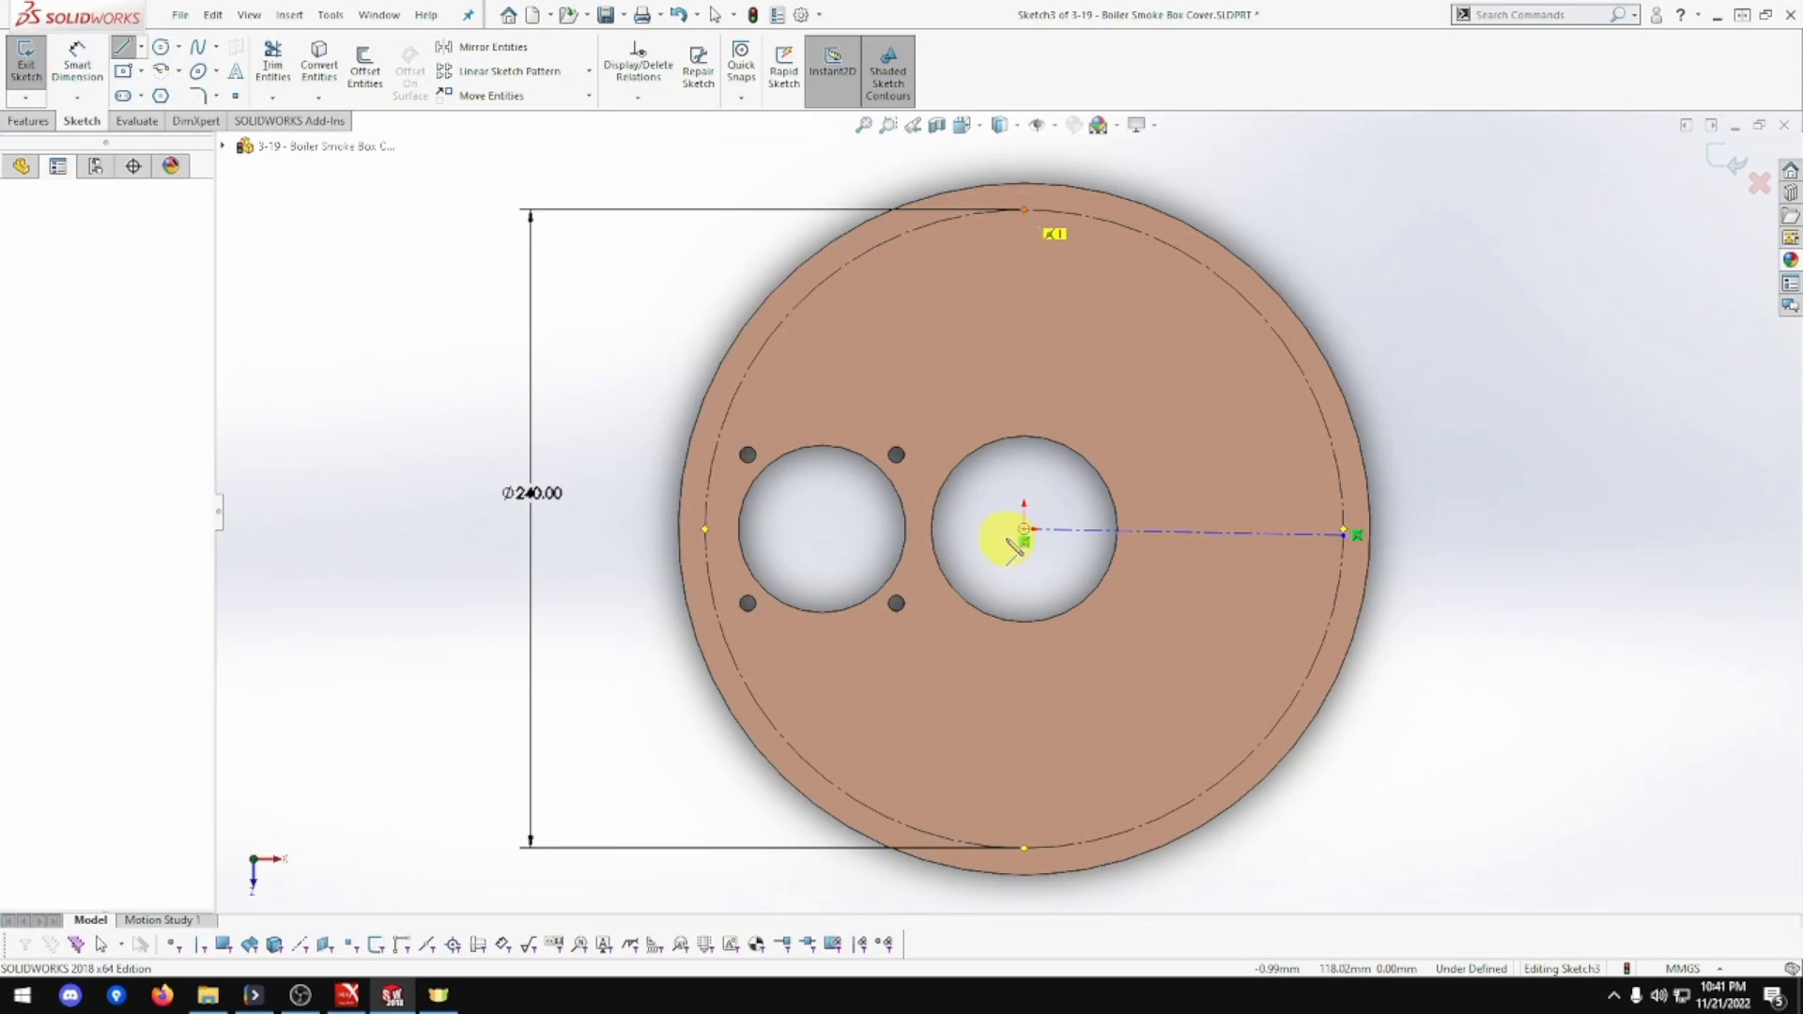
{"action": "left_click", "coordinate": [1025, 848]}
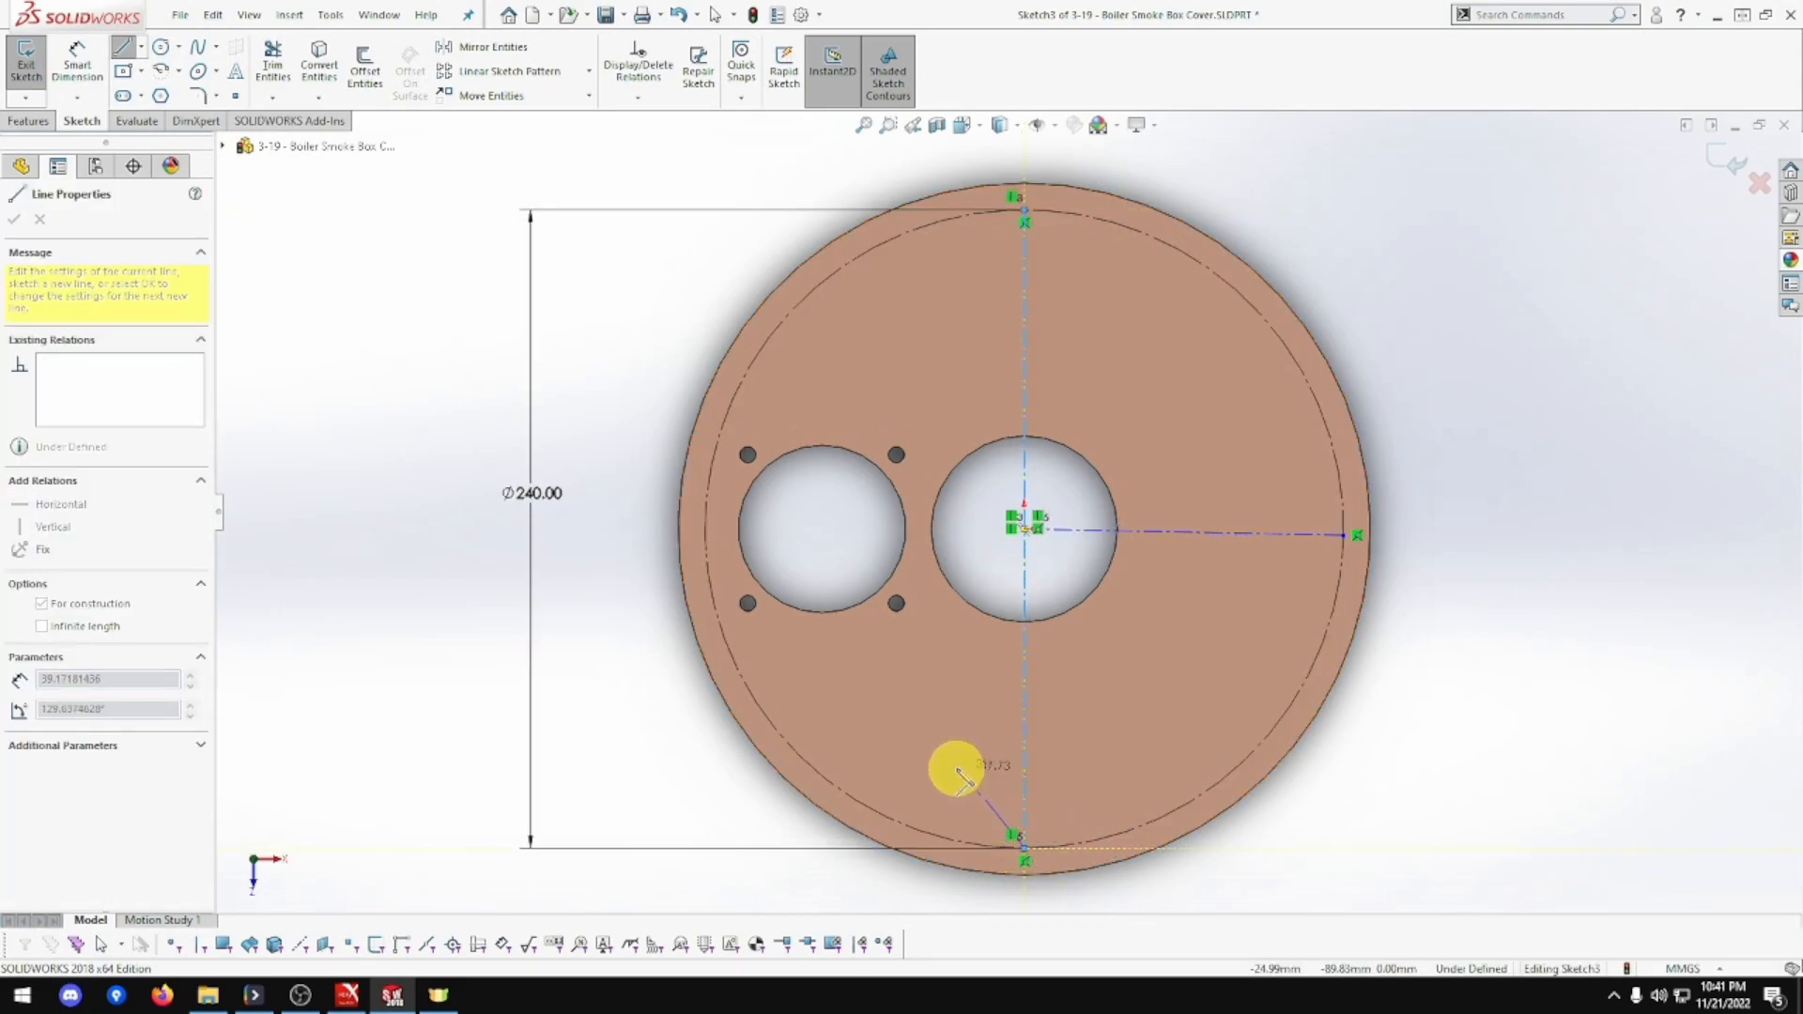
Draw two slanted centerlines from the origin past the disc's lower-left and upper-left edges, and delete the connecting line to the vertical centerline's bottom end.
{"action": "left_click", "coordinate": [579, 786]}
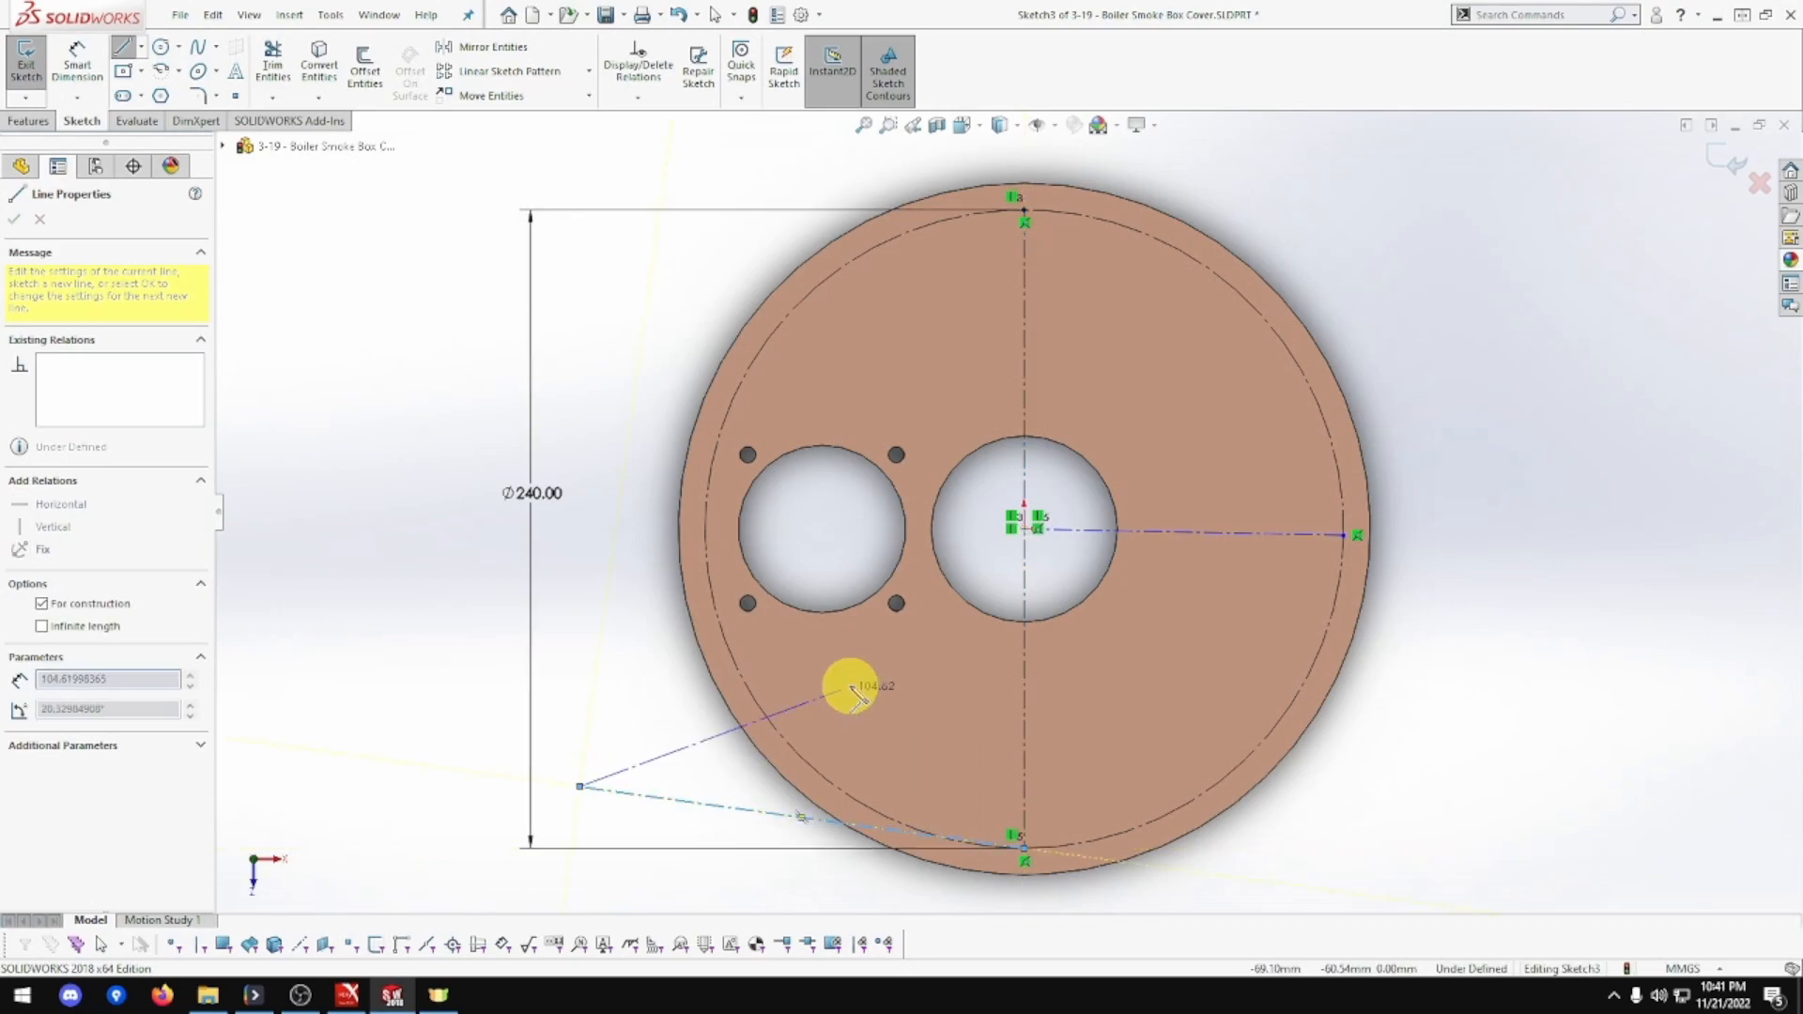
{"action": "left_click", "coordinate": [1025, 529]}
{"action": "left_click", "coordinate": [640, 271]}
{"action": "key", "text": "Escape"}
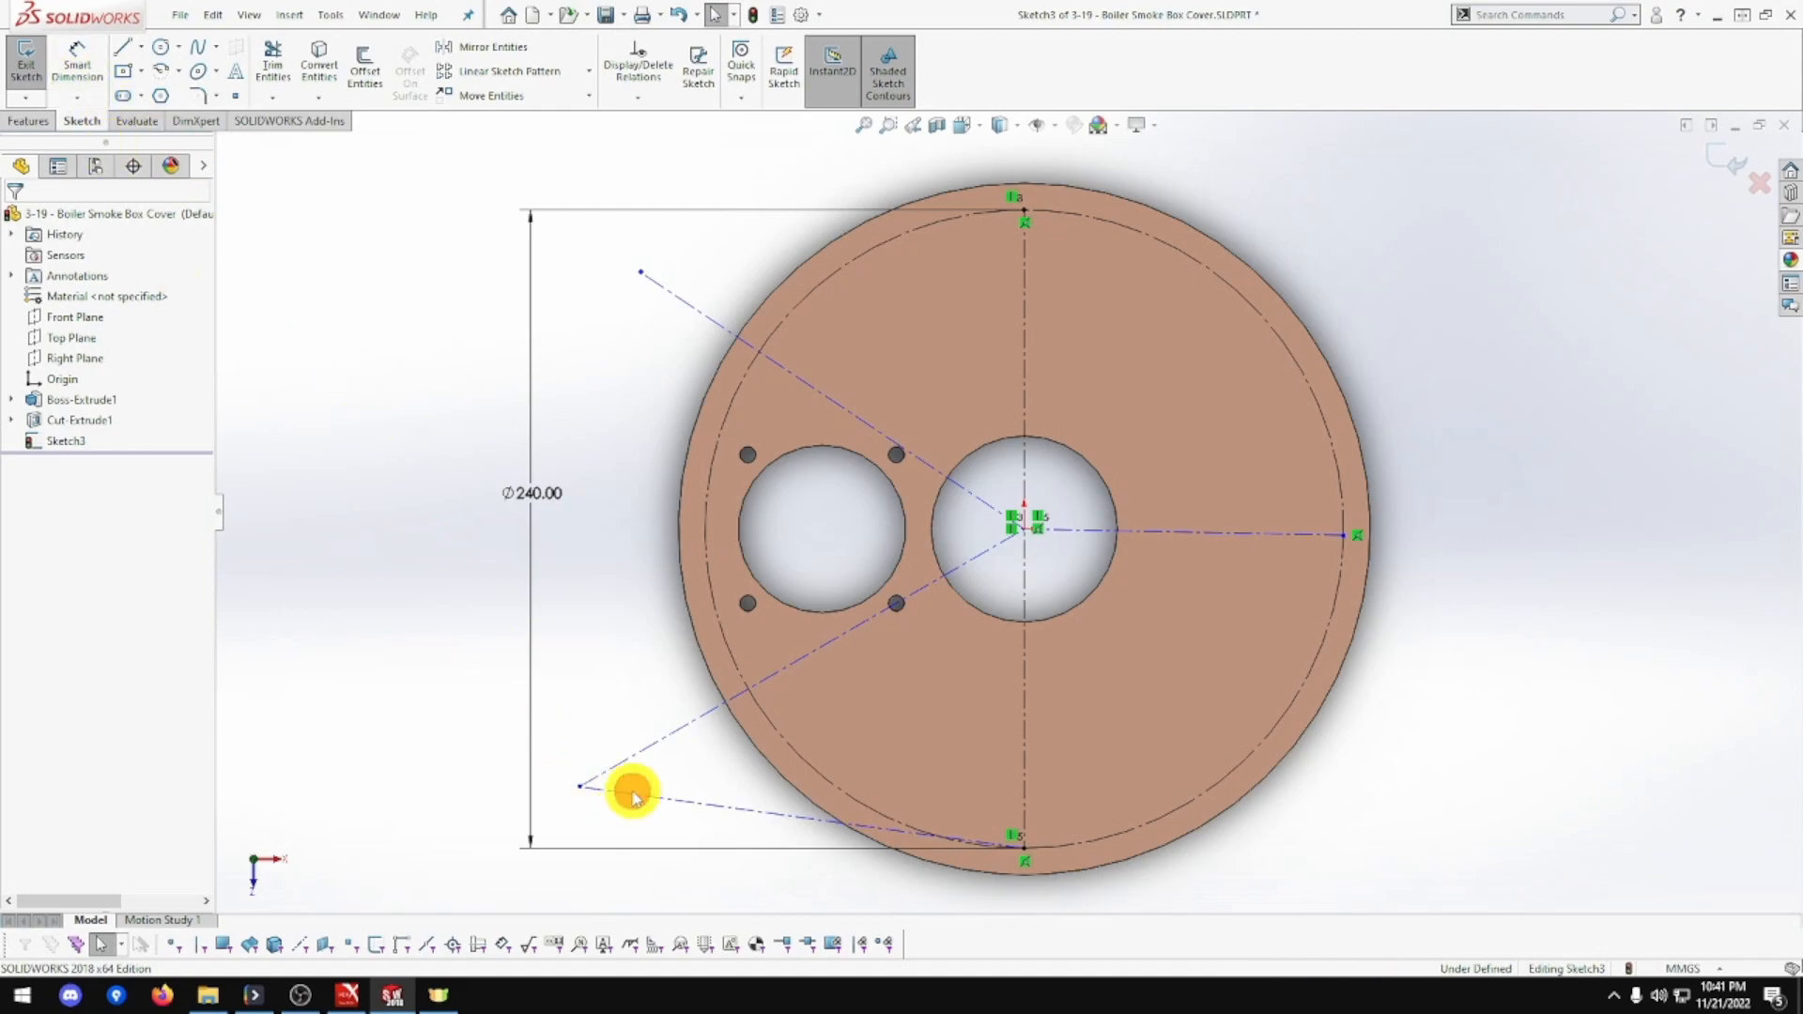
{"action": "left_click", "coordinate": [633, 798]}
{"action": "left_click", "coordinate": [638, 798]}
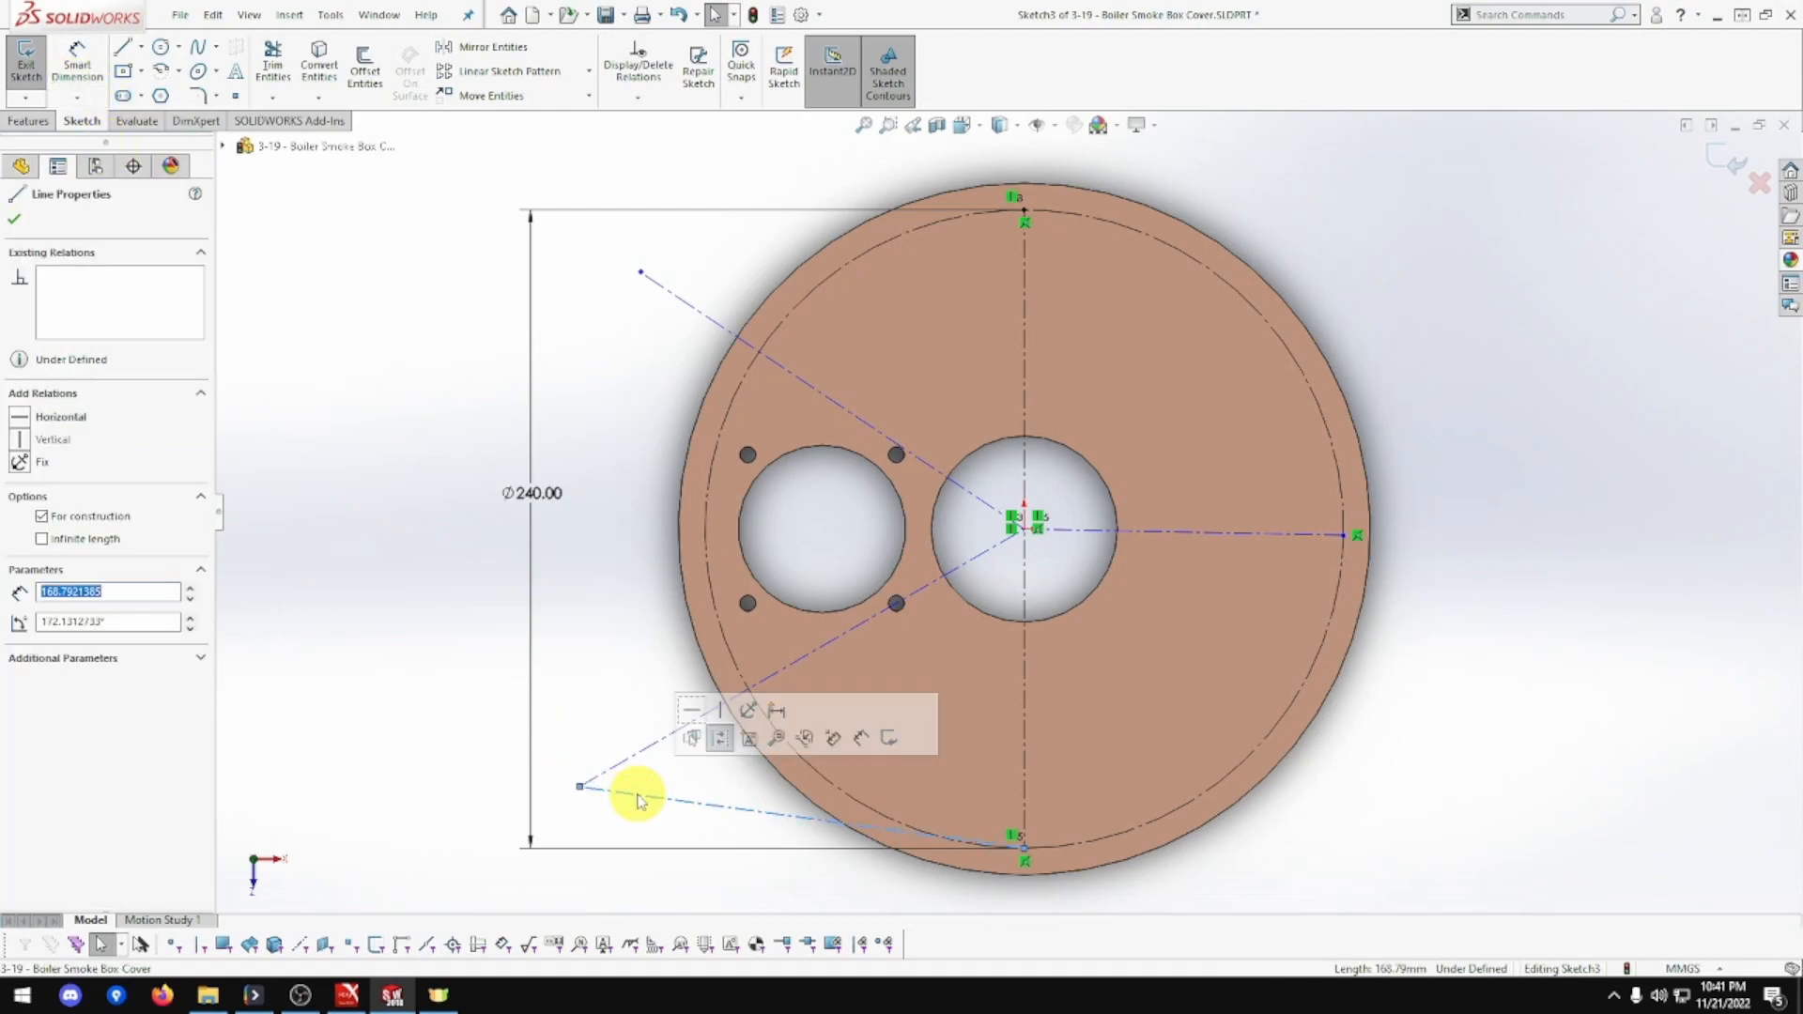
{"action": "key", "text": "Delete"}
Make the outer endpoints of both slanted centerlines coincident with the 240 mm construction circle.
{"action": "left_click", "coordinate": [580, 786]}
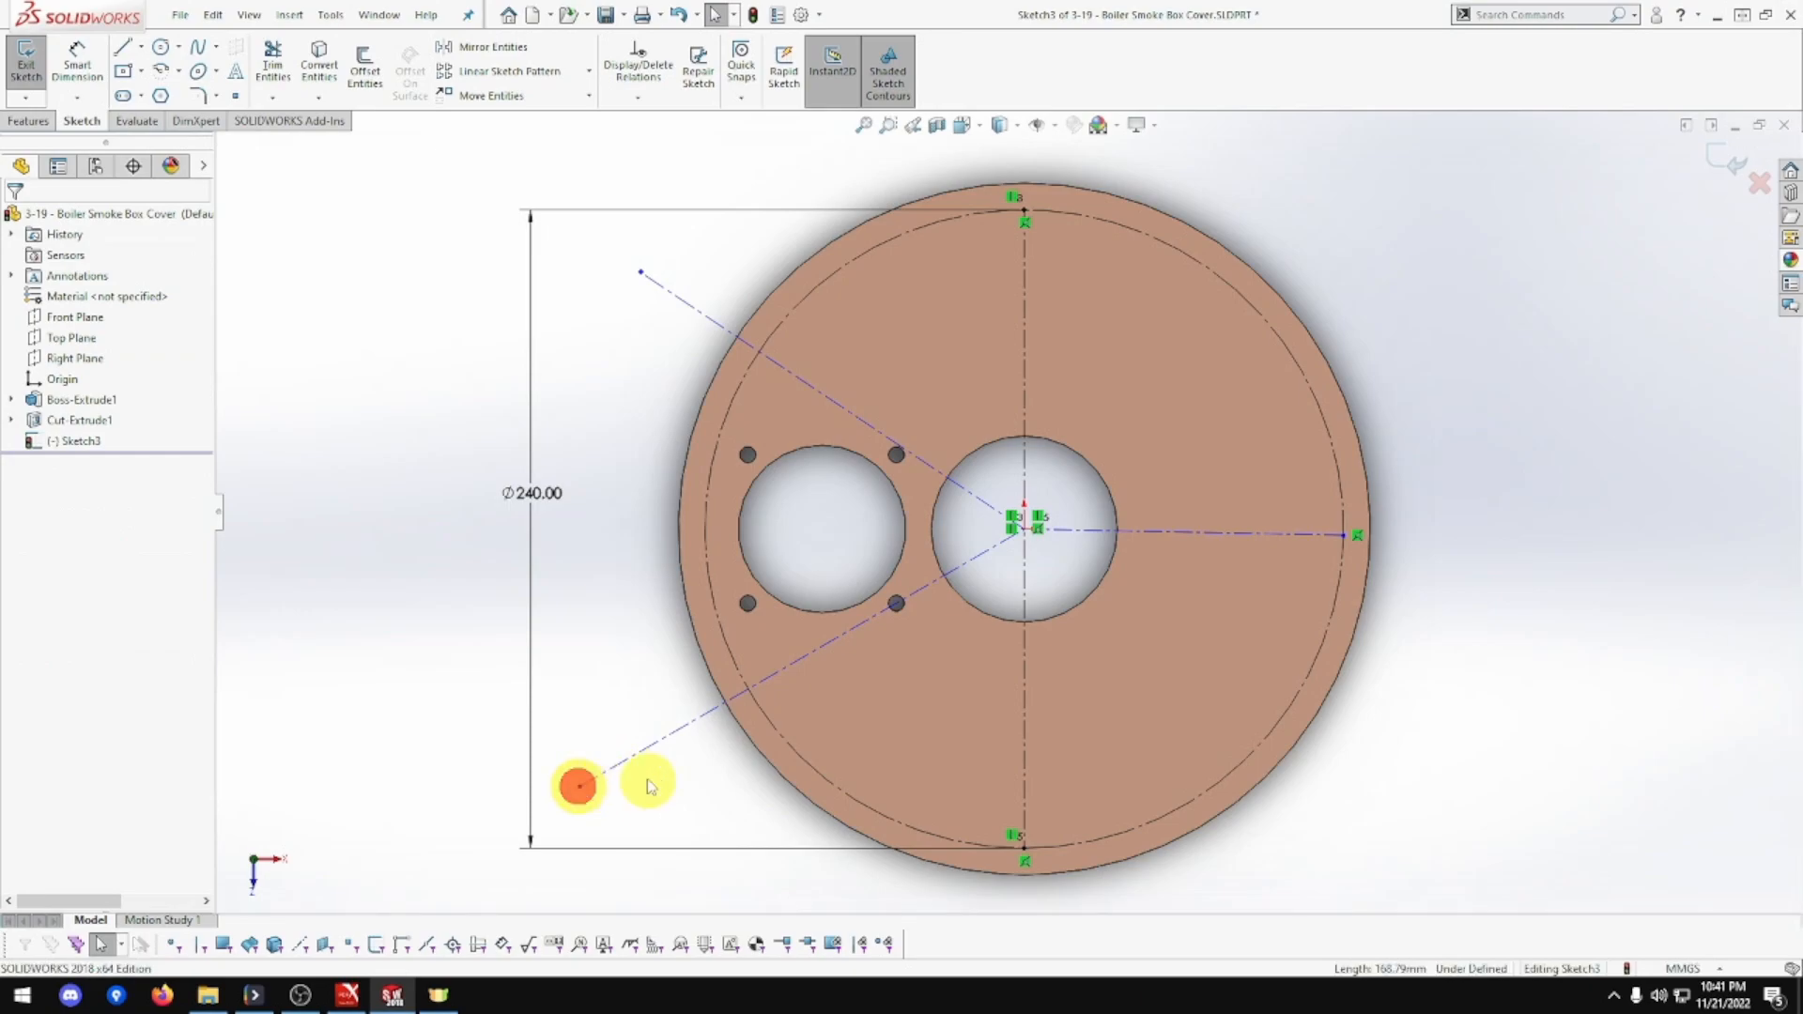
{"action": "left_click", "coordinate": [780, 738], "text": "ctrl"}
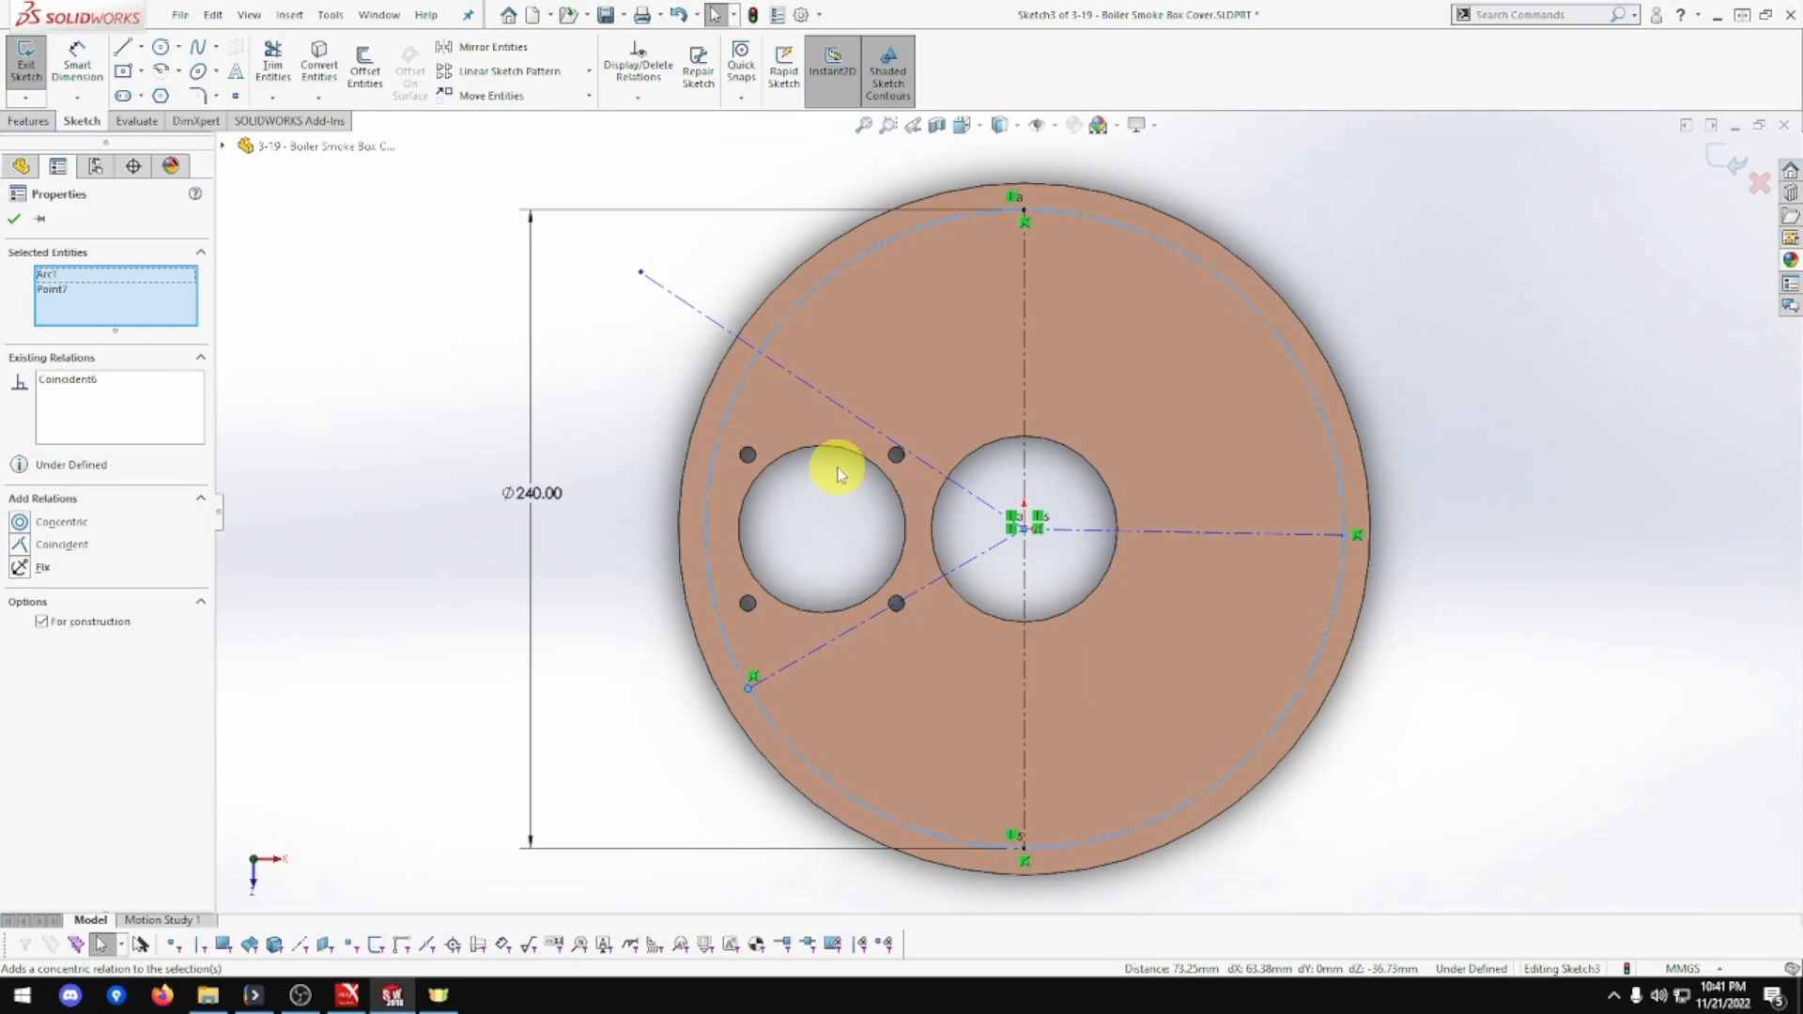
{"action": "left_click", "coordinate": [641, 273]}
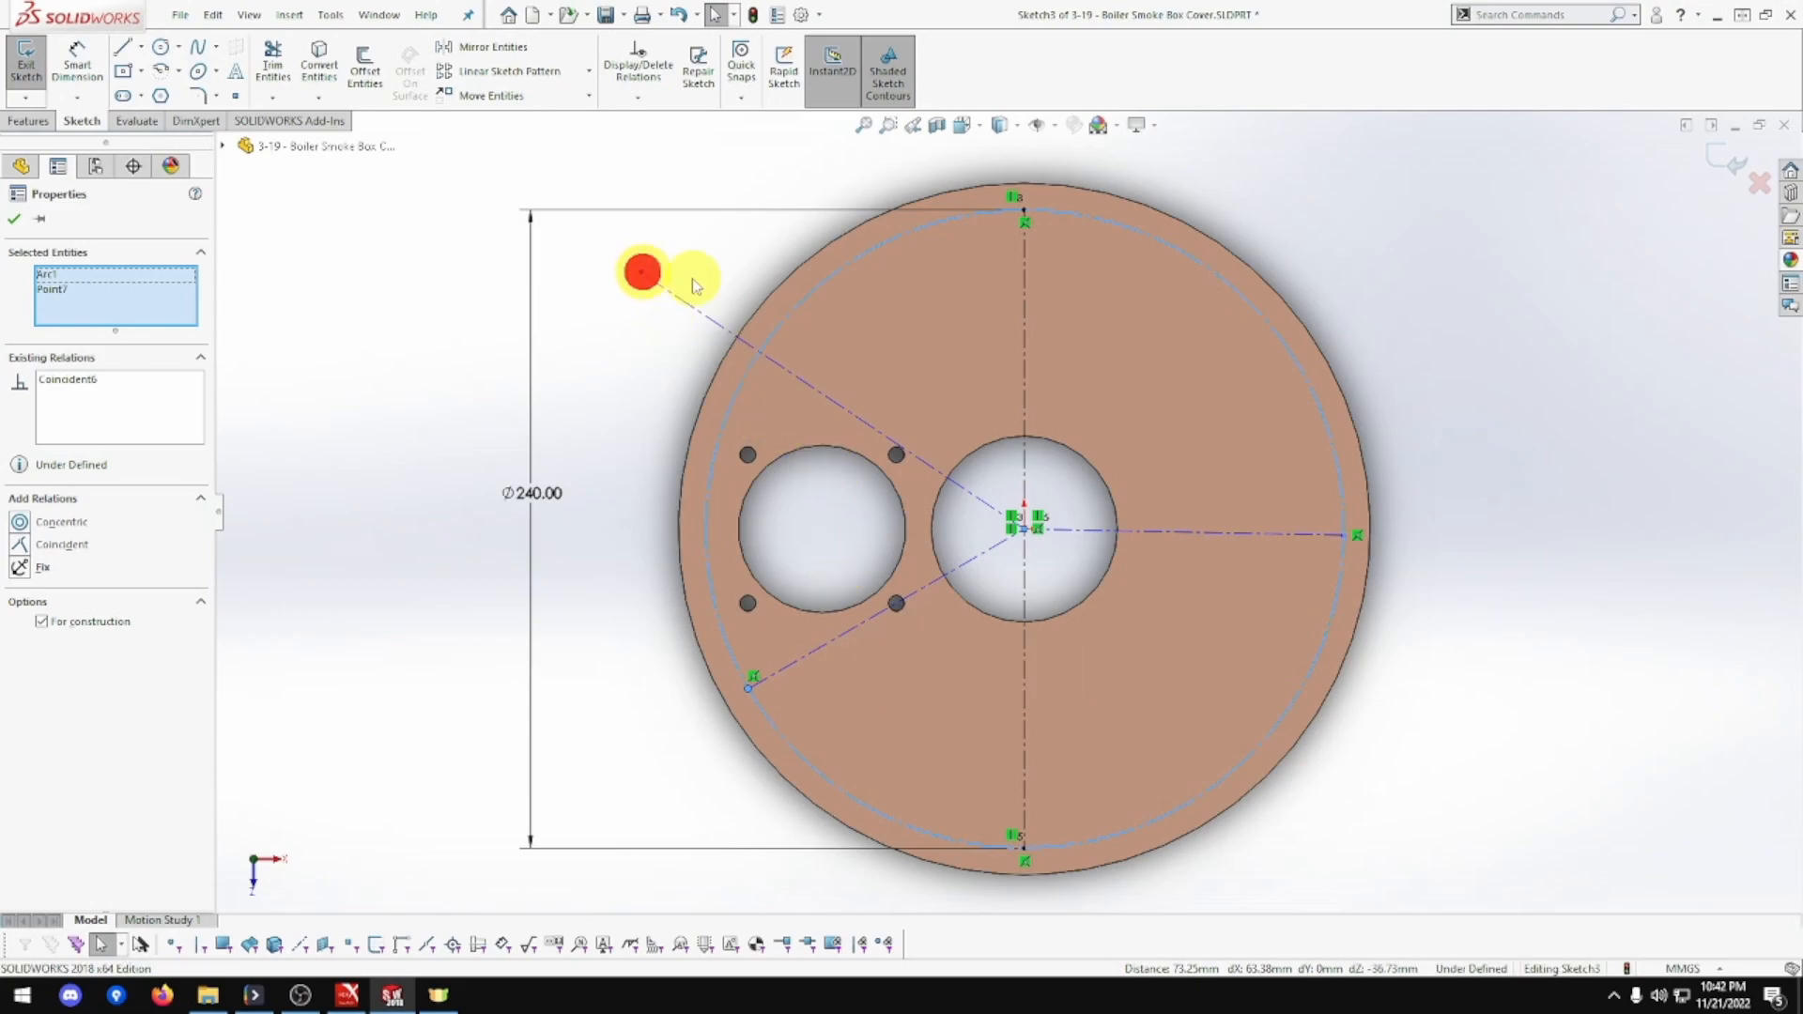
{"action": "left_click", "coordinate": [800, 305], "text": "ctrl"}
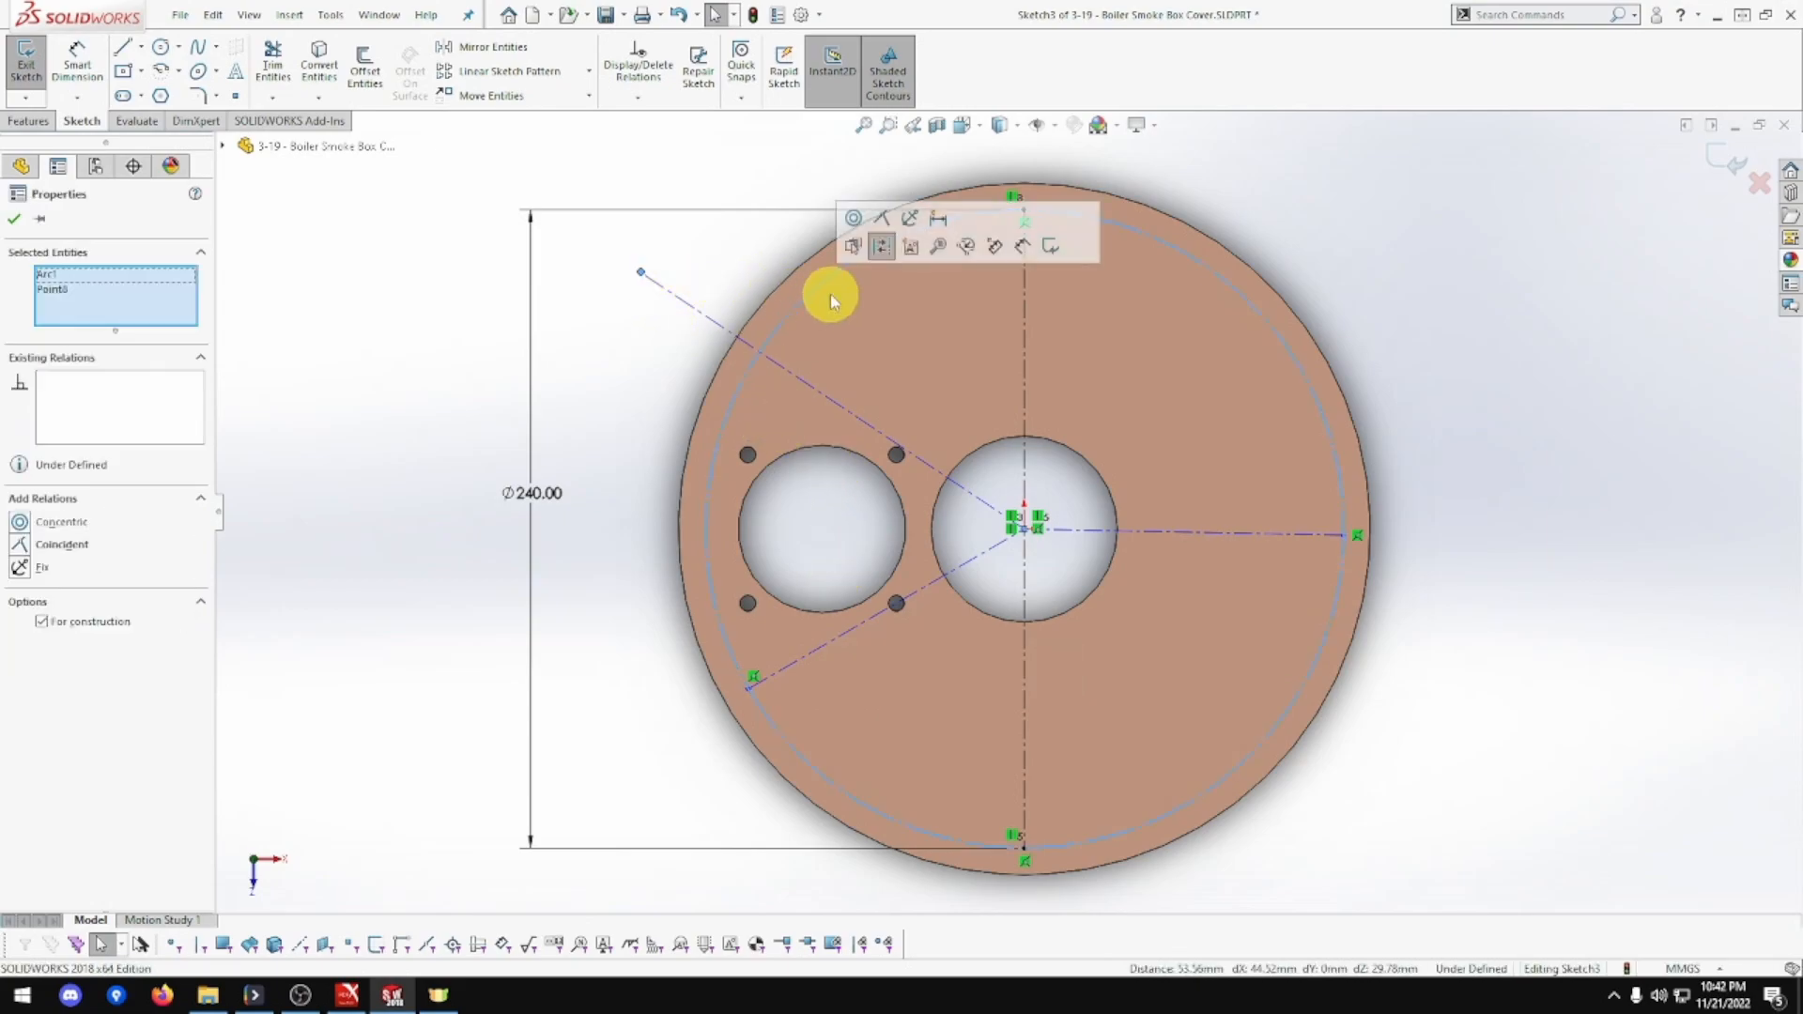
{"action": "left_click", "coordinate": [883, 218]}
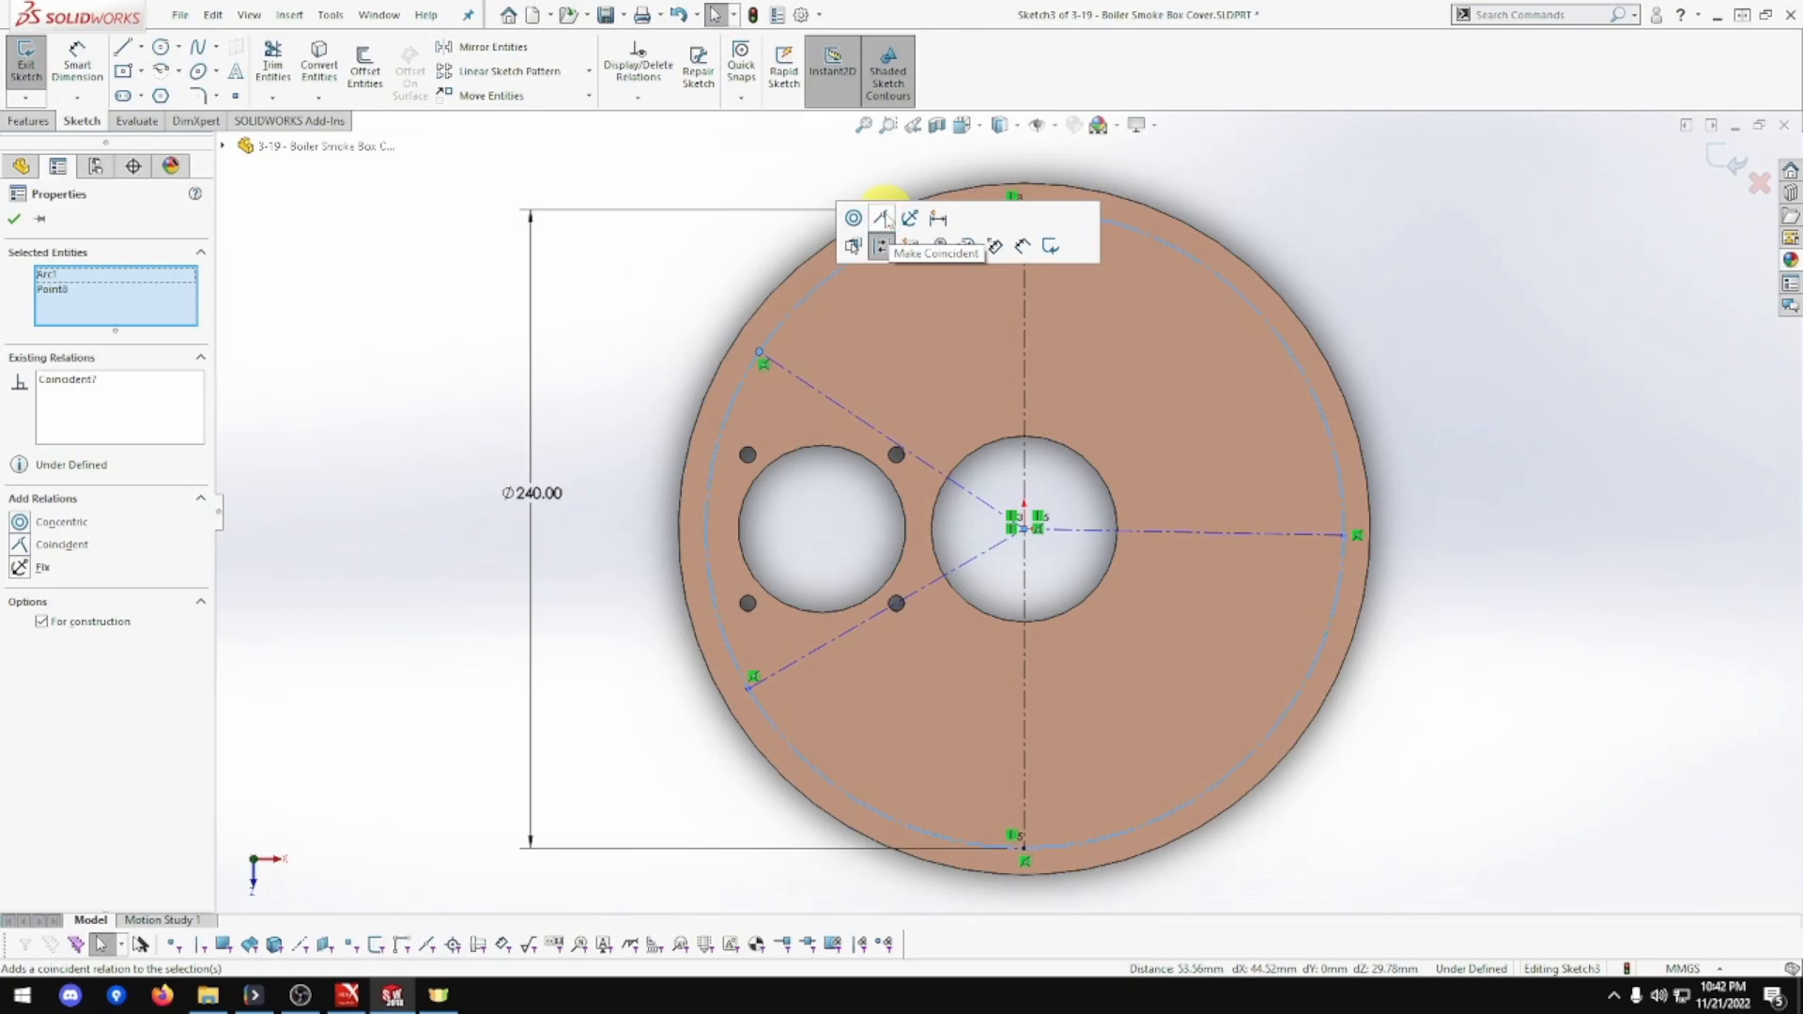
{"action": "key", "text": "Escape"}
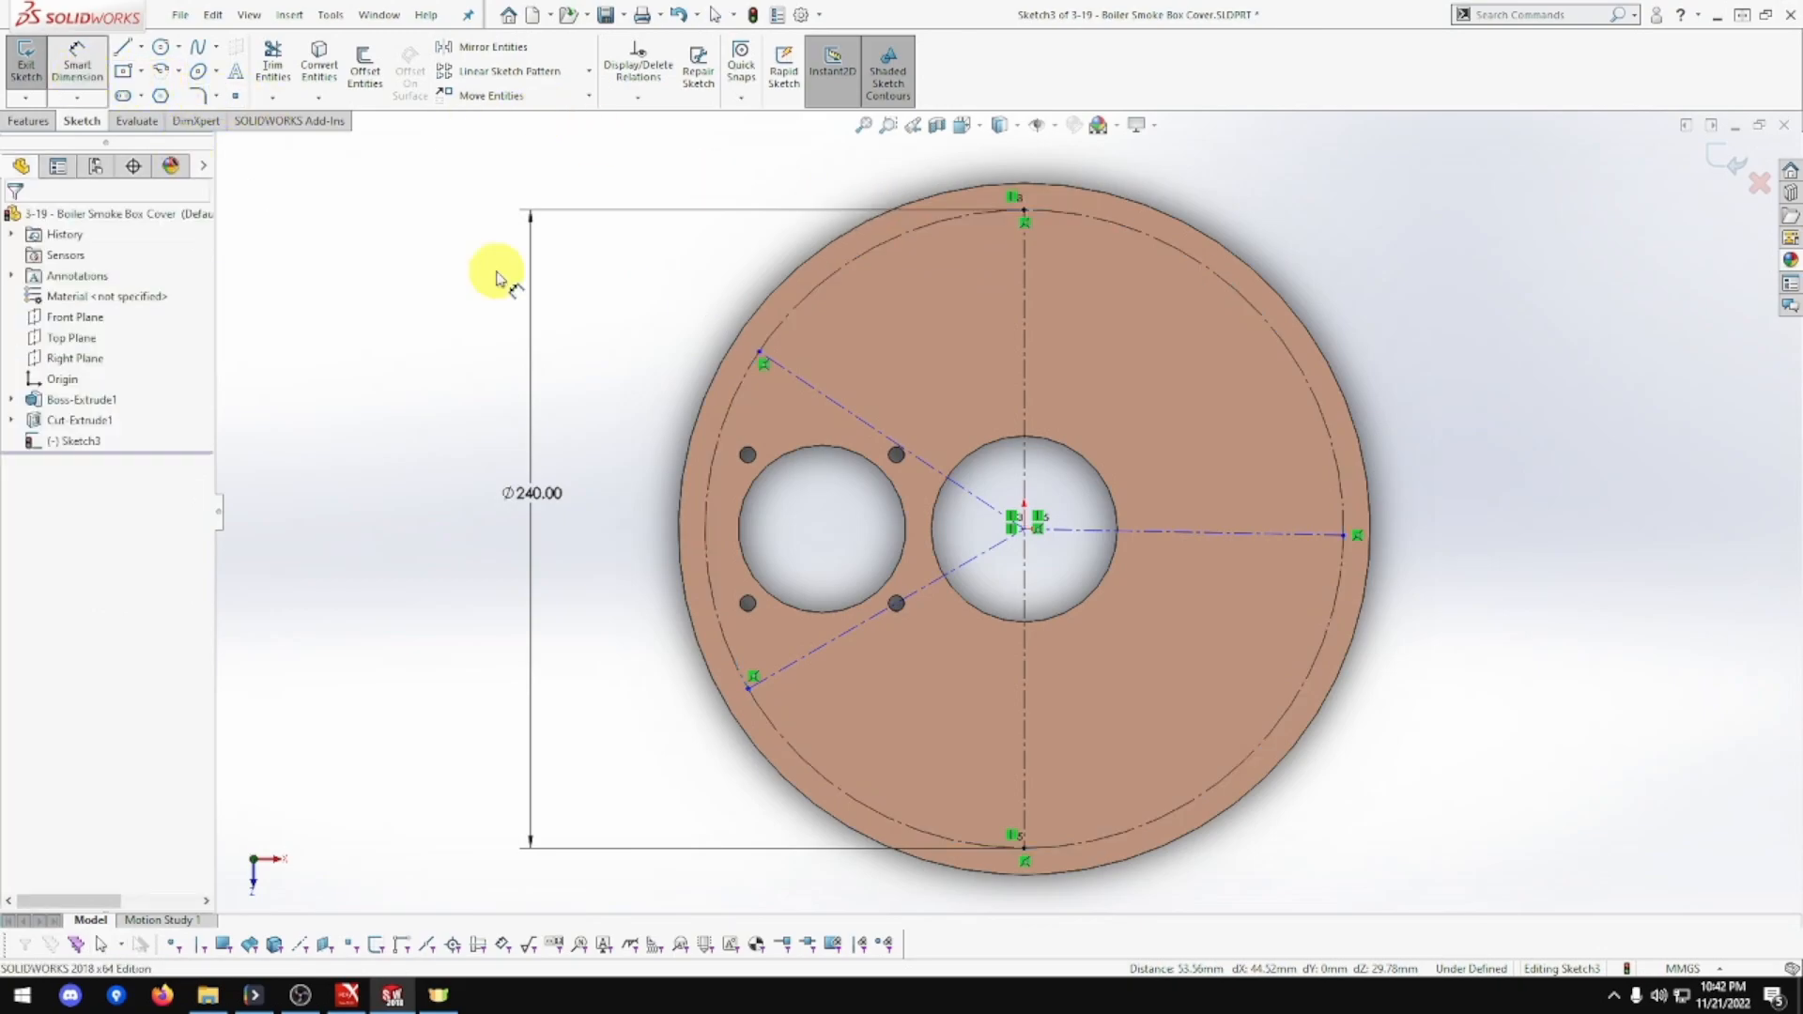
Dimension the angle between the vertical centerline and the upper-left slanted centerline to 60 degrees.
{"action": "left_click", "coordinate": [1024, 370]}
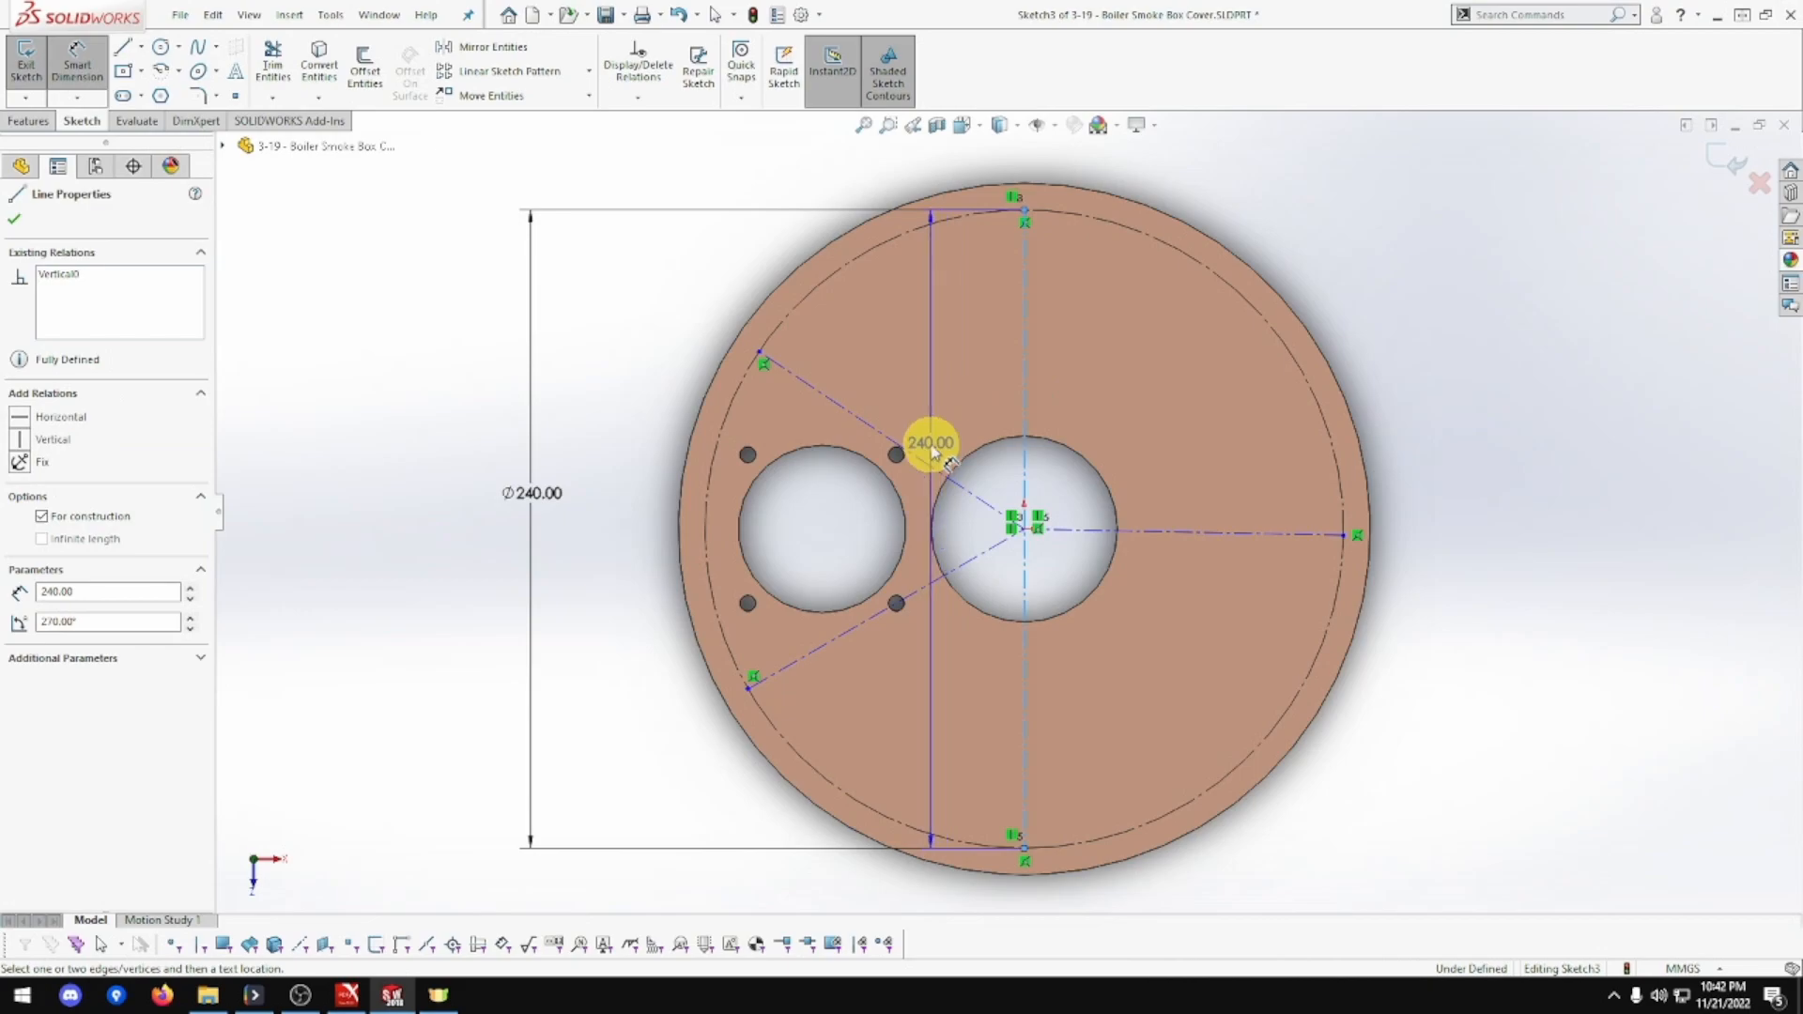
{"action": "left_click", "coordinate": [928, 466]}
{"action": "left_click", "coordinate": [933, 403]}
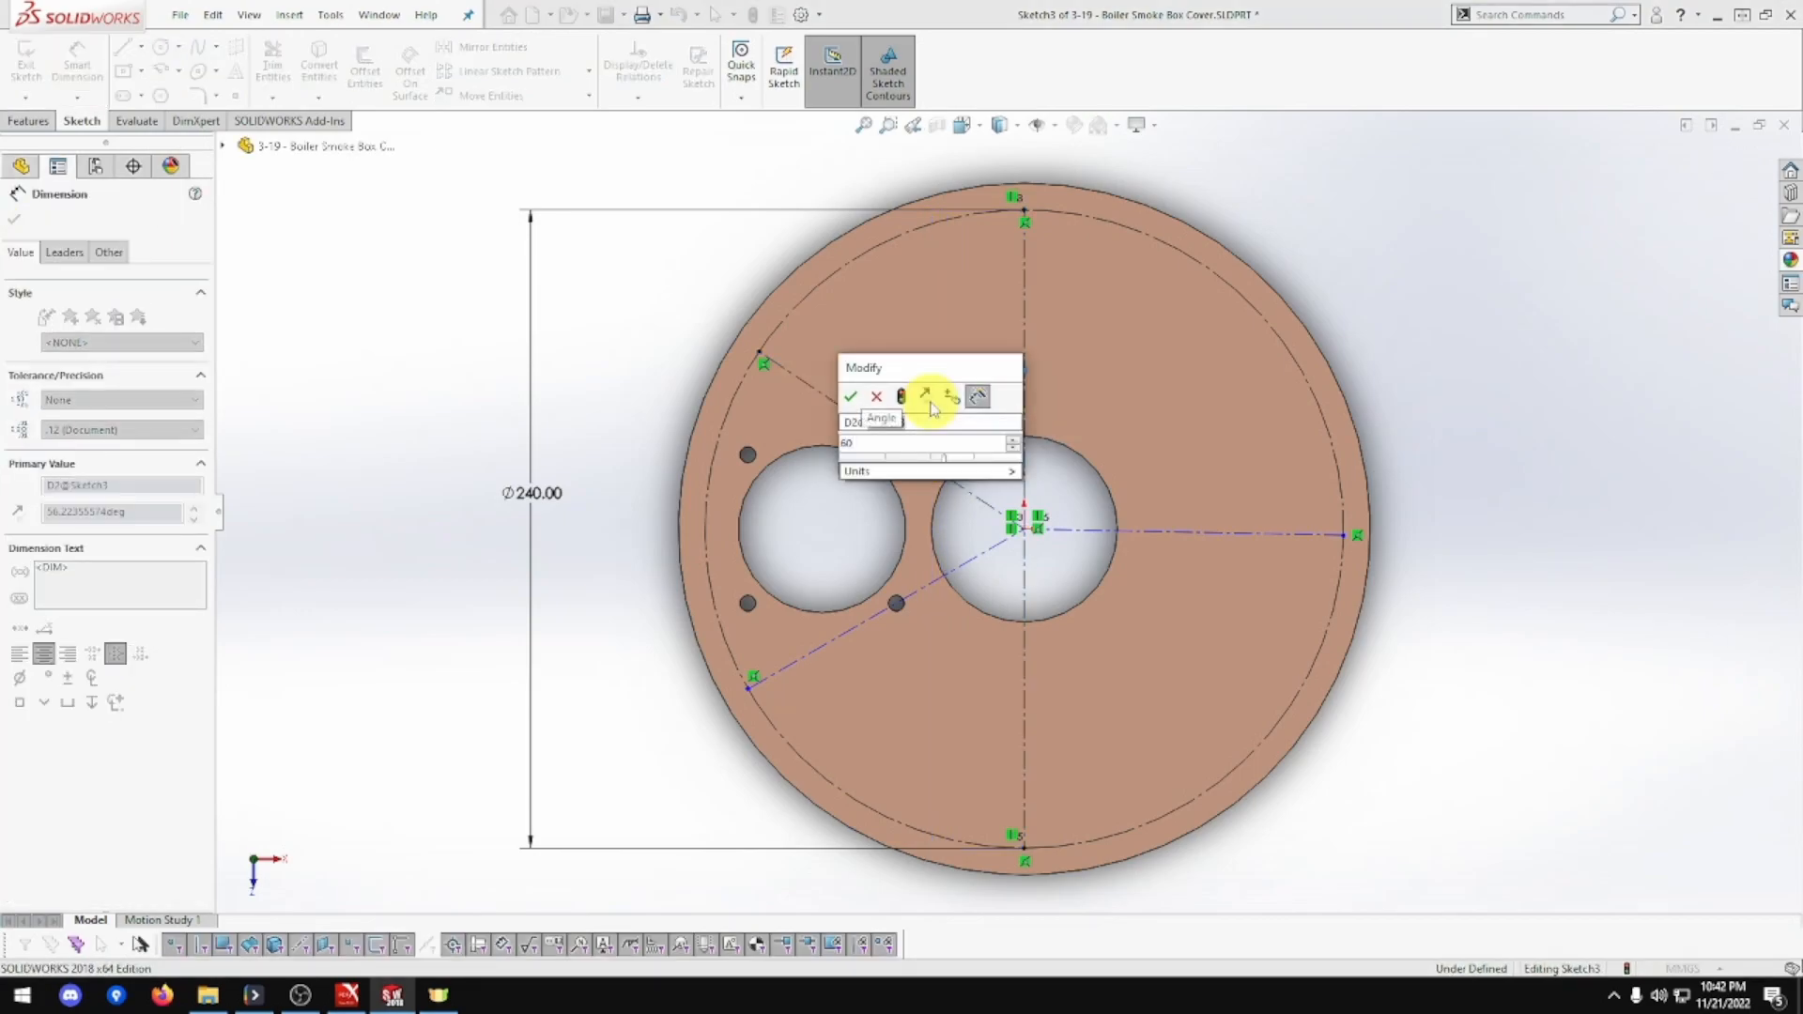
{"action": "key", "text": "Return"}
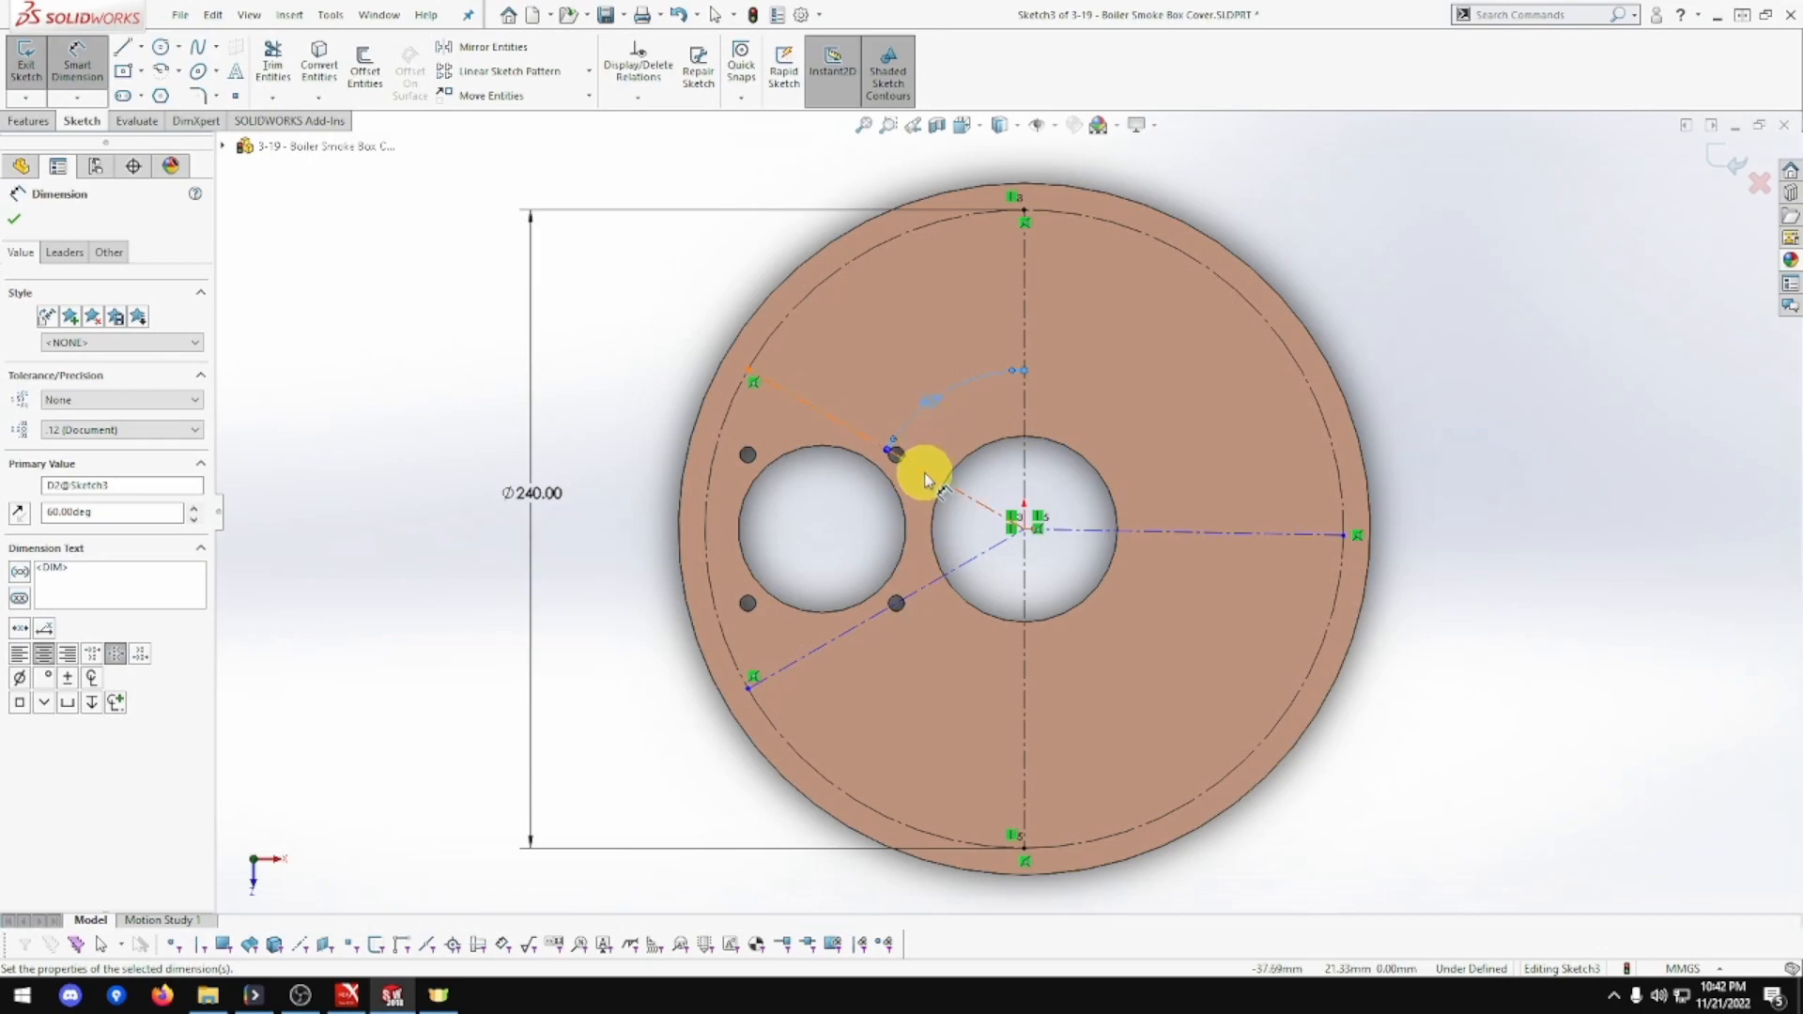
{"action": "left_click", "coordinate": [925, 479]}
{"action": "left_click", "coordinate": [927, 580]}
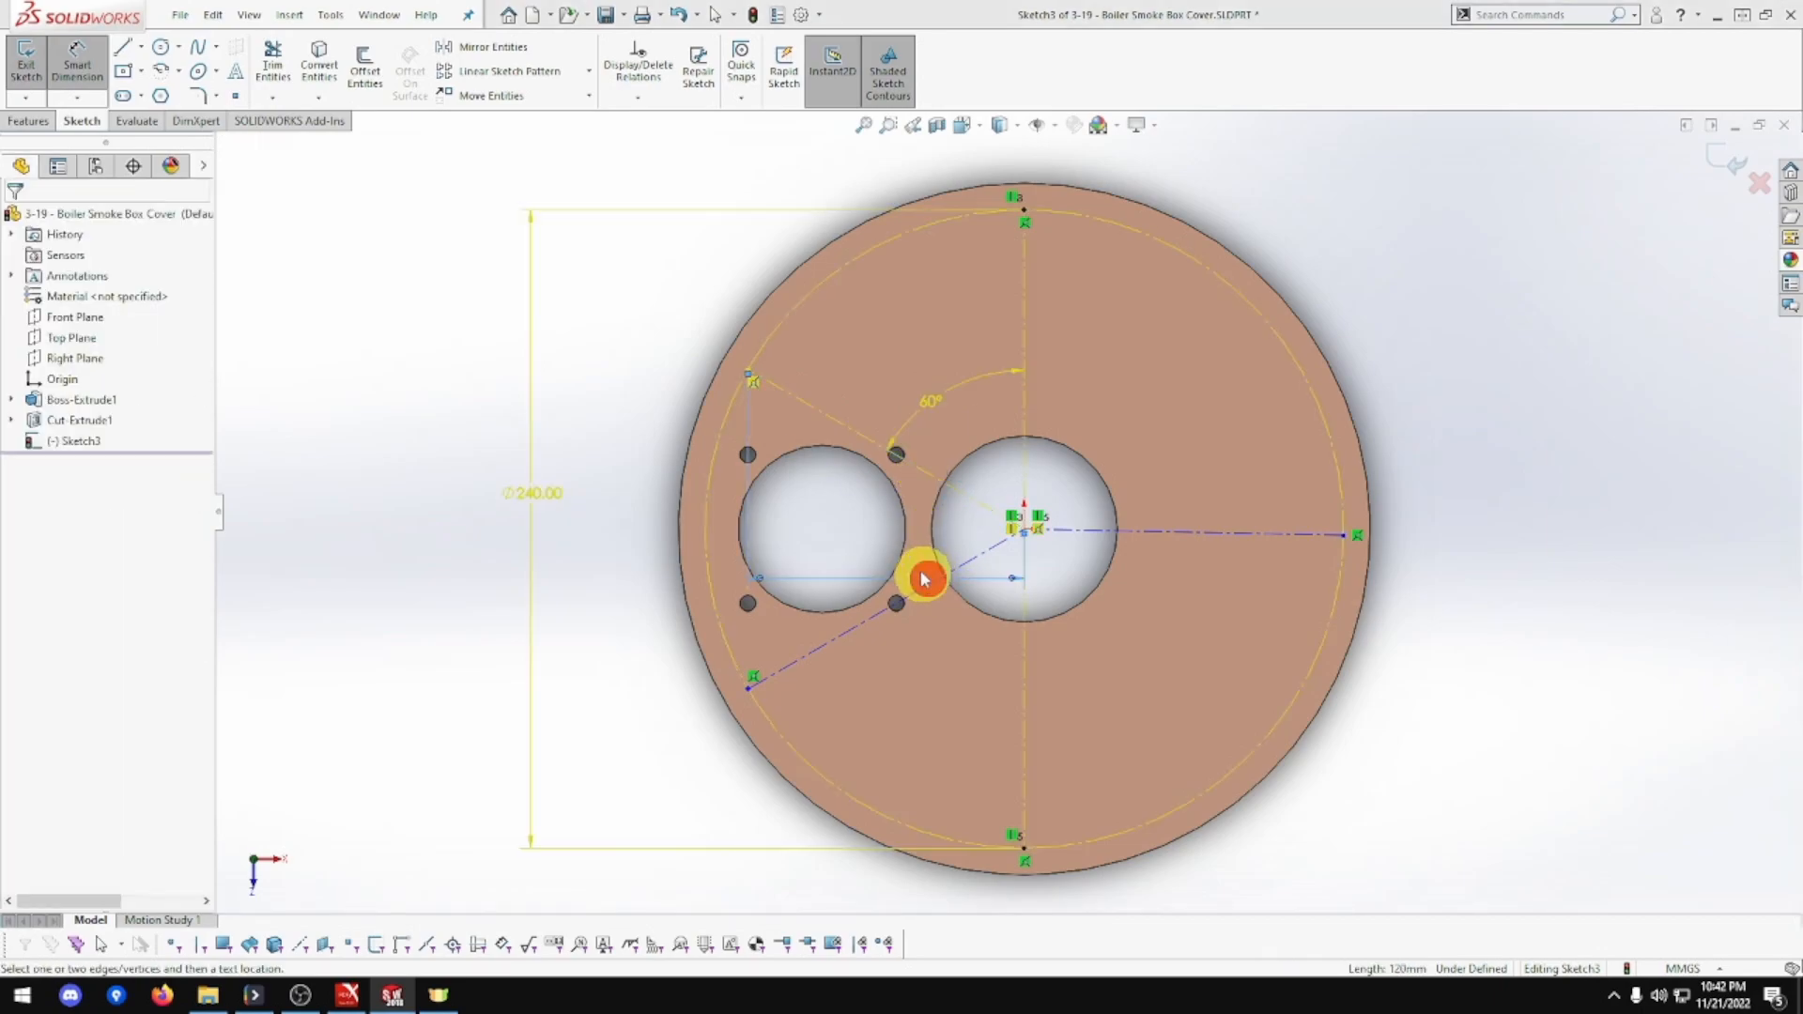
{"action": "left_click", "coordinate": [1015, 514]}
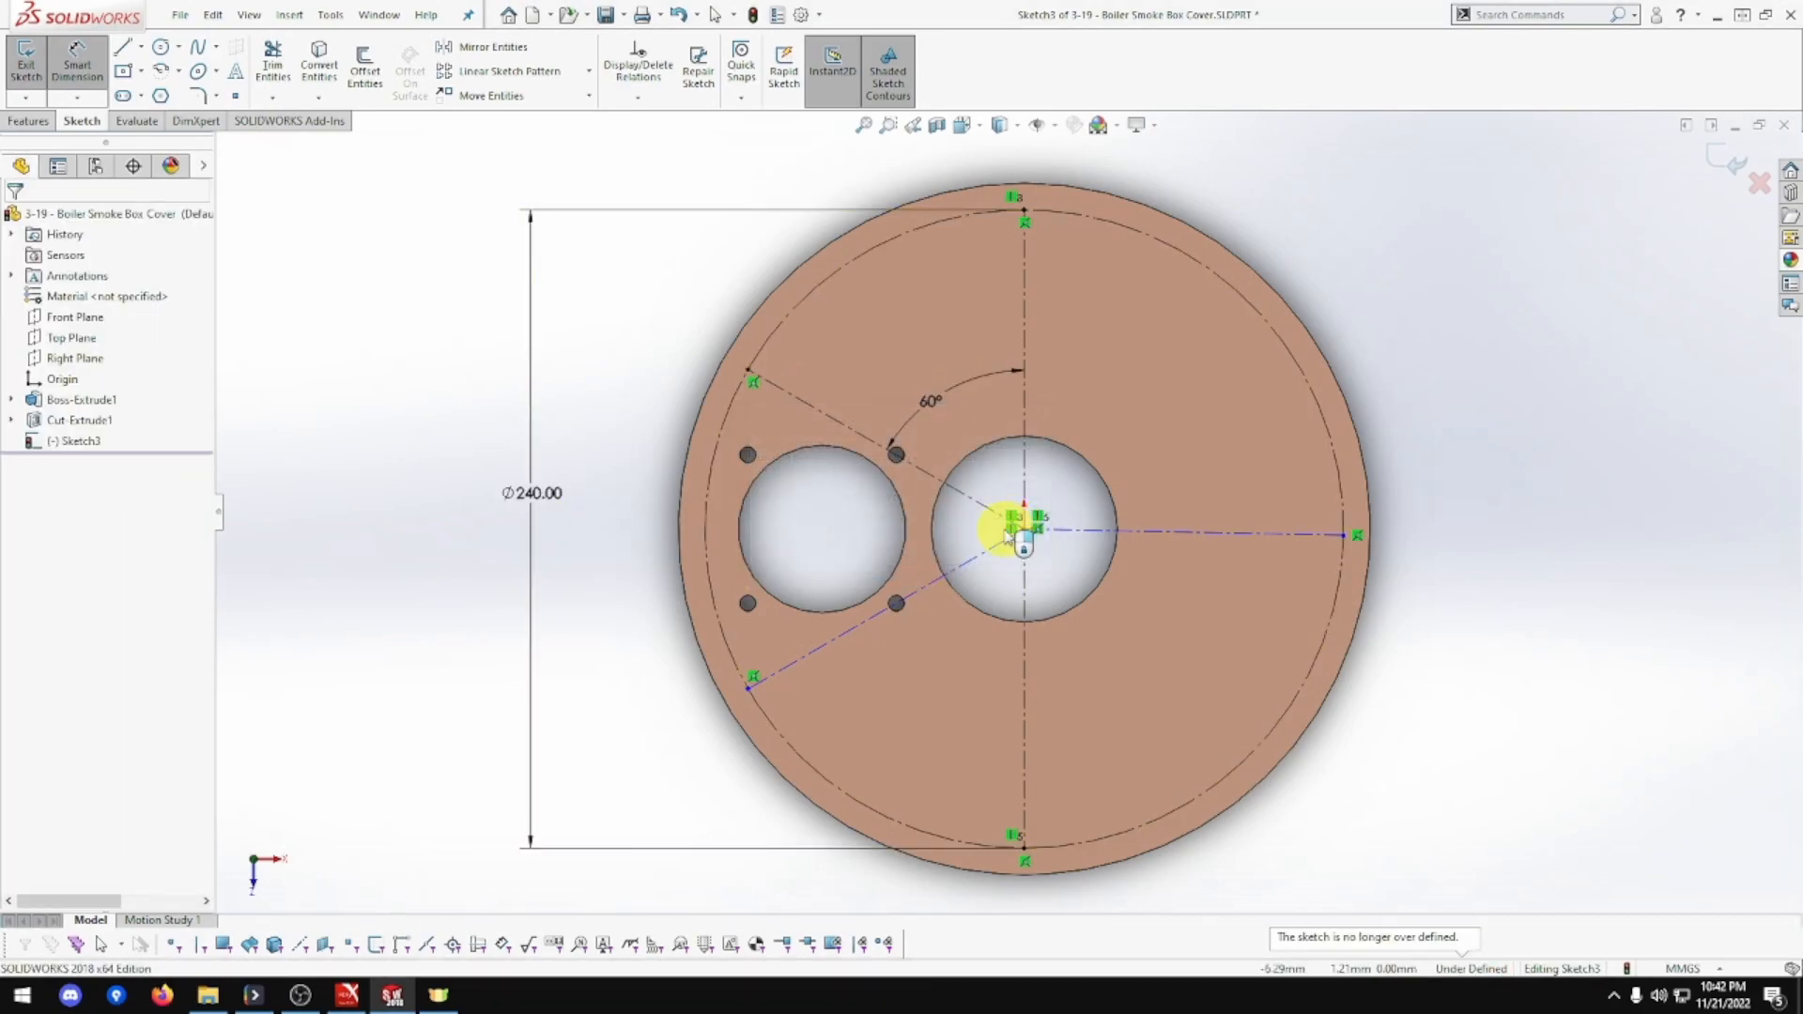
Dimension the angle between the two slanted centerlines to 60 degrees.
{"action": "left_click", "coordinate": [920, 587]}
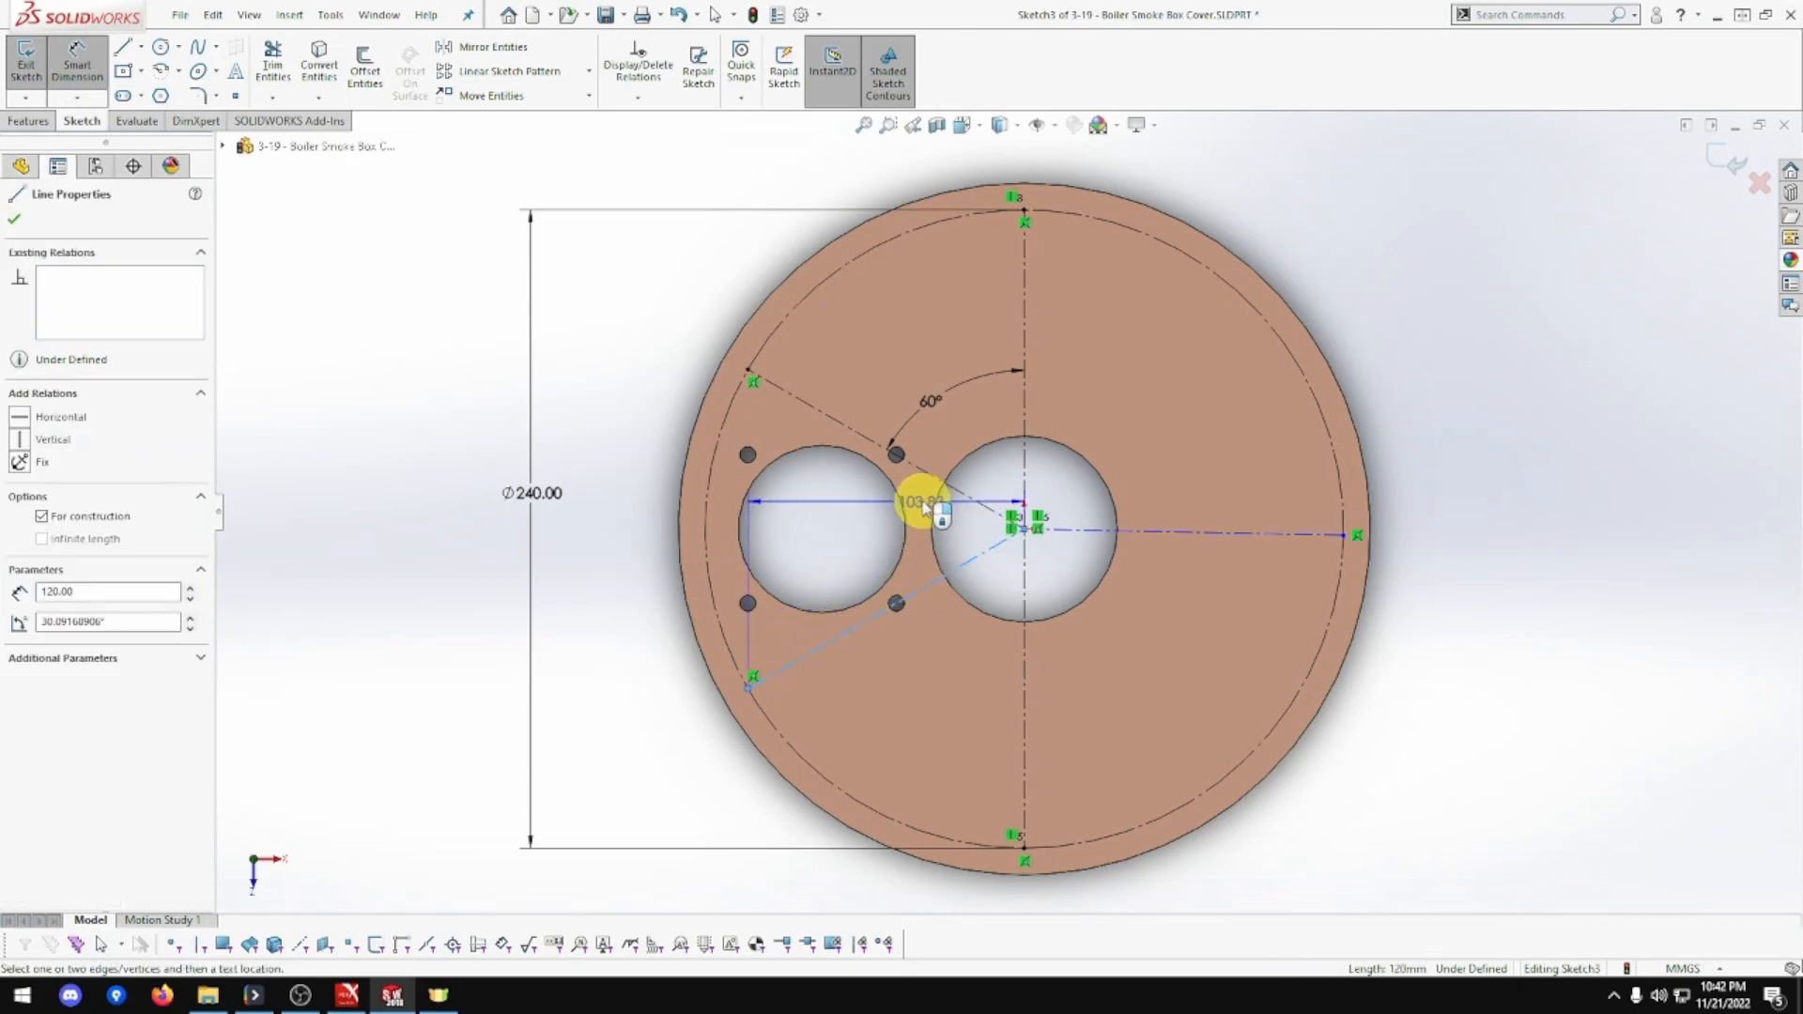
{"action": "left_click", "coordinate": [931, 475]}
{"action": "left_click", "coordinate": [887, 549]}
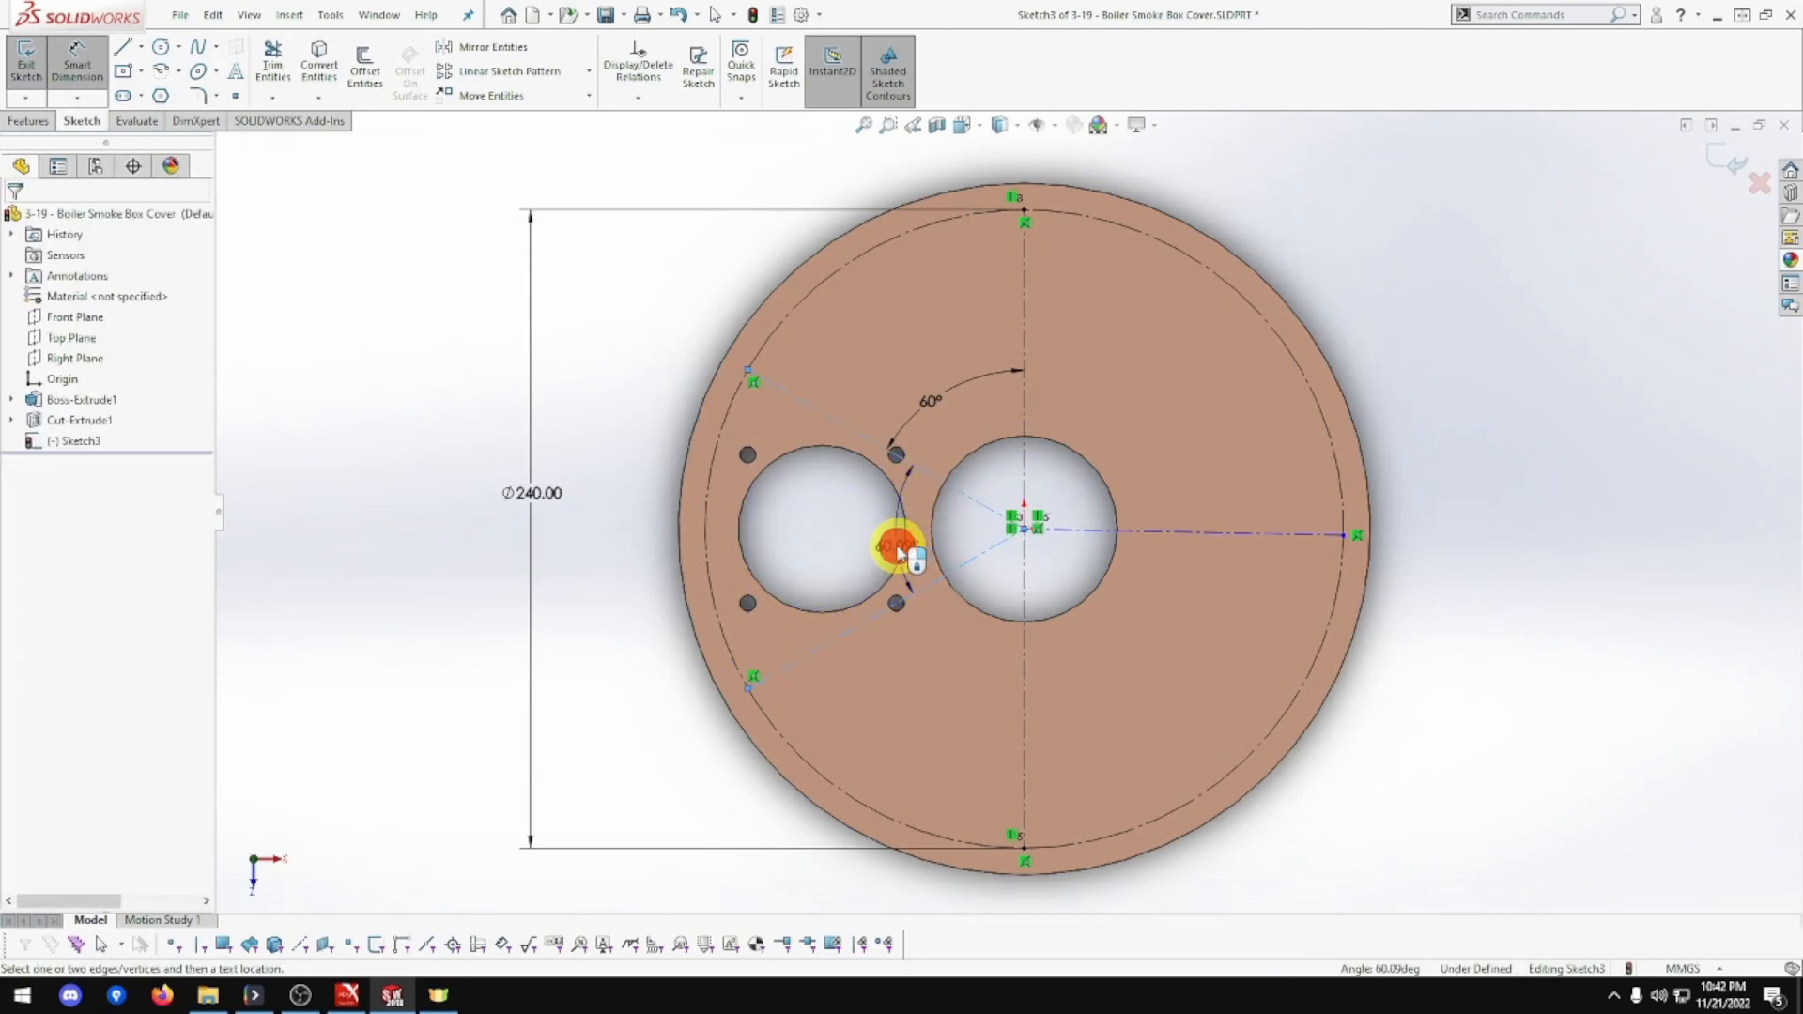
{"action": "type", "text": "60.00deg"}
{"action": "key", "text": "Return"}
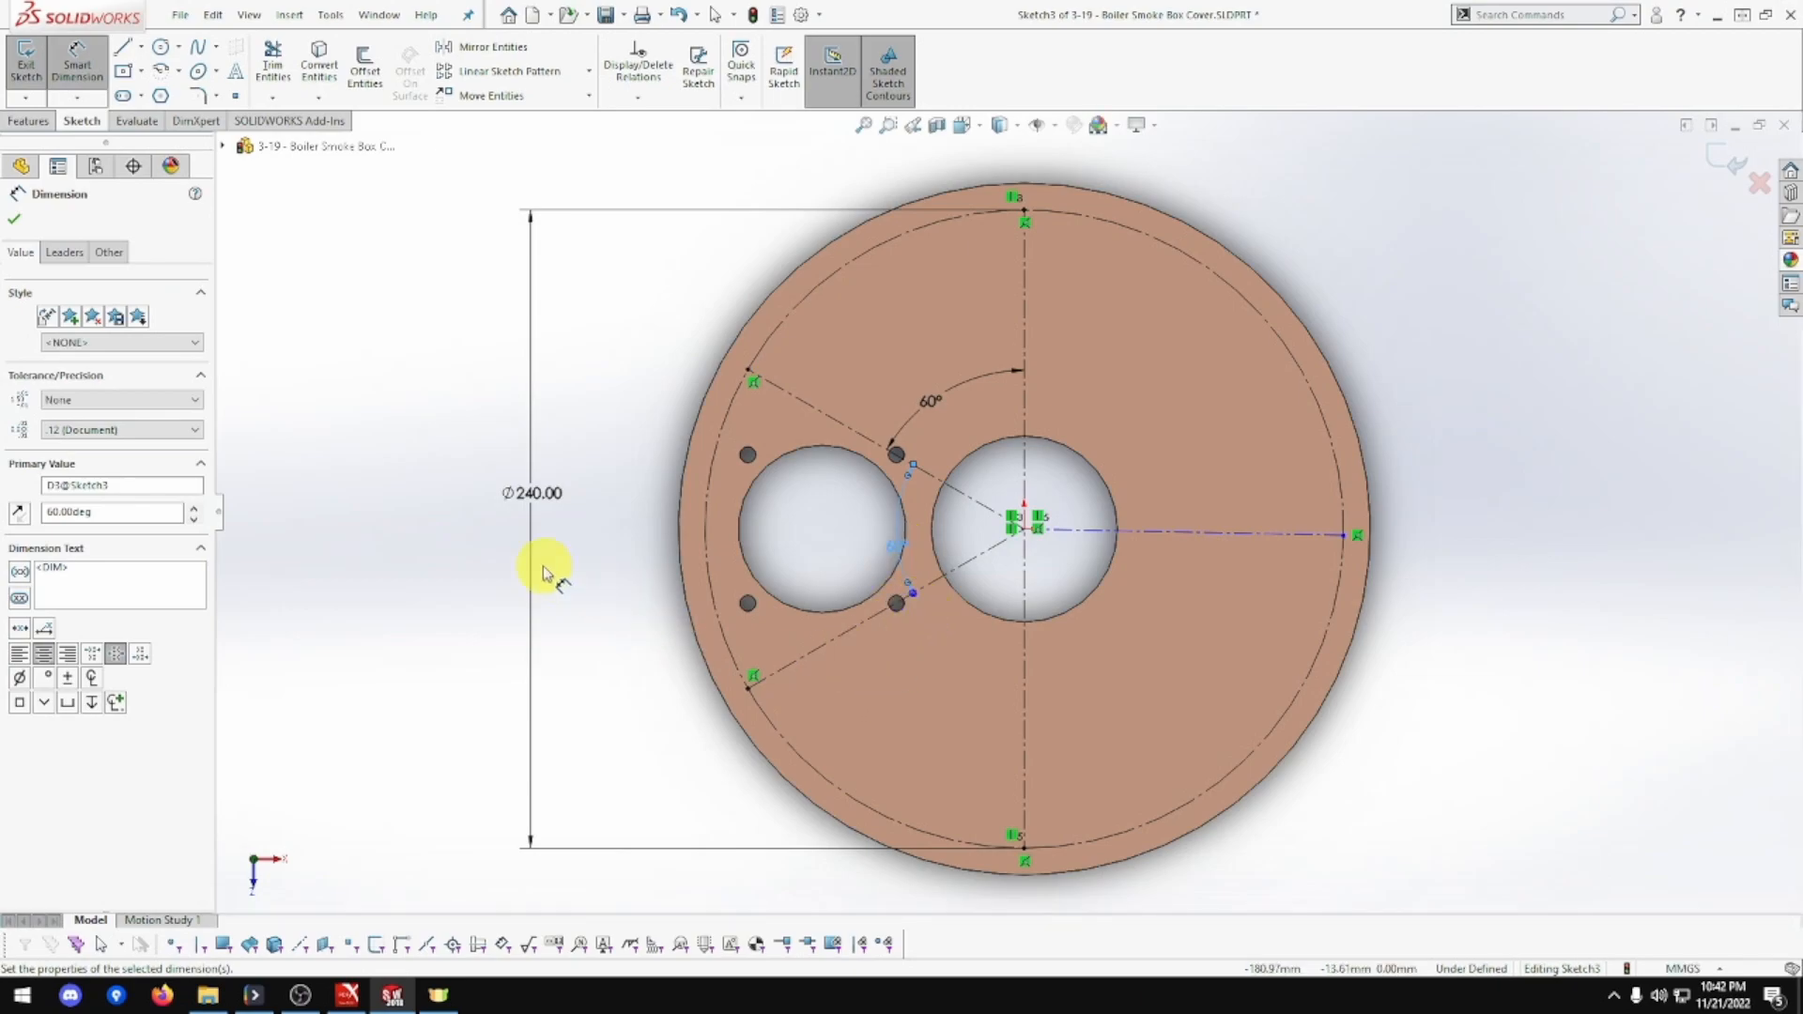
{"action": "left_click", "coordinate": [79, 66]}
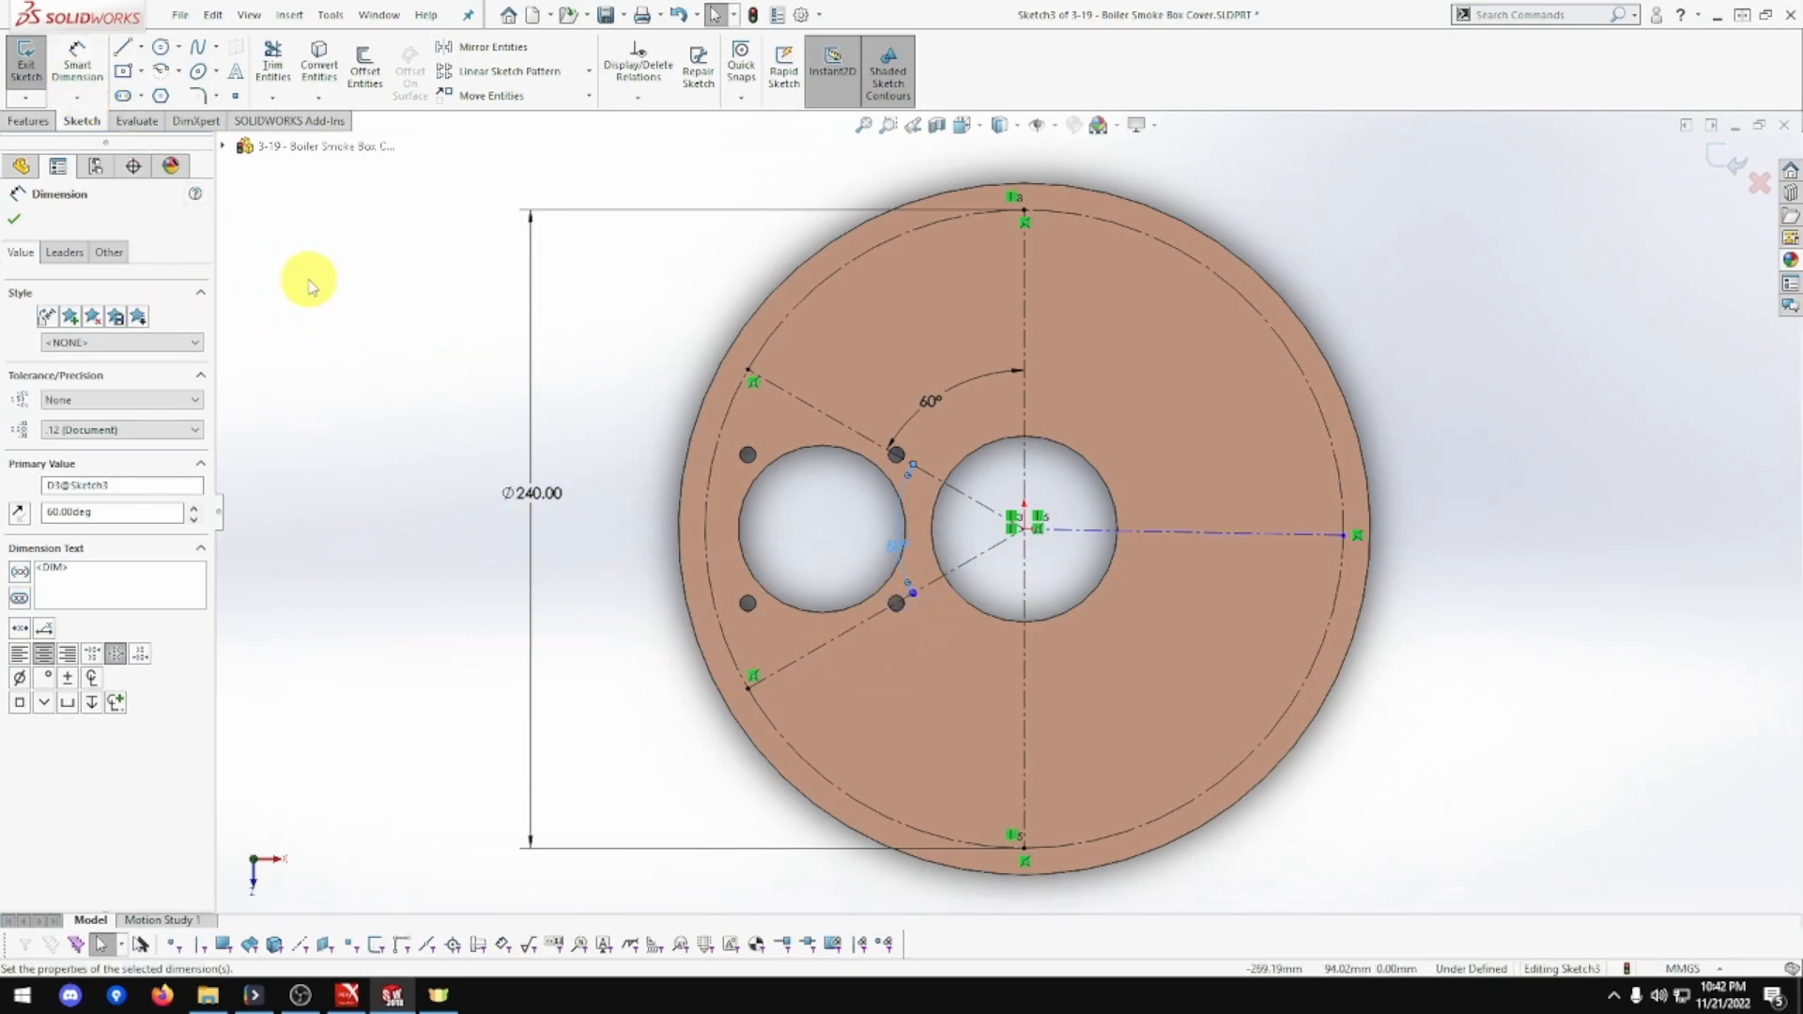
{"action": "left_click", "coordinate": [420, 364]}
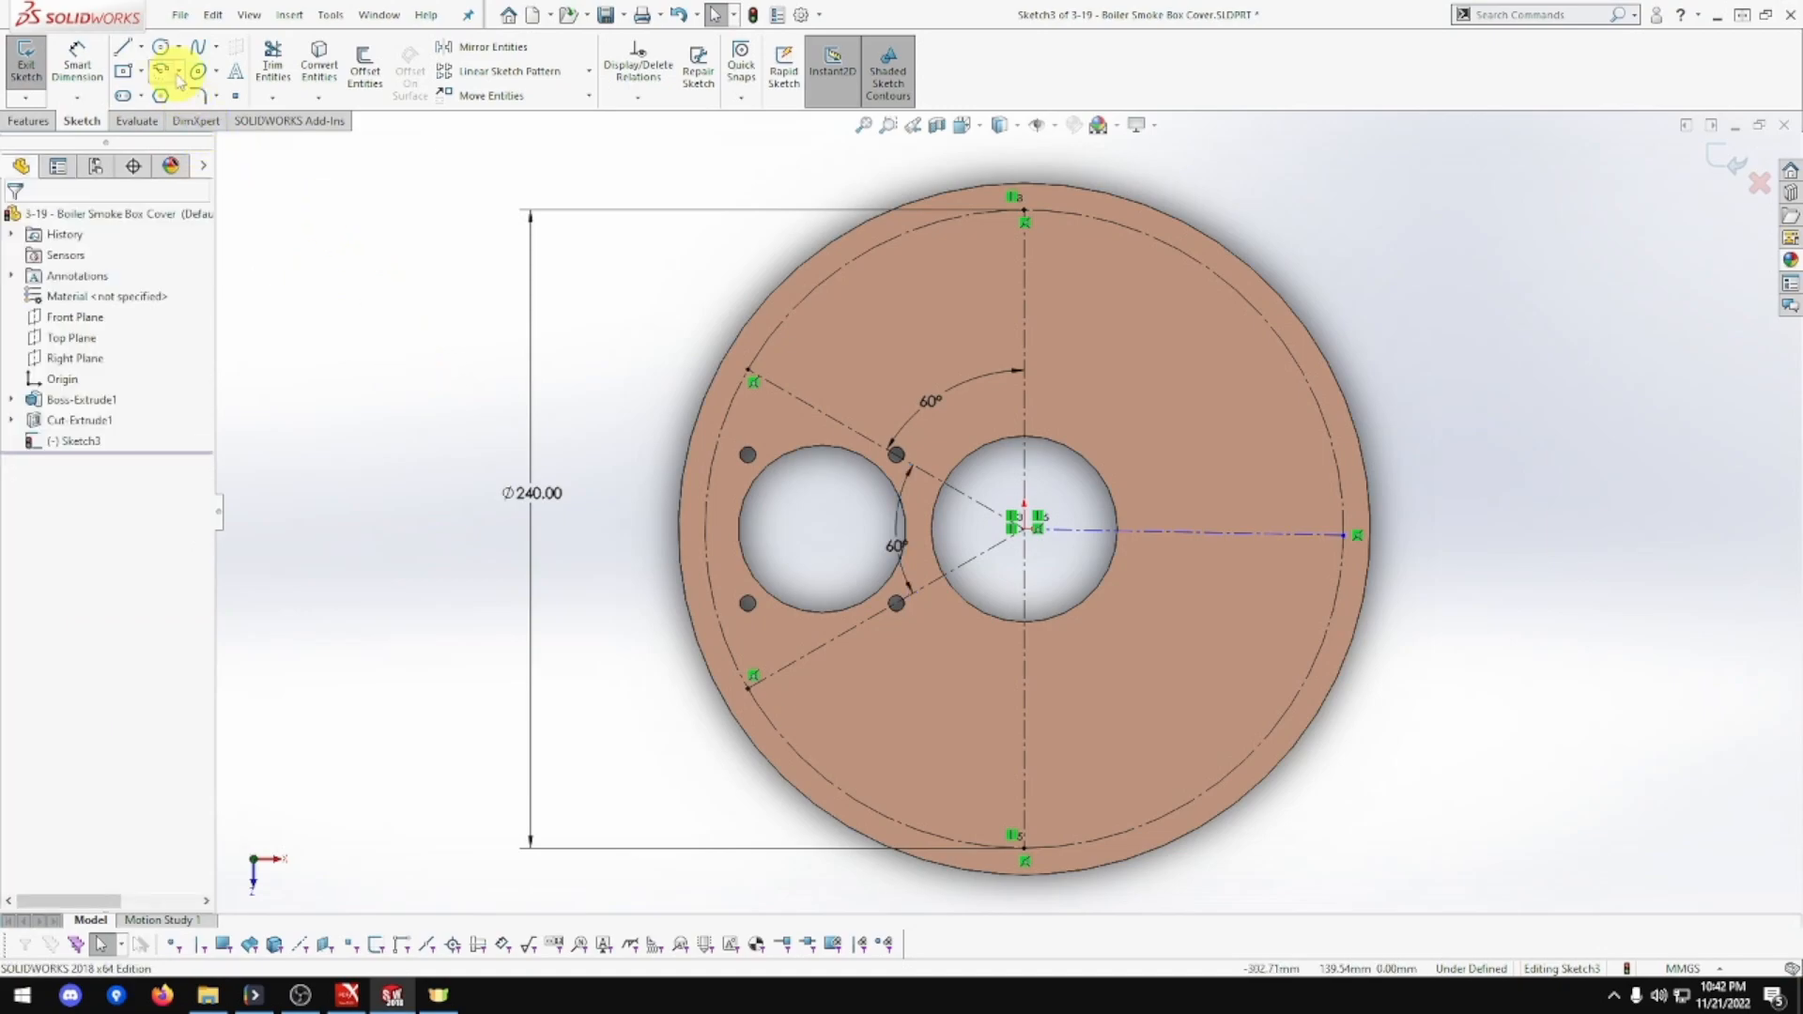
Draw five circles, about 26 to 40 mm in radius, centred on the five centerline endpoints on the 240 mm construction circle.
{"action": "left_click", "coordinate": [160, 45]}
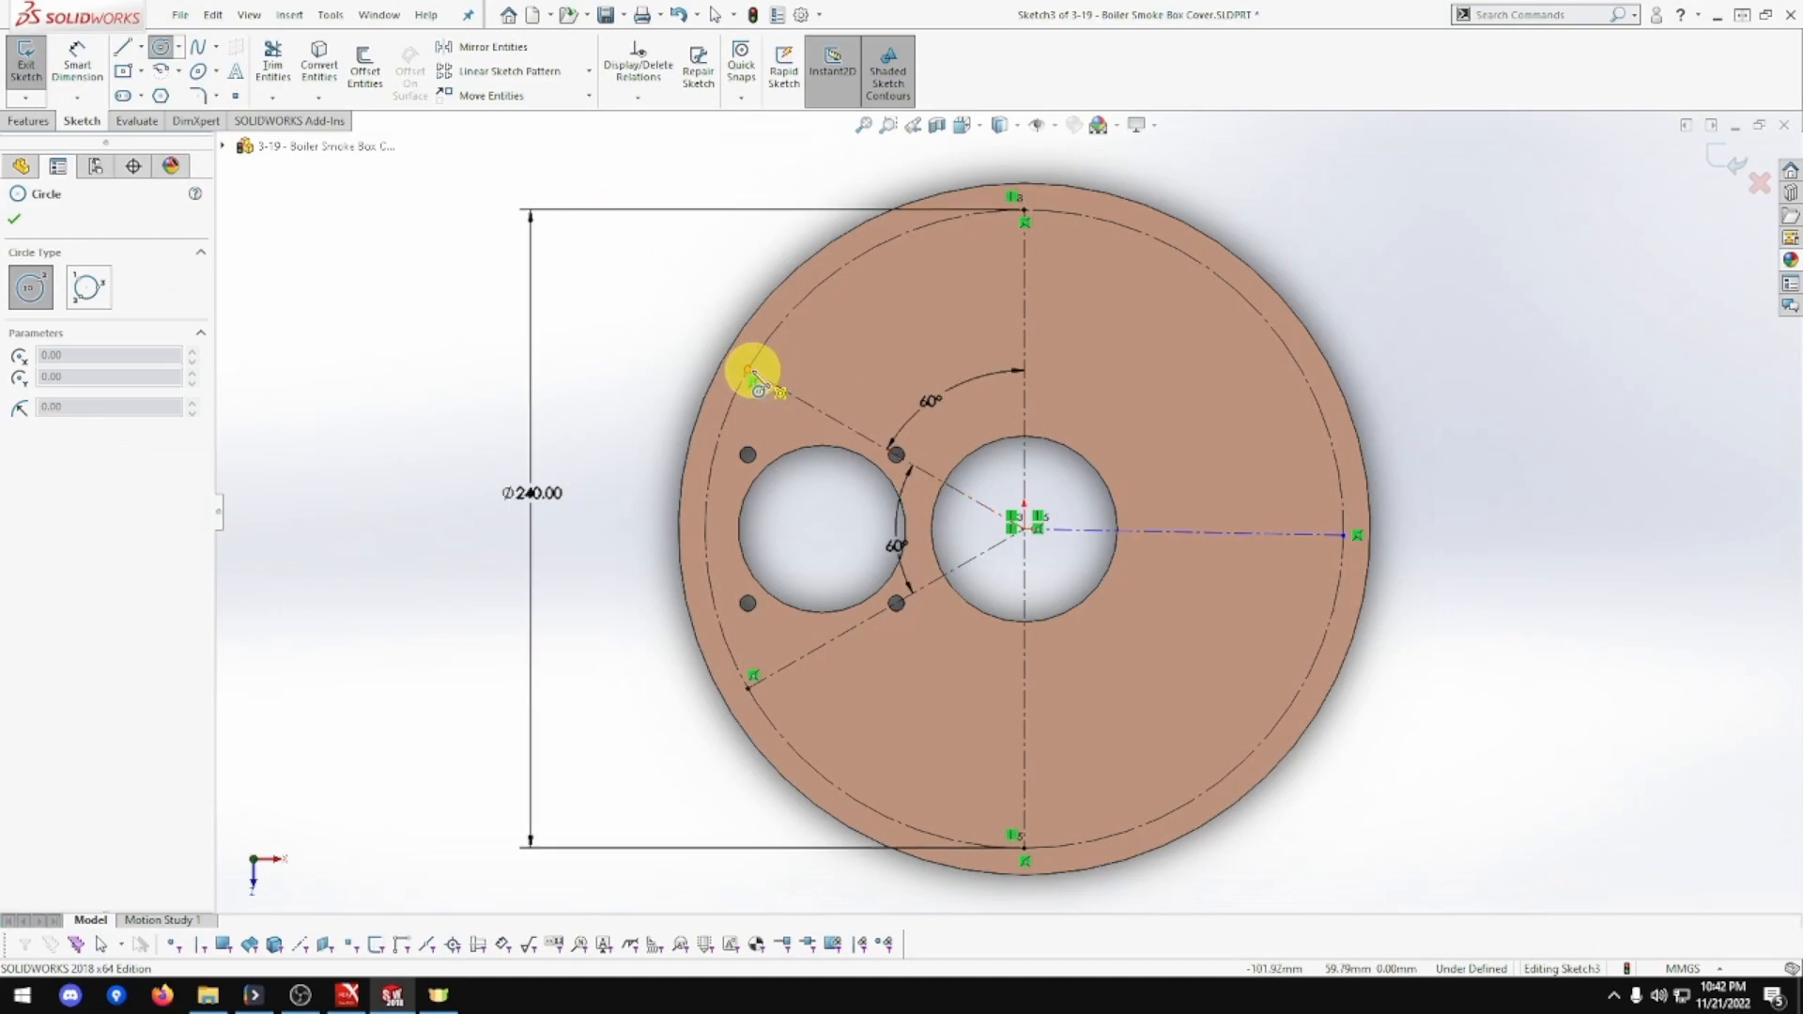
{"action": "left_click_drag", "start_coordinate": [749, 371], "coordinate": [681, 337]}
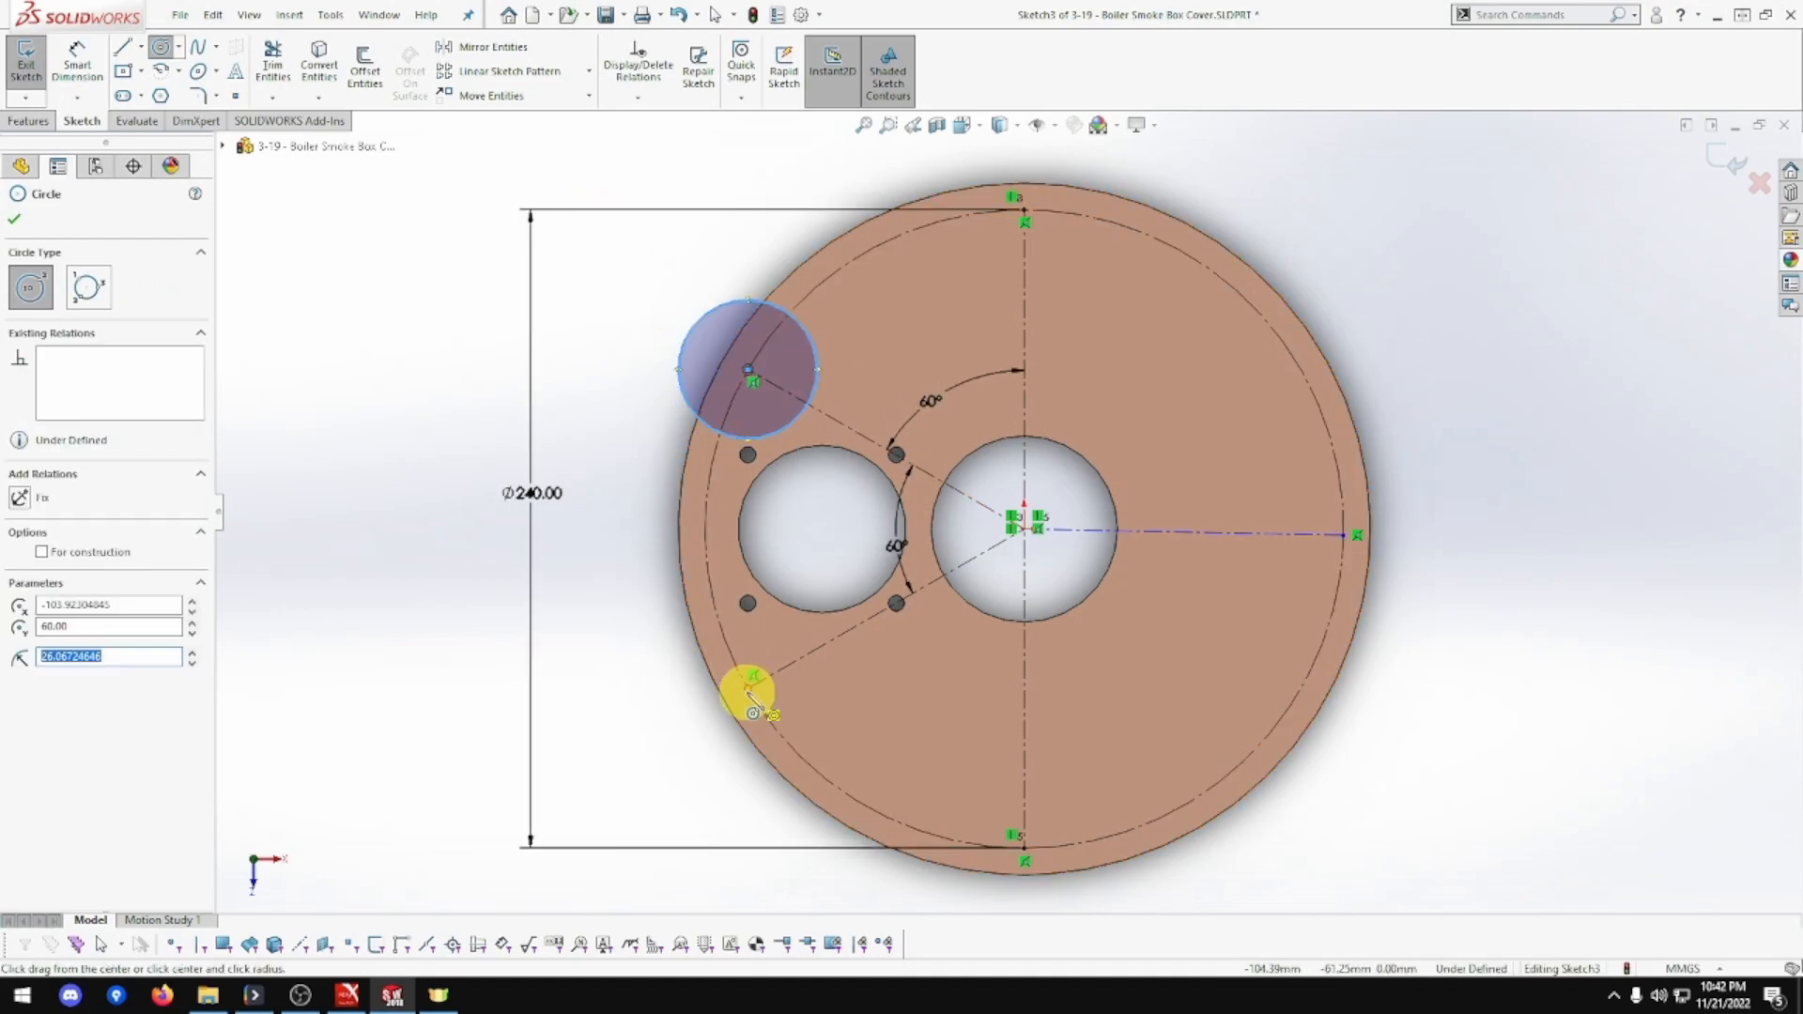
{"action": "left_click_drag", "start_coordinate": [746, 690], "coordinate": [680, 738]}
{"action": "mouse_move", "coordinate": [1022, 848]}
{"action": "left_mouse_down"}
{"action": "mouse_move", "coordinate": [1108, 888]}
{"action": "mouse_move", "coordinate": [1097, 860]}
{"action": "left_mouse_up"}
{"action": "left_click_drag", "start_coordinate": [1341, 534], "coordinate": [1439, 483]}
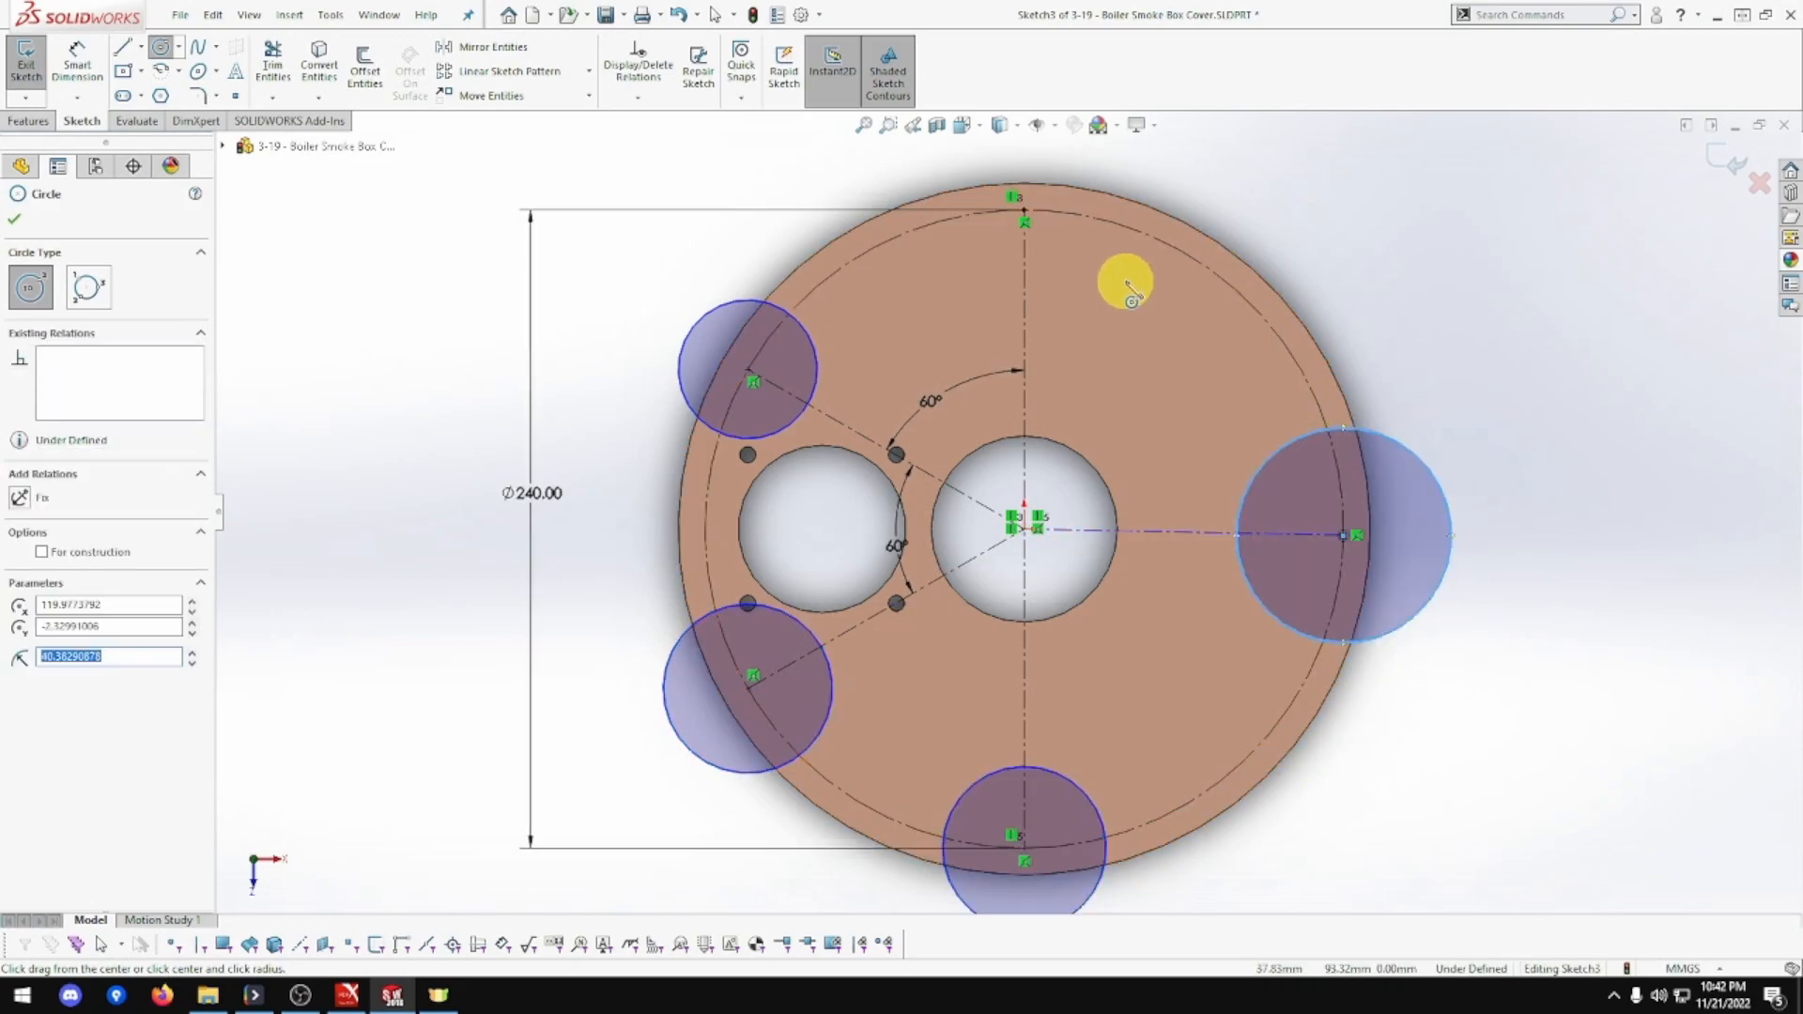
{"action": "left_click_drag", "start_coordinate": [1024, 209], "coordinate": [1101, 173]}
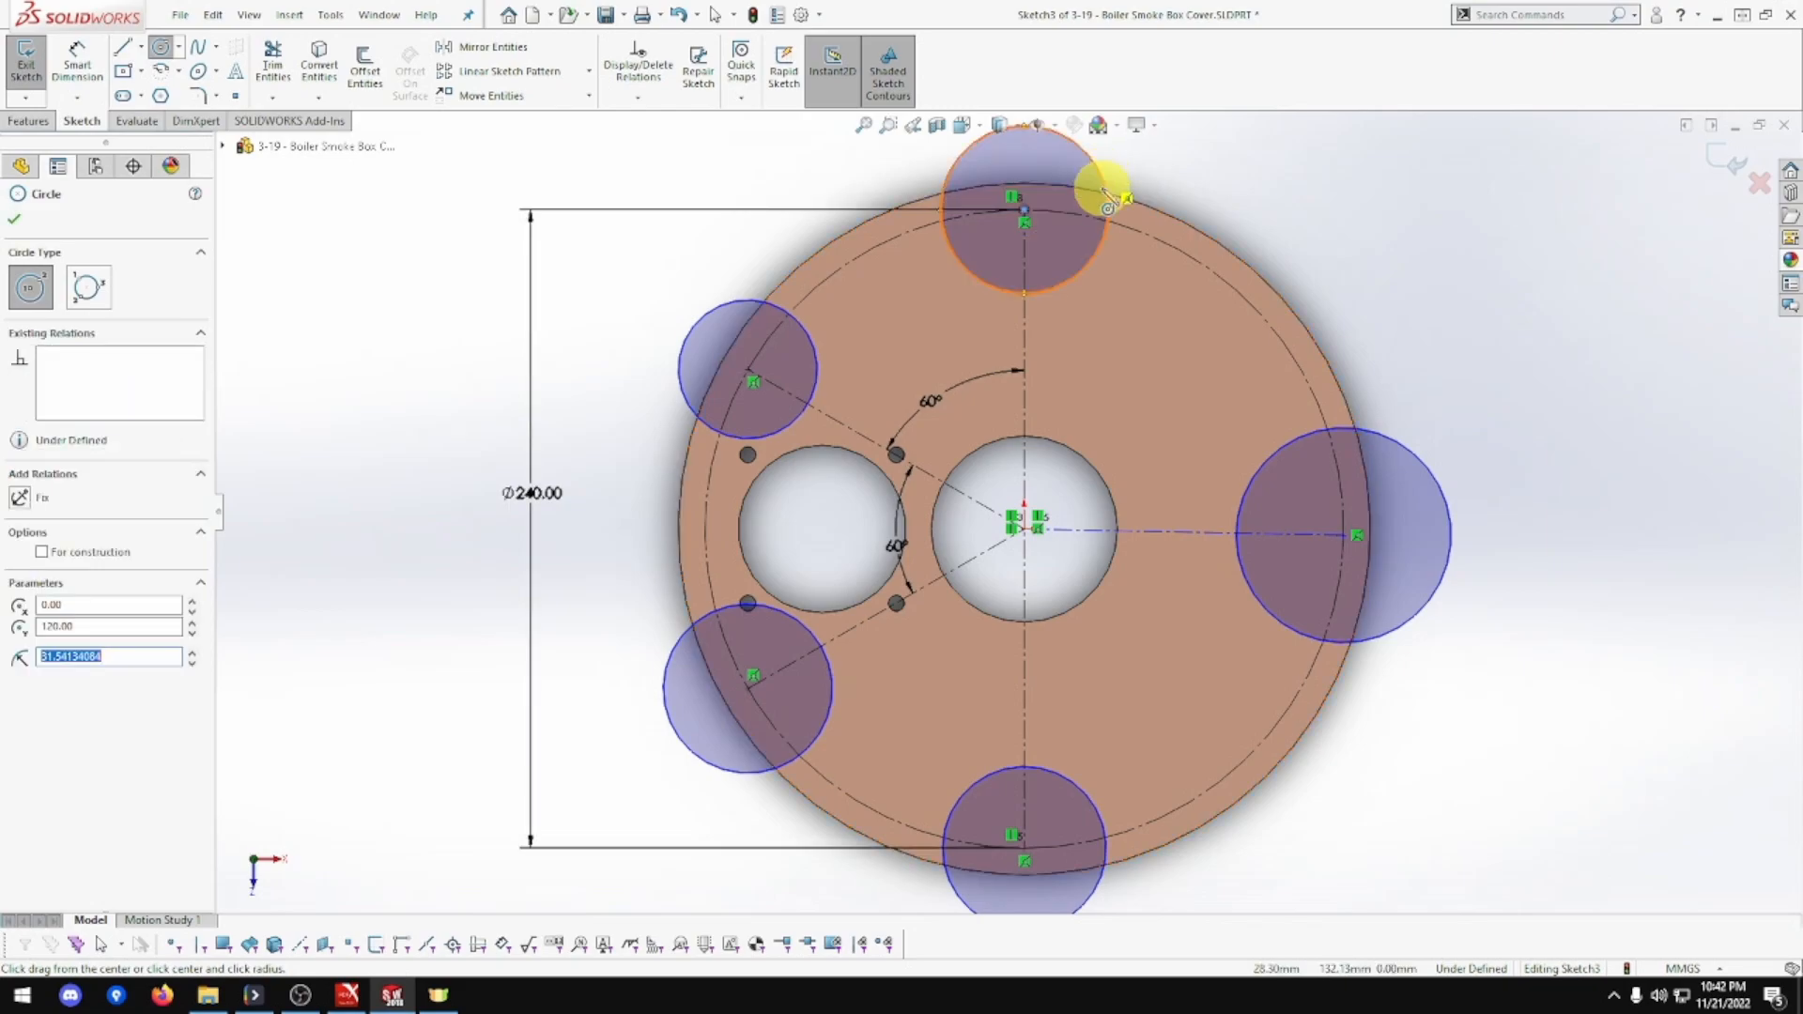
{"action": "key", "text": "Escape"}
Apply an Equal relation to the five circles on the 240 mm construction circle.
{"action": "left_click", "coordinate": [1409, 455]}
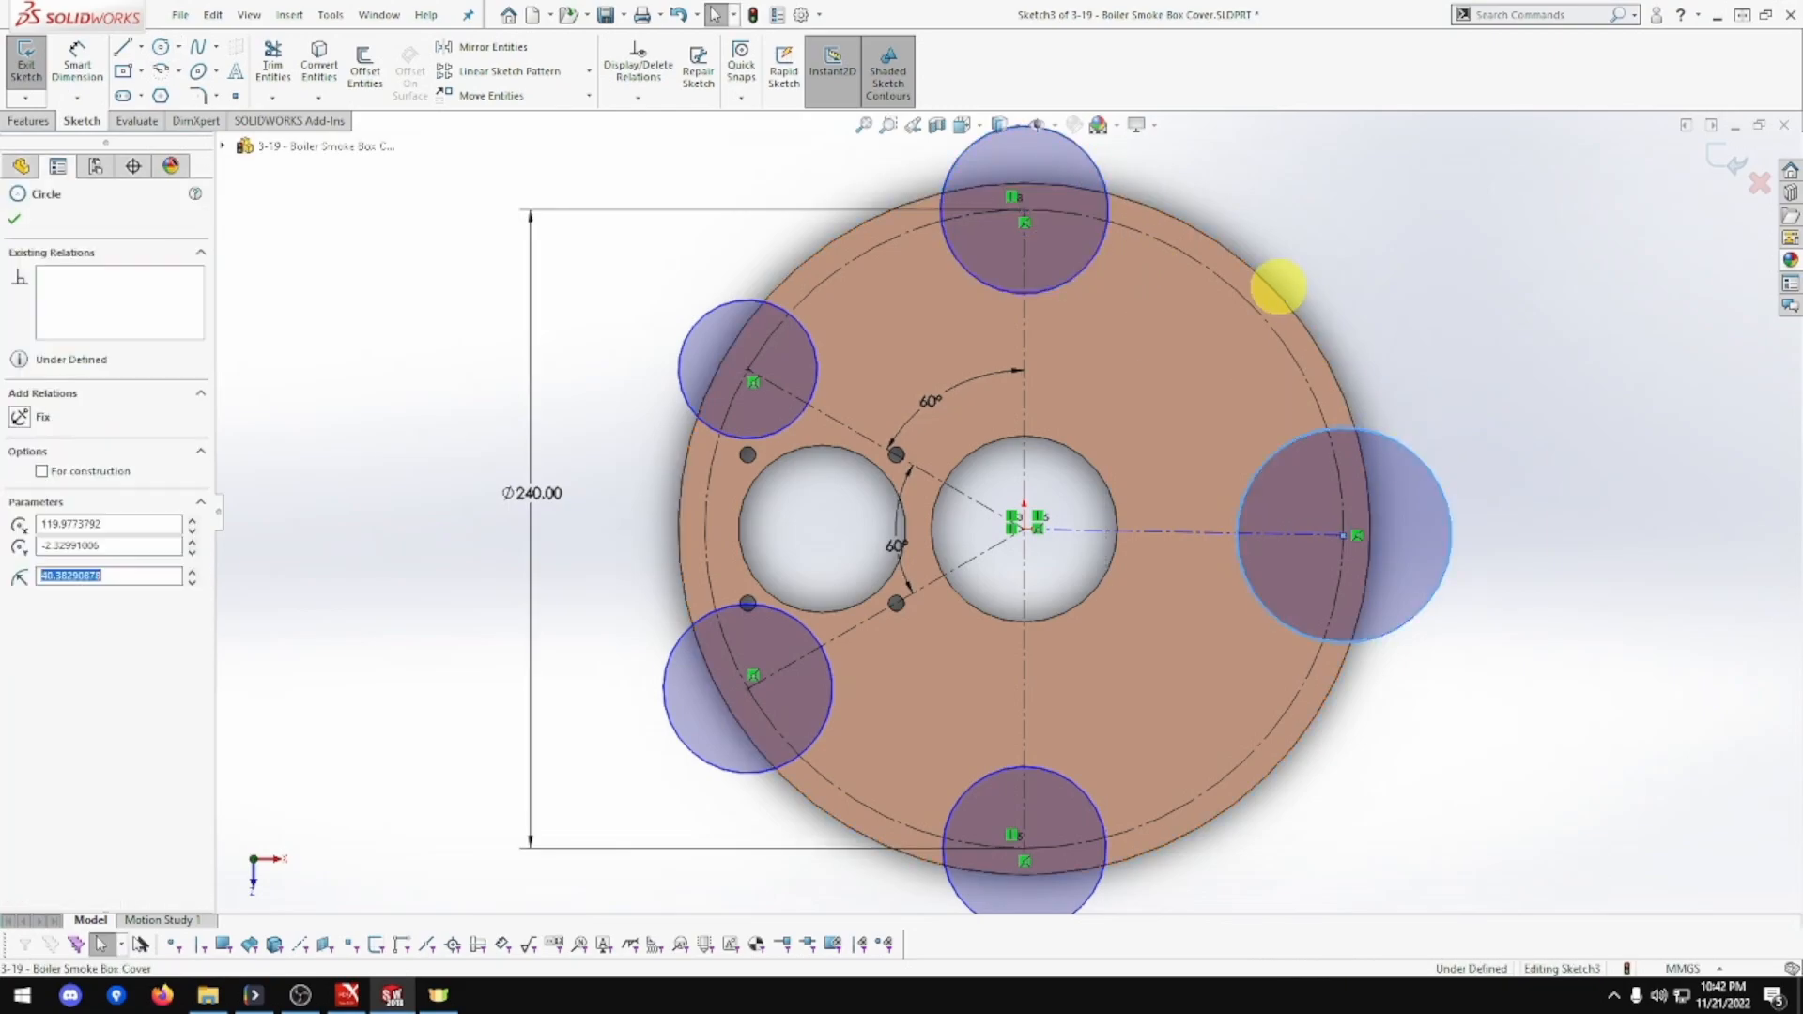
{"action": "left_click", "coordinate": [1104, 174], "text": "ctrl"}
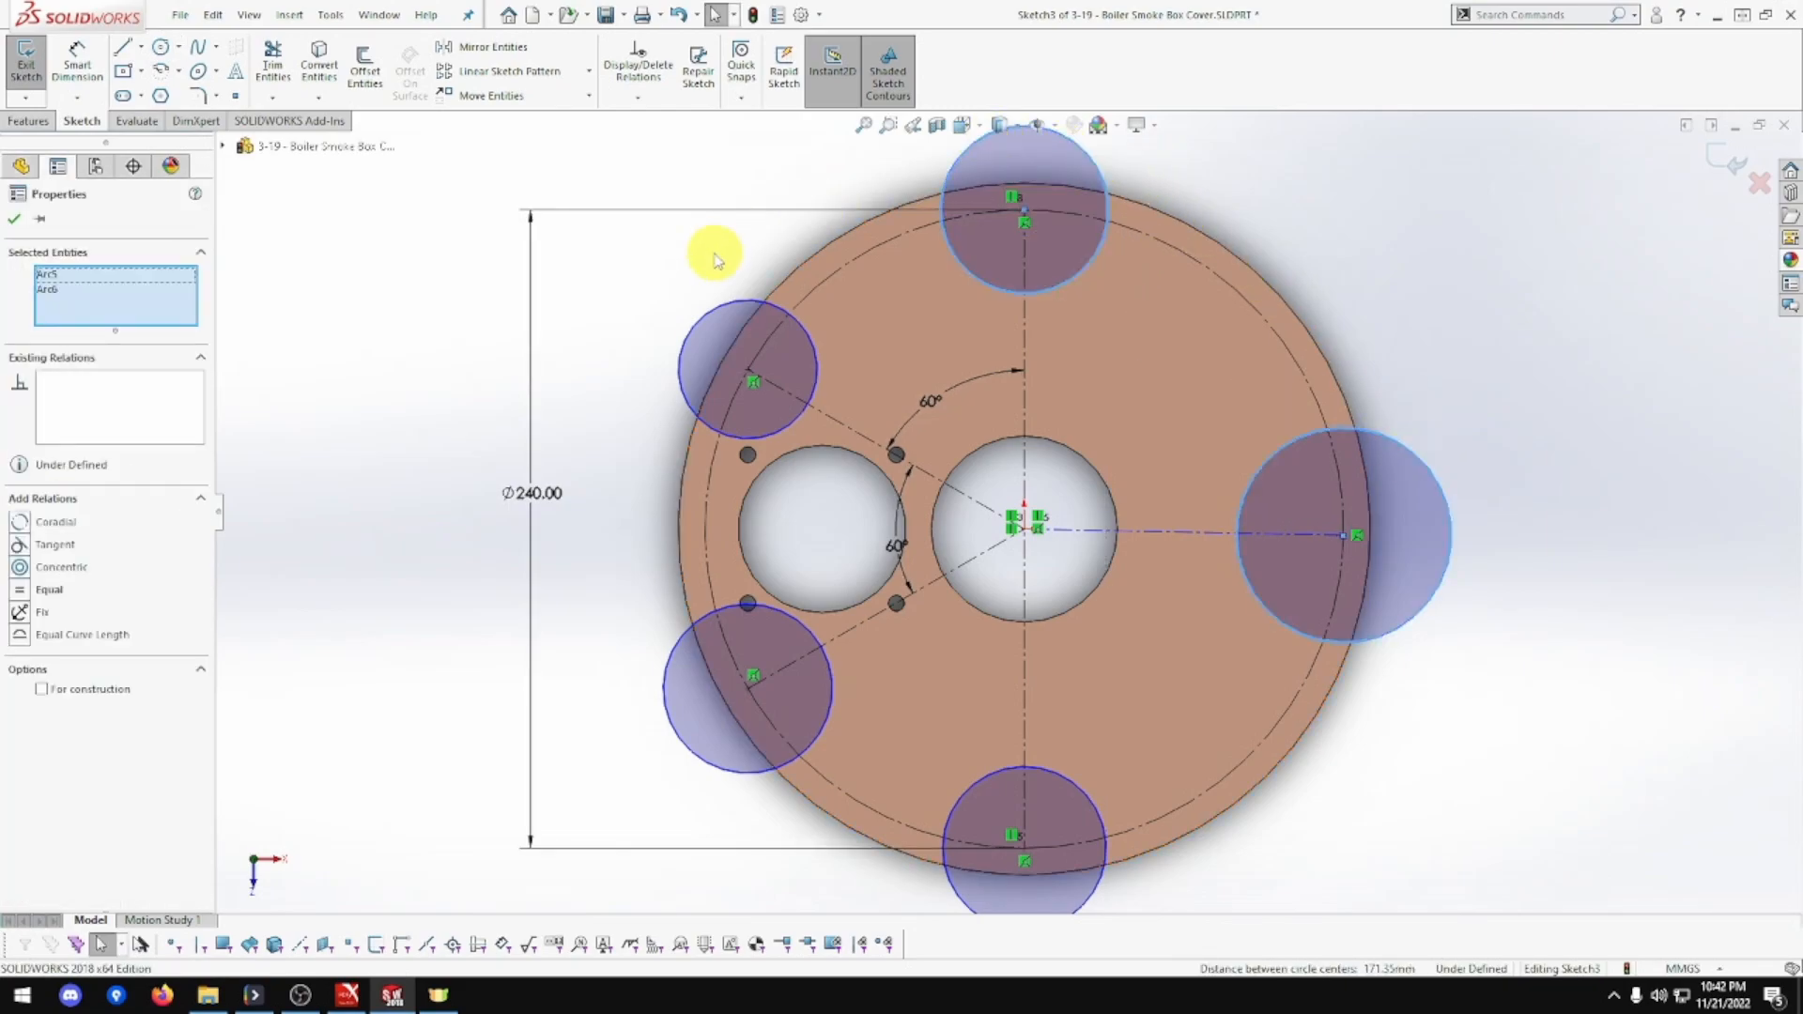
{"action": "left_click", "coordinate": [722, 312], "text": "ctrl"}
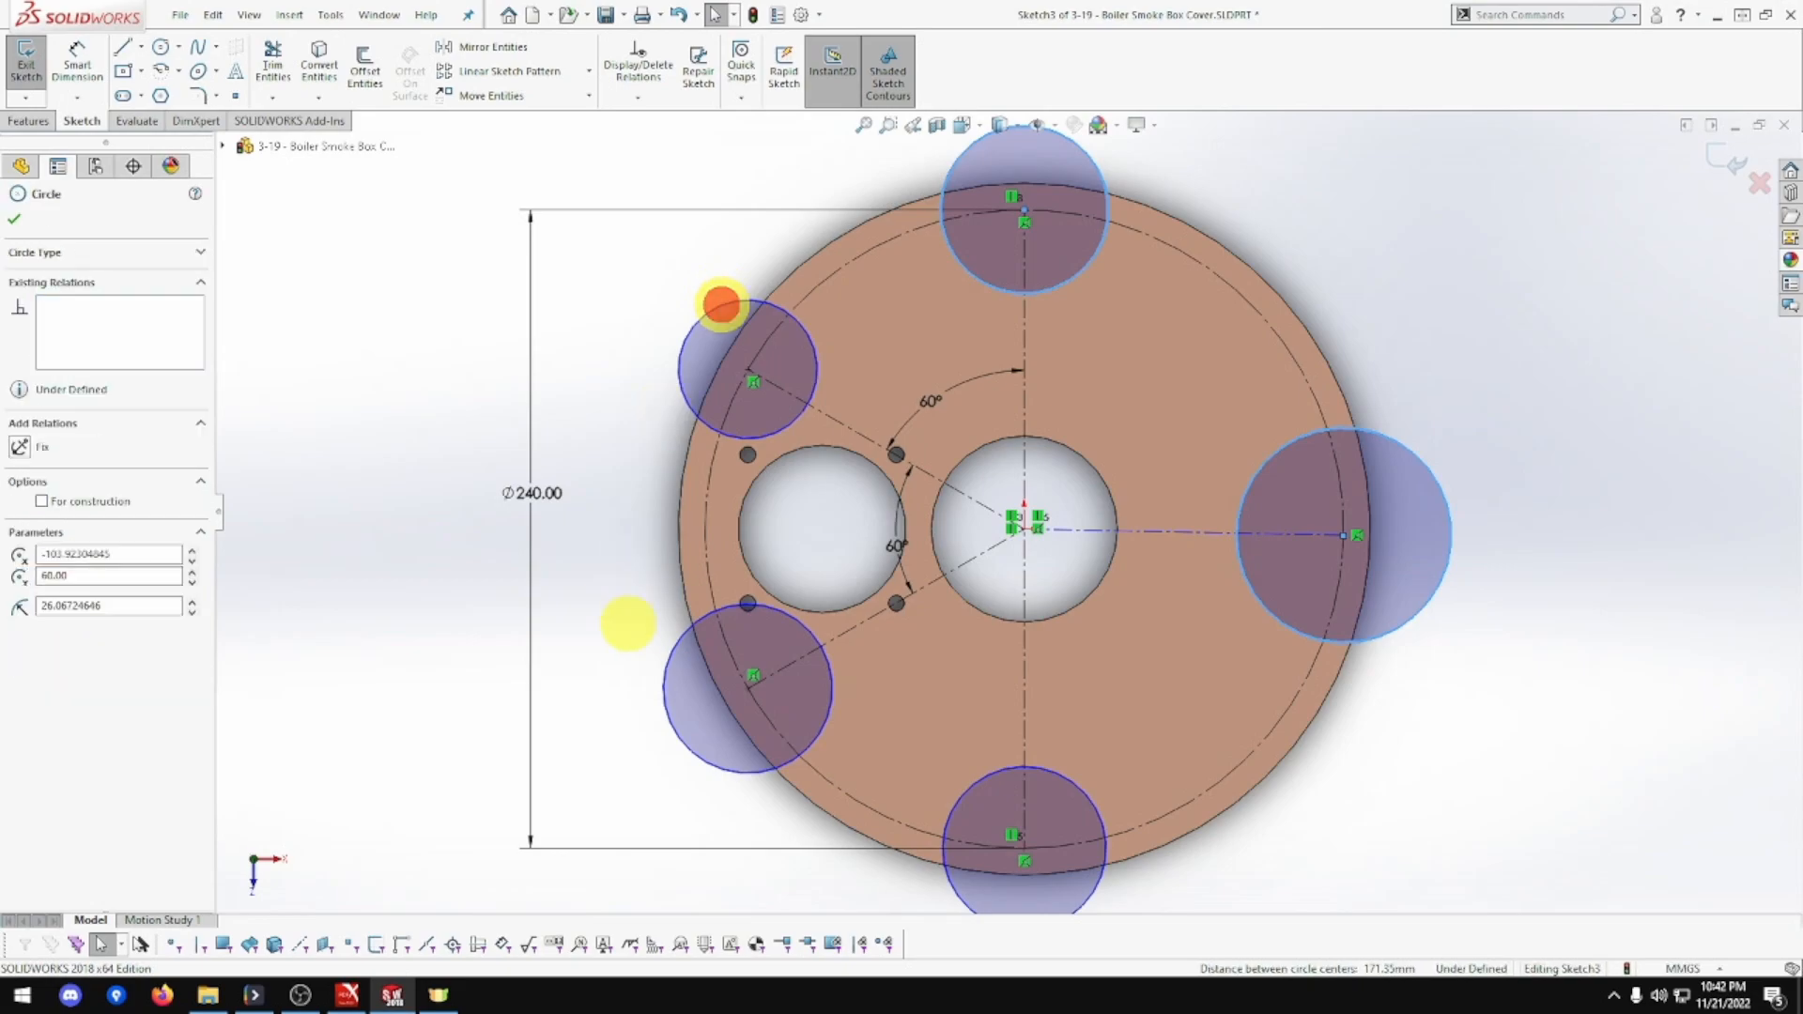
{"action": "left_click", "coordinate": [672, 733], "text": "ctrl"}
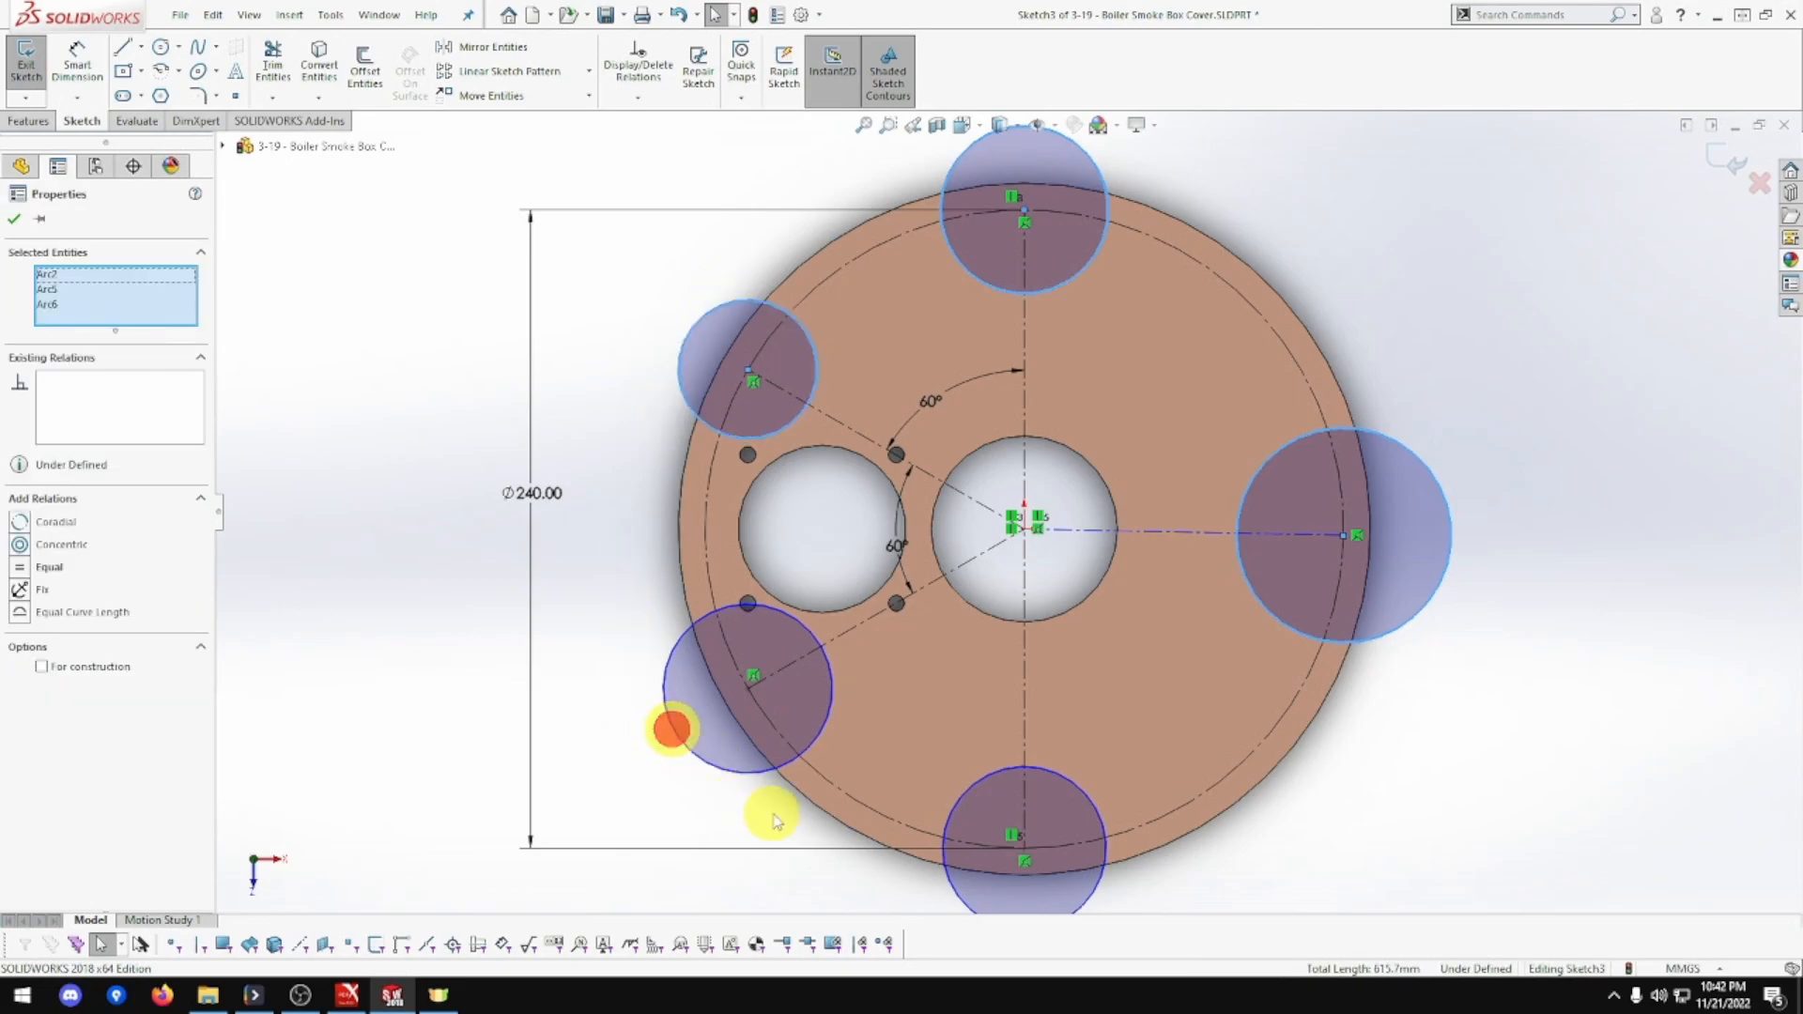
{"action": "left_click", "coordinate": [955, 895], "text": "ctrl"}
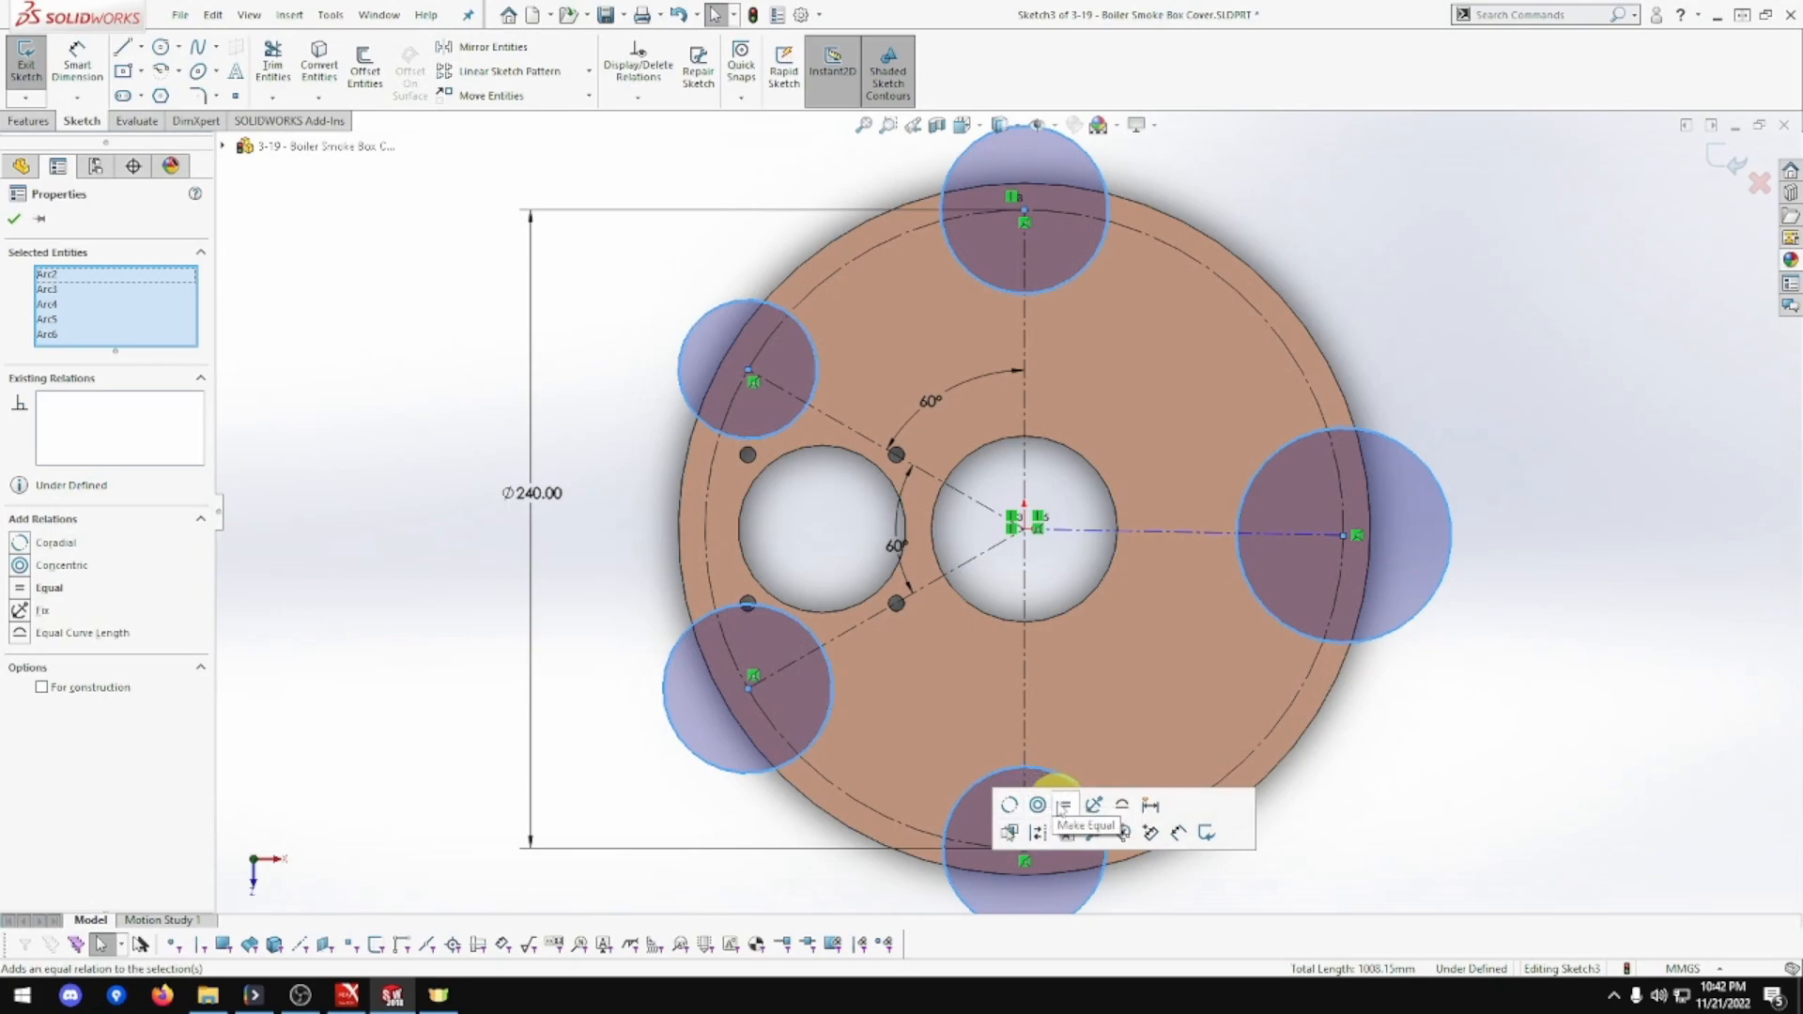
{"action": "left_click", "coordinate": [1065, 805]}
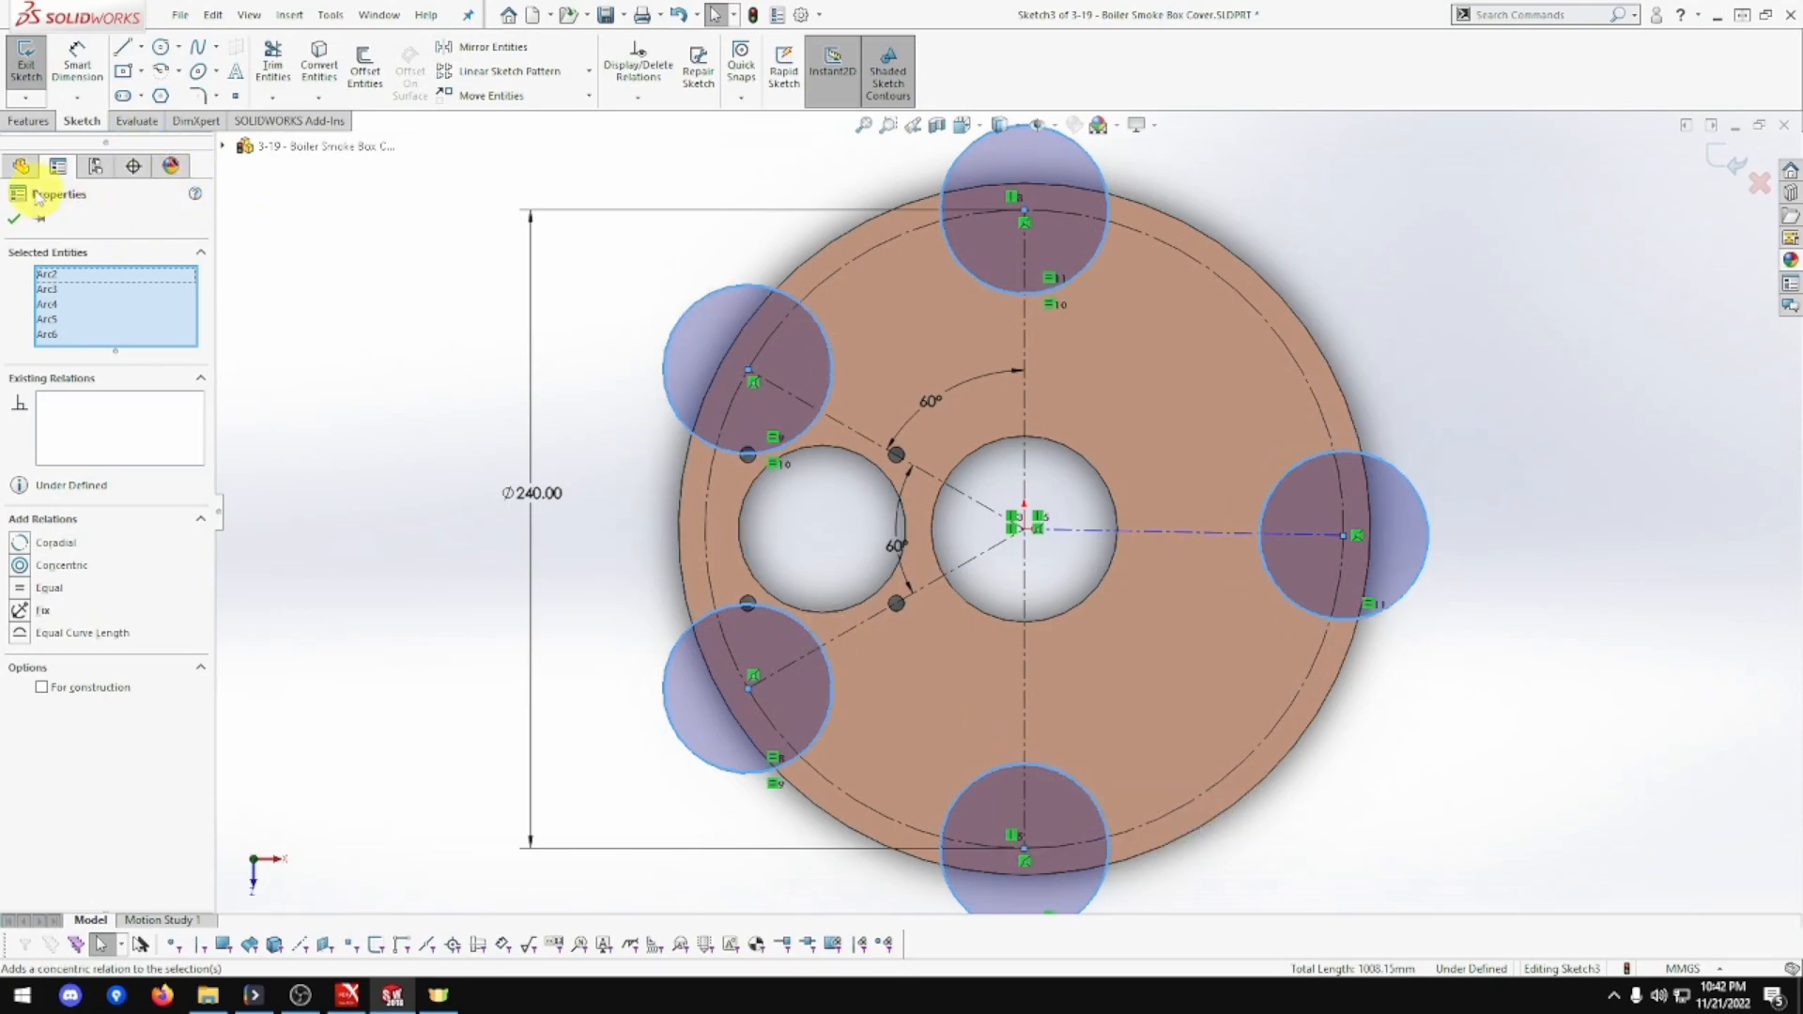
{"action": "left_click", "coordinate": [22, 222]}
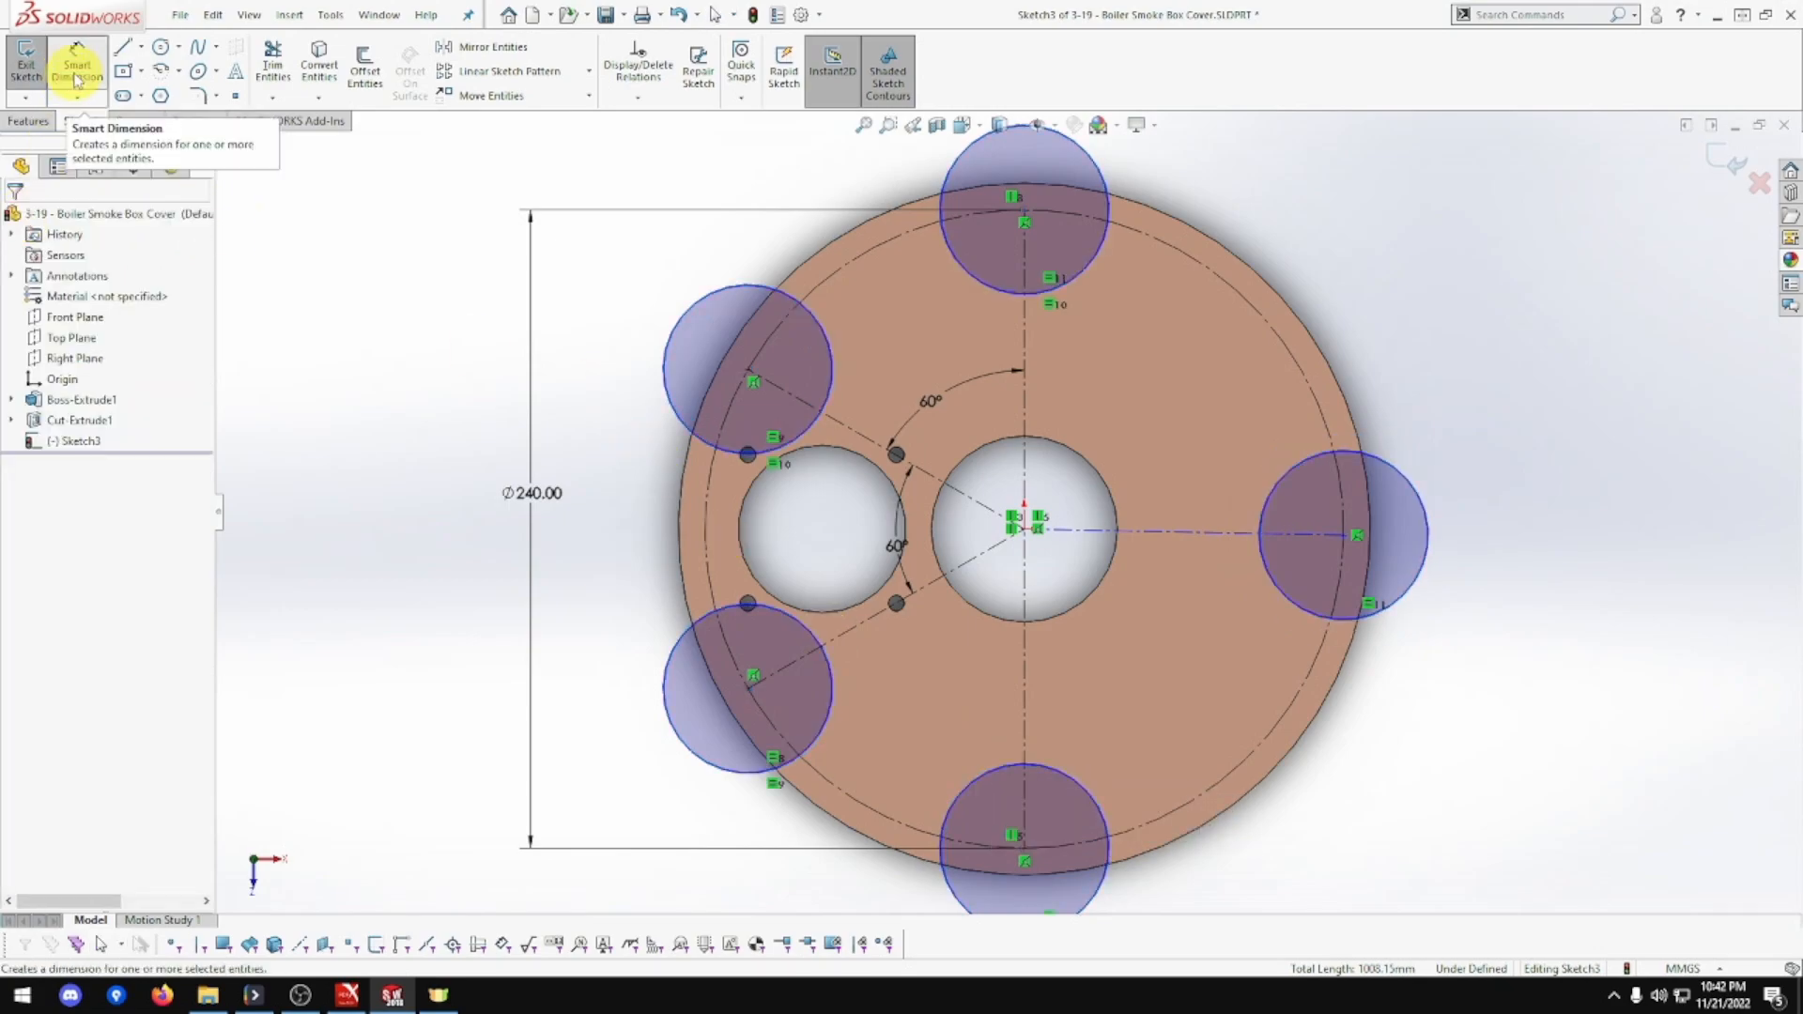
Dimension the upper-left circle's diameter to 8 mm.
{"action": "left_click", "coordinate": [76, 77]}
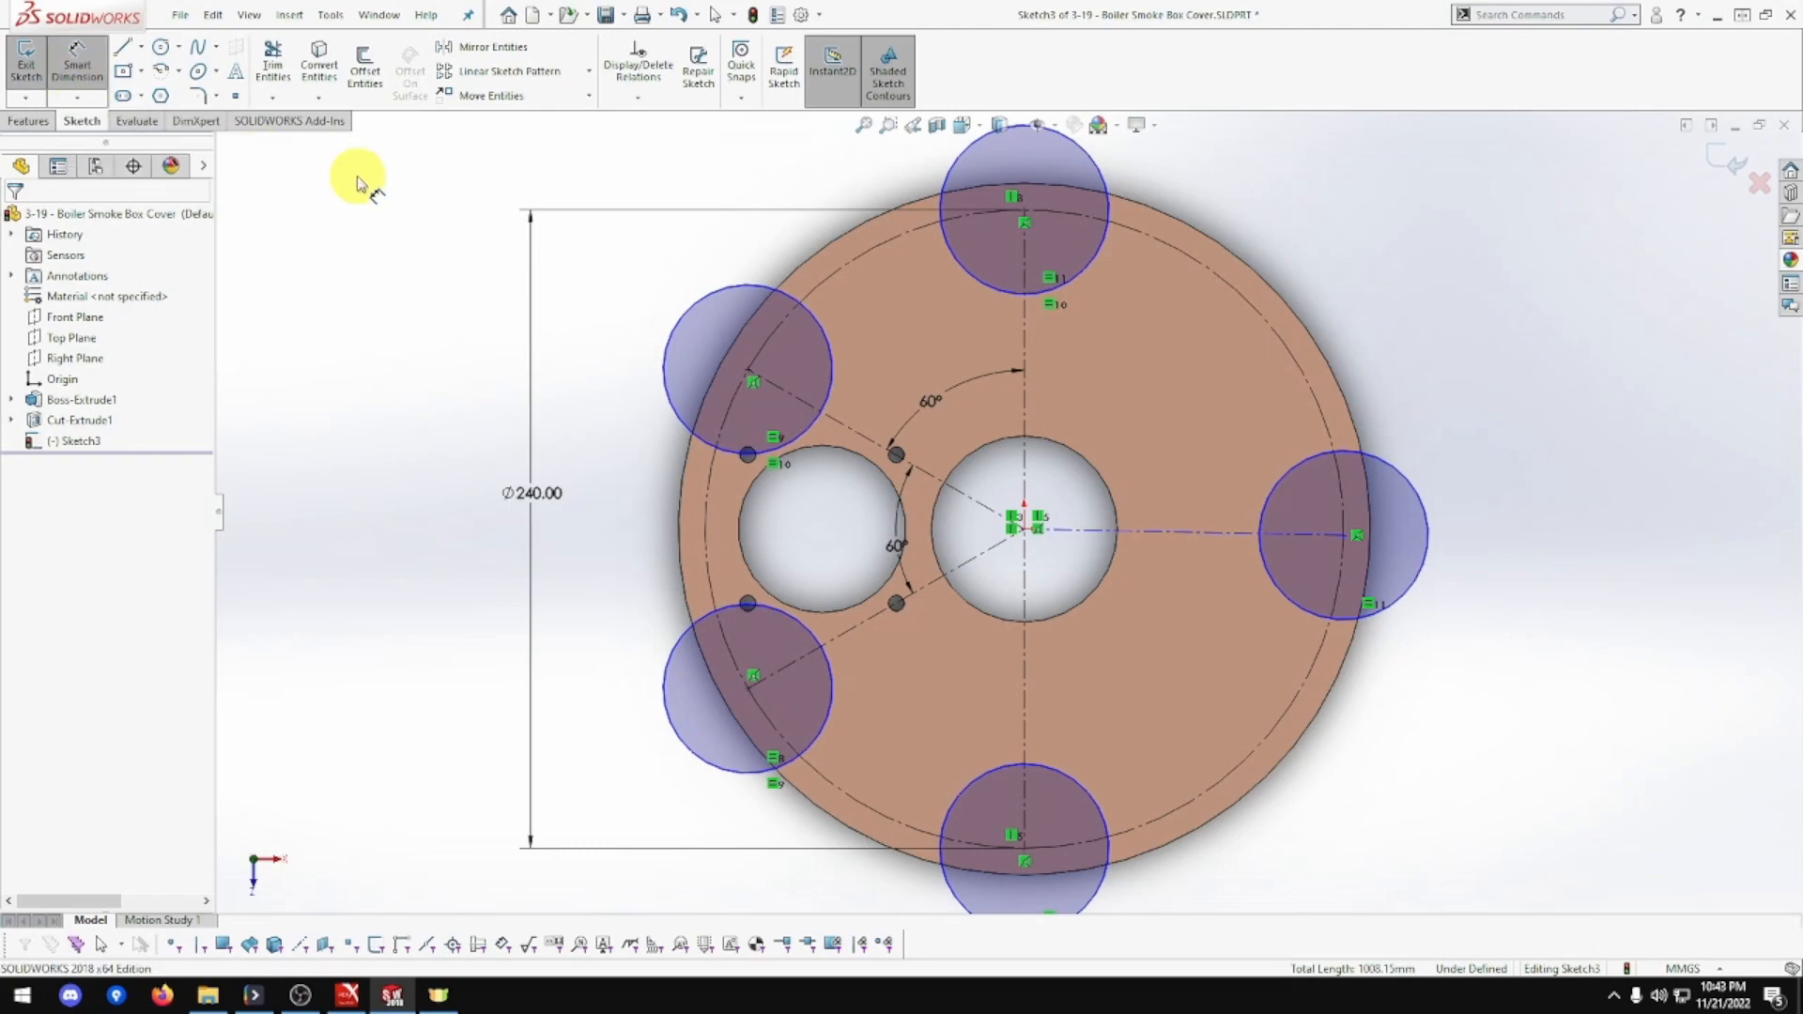
{"action": "left_click", "coordinate": [678, 324]}
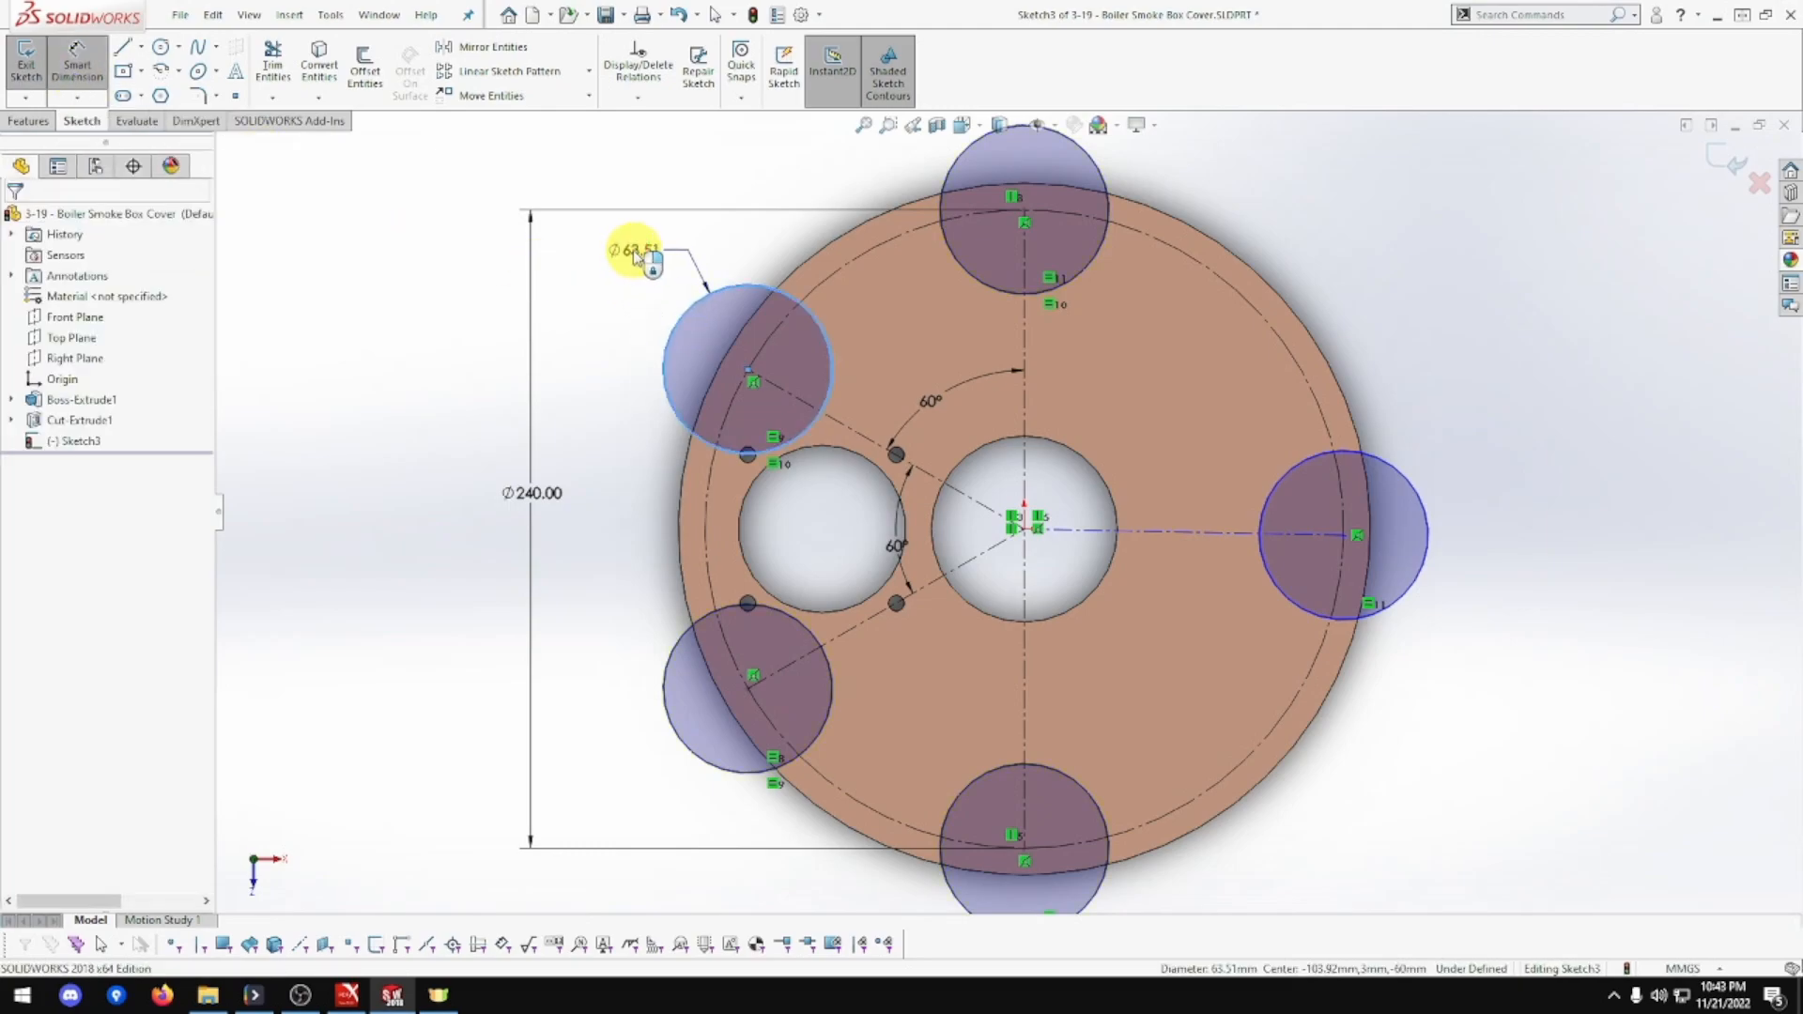
{"action": "left_click", "coordinate": [635, 256]}
{"action": "type", "text": "8"}
{"action": "key", "text": "Return"}
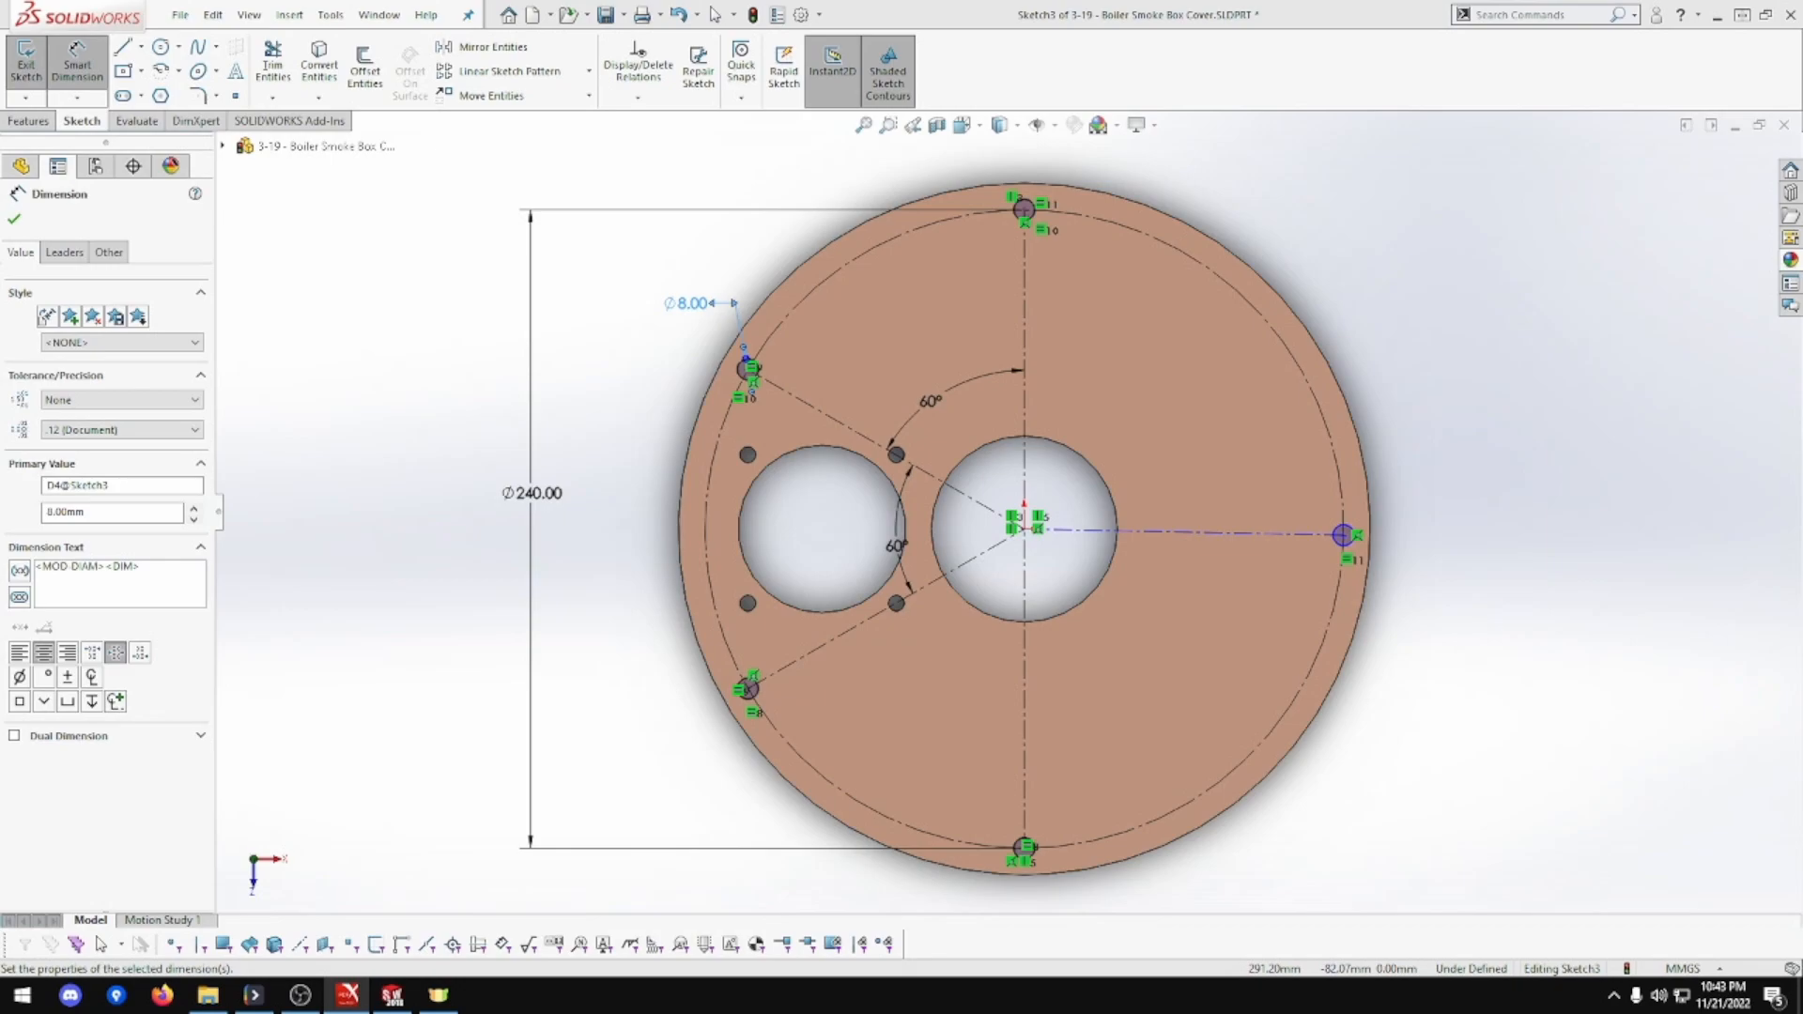
Cut the five 8 mm circles out of the disc with an Extruded Cut set to Through All.
{"action": "left_click", "coordinate": [34, 122]}
{"action": "left_click", "coordinate": [280, 79]}
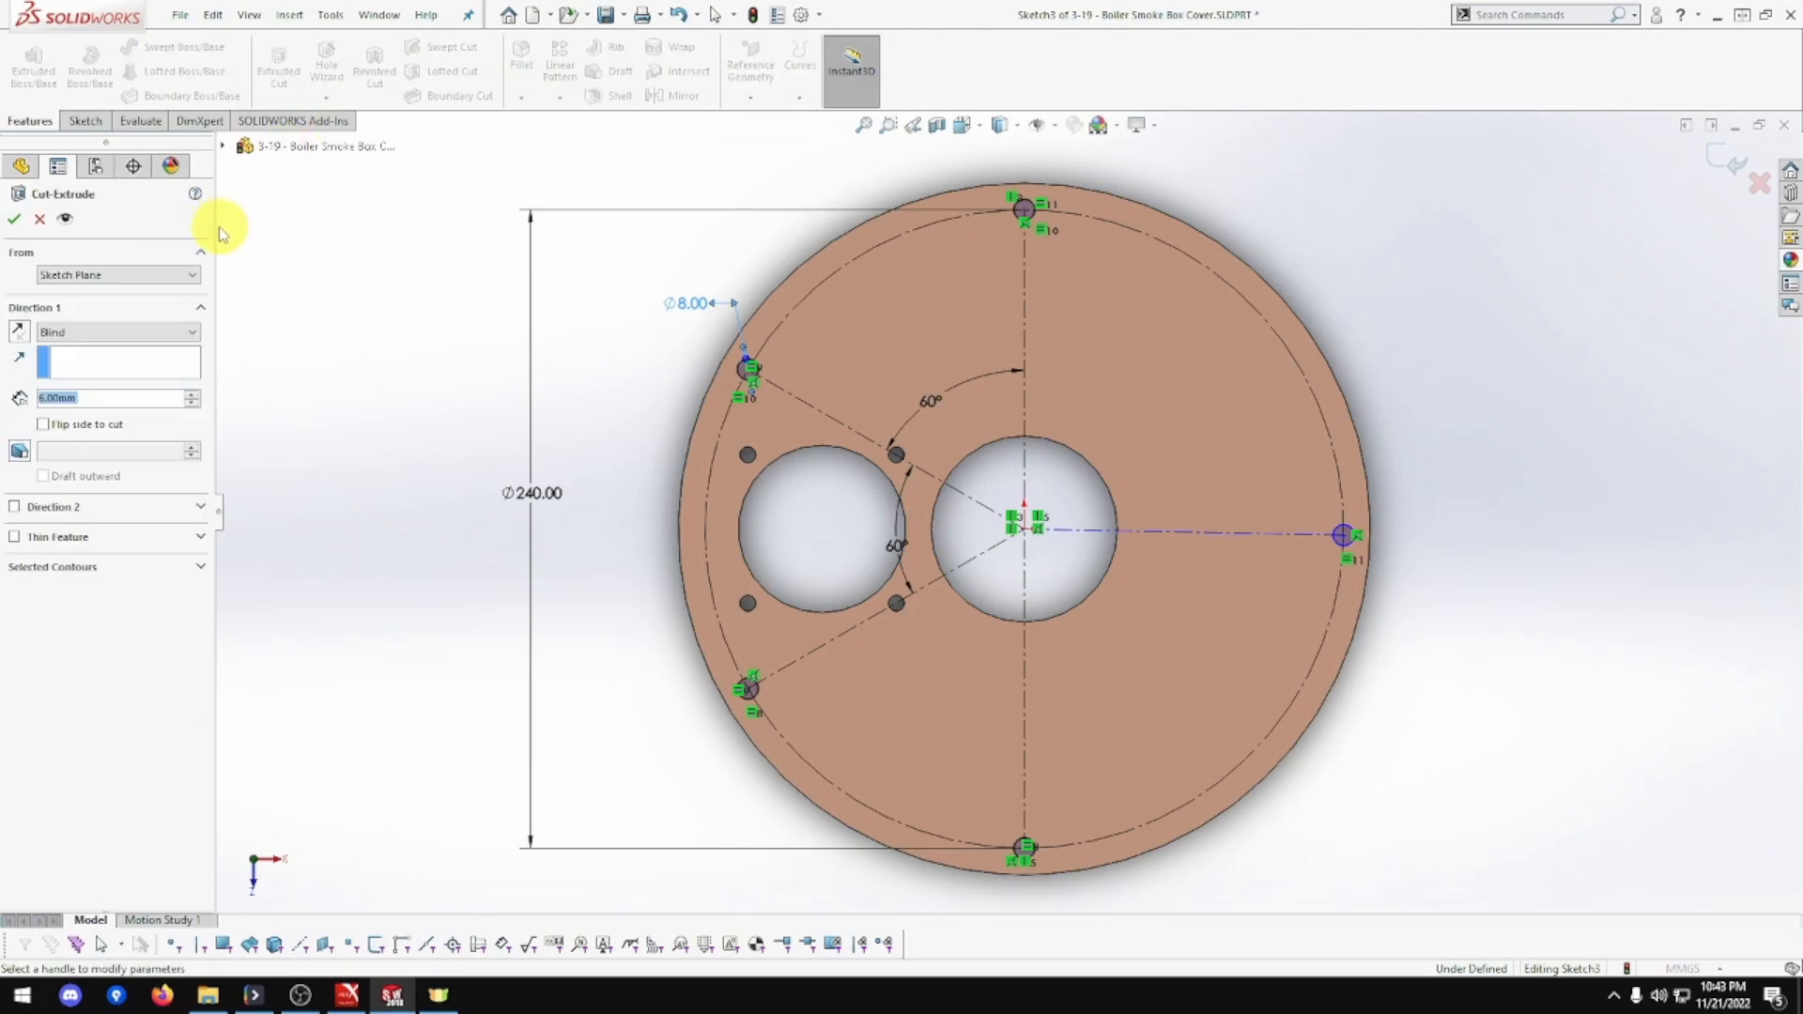
{"action": "left_click", "coordinate": [77, 333]}
{"action": "left_click", "coordinate": [79, 358]}
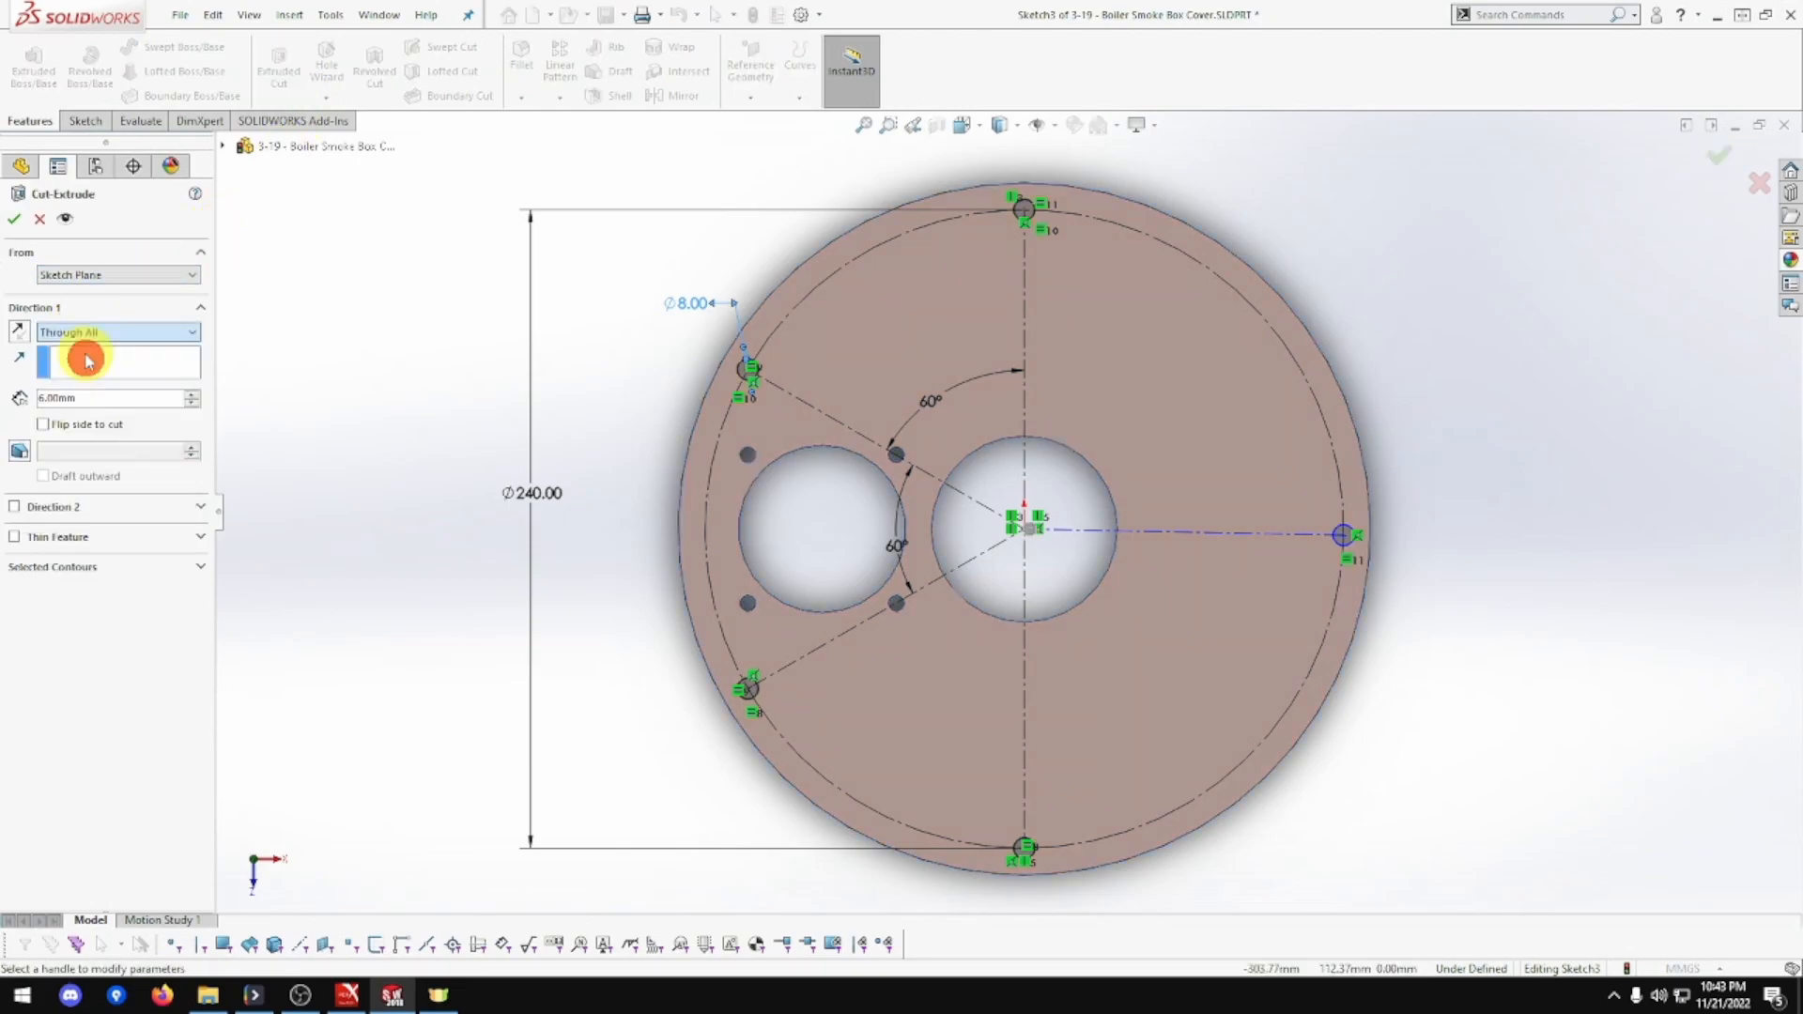
{"action": "left_click", "coordinate": [14, 222]}
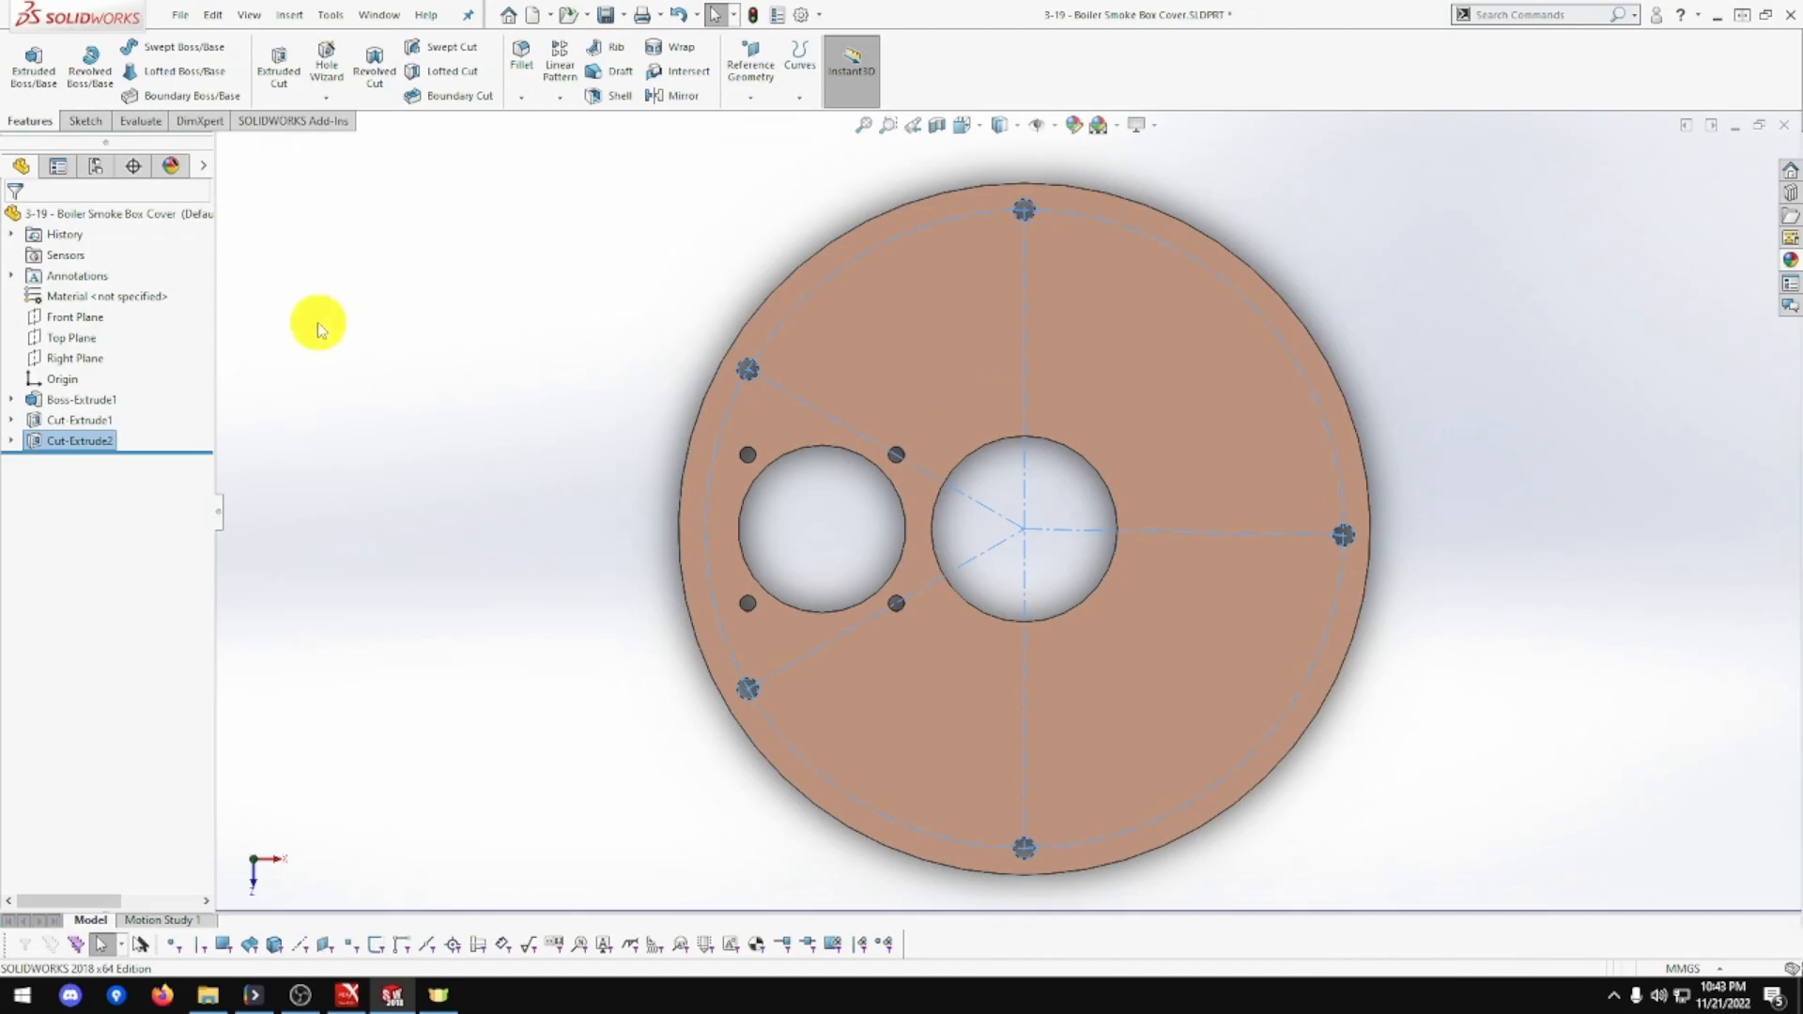
{"action": "middle_click_drag", "start_coordinate": [482, 465], "coordinate": [502, 328]}
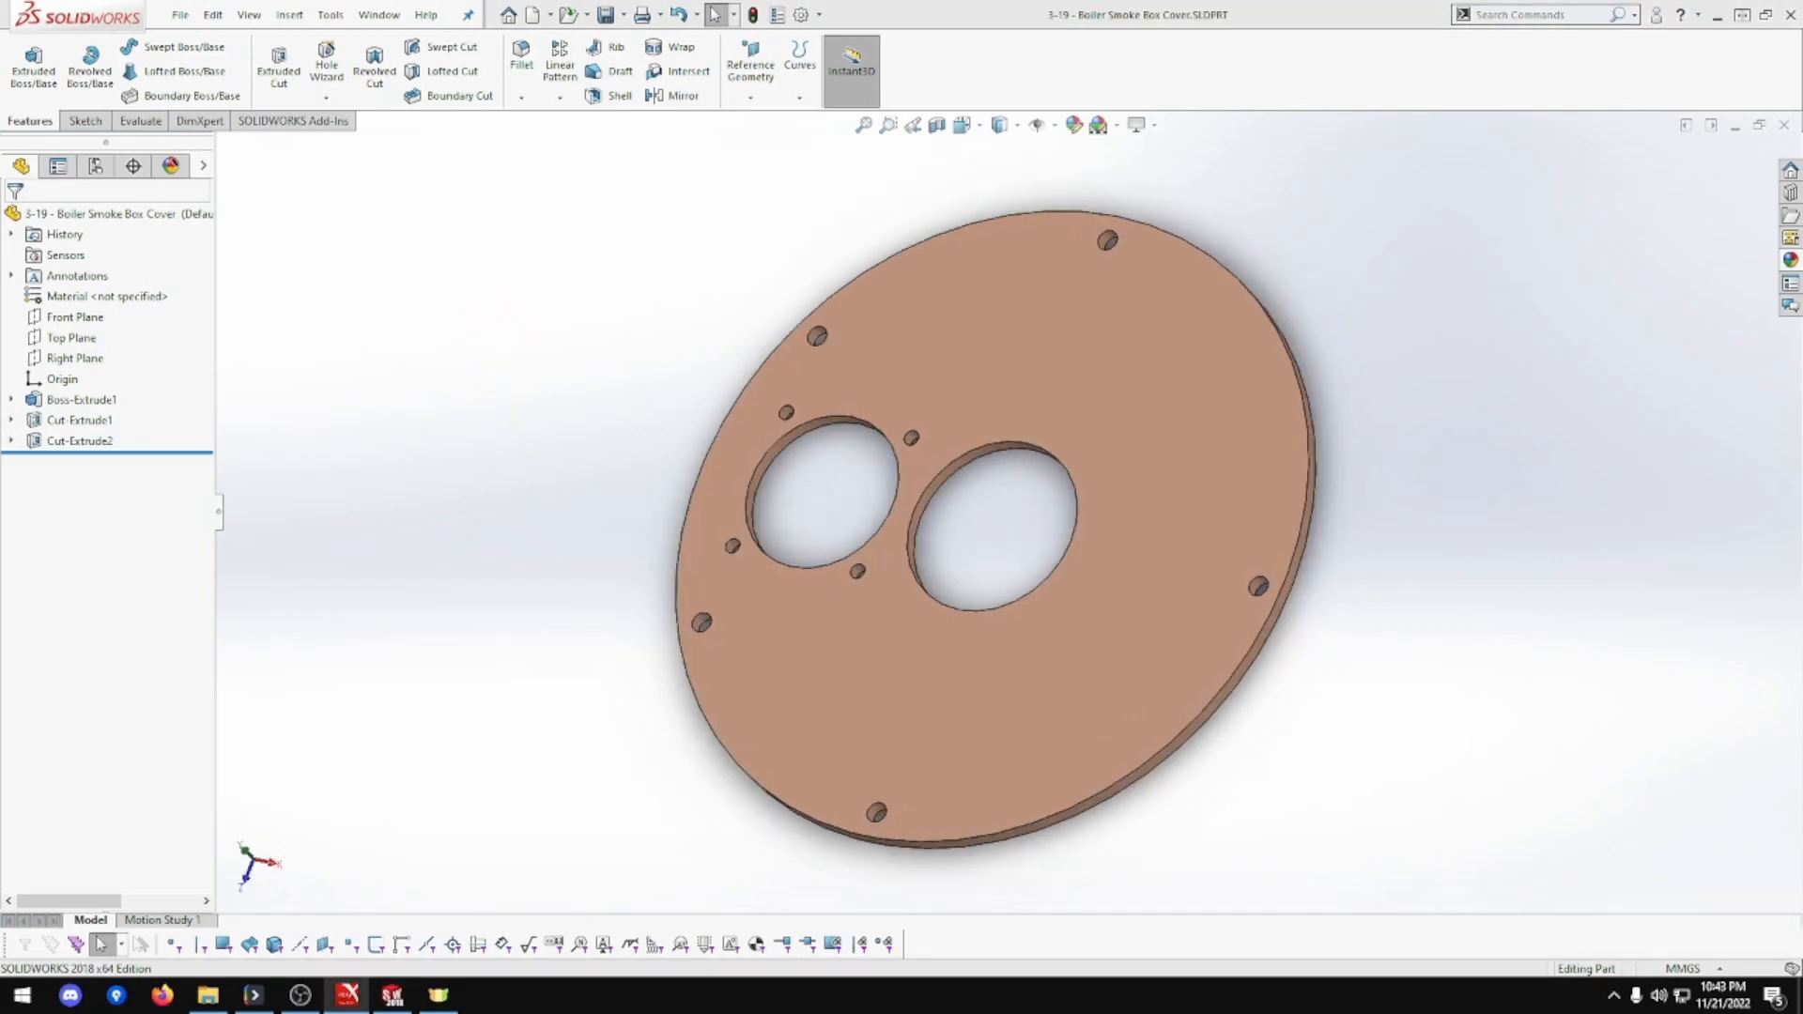